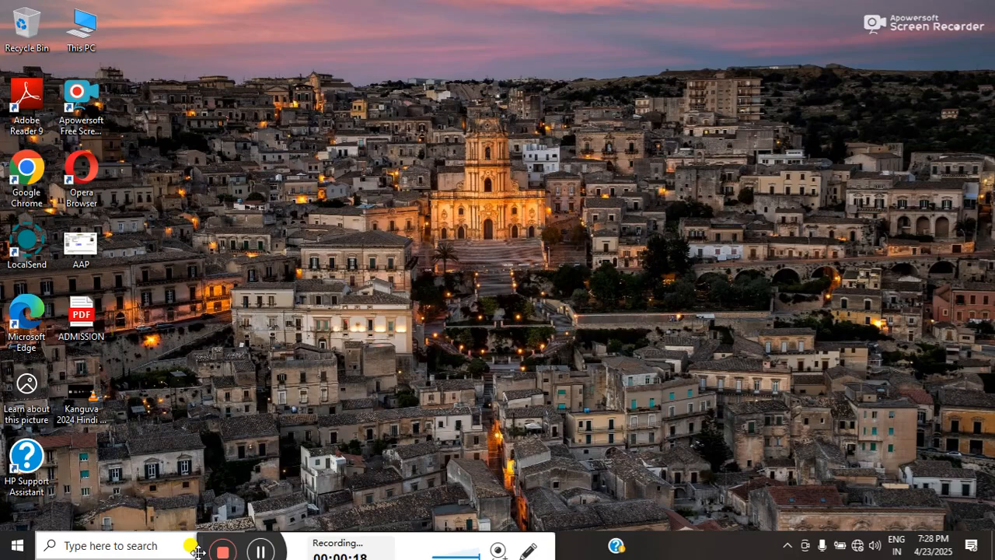
# Launch Excel and close it again, removing the unopened recovered files.
pyautogui.press('super+r')
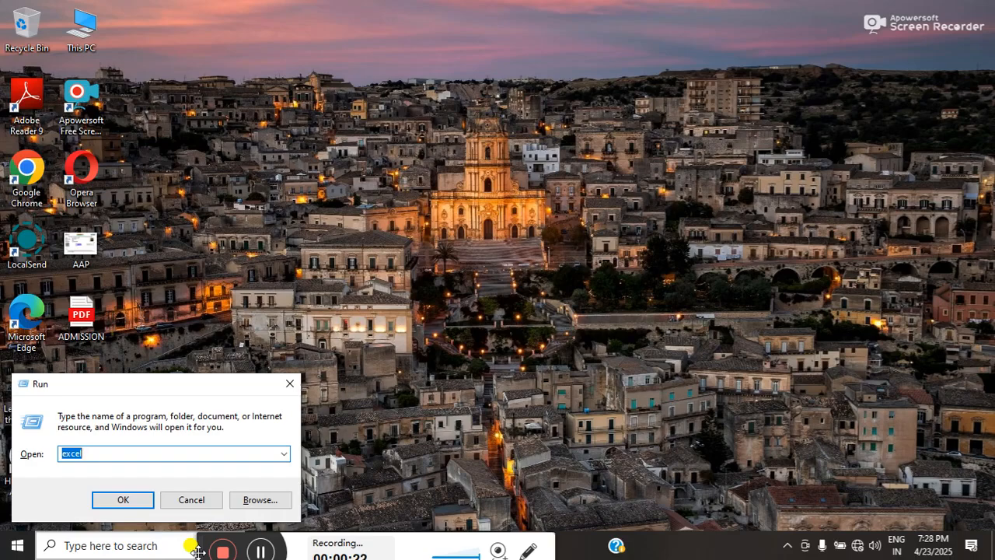
pyautogui.press('Return')
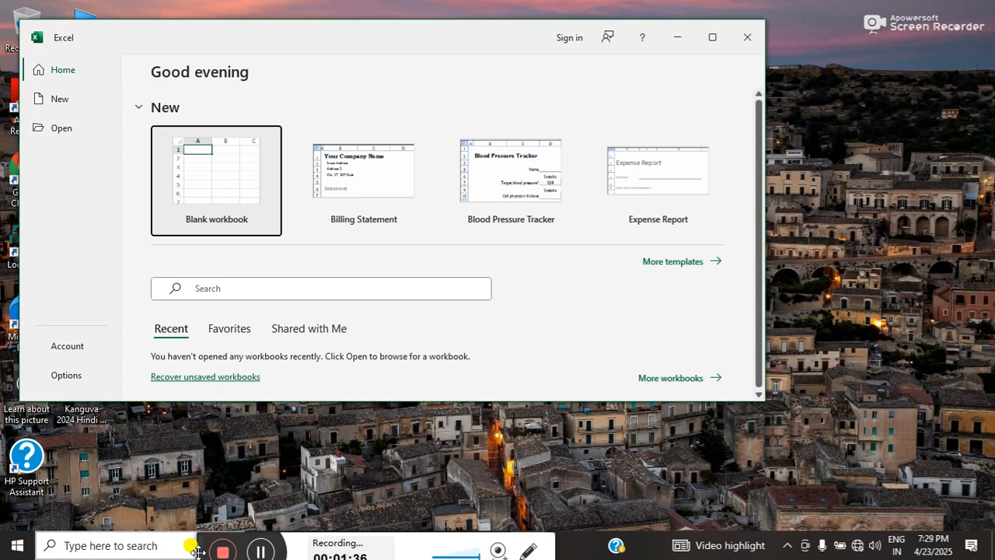
pyautogui.click(759, 39)
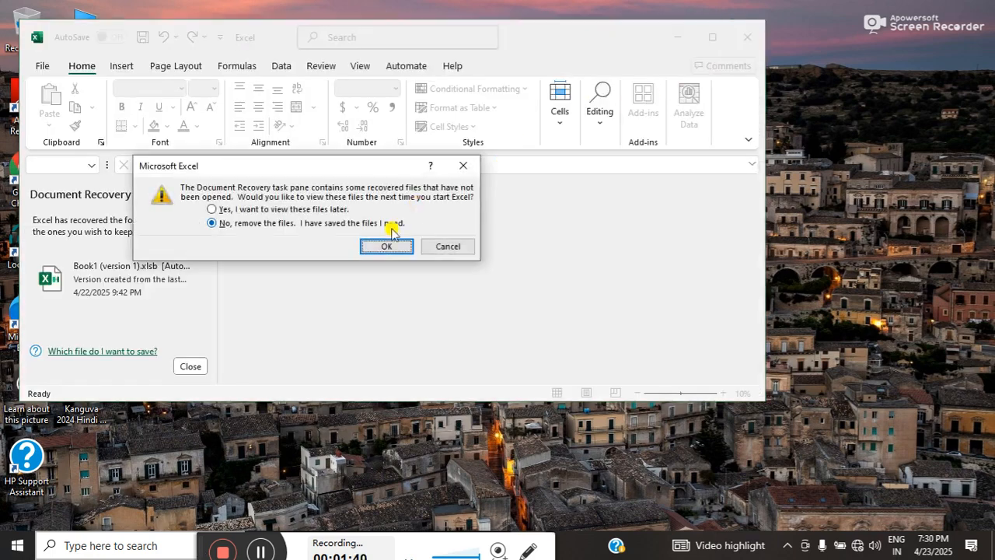
pyautogui.click(384, 241)
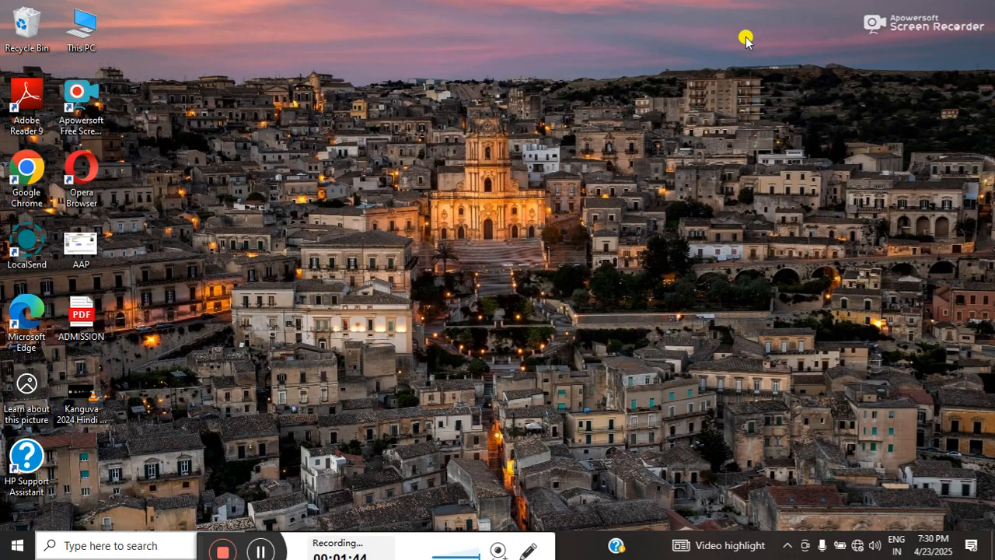
# Launch Excel through the Windows Run dialog using the command excel.
pyautogui.press('super+r')
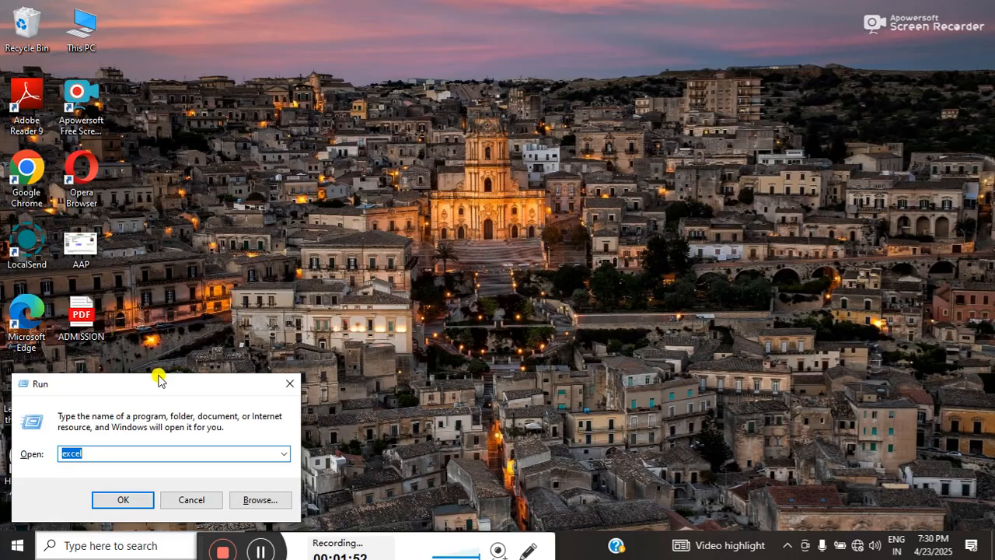
pyautogui.moveTo(158, 379); pyautogui.dragTo(430, 187)
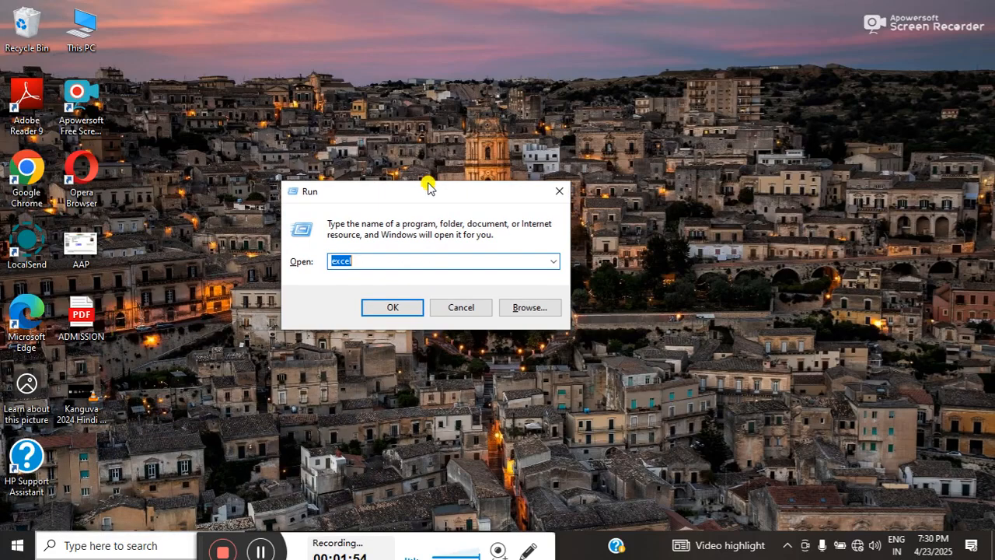
pyautogui.click(364, 261)
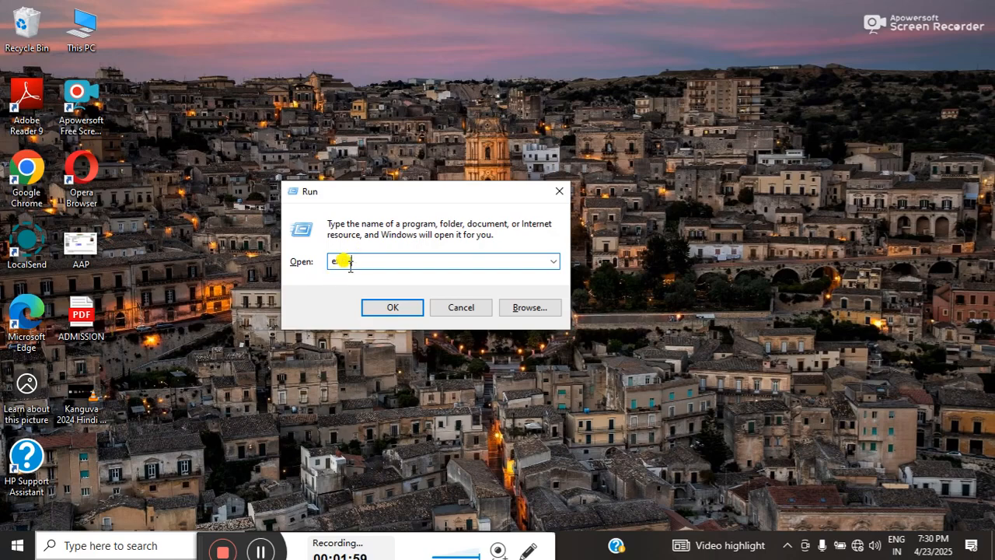
pyautogui.press('BackSpace')
pyautogui.press('BackSpace')
pyautogui.press('BackSpace')
pyautogui.press('BackSpace')
pyautogui.press('BackSpace')
pyautogui.write('exc')
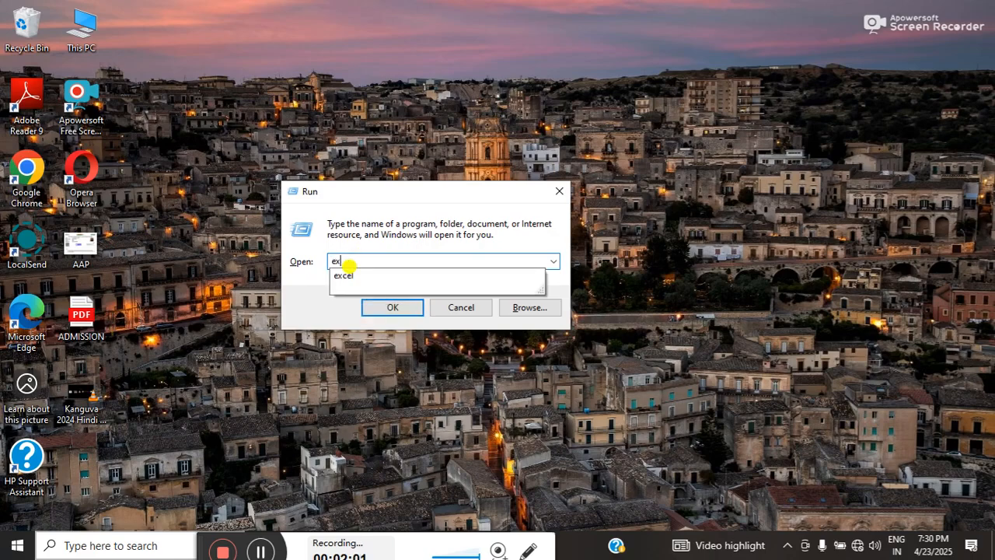
pyautogui.write('el')
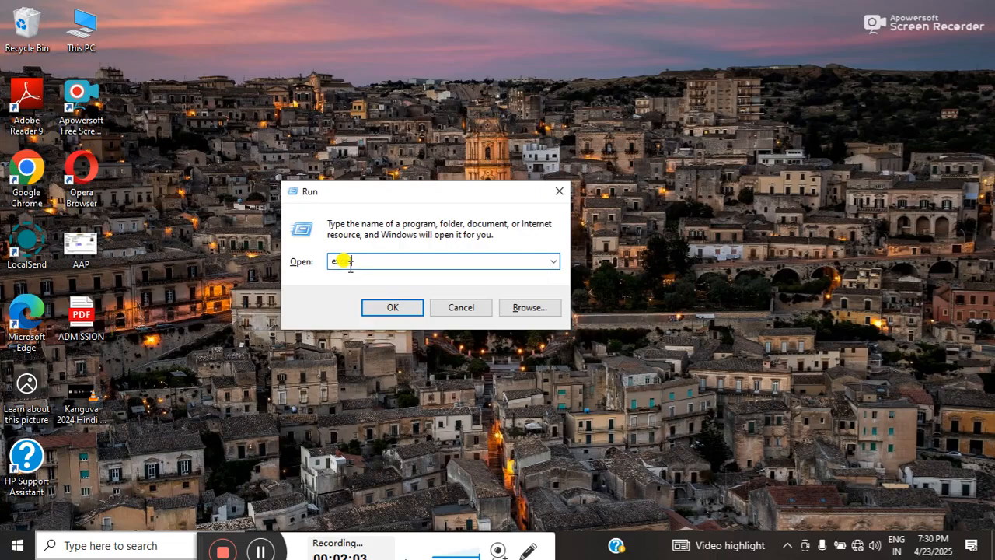
pyautogui.click(375, 309)
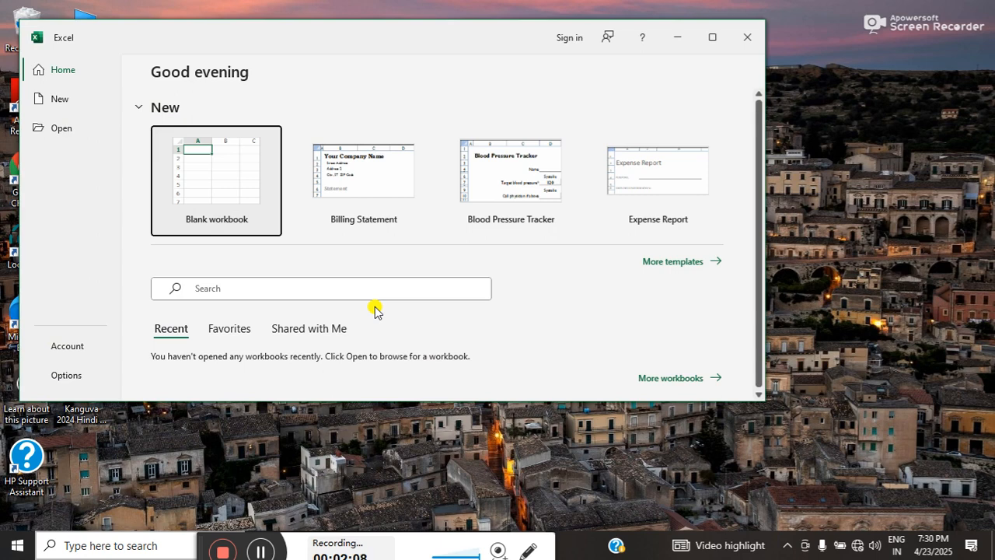
# Create a blank workbook and maximize its window.
pyautogui.click(224, 179)
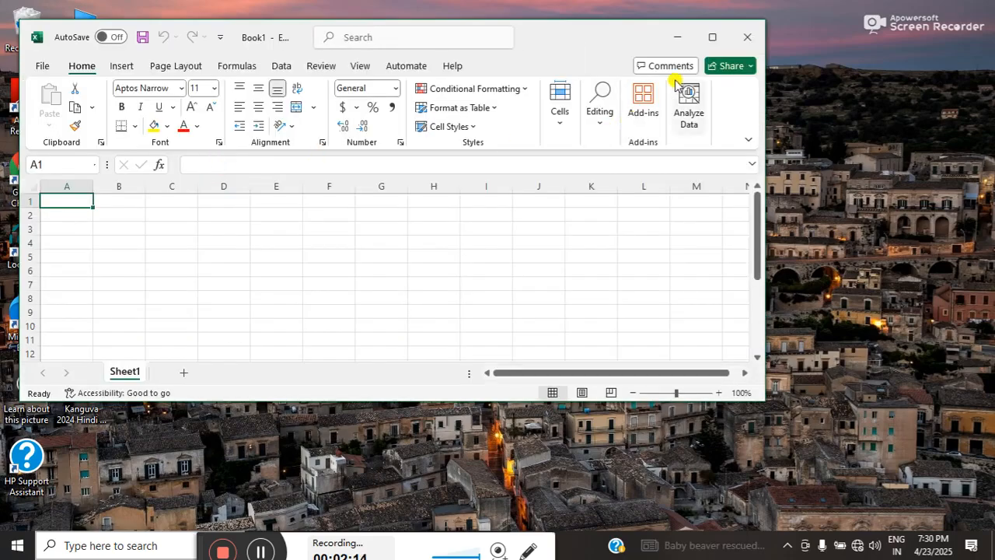
pyautogui.click(712, 37)
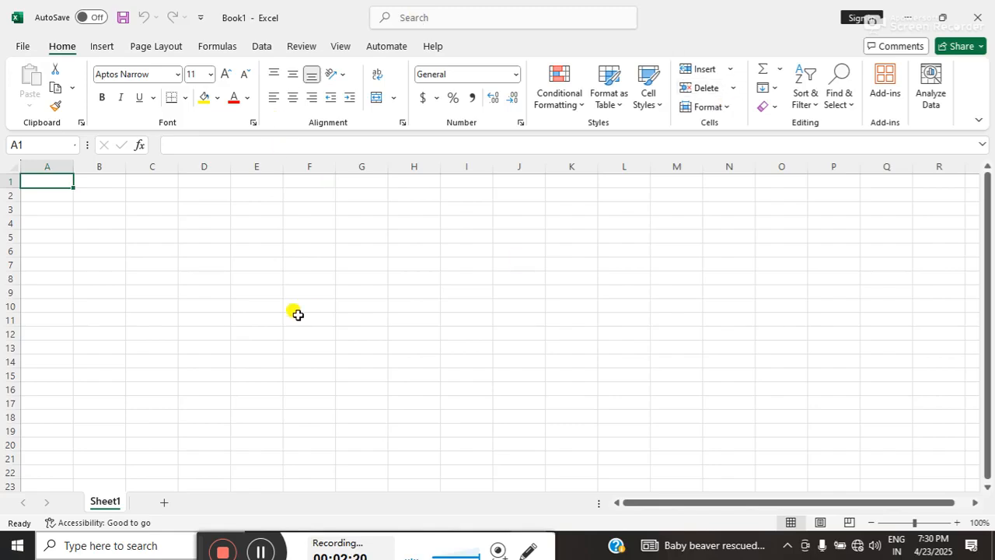
# Zoom the worksheet in to 160%.
pyautogui.click(962, 524)
pyautogui.click(963, 524)
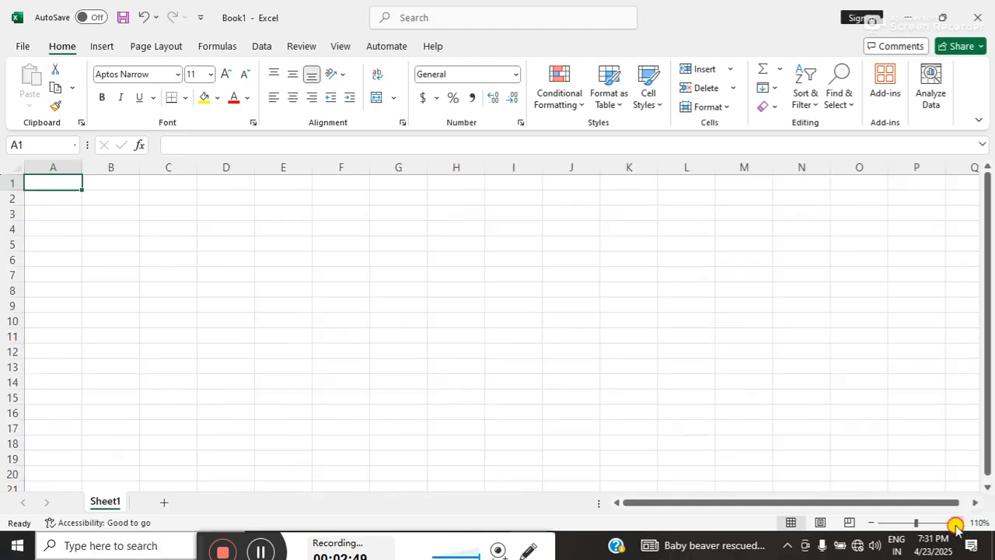
pyautogui.click(963, 524)
pyautogui.click(956, 523)
pyautogui.click(956, 523)
pyautogui.click(956, 523)
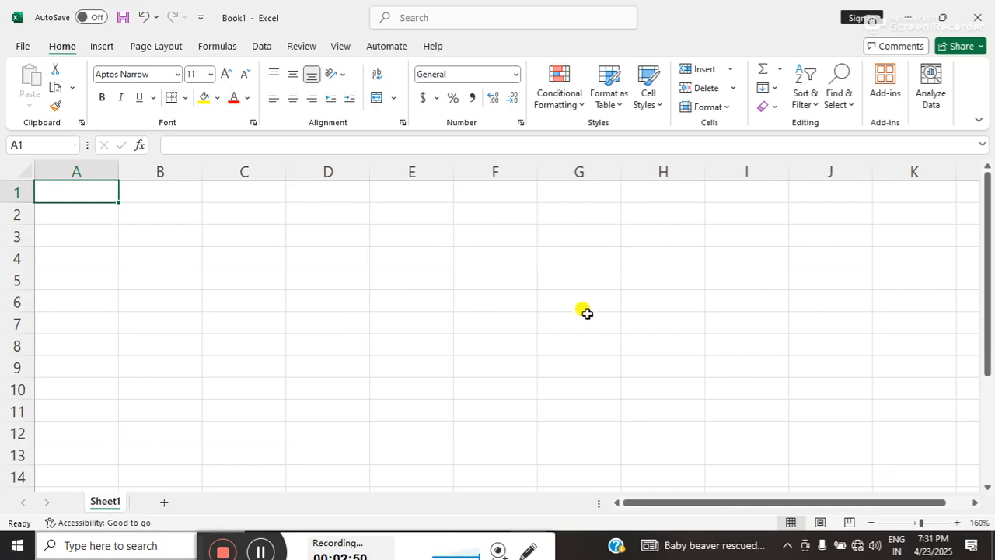
# Enter the heading Serial Number in cell B5.
pyautogui.click(173, 239)
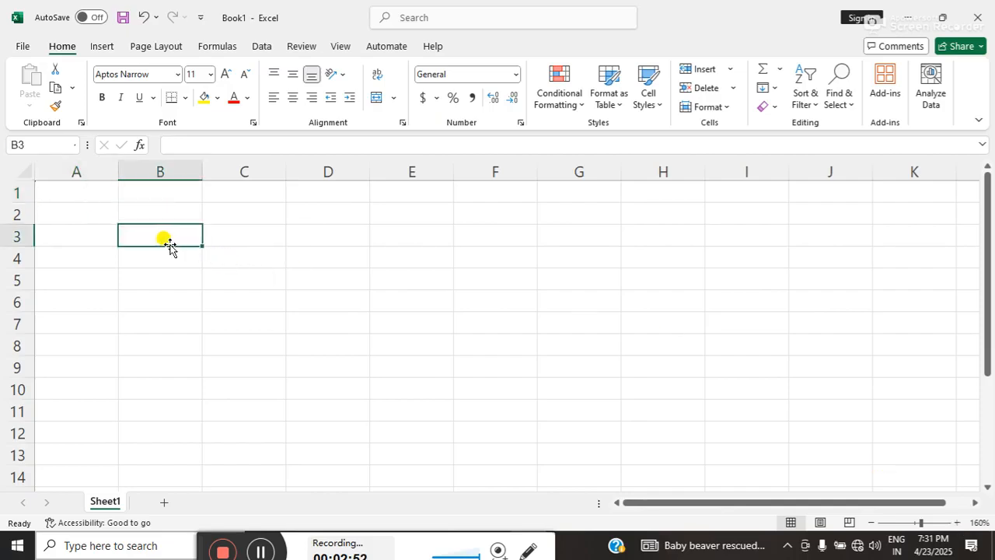
pyautogui.click(53, 191)
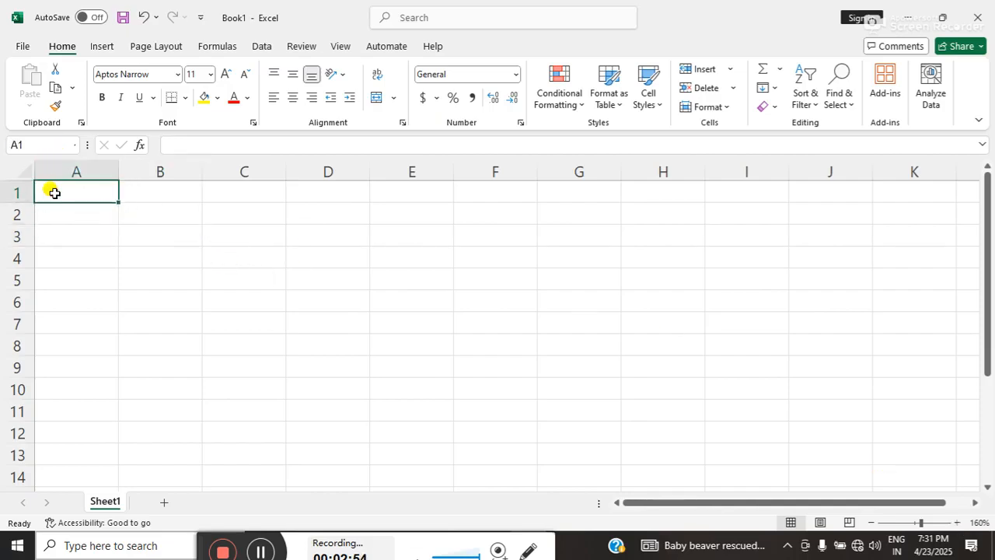
pyautogui.click(154, 288)
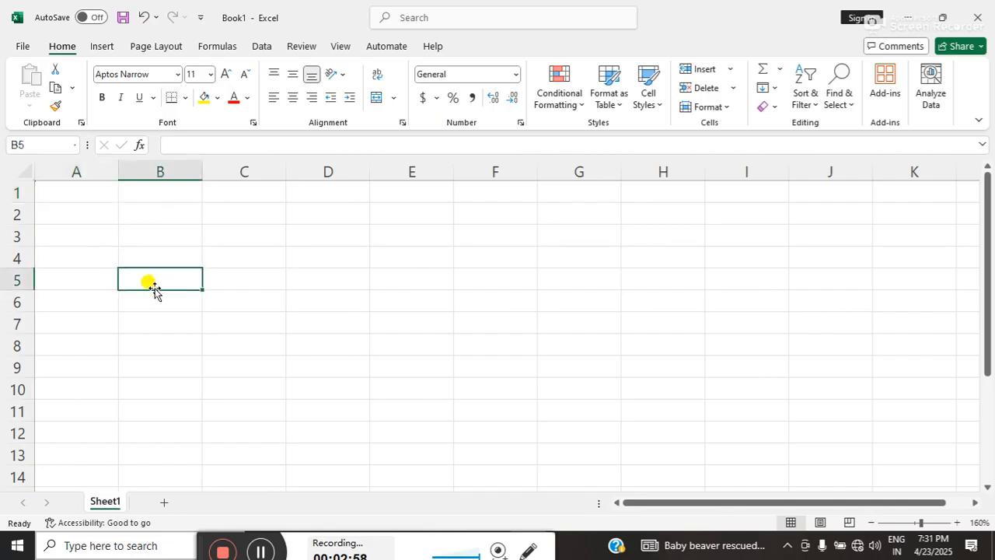
pyautogui.write('Ser')
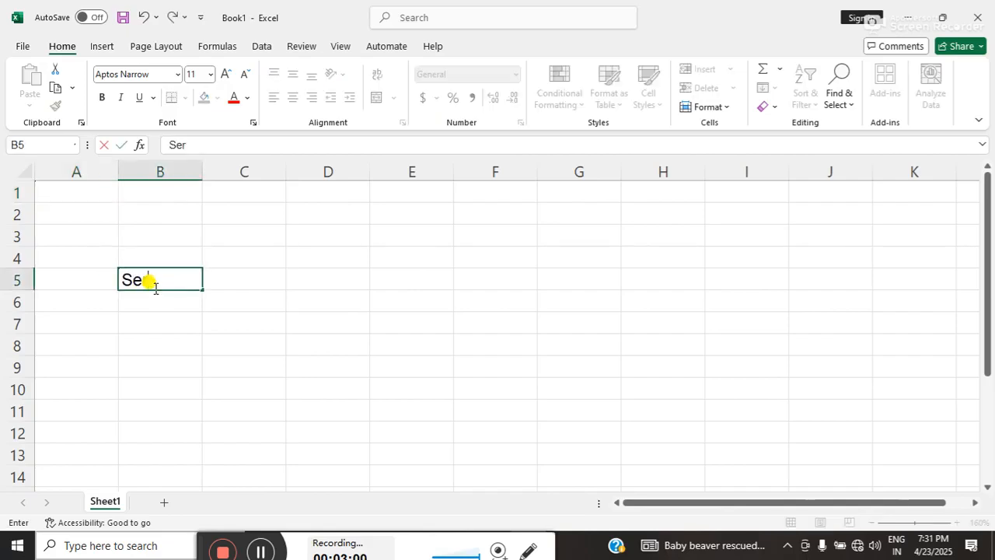
pyautogui.write('ial Nu')
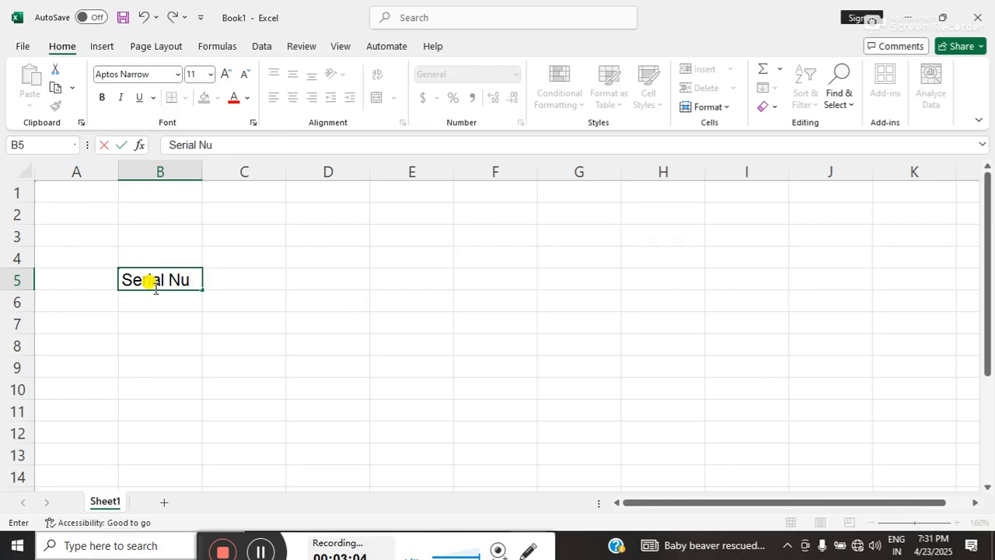
pyautogui.write('mber')
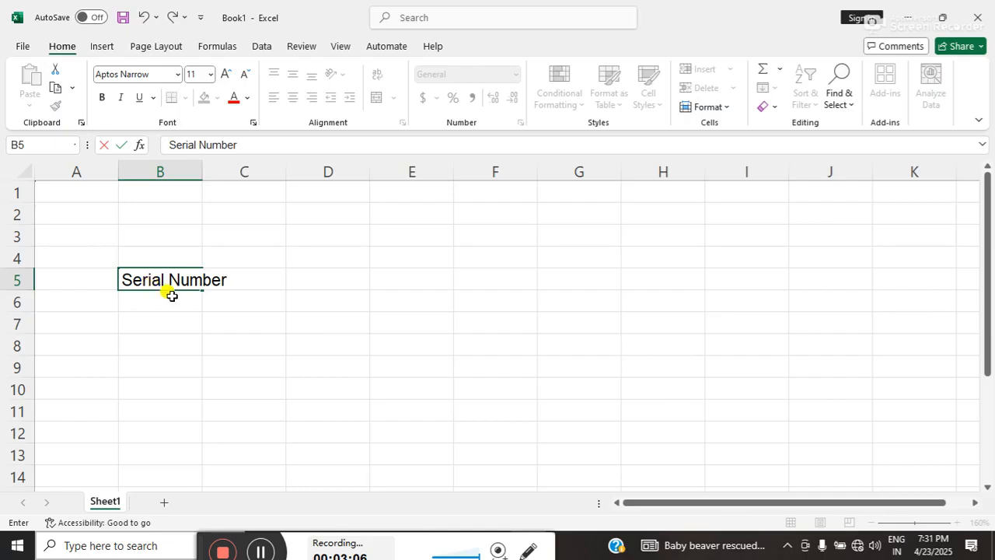
pyautogui.click(165, 319)
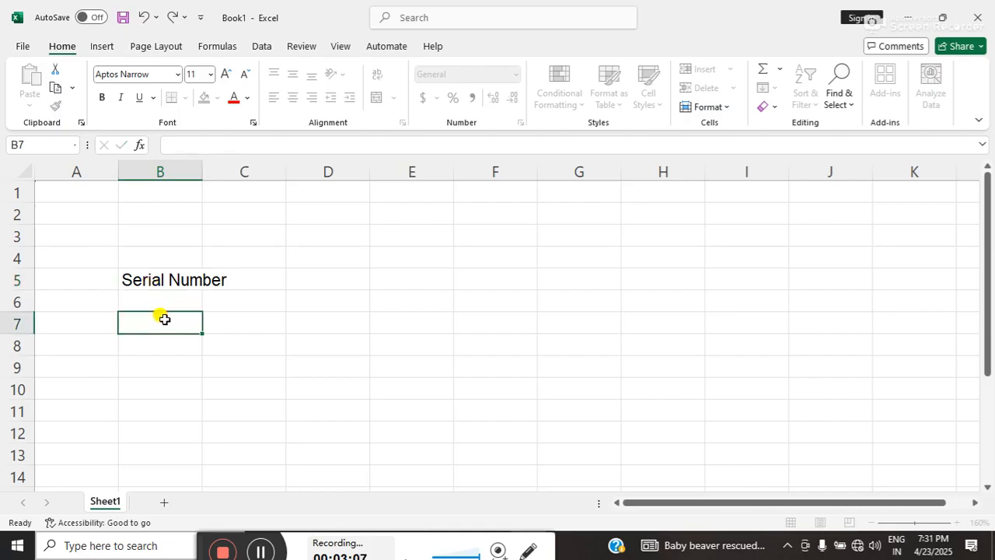
# Auto-fit the width of column B to the Serial Number heading.
pyautogui.click(167, 276)
pyautogui.click(211, 280)
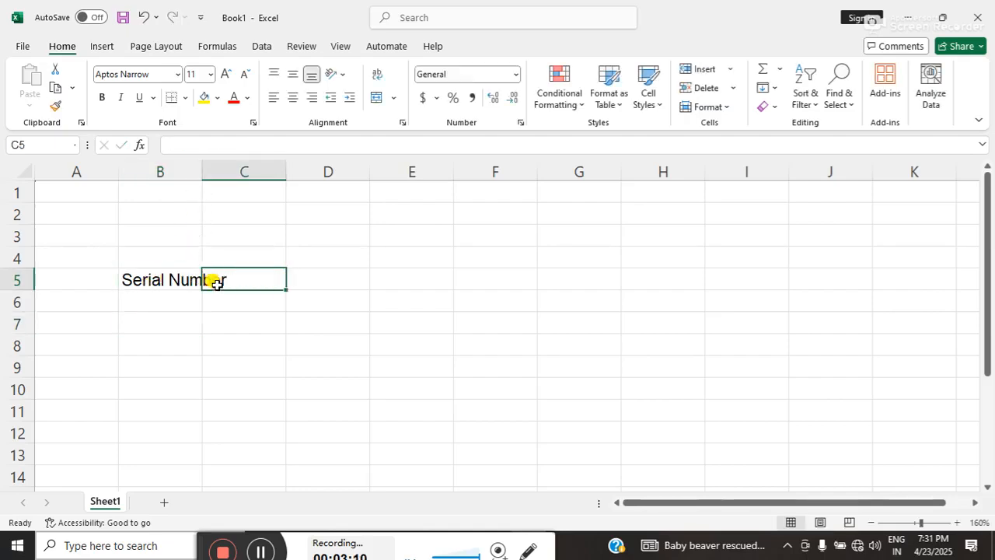
pyautogui.click(172, 286)
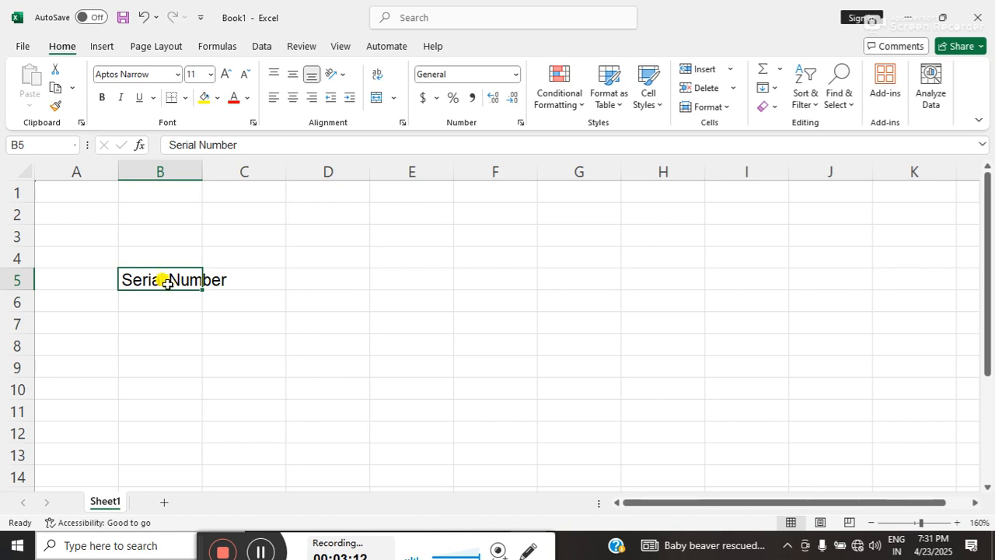
pyautogui.doubleClick(202, 171)
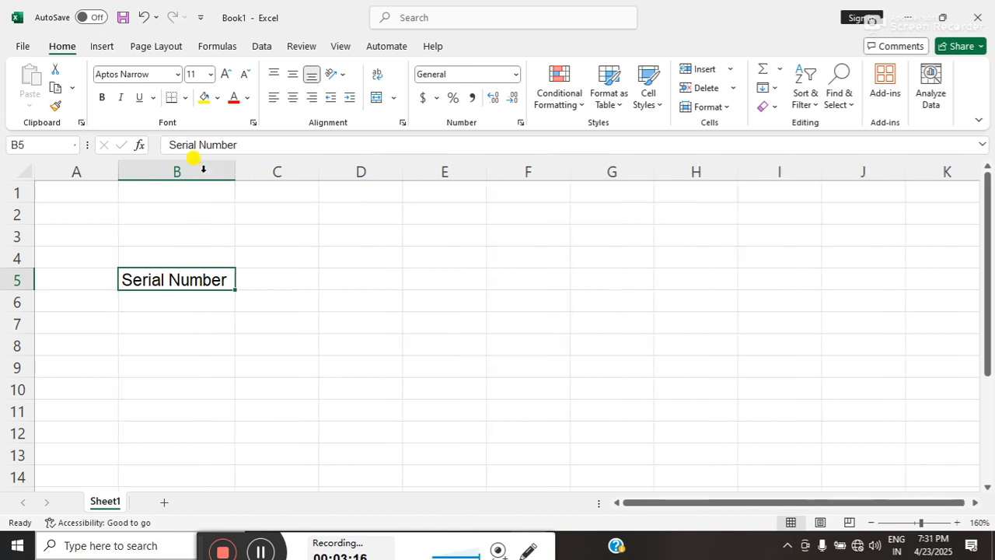
# Enter the heading Student's Name in cell C5 and auto-fit column C to it.
pyautogui.click(267, 286)
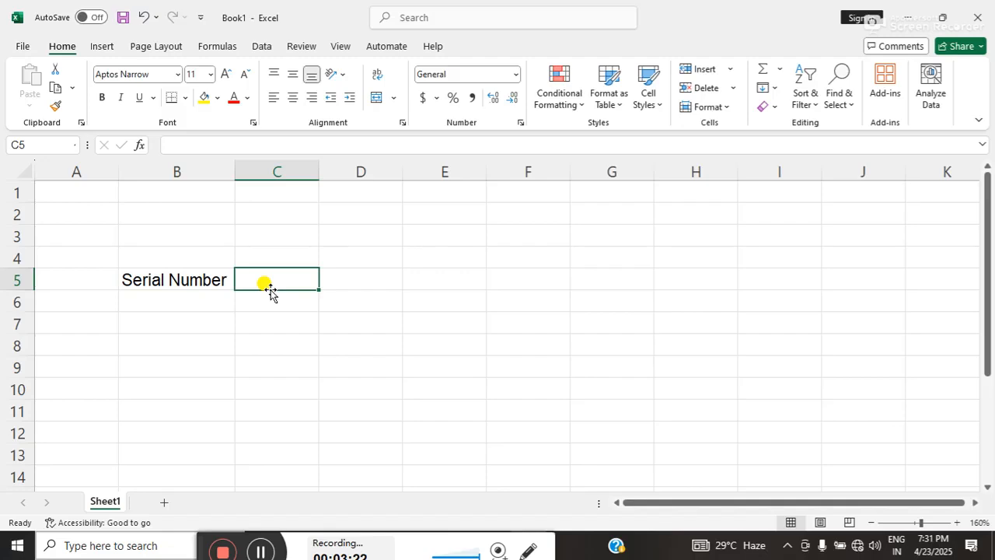
pyautogui.write('St')
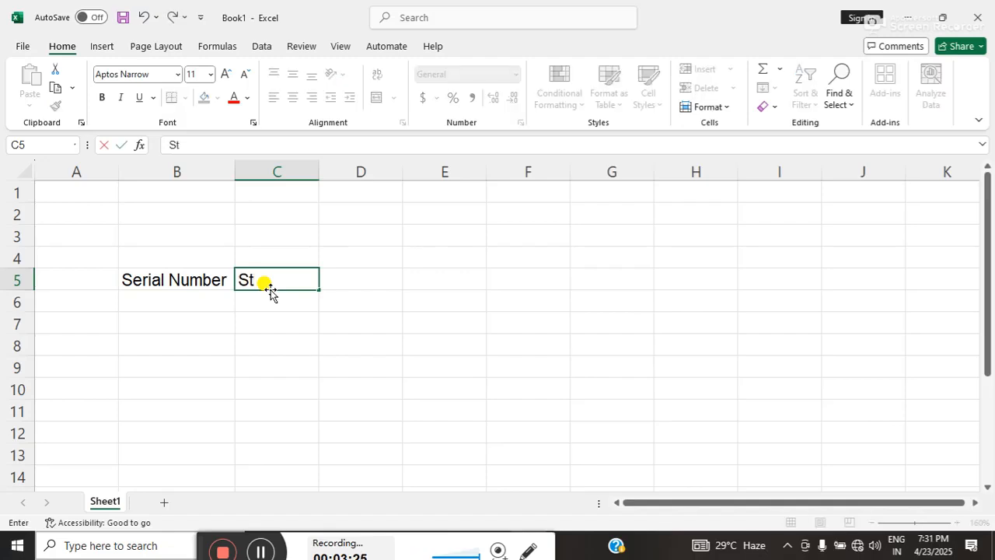
pyautogui.write('udent')
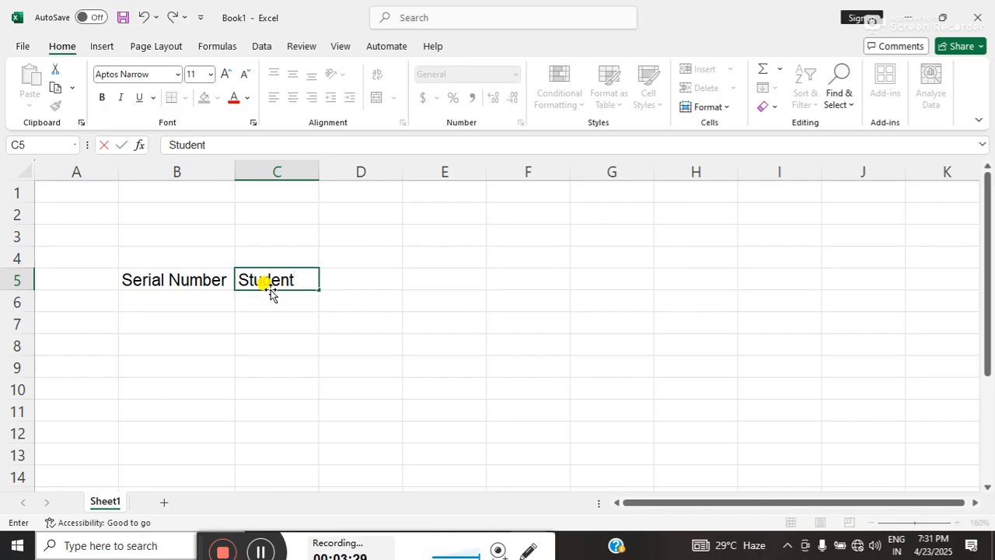
pyautogui.write("'s")
pyautogui.write('Nae')
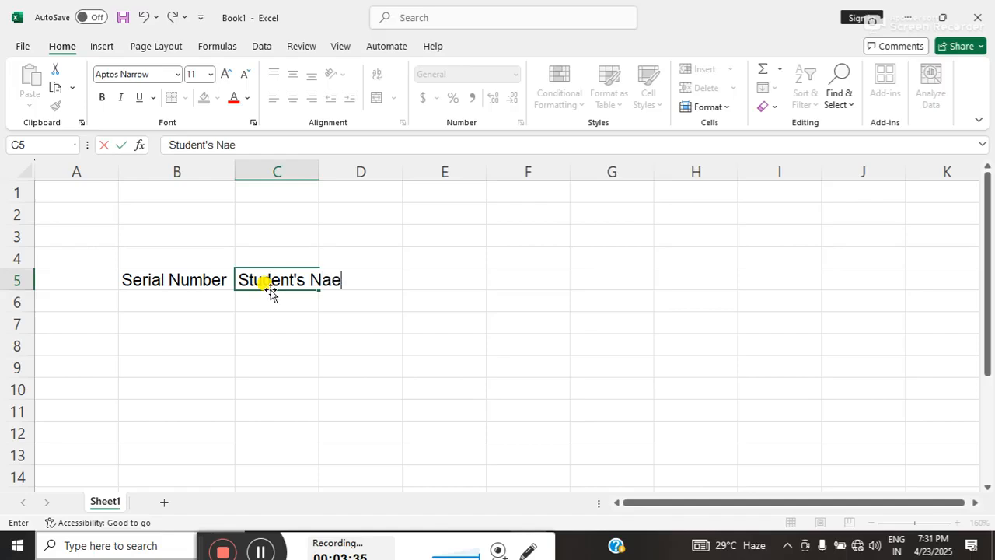
pyautogui.press('BackSpace')
pyautogui.write('me')
pyautogui.click(290, 317)
pyautogui.click(272, 285)
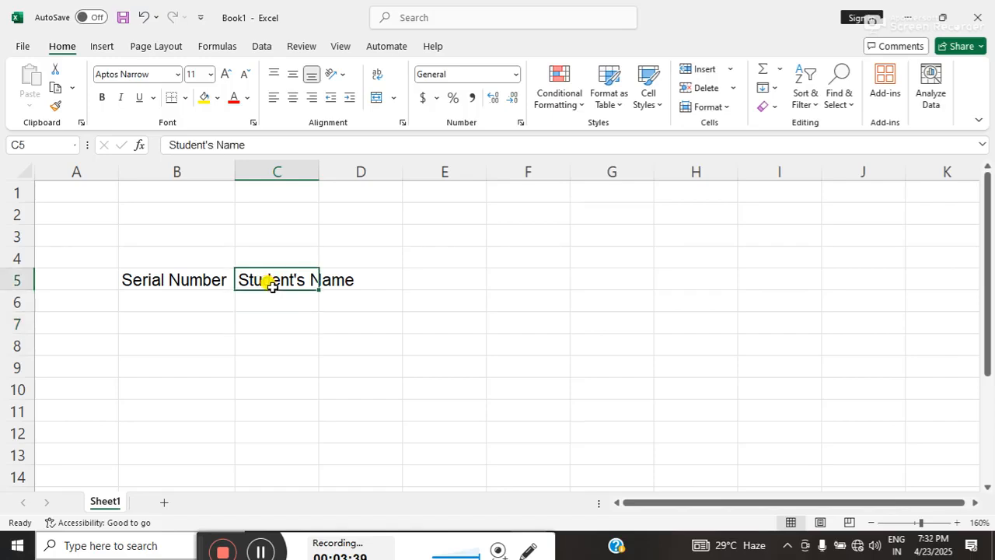
pyautogui.doubleClick(319, 174)
# Enter the heading Roll Number in cell D5 and auto-fit column D to it.
pyautogui.click(395, 278)
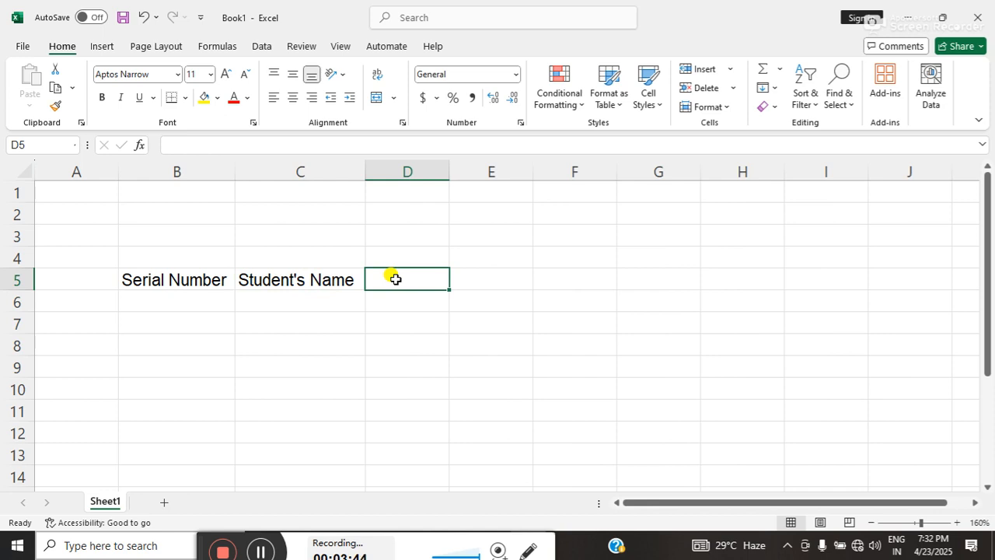
pyautogui.write('Roll')
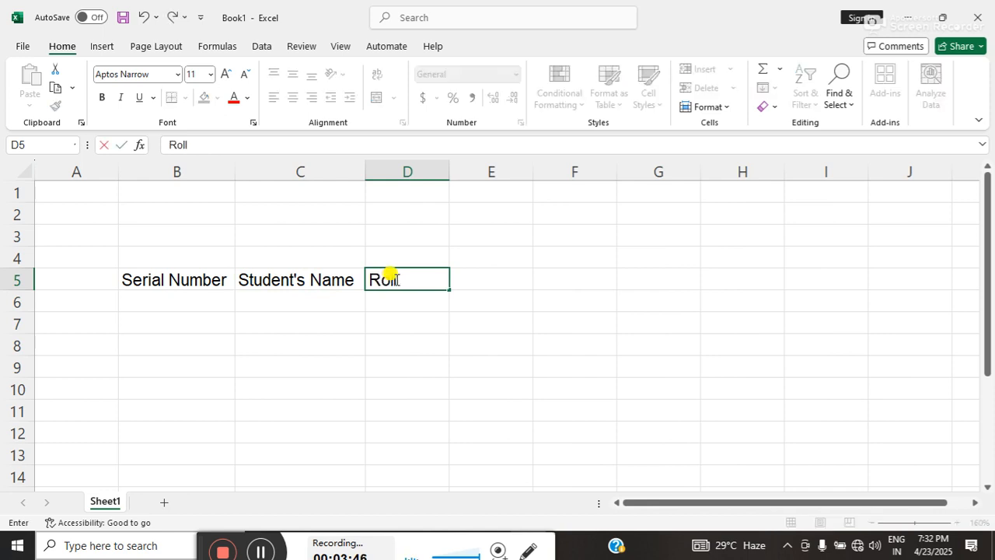
pyautogui.write(' Numbe')
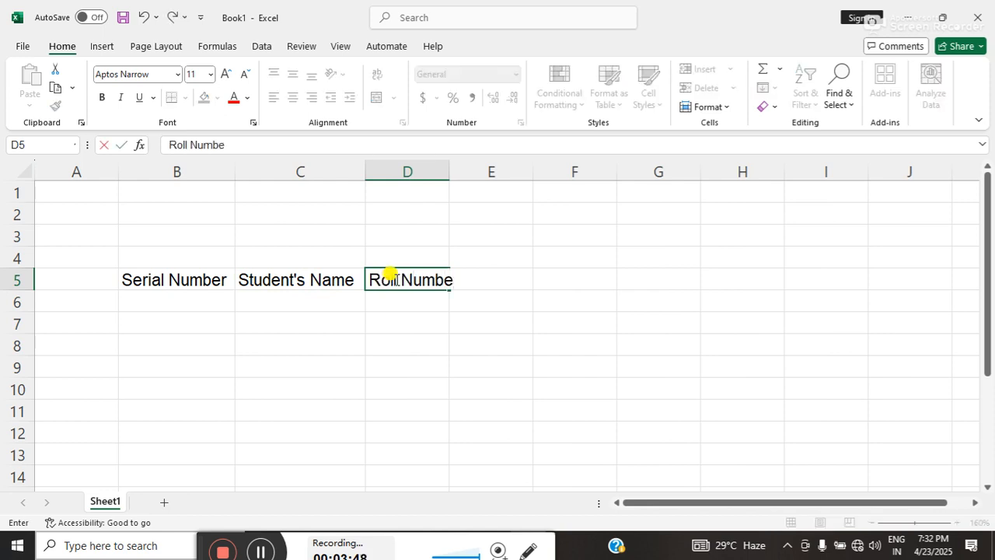
pyautogui.write('r')
pyautogui.press('Tab')
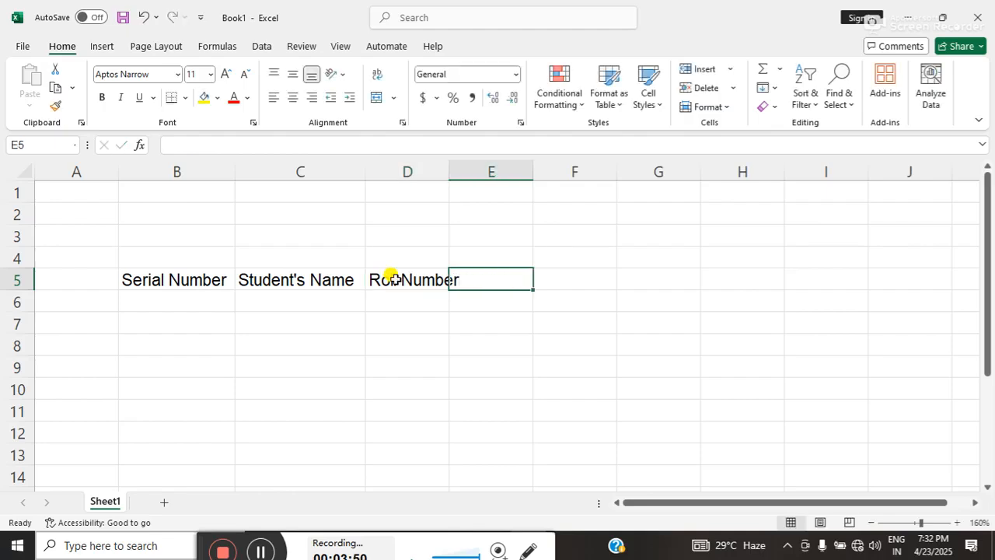
pyautogui.doubleClick(448, 171)
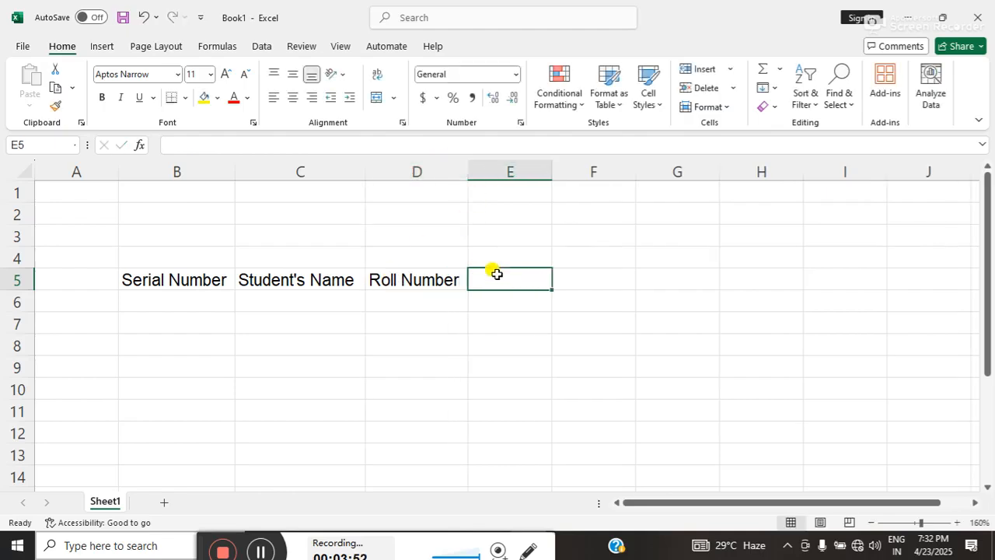
# Enter the headings City in cell E5 and State in cell F5.
pyautogui.write('C')
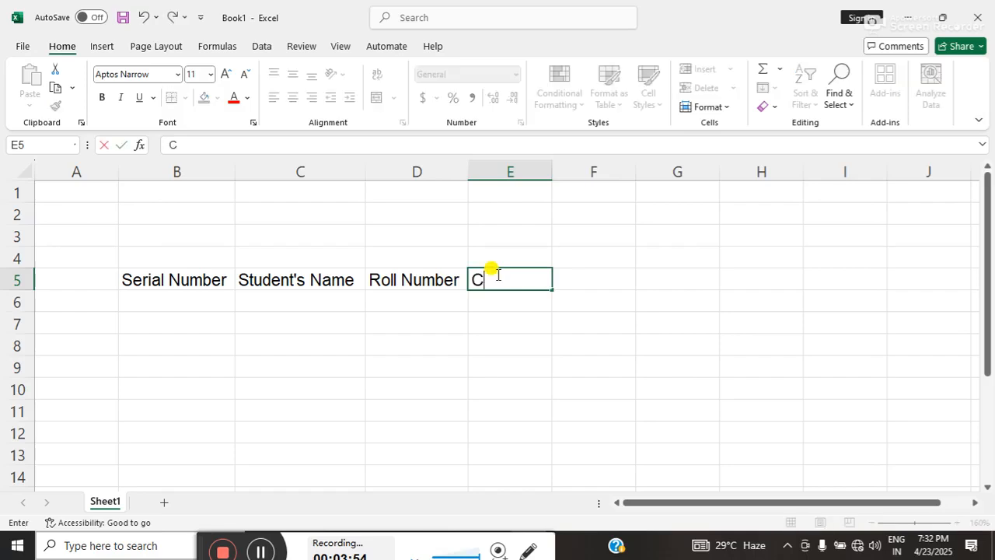
pyautogui.write('ity')
pyautogui.press('Tab')
pyautogui.write('St')
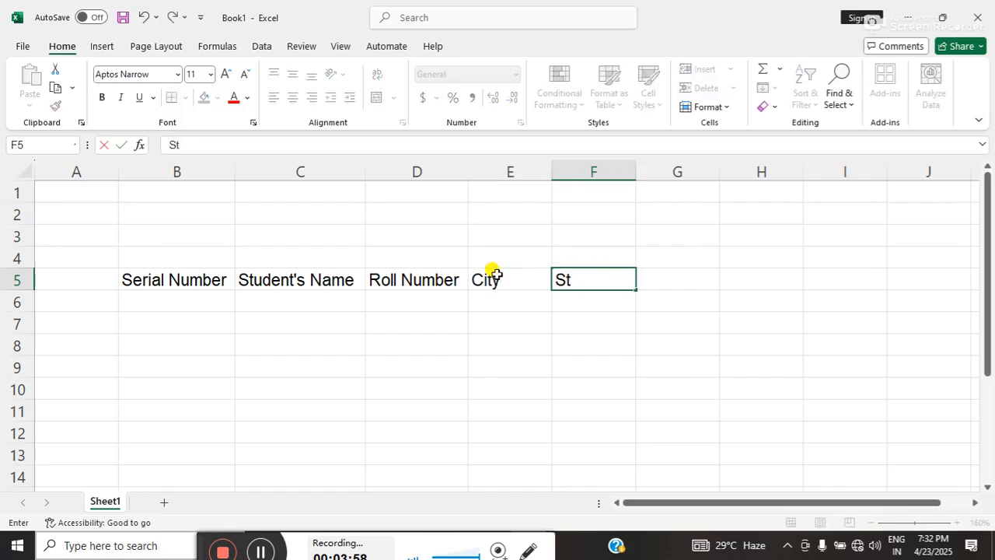
pyautogui.write('ate')
pyautogui.press('Tab')
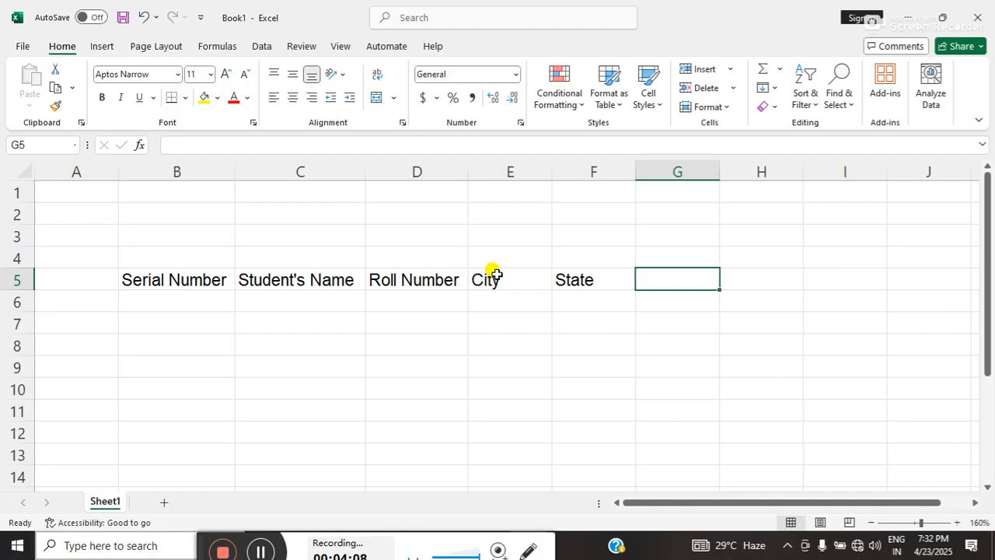
# Enter the subject headings Hindi in cell G5 and Math in cell H5.
pyautogui.write('Hin')
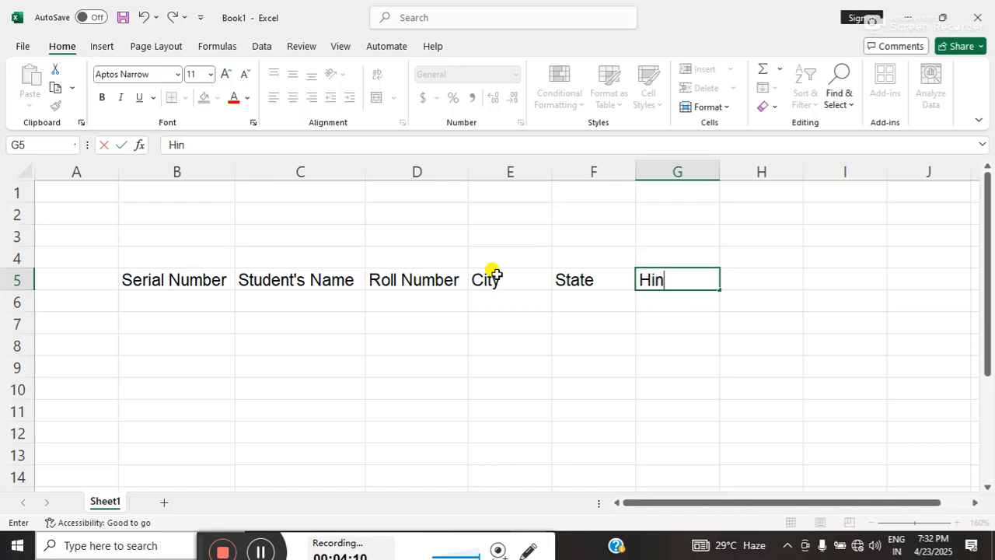
pyautogui.write('di')
pyautogui.press('Tab')
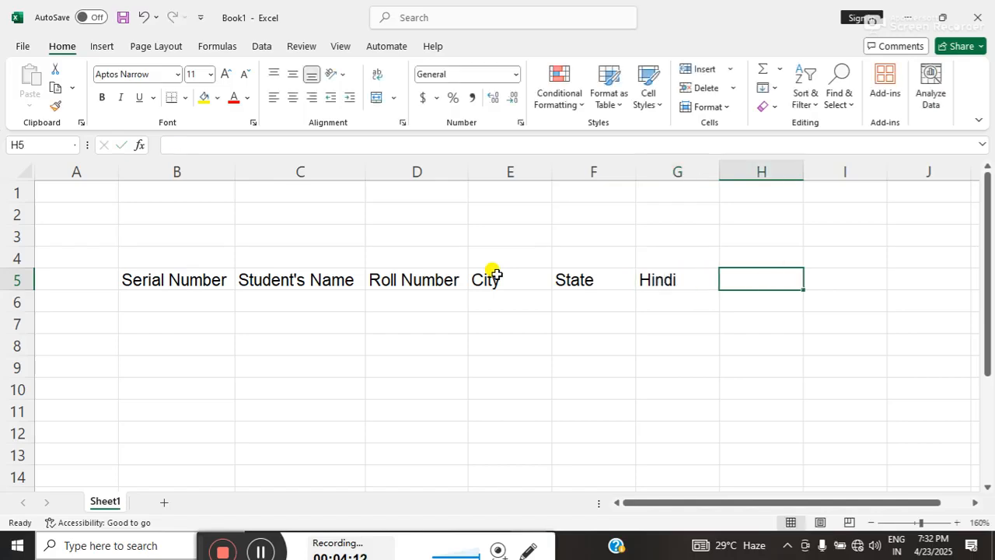
pyautogui.write('M')
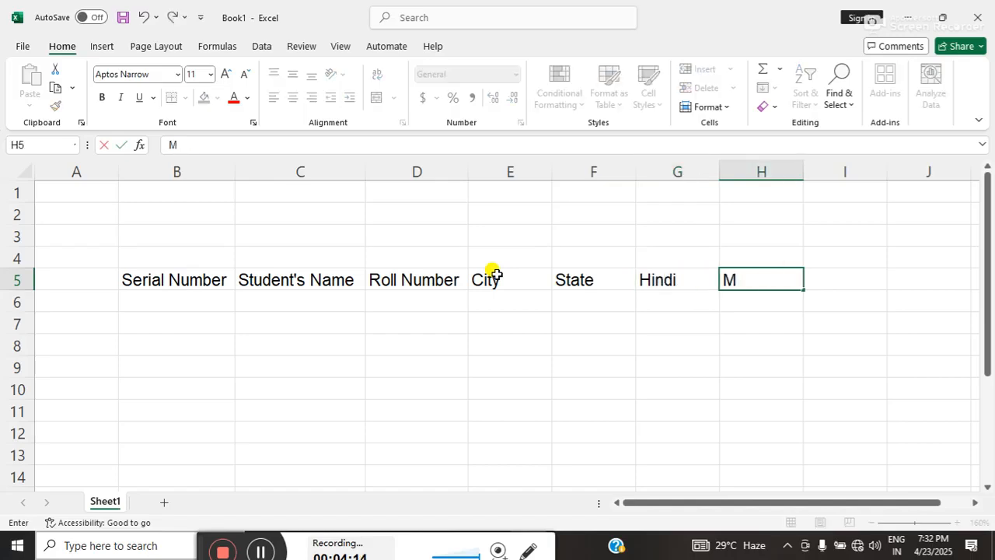
pyautogui.write('ath')
pyautogui.press('Tab')
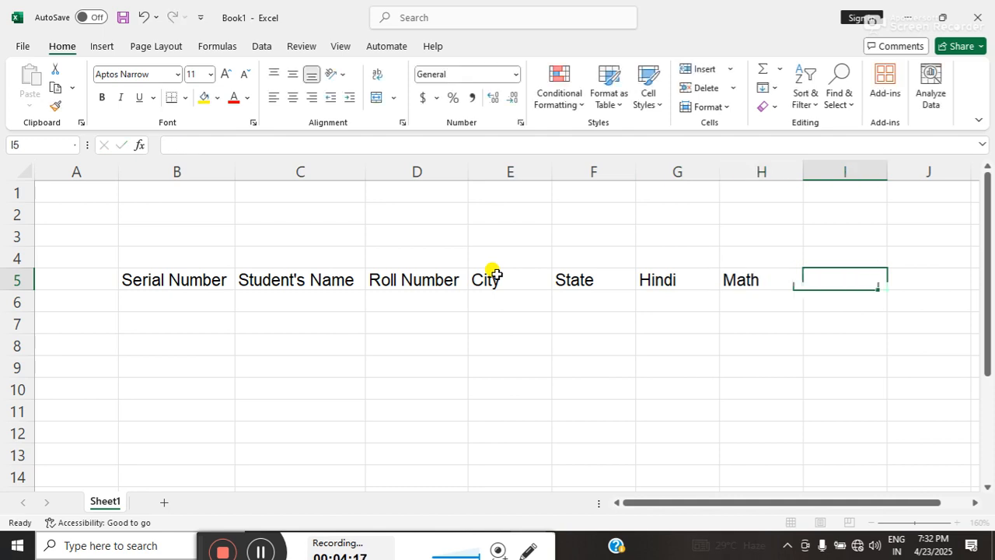
# Enter the subject headings Science, Sst and Sanskrit in cells I5 to K5.
pyautogui.write('S')
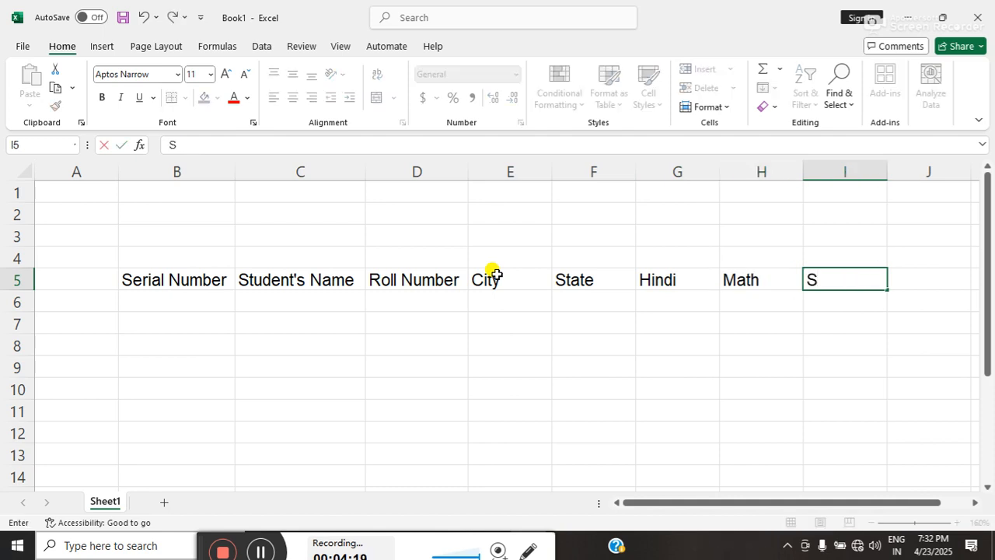
pyautogui.write('cience')
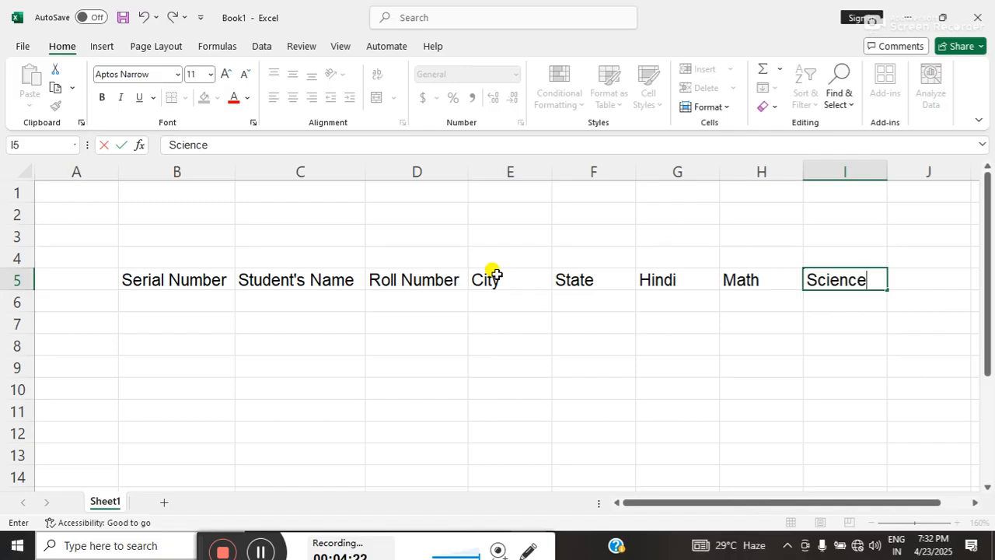
pyautogui.press('Tab')
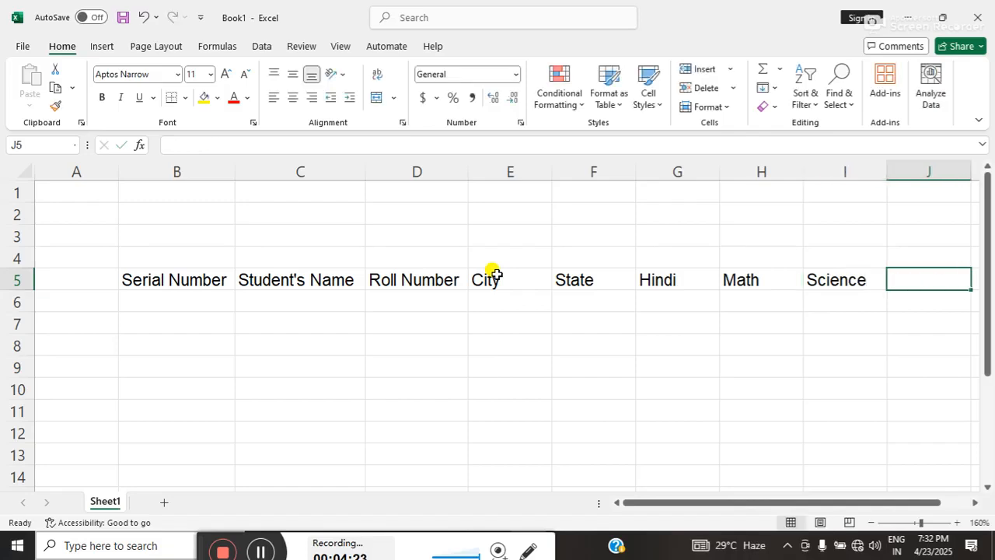
pyautogui.write('Sst')
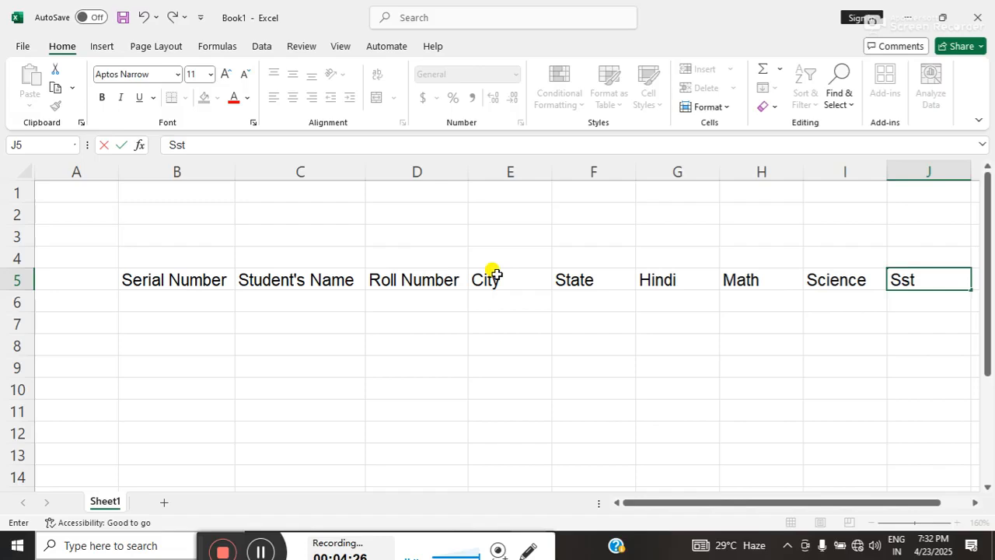
pyautogui.press('Tab')
pyautogui.write('Sa')
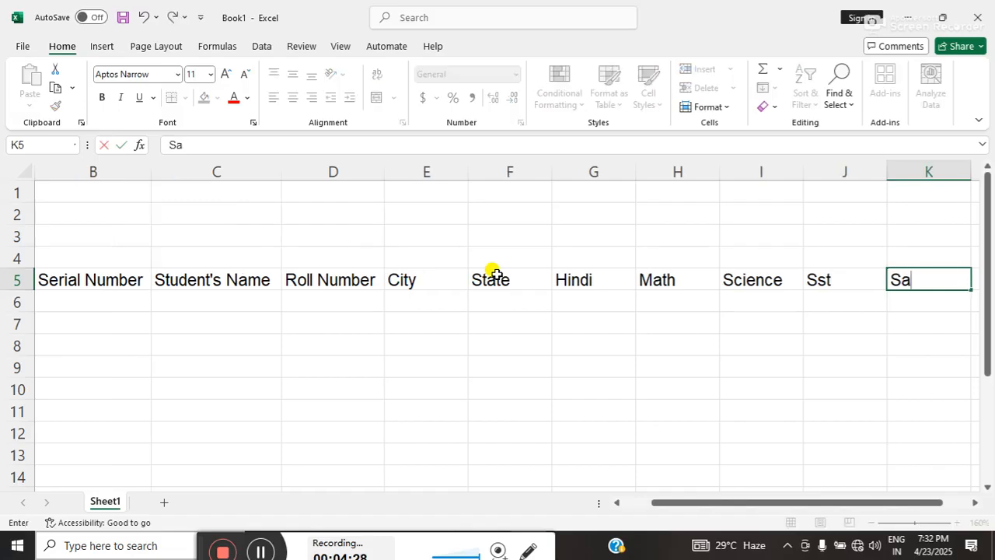
pyautogui.write('nskrit')
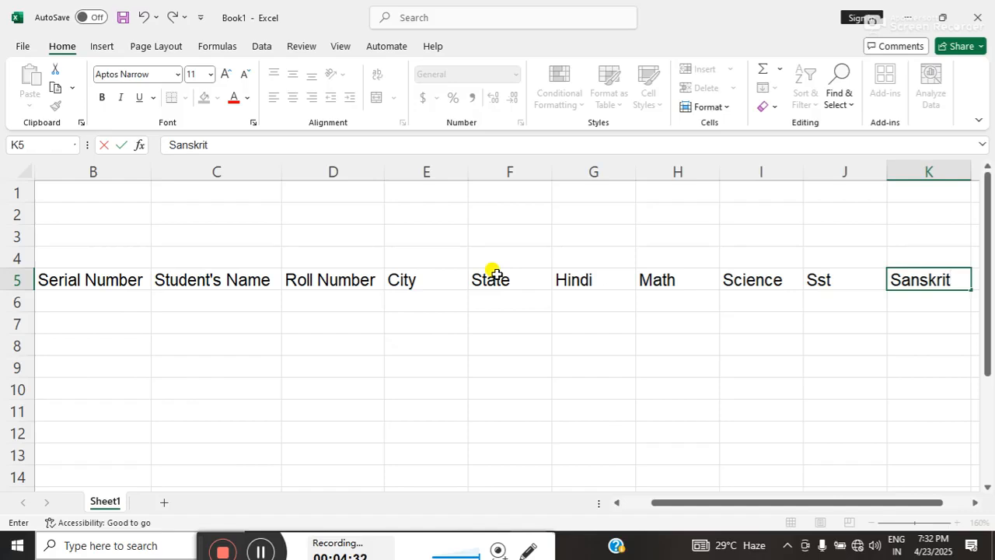
pyautogui.press('Tab')
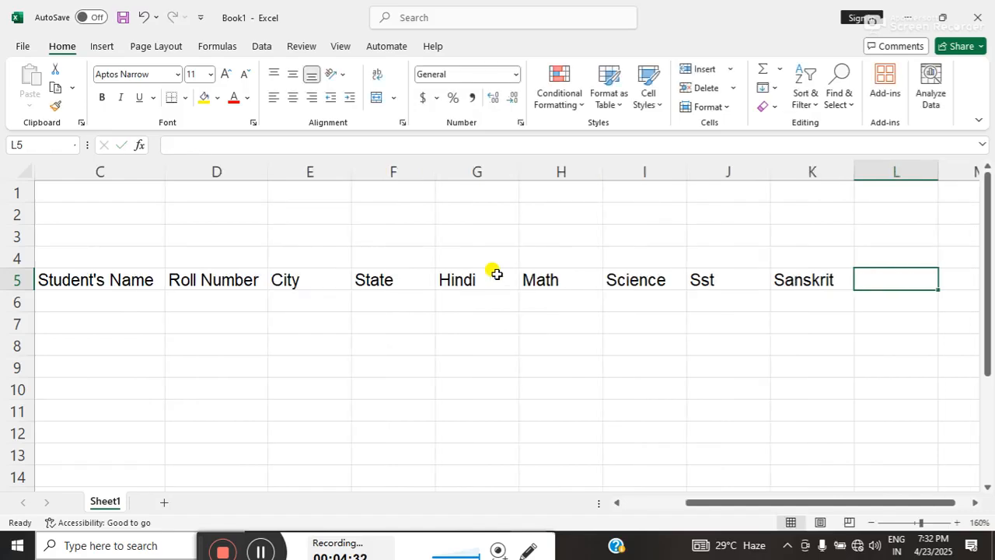
# Review the subject headings already entered in row 5, from Hindi to Sanskrit.
pyautogui.press('Left')
pyautogui.press('Left')
pyautogui.press('Left')
pyautogui.press('Left')
pyautogui.press('Left')
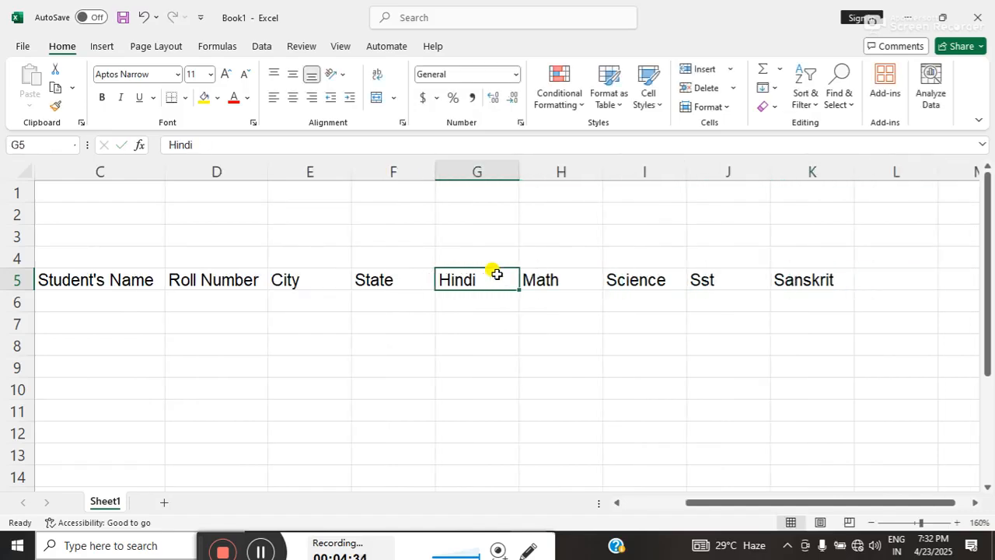
pyautogui.press('Right')
pyautogui.press('Right')
pyautogui.press('Right')
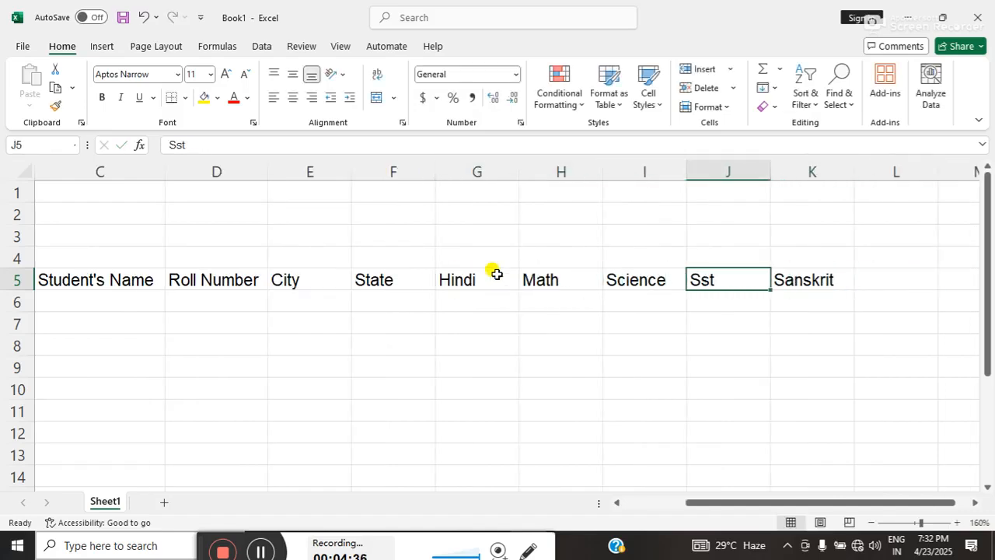
pyautogui.press('Right')
pyautogui.press('Right')
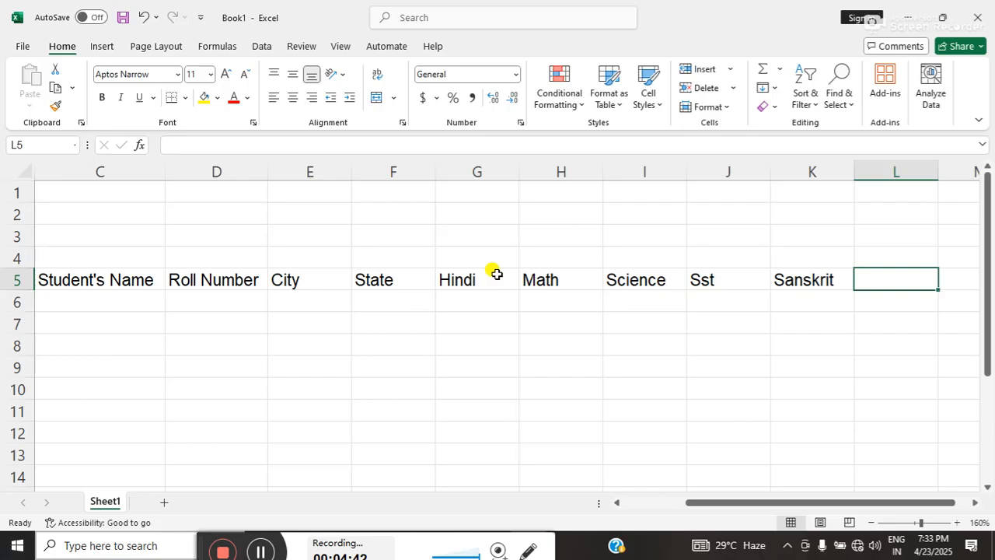
# Enter the subject heading English in cell L5.
pyautogui.write('En')
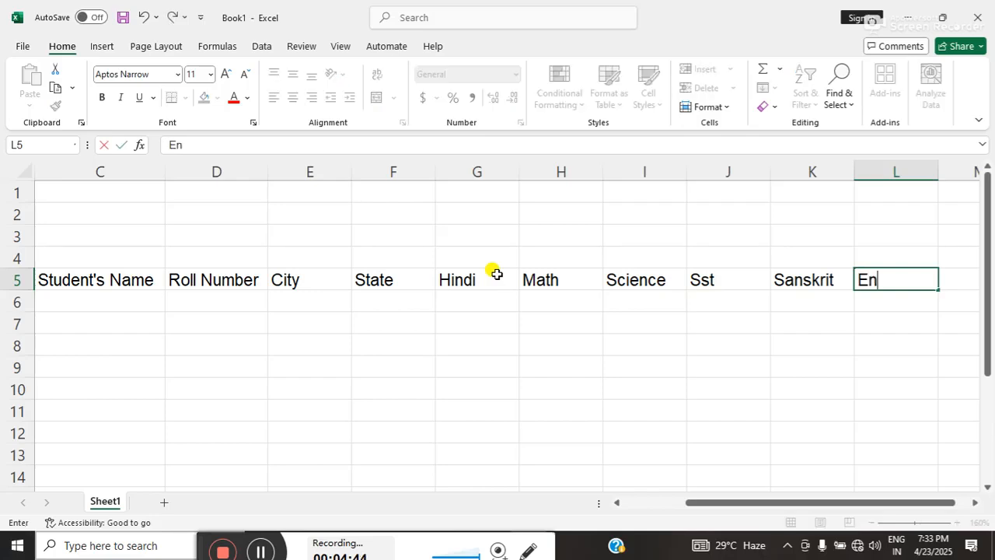
pyautogui.press('BackSpace')
pyautogui.press('BackSpace')
pyautogui.write('U')
pyautogui.press('BackSpace')
pyautogui.write('English')
pyautogui.press('Tab')
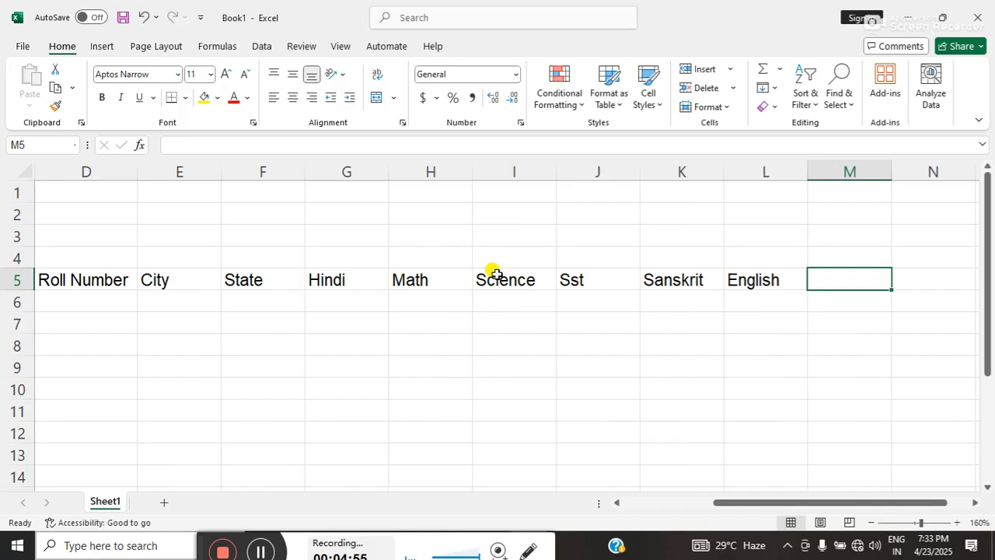
# Enter the headings Total in cell M5 and Grade in cell N5.
pyautogui.write('Tot')
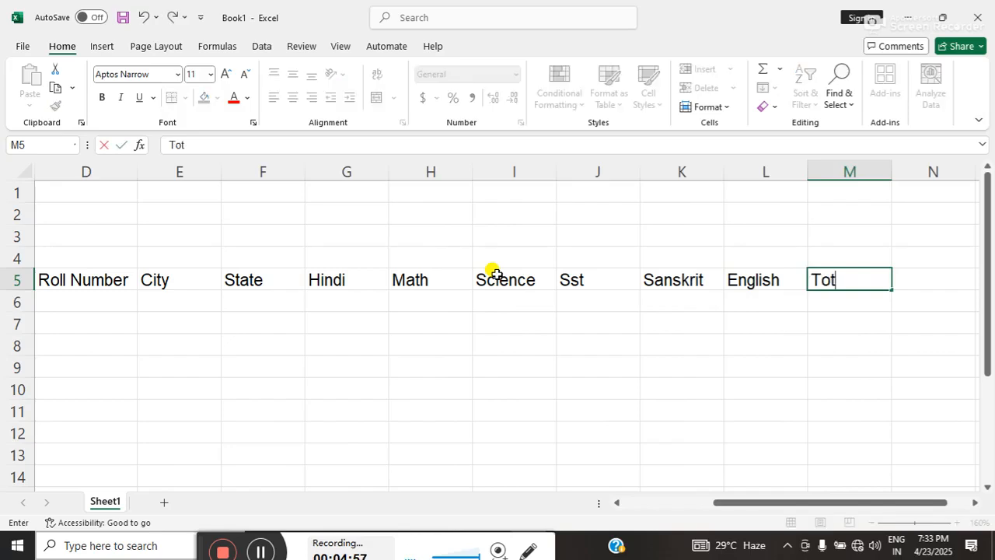
pyautogui.write('al')
pyautogui.press('Tab')
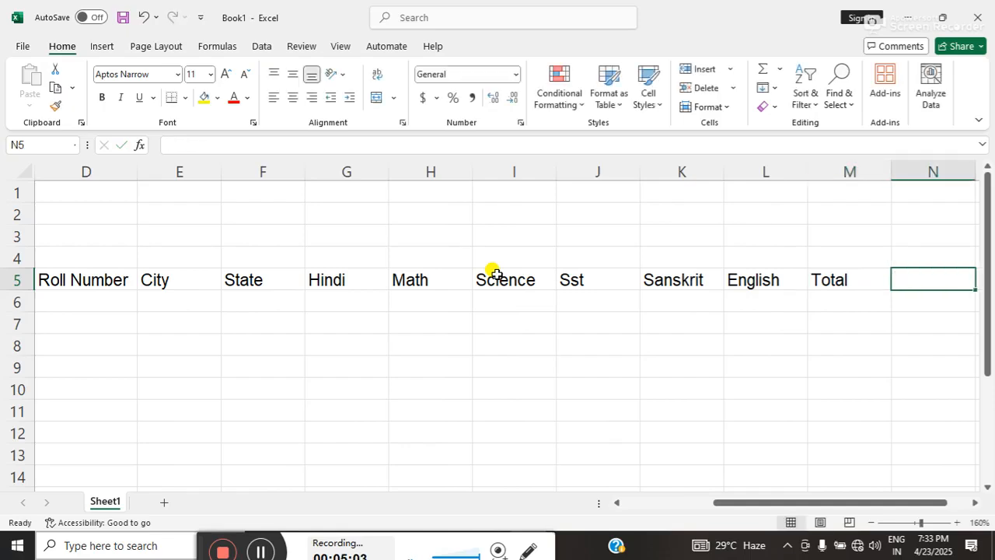
pyautogui.write('Grade')
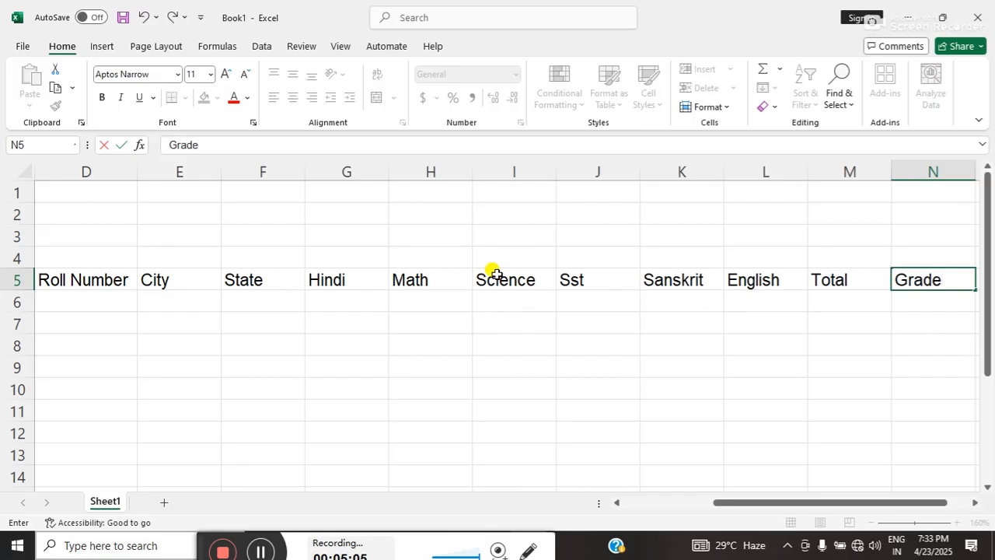
pyautogui.press('Tab')
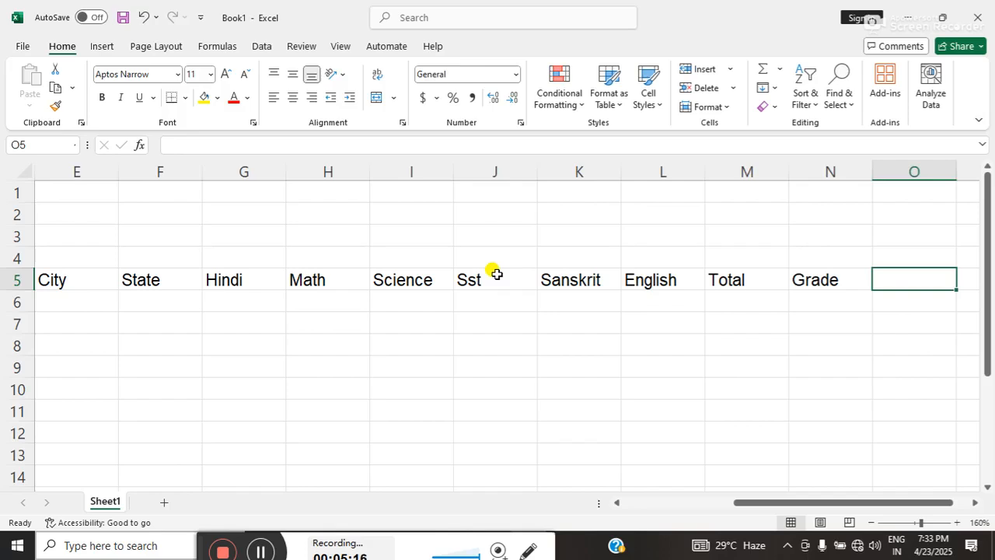
# Enter the headings Result, Rank and Division in cells O5 to Q5.
pyautogui.write('Result')
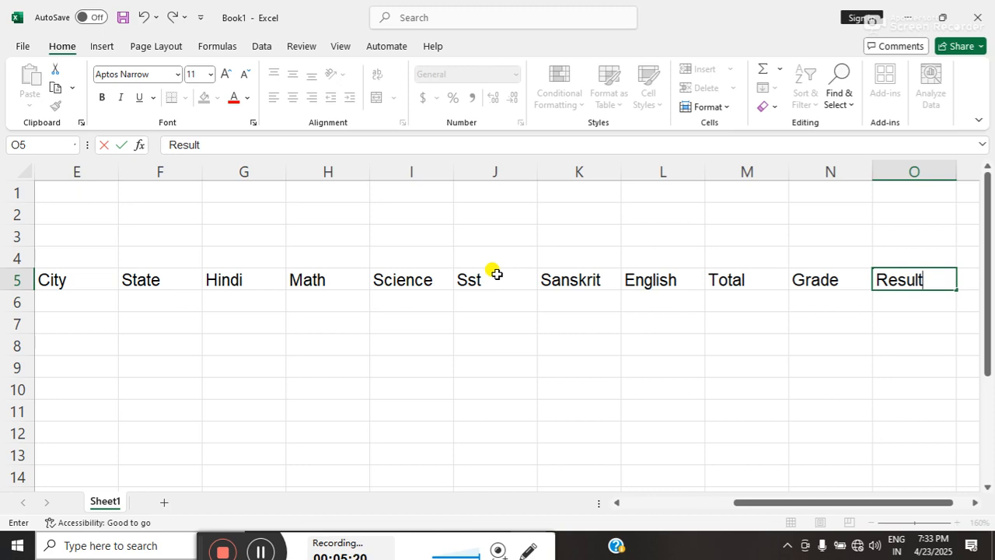
pyautogui.press('Tab')
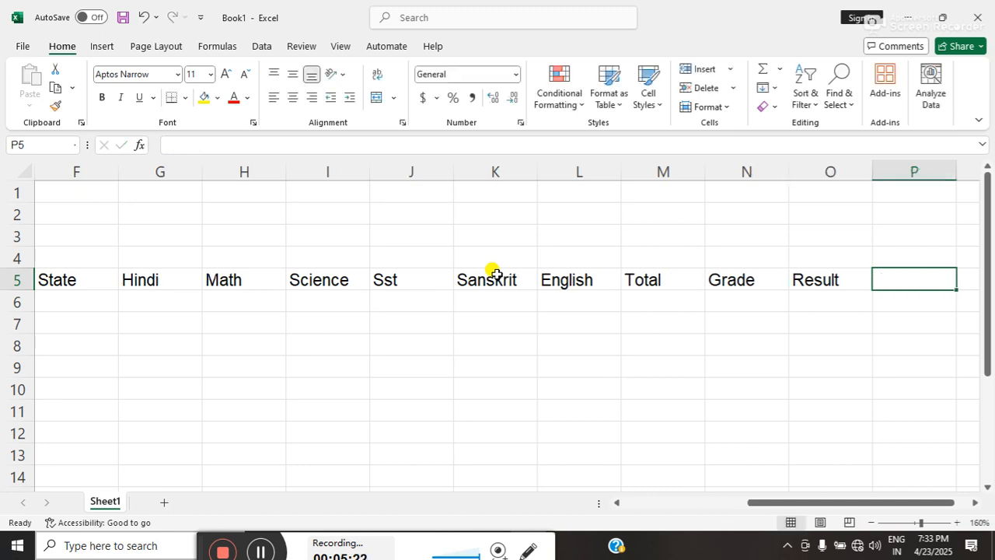
pyautogui.write('Rank')
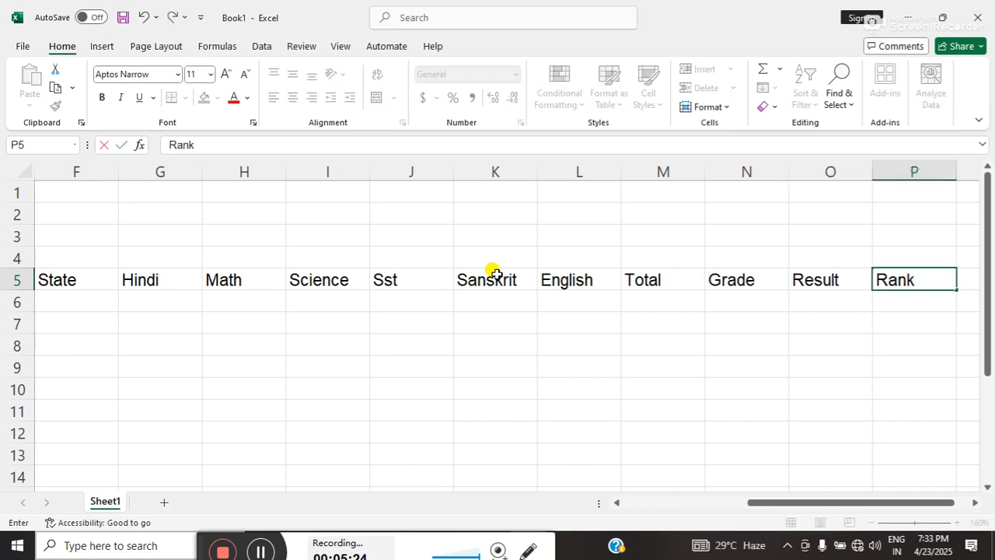
pyautogui.press('Tab')
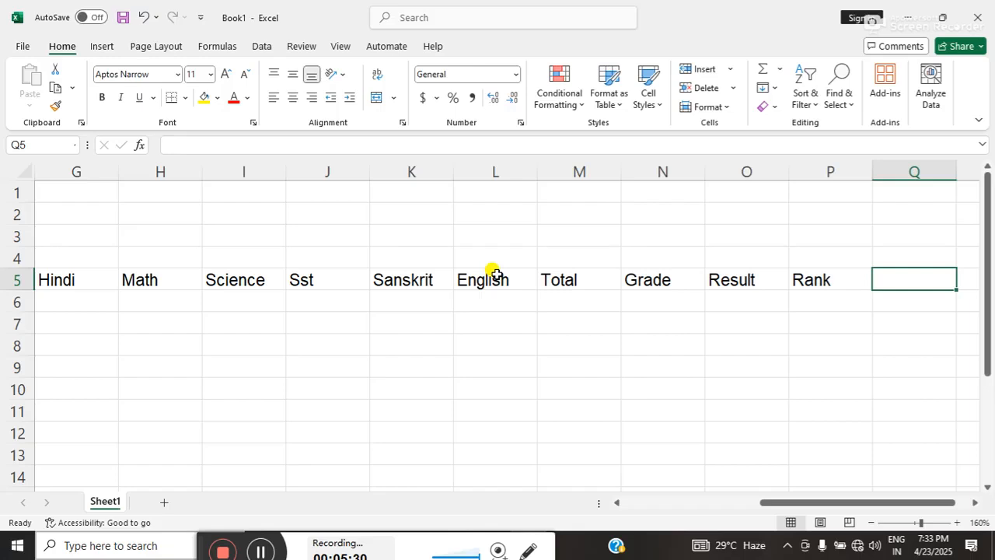
pyautogui.write('Div')
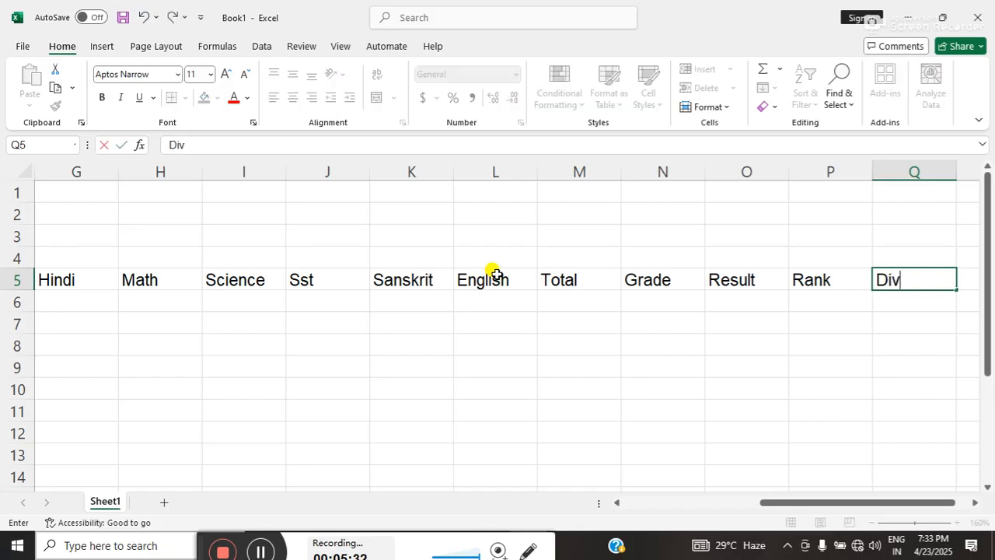
pyautogui.write('ision')
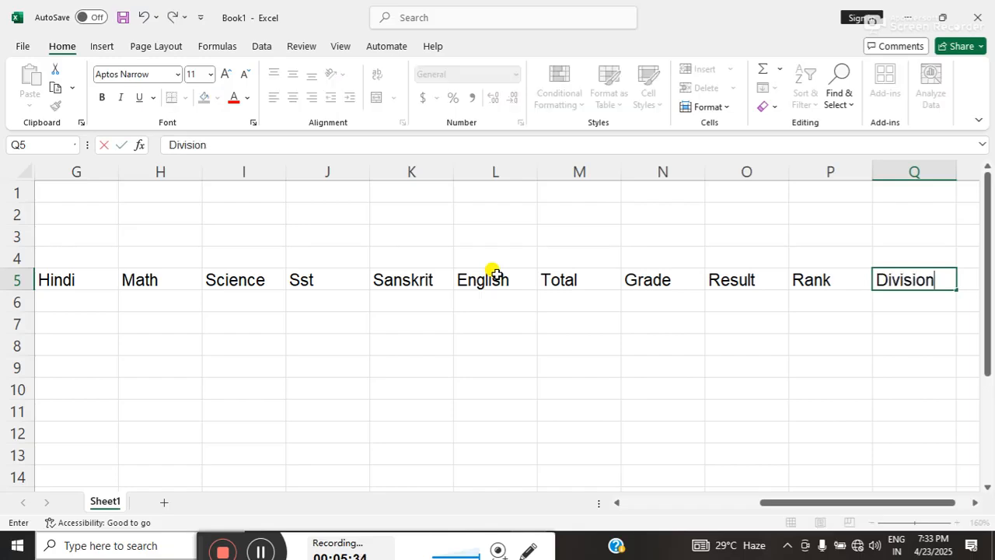
pyautogui.press('Tab')
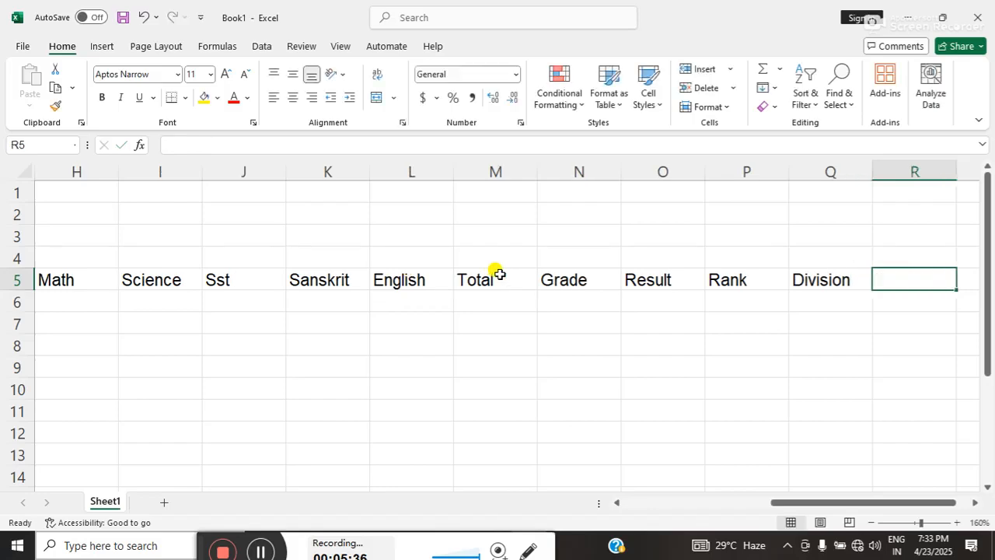
pyautogui.click(261, 273)
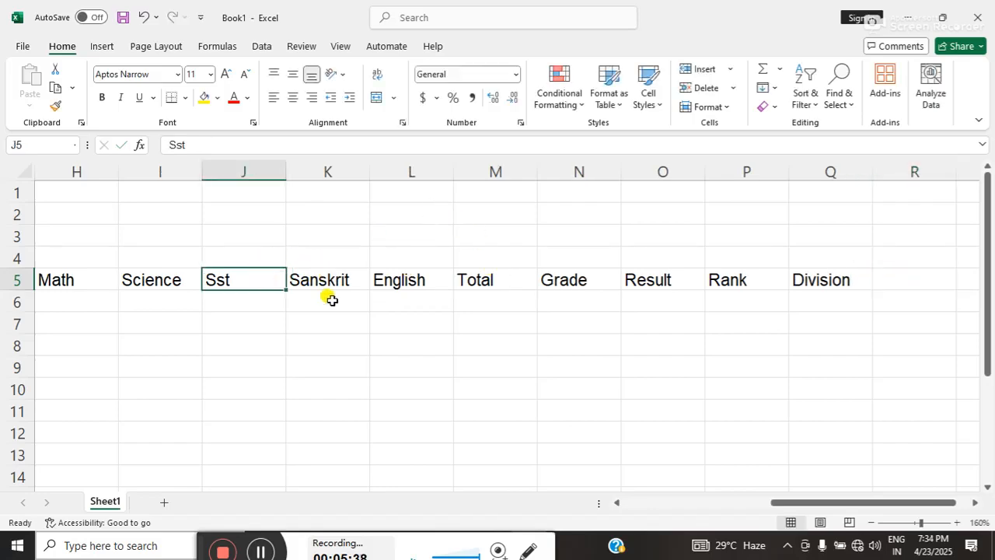
pyautogui.click(213, 331)
pyautogui.click(215, 339)
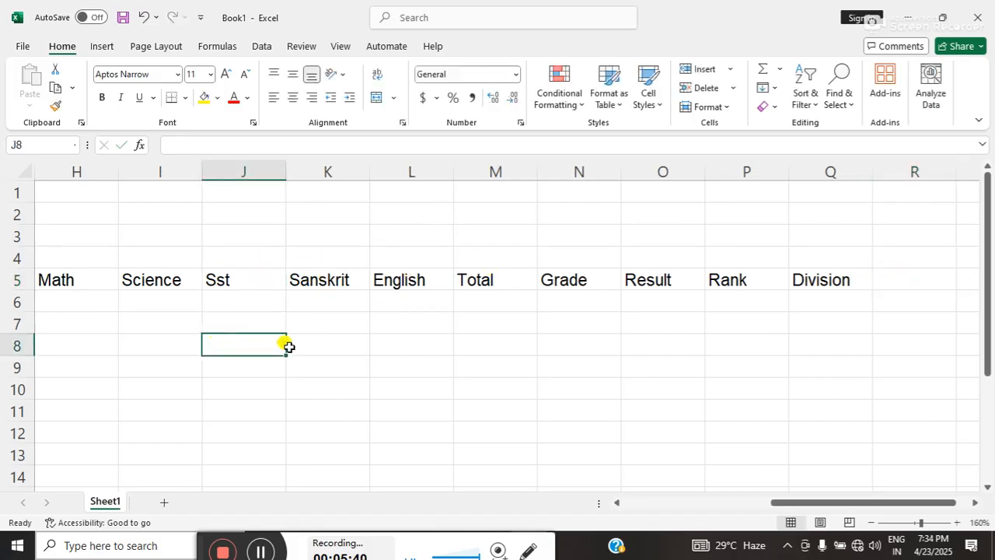
pyautogui.click(331, 351)
# Auto-fit the width of all columns on the sheet to their contents.
pyautogui.click(213, 349)
pyautogui.hotkey('ctrl', 'a')
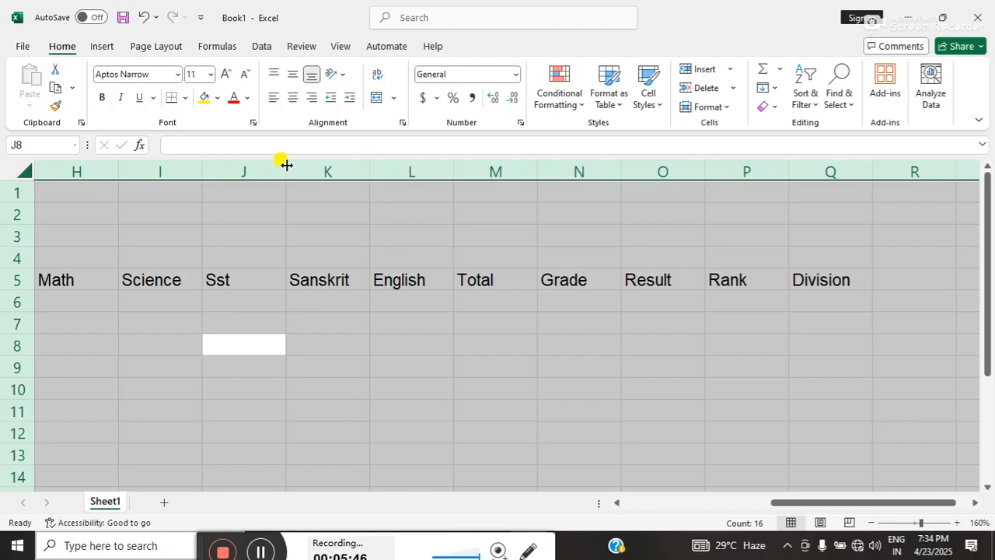
pyautogui.doubleClick(368, 173)
# Apply all borders to the table range B5:Q13.
pyautogui.moveTo(807, 509); pyautogui.dragTo(650, 494)
pyautogui.click(156, 283)
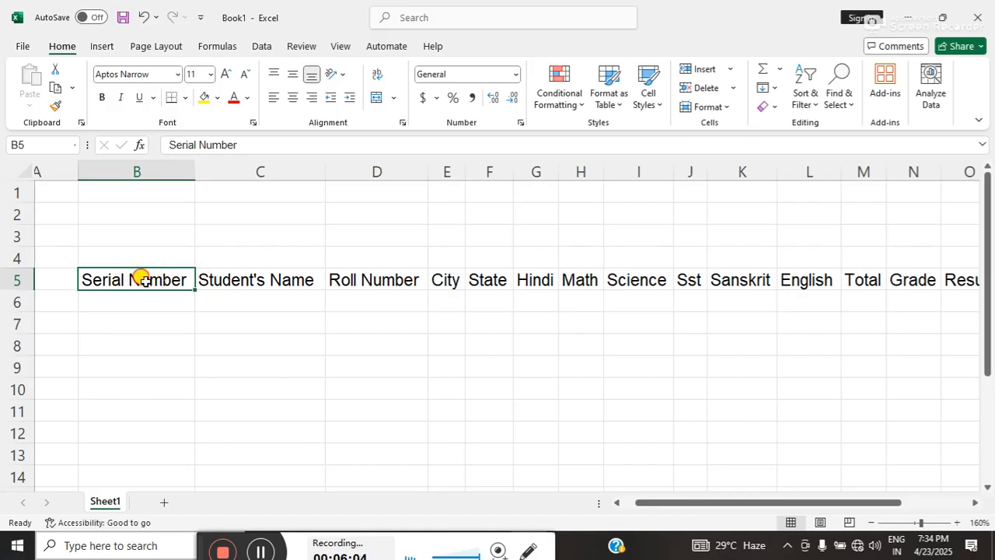
pyautogui.moveTo(138, 279); pyautogui.dragTo(917, 459)
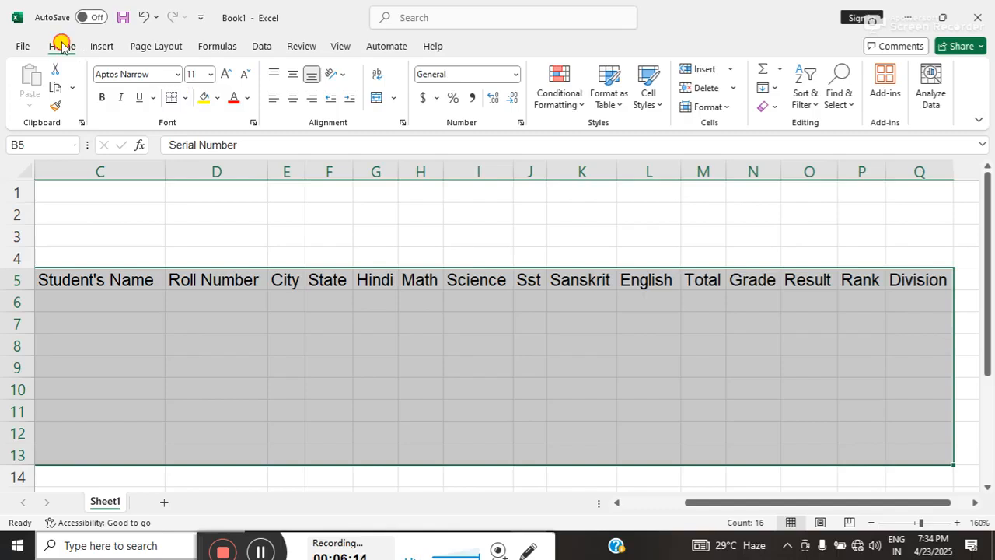
pyautogui.click(185, 98)
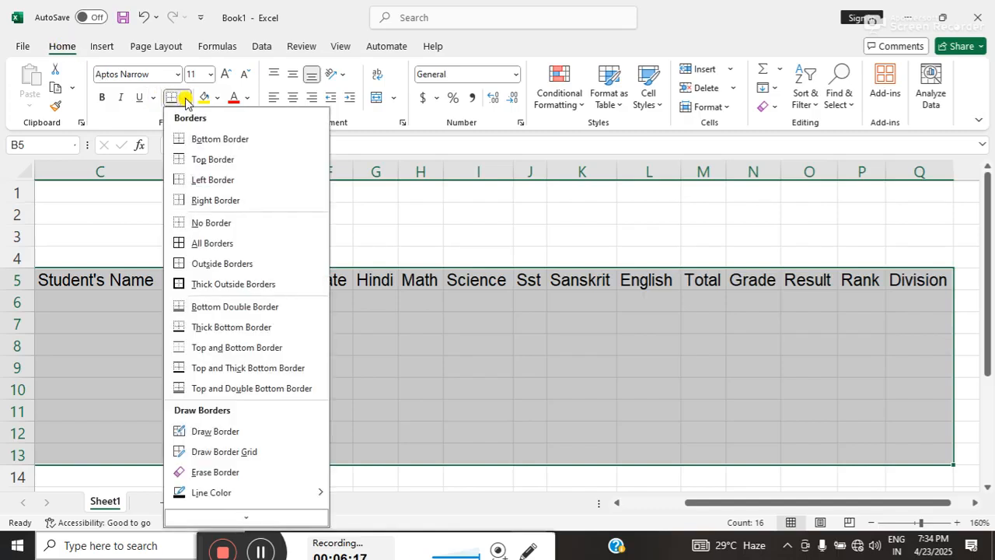
pyautogui.click(223, 244)
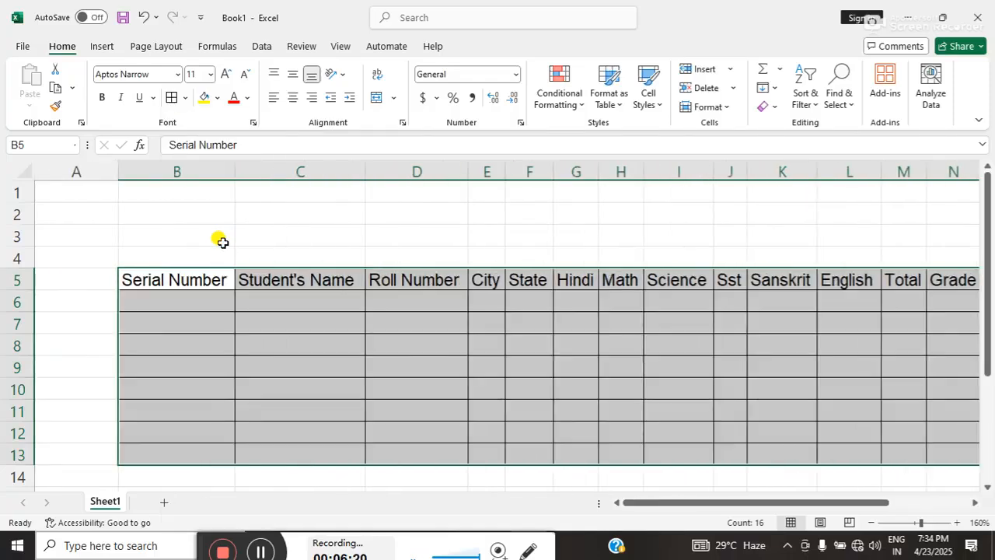
# Merge and center cells B3:Q4 above the headings with all borders, yellow fill and red font color.
pyautogui.moveTo(193, 235); pyautogui.dragTo(928, 262)
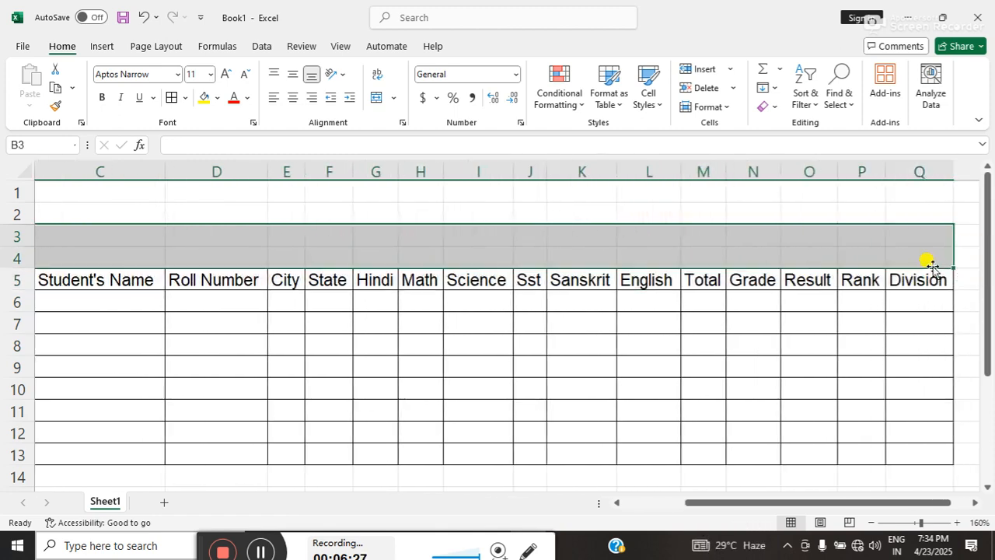
pyautogui.click(173, 97)
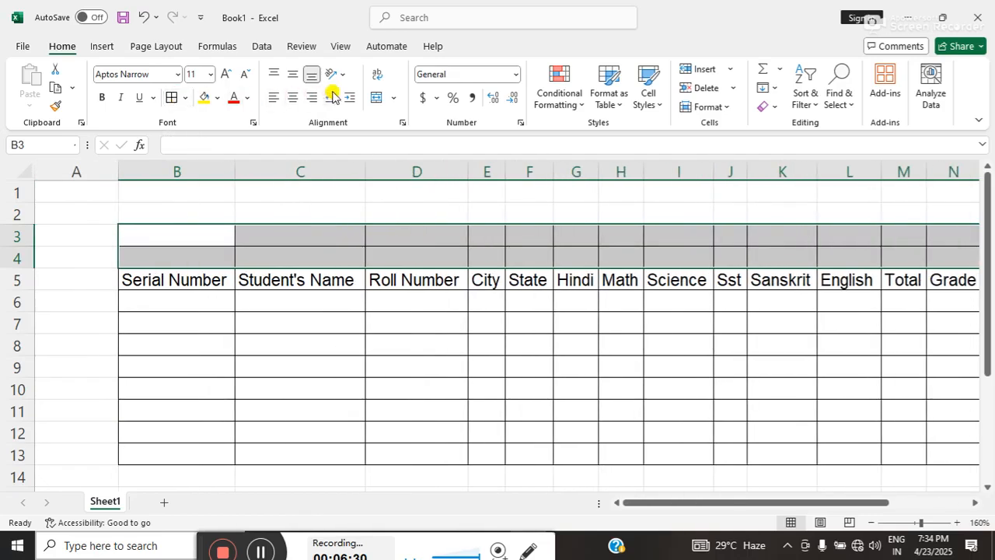
pyautogui.click(374, 98)
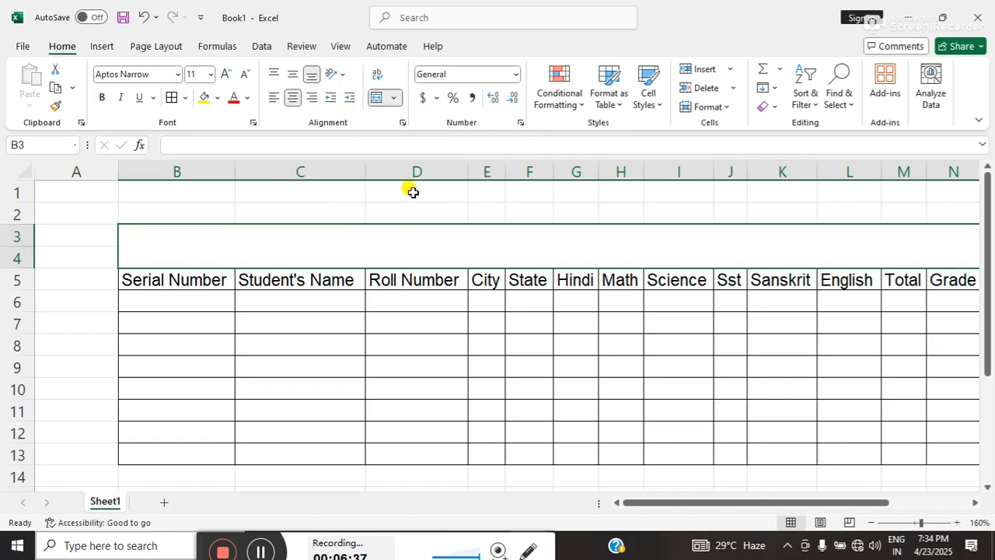
pyautogui.click(205, 99)
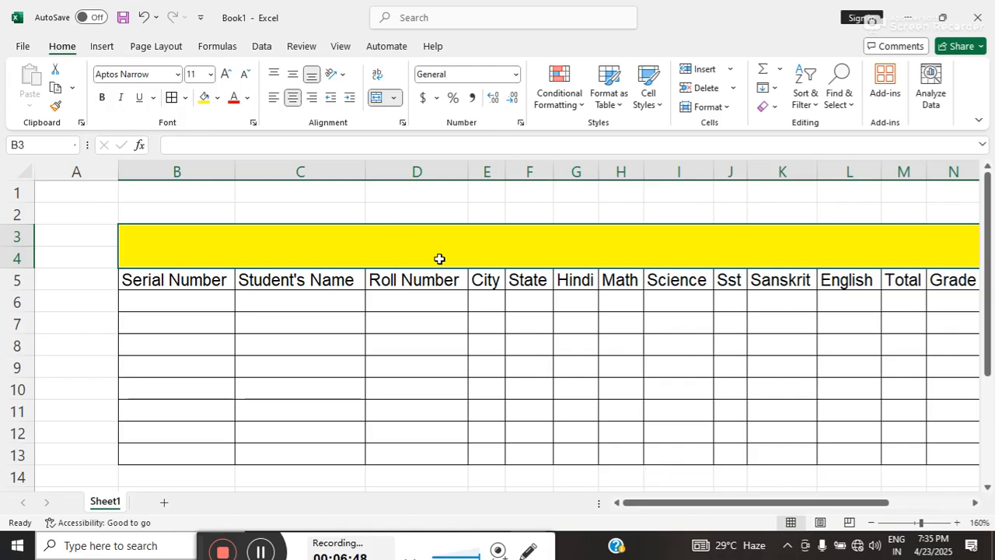
# Enter the title PRAKASH NARAYAN HIGH SCHOOL+2 in the merged yellow cell above the headings.
pyautogui.write('Pra')
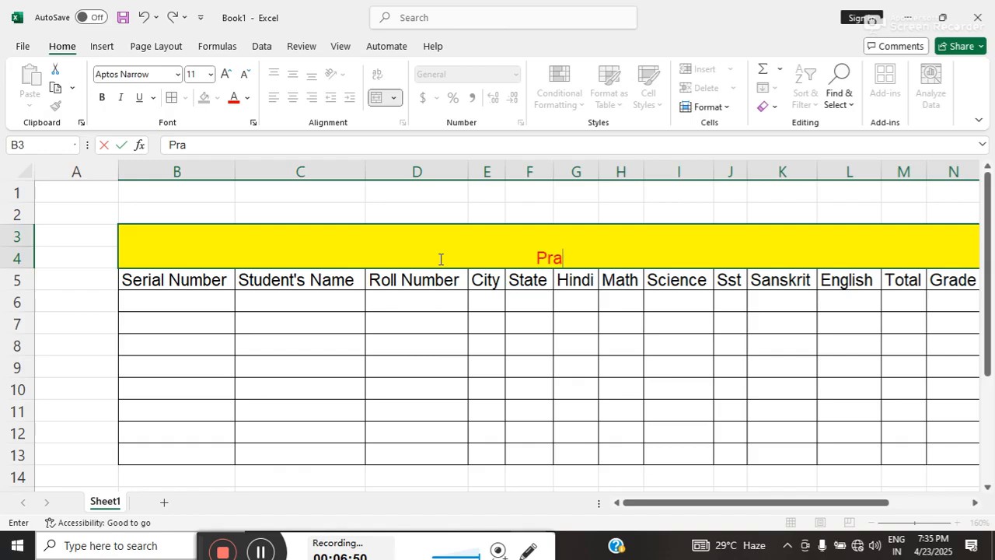
pyautogui.write('PRAKASH')
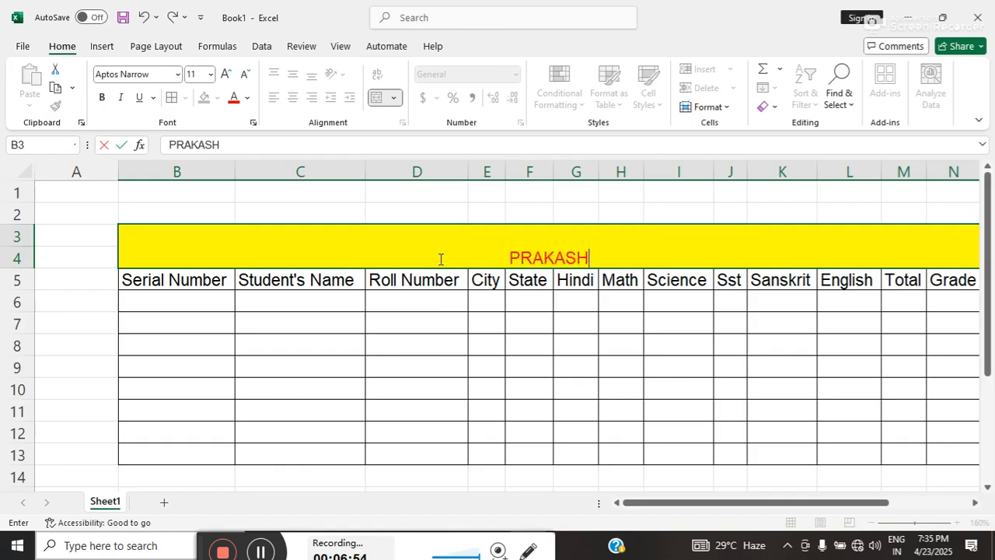
pyautogui.write(' NA')
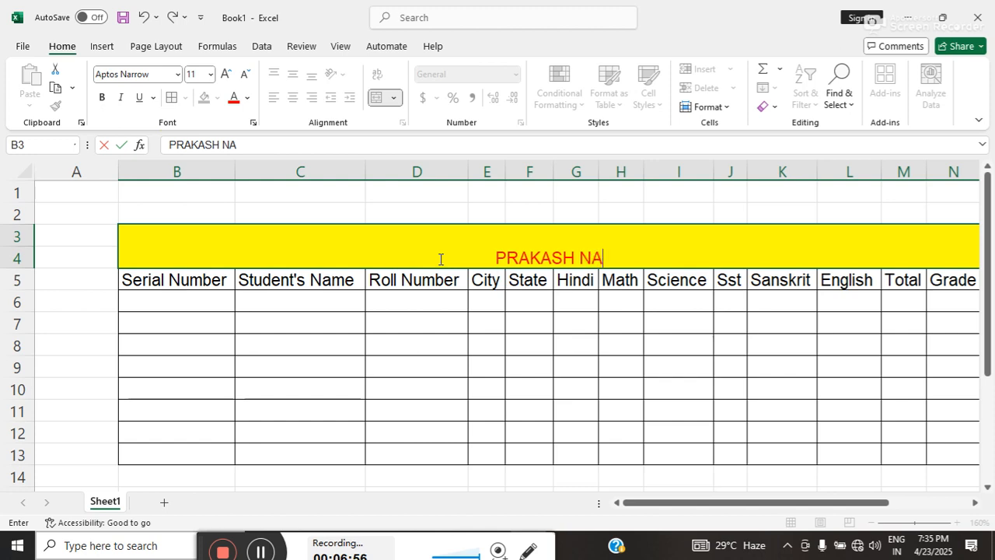
pyautogui.write('RAYAN ')
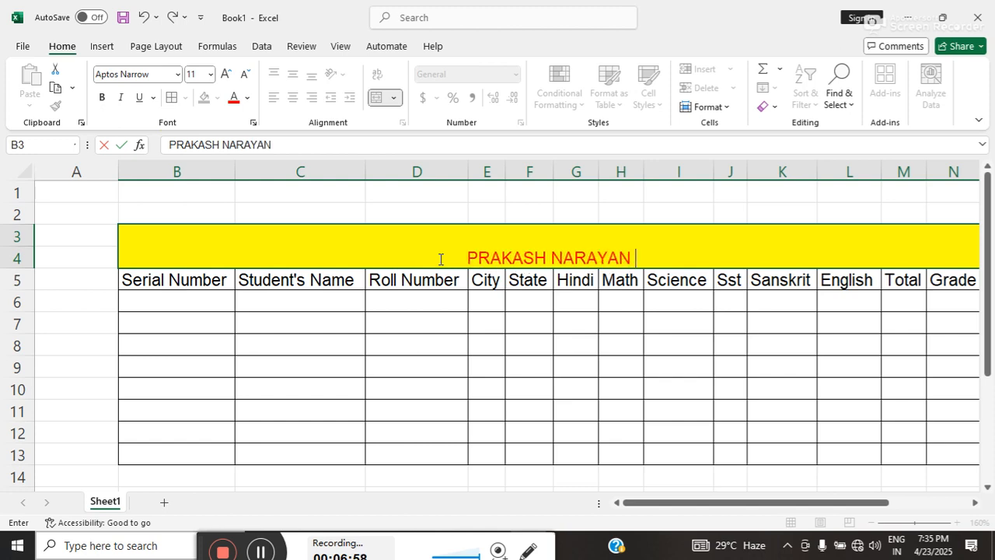
pyautogui.write('HIGH SC')
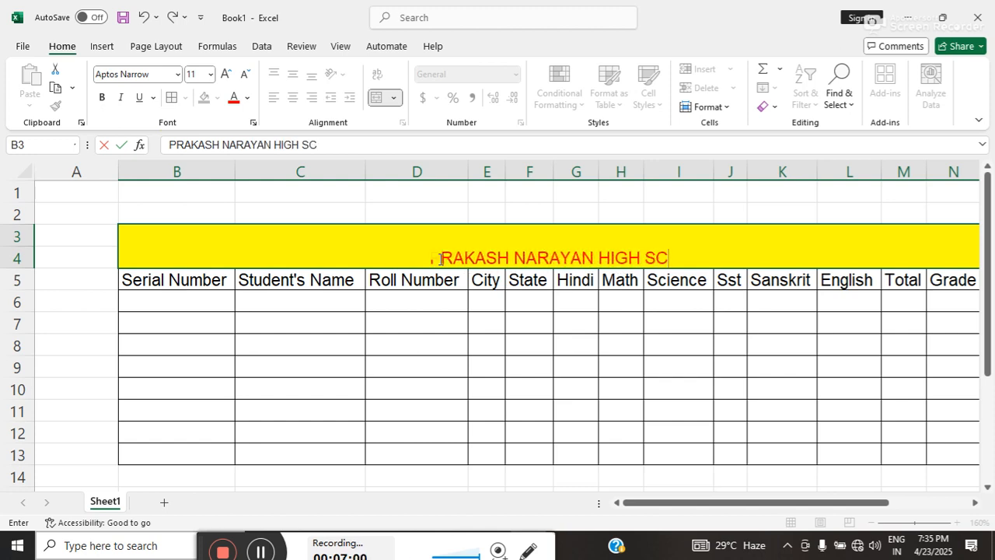
pyautogui.write('HOOL')
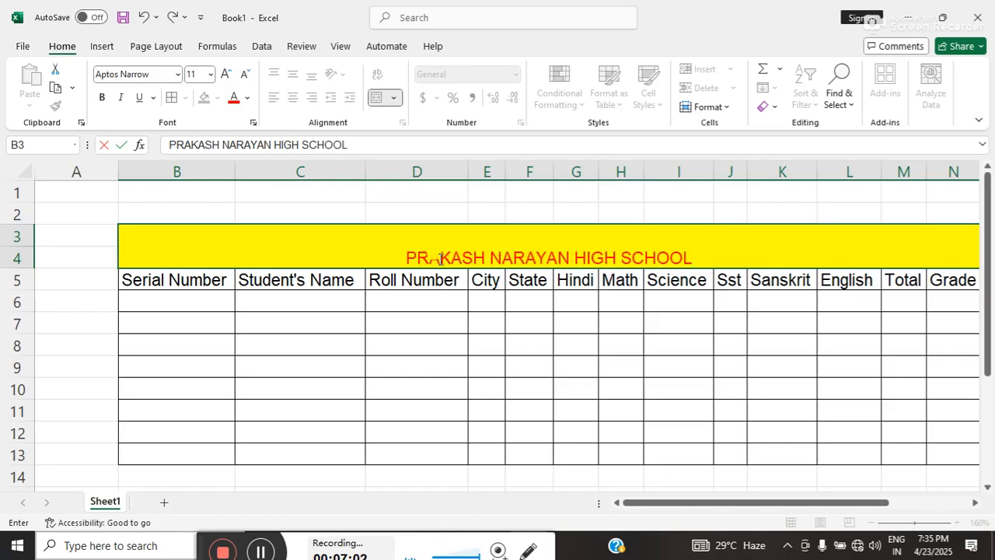
pyautogui.write('+2')
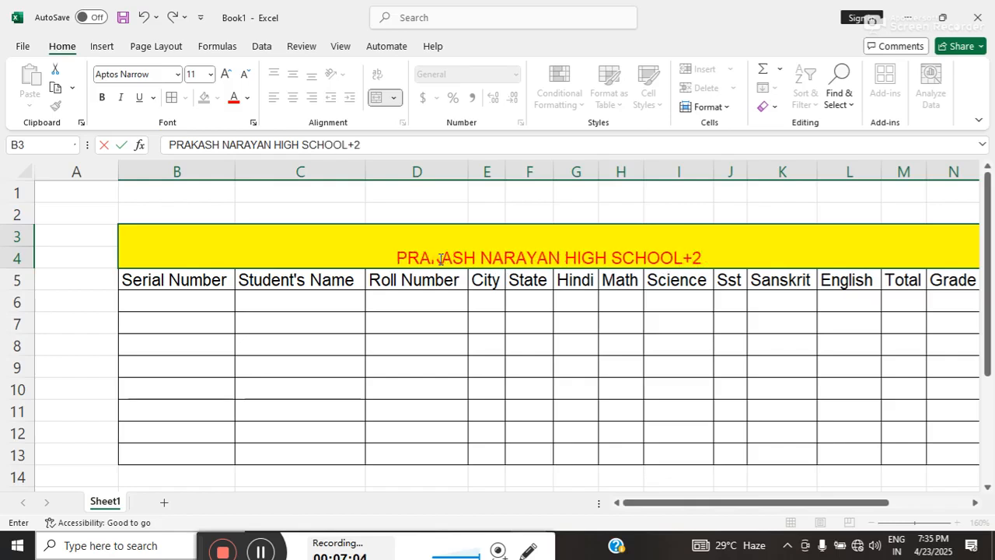
pyautogui.click(399, 384)
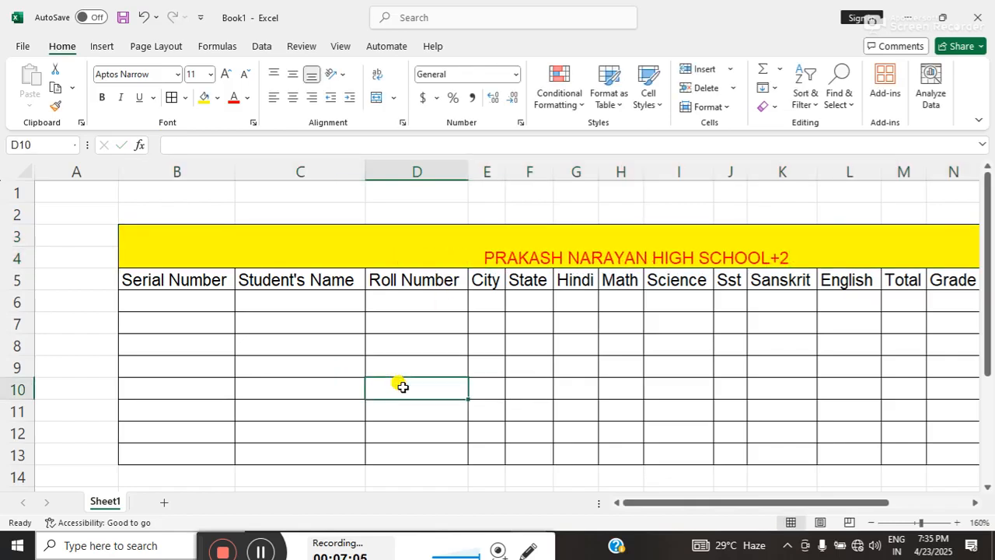
# Set the school title's font size to 22 and make it bold.
pyautogui.click(467, 258)
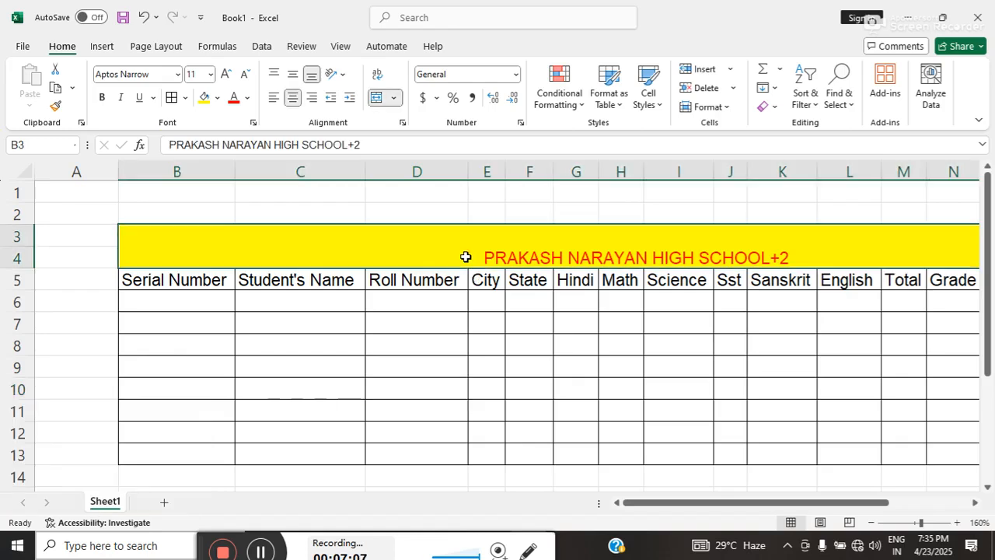
pyautogui.click(225, 73)
pyautogui.click(225, 72)
pyautogui.click(225, 72)
pyautogui.click(225, 72)
pyautogui.click(224, 72)
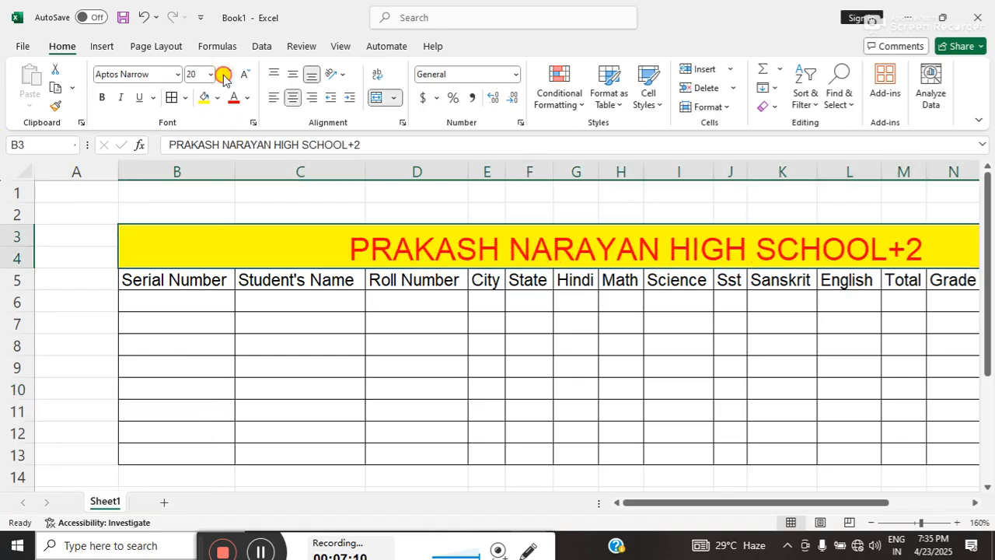
pyautogui.click(224, 74)
pyautogui.click(105, 98)
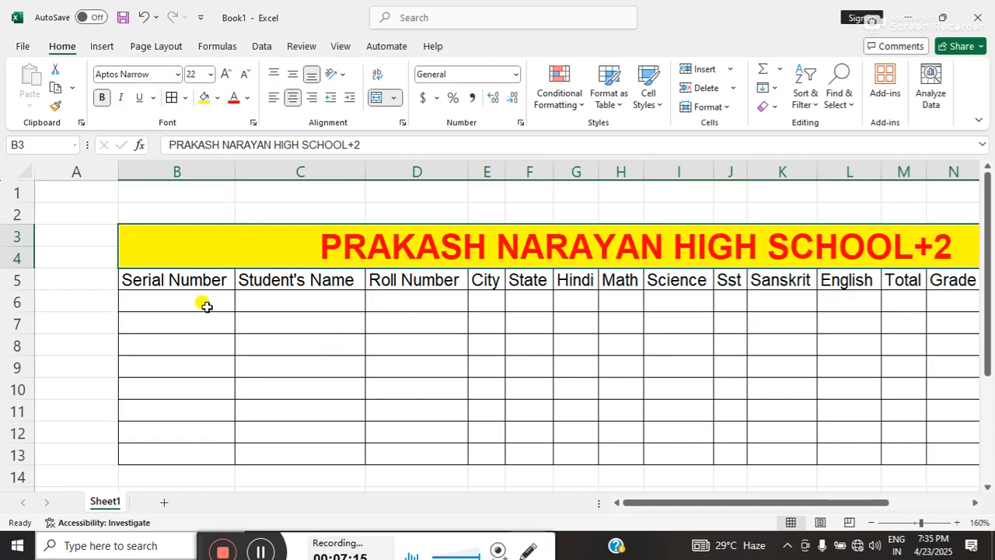
# Make the headings in B5:Q5 bold and fill them with light blue.
pyautogui.moveTo(154, 274)
pyautogui.mouseDown()
pyautogui.moveTo(437, 266)
pyautogui.moveTo(611, 313)
pyautogui.moveTo(751, 269)
pyautogui.moveTo(845, 285)
pyautogui.moveTo(973, 281)
pyautogui.moveTo(944, 271)
pyautogui.moveTo(939, 279)
pyautogui.mouseUp()
pyautogui.click(103, 97)
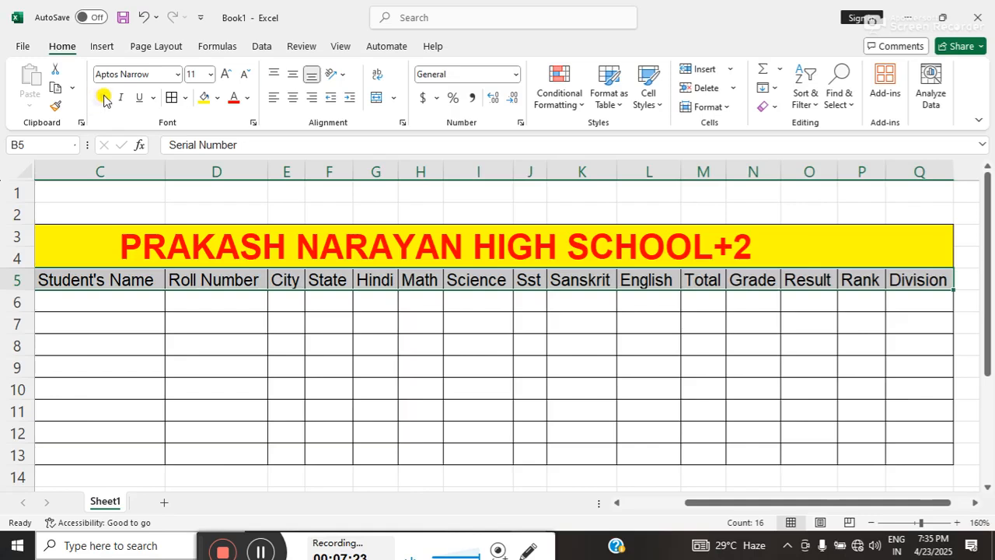
pyautogui.click(217, 97)
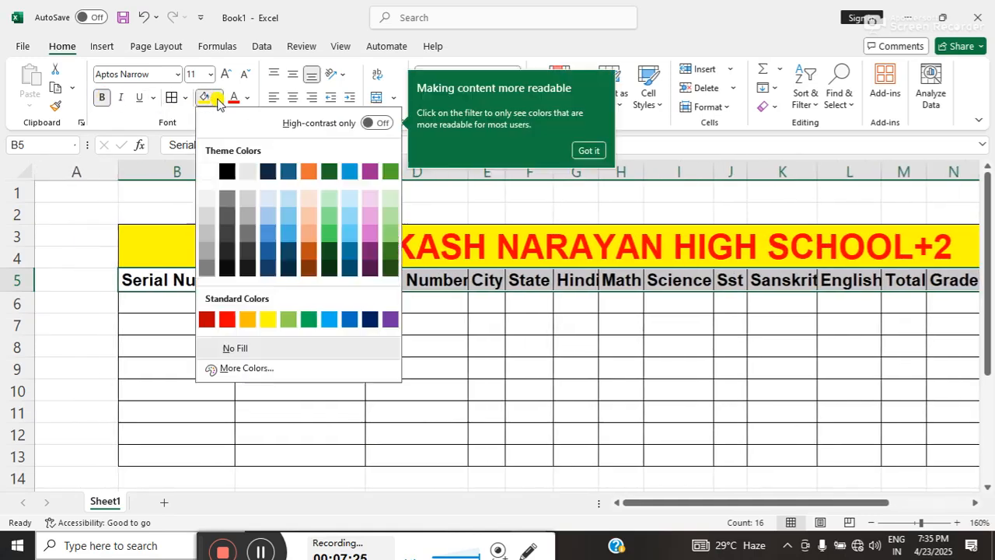
pyautogui.click(274, 198)
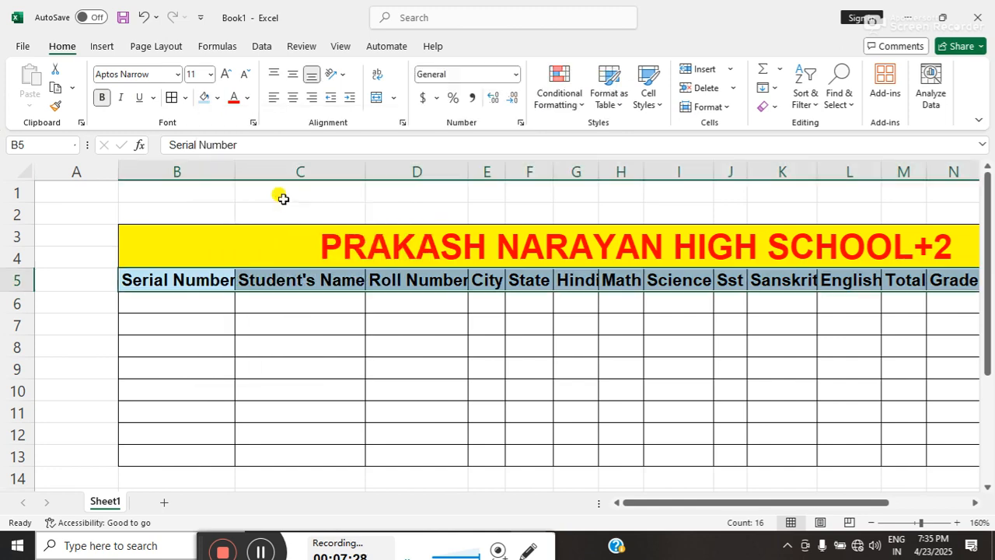
pyautogui.click(134, 315)
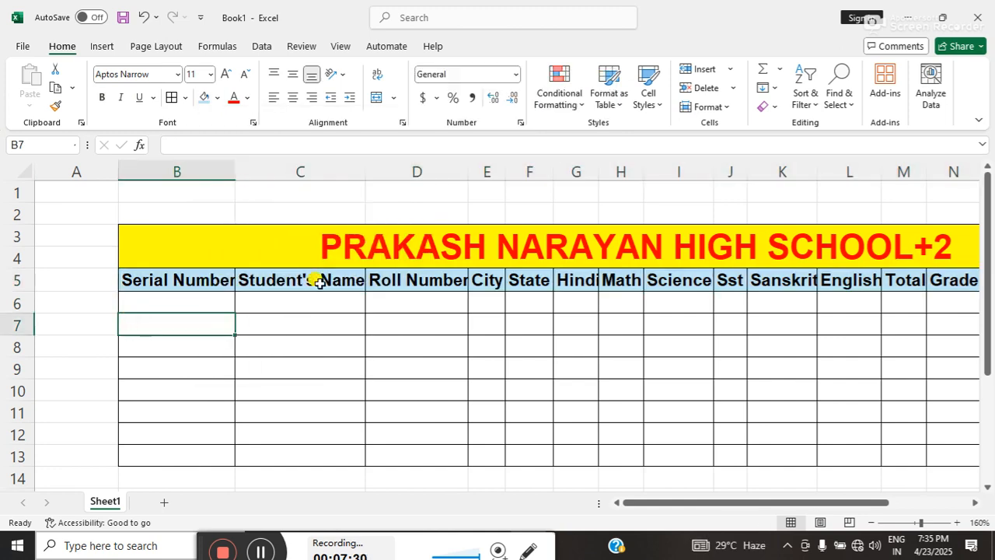
# Auto-fit all column widths on the sheet to the bold headings.
pyautogui.click(64, 315)
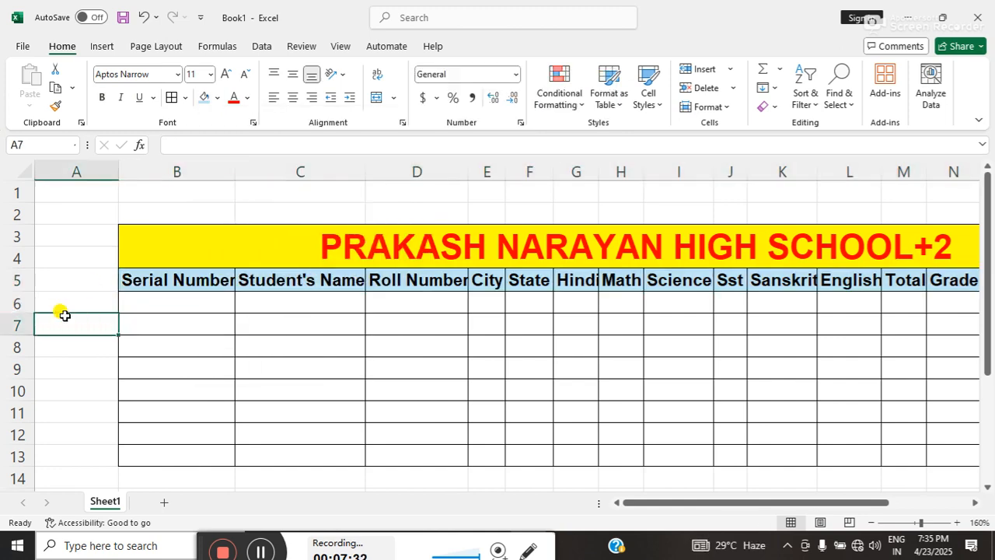
pyautogui.hotkey('ctrl', 'a')
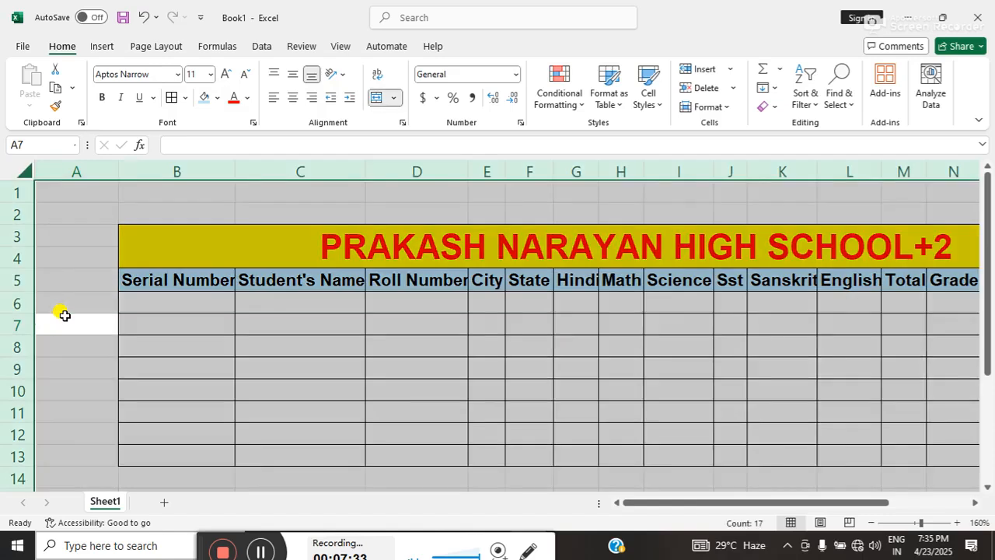
pyautogui.doubleClick(234, 161)
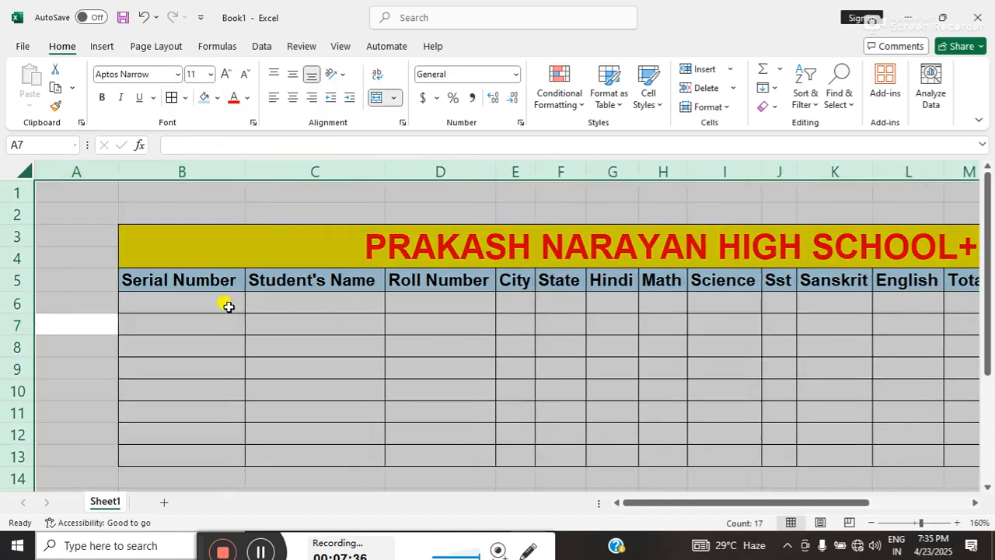
# Enter serial number 1 in cell B6 and the student's full name in cell C6.
pyautogui.click(200, 295)
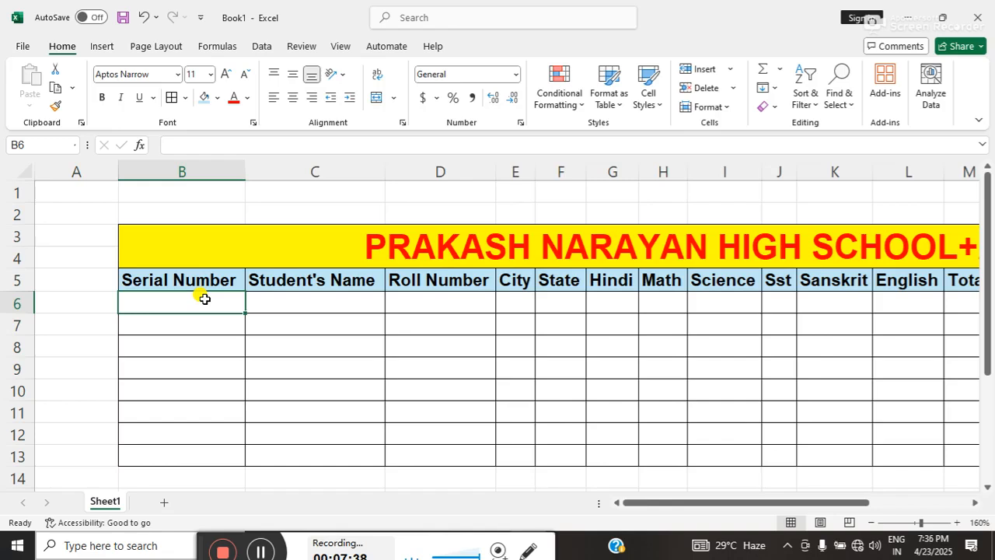
pyautogui.write('1')
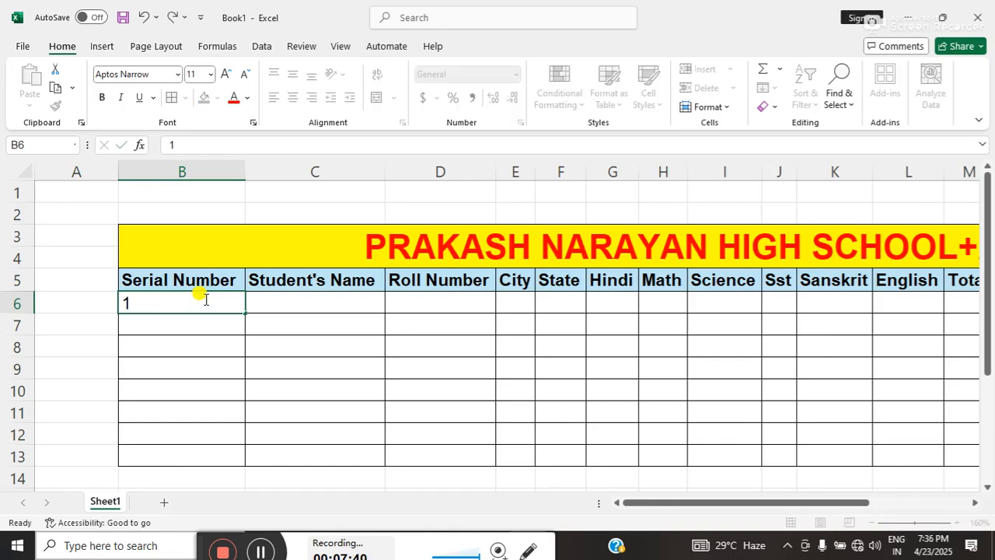
pyautogui.press('Tab')
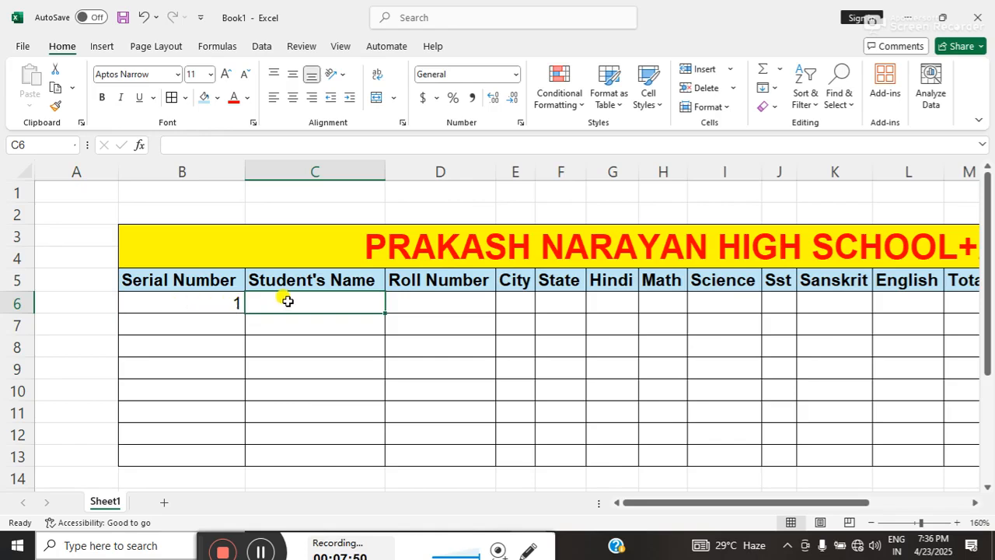
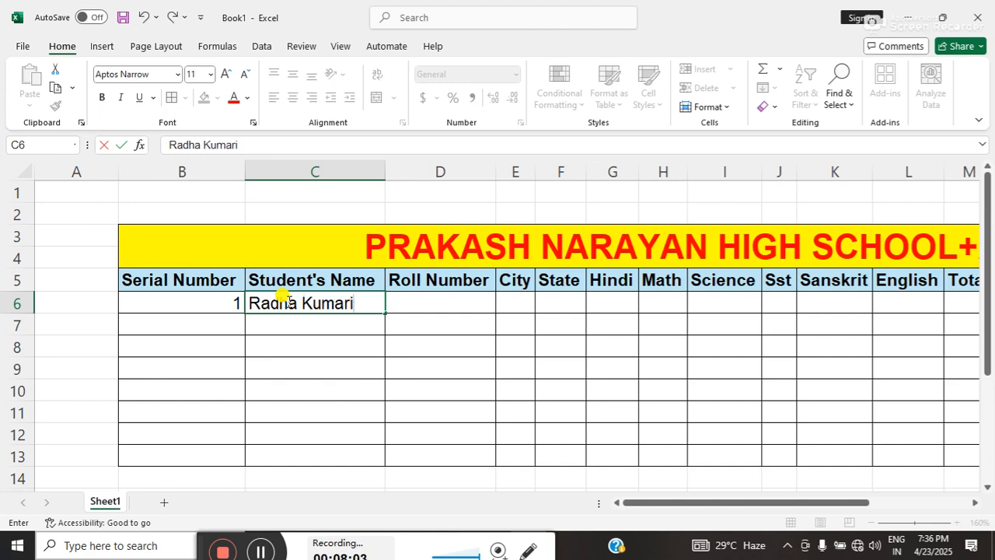
pyautogui.press('Tab')
# Enter the first student's roll number in cell D6.
pyautogui.write('1')
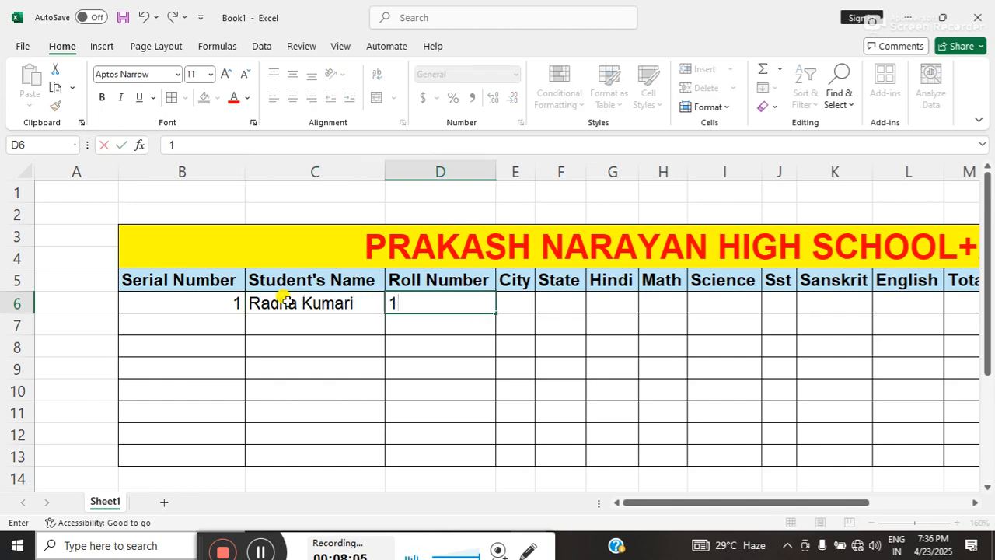
pyautogui.write('01')
pyautogui.press('Tab')
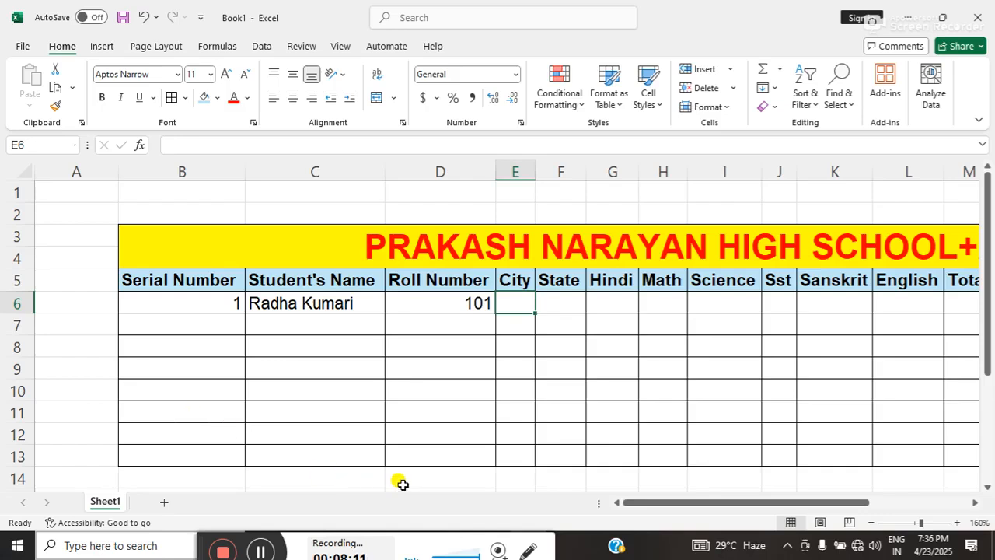
pyautogui.click(67, 330)
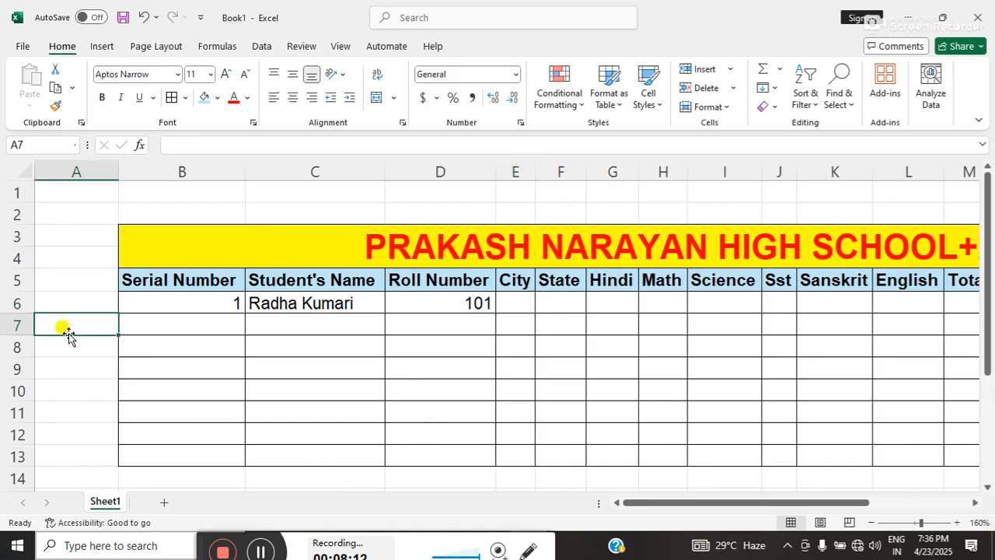
# Enter the city names Motihari, Sivan and Dhaka in cells C17 to C19 below the table.
pyautogui.press('Down')
pyautogui.press('Down')
pyautogui.press('Down')
pyautogui.press('Down')
pyautogui.press('Down')
pyautogui.press('Down')
pyautogui.press('Down')
pyautogui.press('Down')
pyautogui.press('Down')
pyautogui.press('Down')
pyautogui.press('Down')
pyautogui.press('Down')
pyautogui.press('Down')
pyautogui.press('Down')
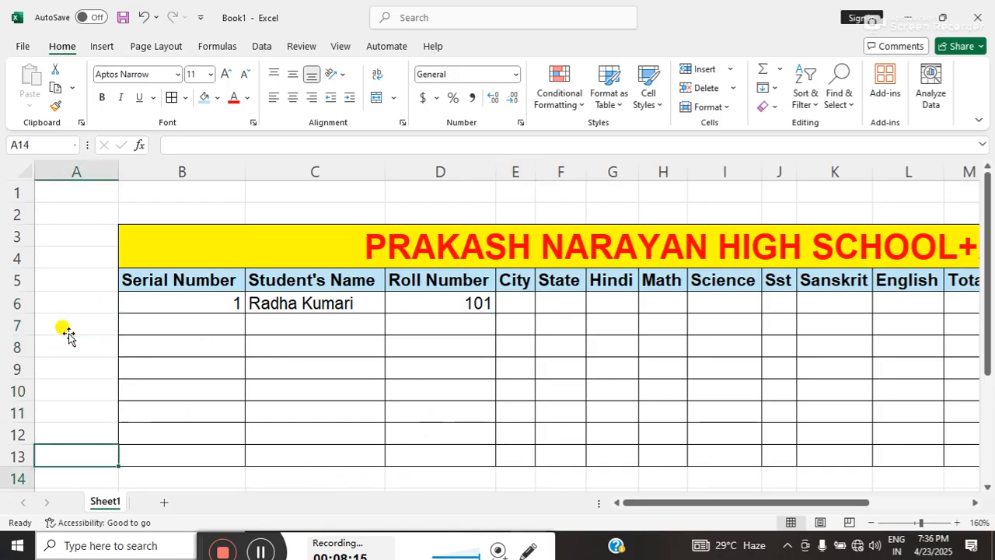
pyautogui.press('Right')
pyautogui.press('Right')
pyautogui.press('Up')
pyautogui.press('Up')
pyautogui.press('Up')
pyautogui.press('Up')
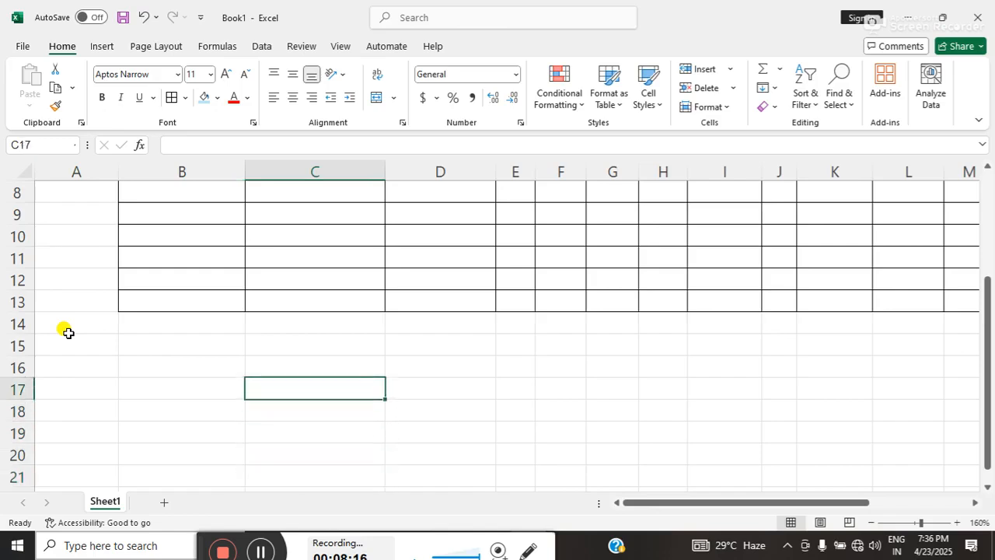
pyautogui.write('Motihari')
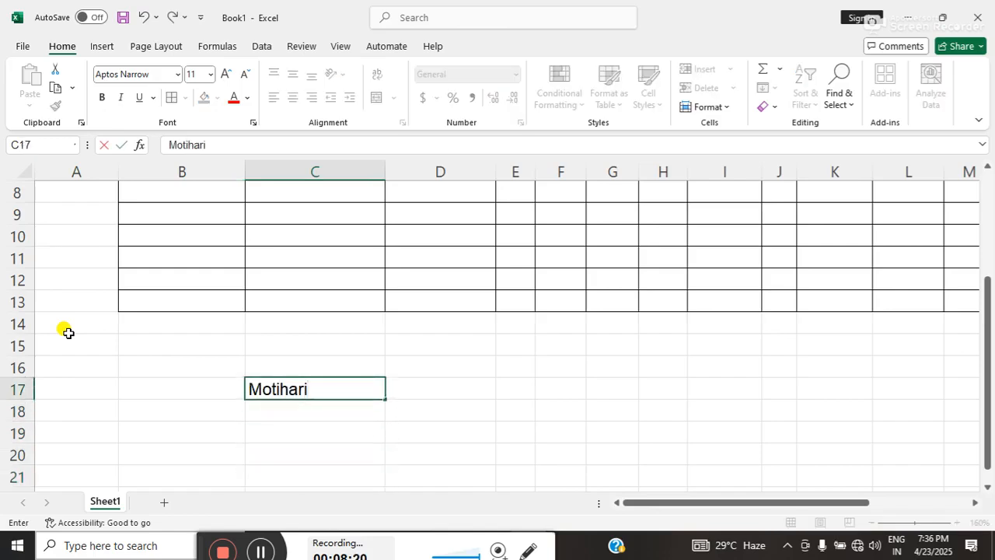
pyautogui.press('Return')
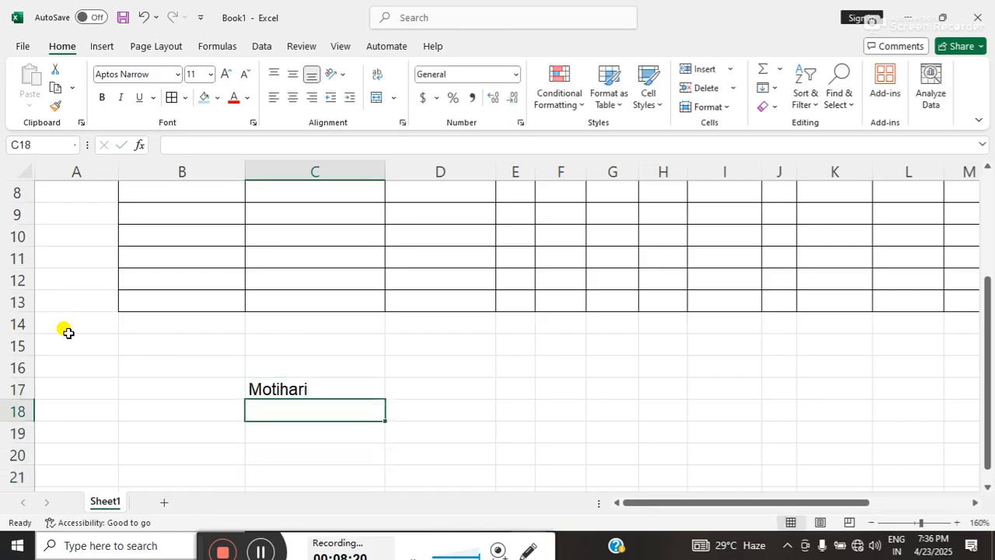
pyautogui.write('Sivan')
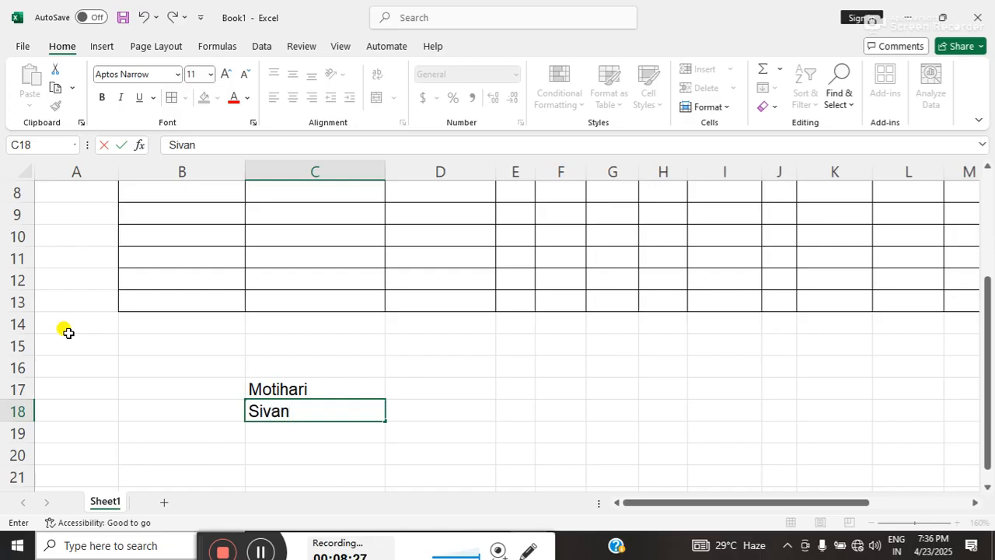
pyautogui.press('Return')
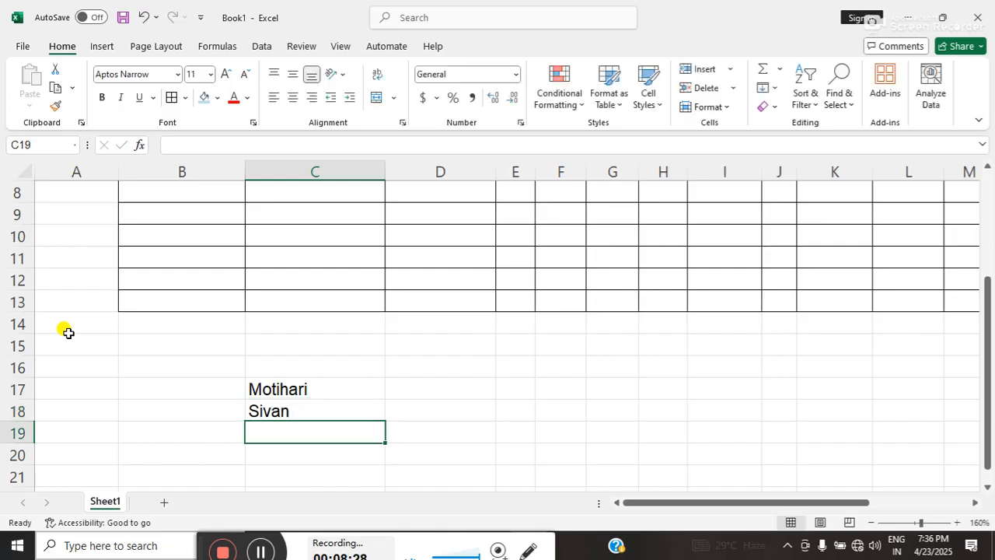
pyautogui.write('Dh')
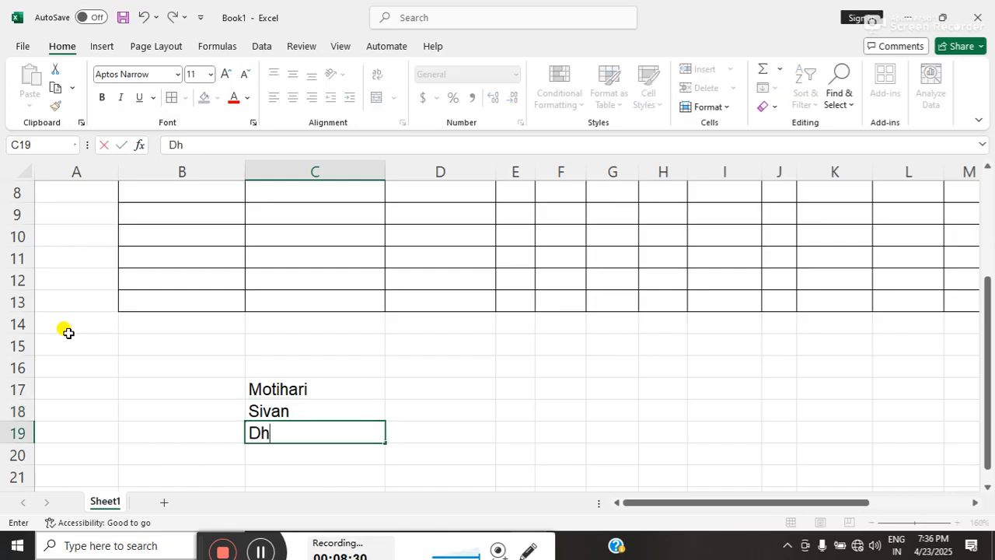
pyautogui.write('aka')
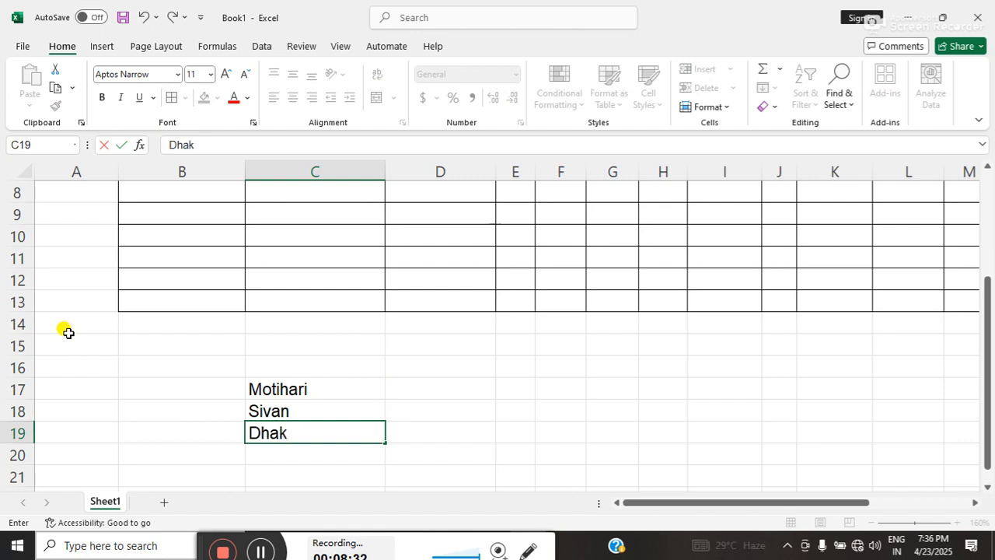
pyautogui.click(360, 375)
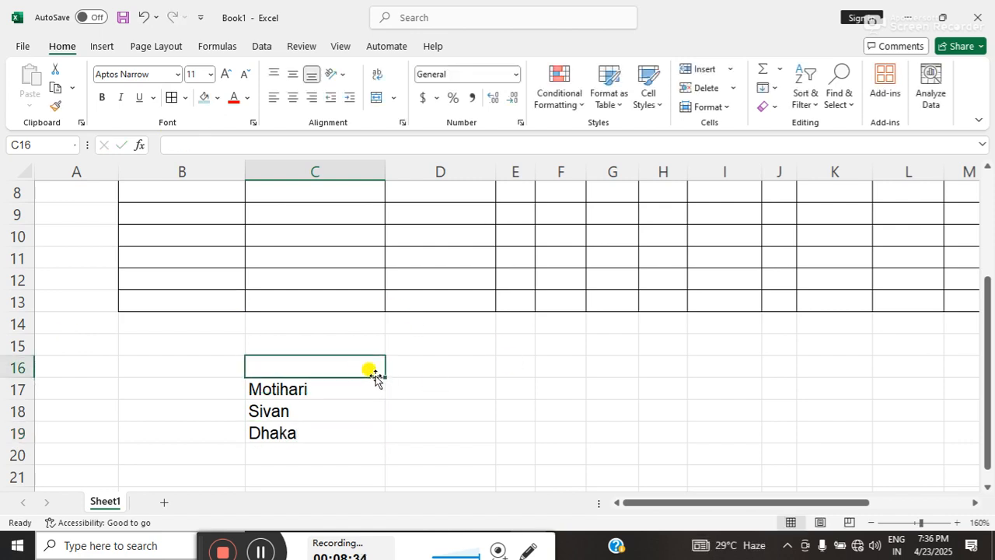
# Enter the state name Bihar in cell D17 beside the city list.
pyautogui.click(422, 384)
pyautogui.write('Bihar')
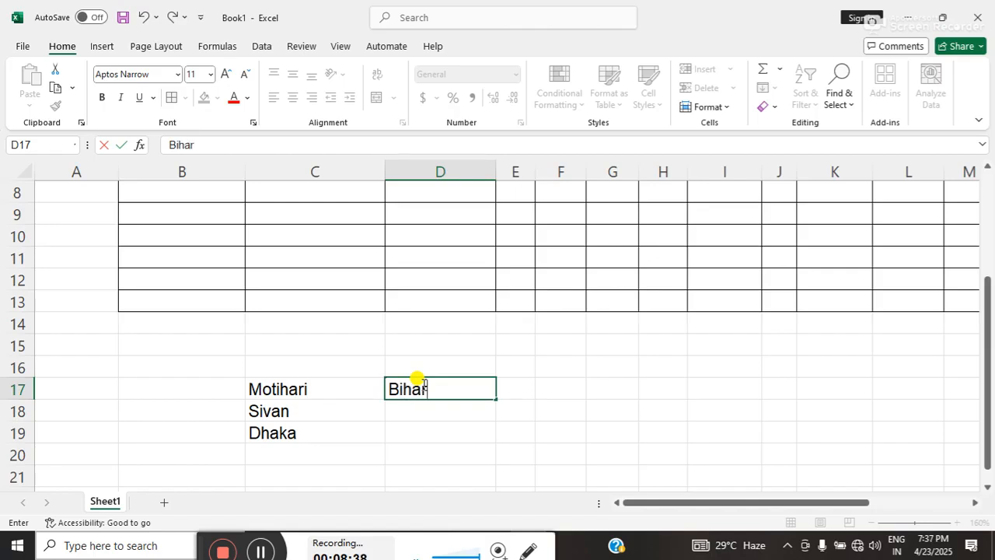
pyautogui.press('Return')
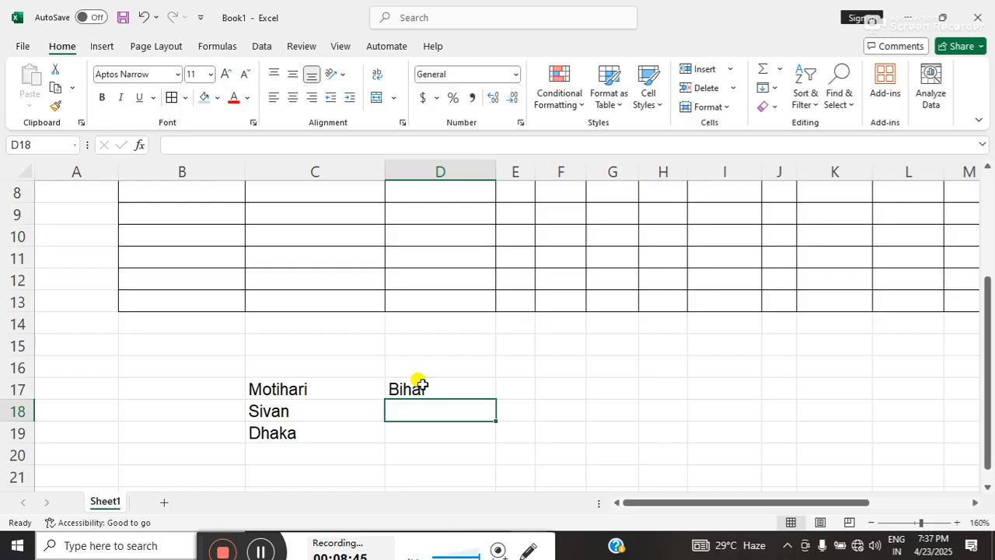
# Add list data validation to the City cells E6:E13 with the source range =$C$17:$C$19.
pyautogui.click(445, 253)
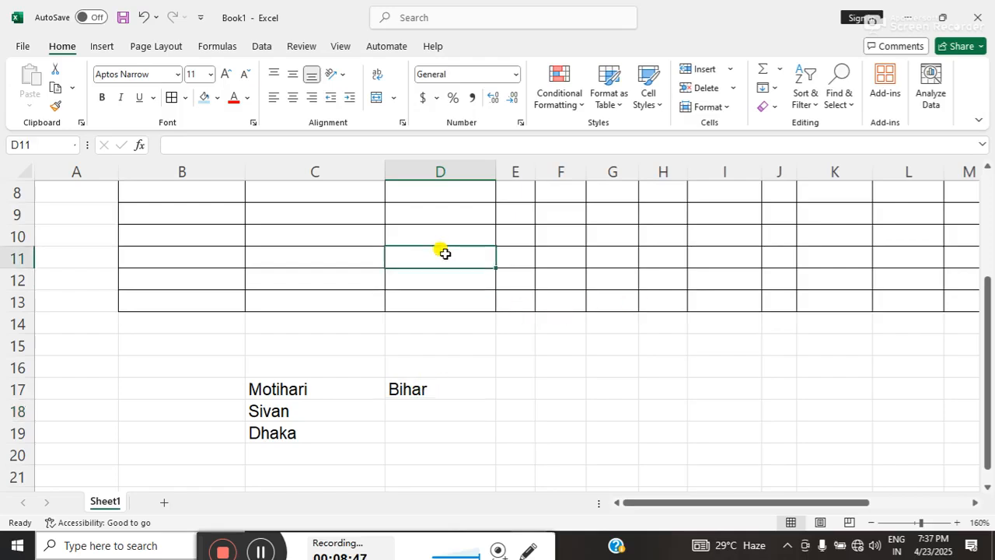
pyautogui.press('Up')
pyautogui.press('Up')
pyautogui.press('Up')
pyautogui.press('Up')
pyautogui.press('Up')
pyautogui.press('Up')
pyautogui.press('Up')
pyautogui.press('Up')
pyautogui.press('Up')
pyautogui.press('Up')
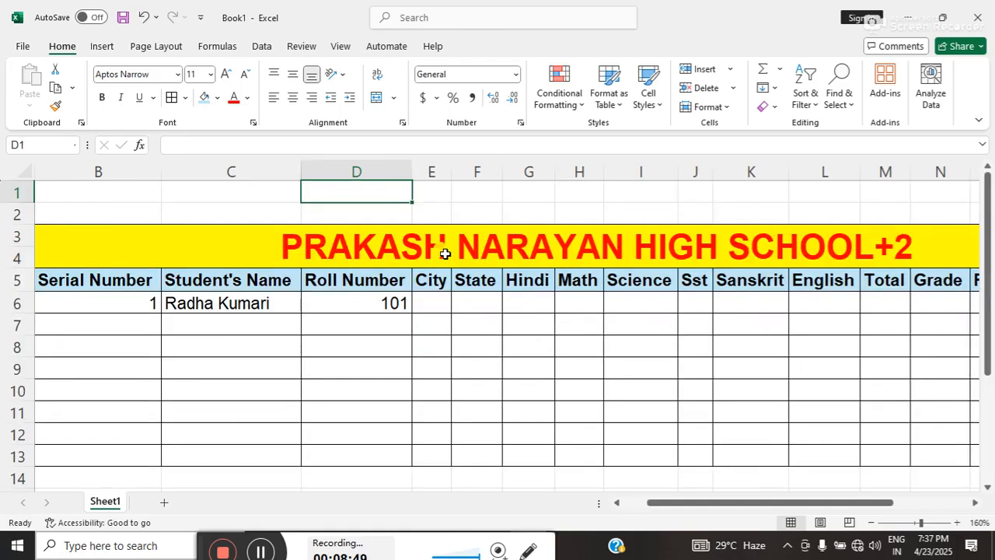
pyautogui.click(442, 299)
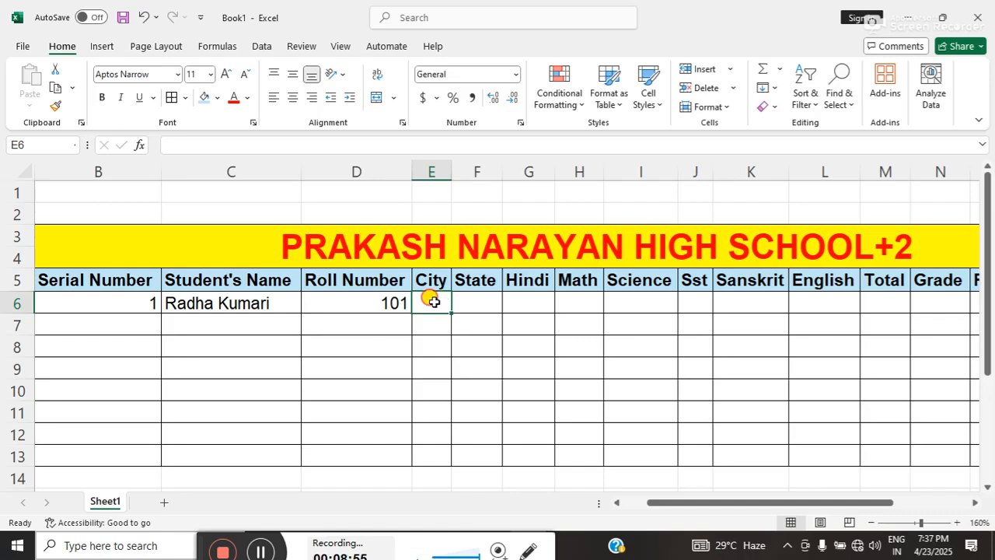
pyautogui.moveTo(434, 302); pyautogui.dragTo(433, 449)
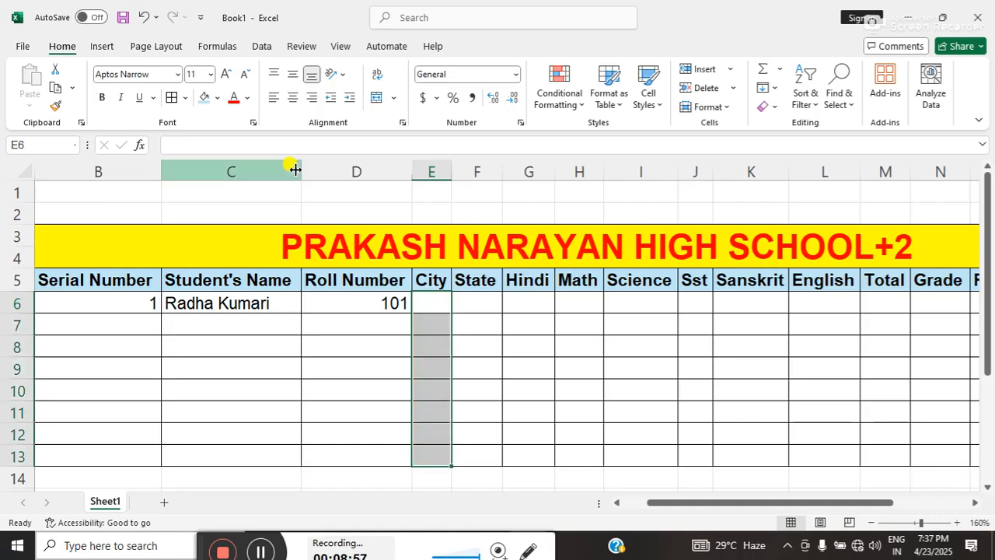
pyautogui.click(261, 48)
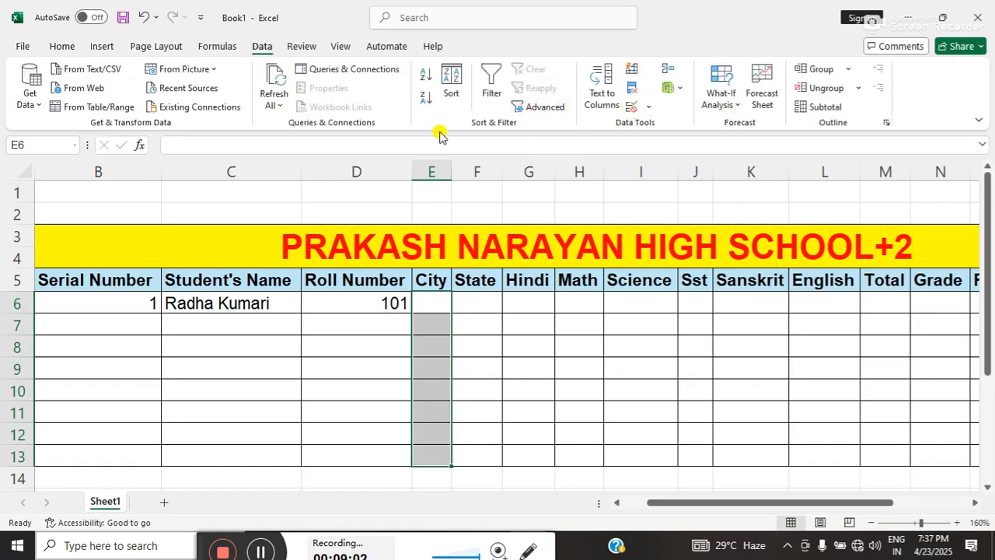
pyautogui.click(632, 108)
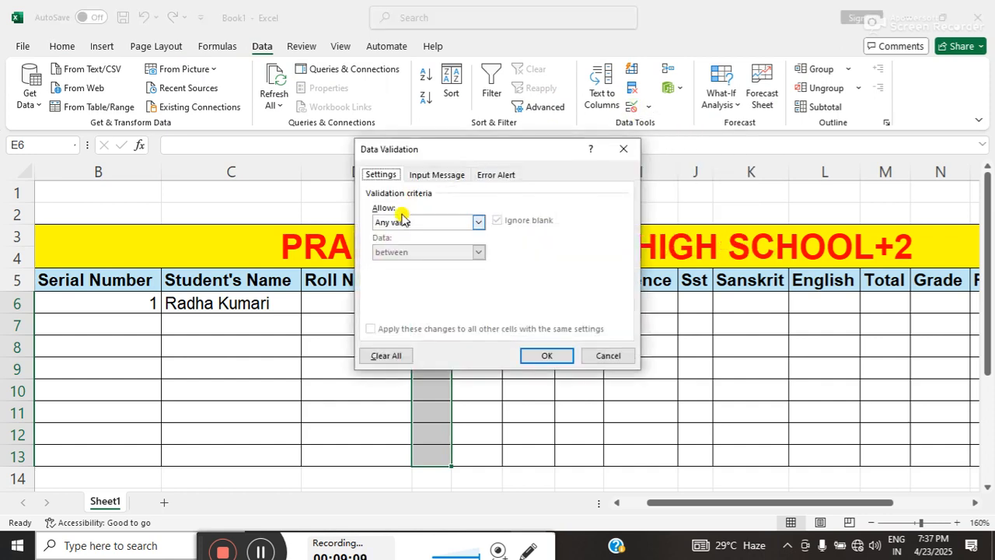
pyautogui.click(410, 222)
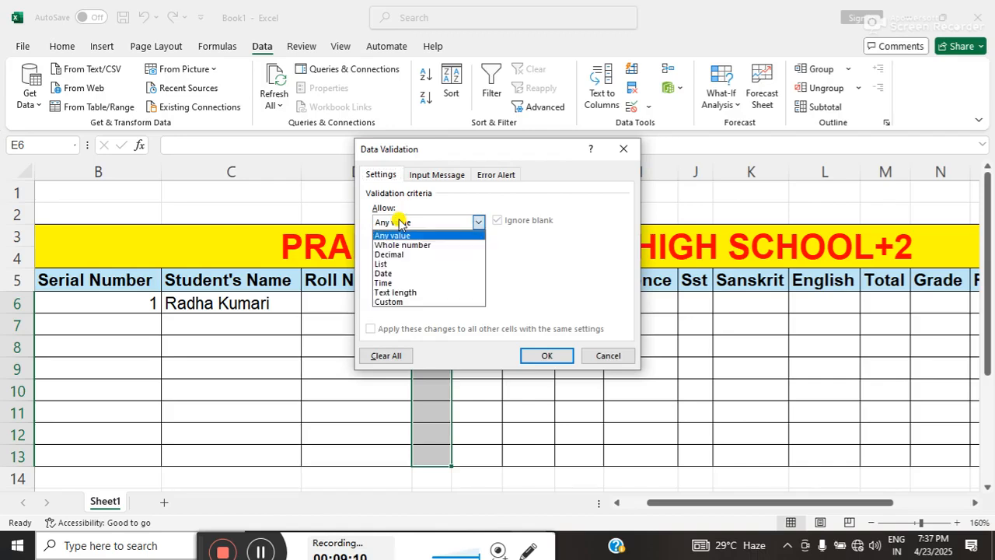
pyautogui.click(382, 264)
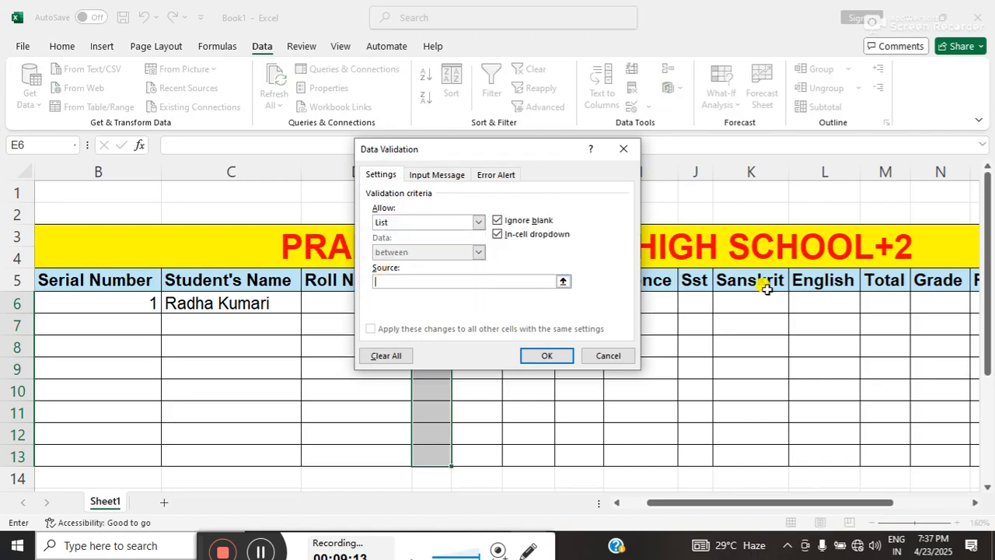
pyautogui.moveTo(989, 265); pyautogui.dragTo(988, 335)
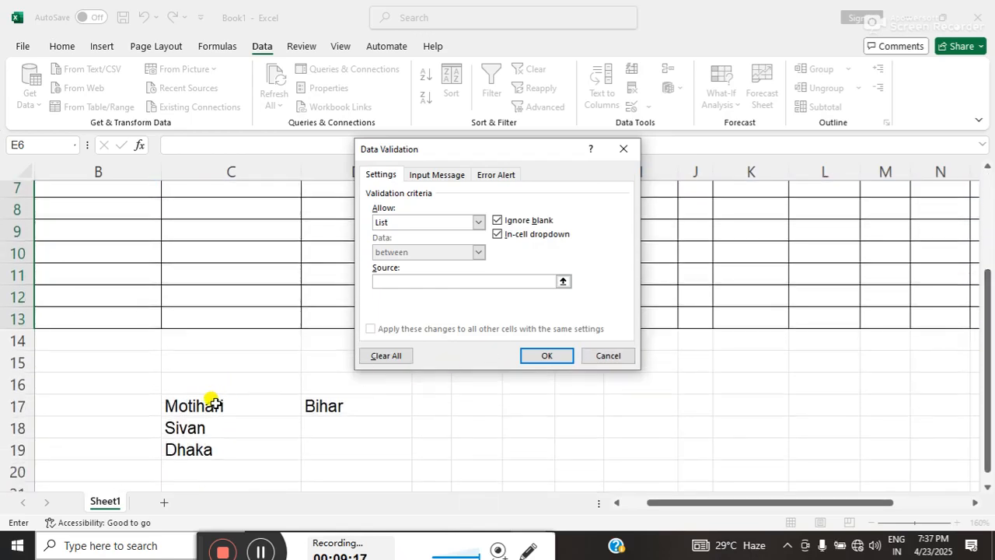
pyautogui.moveTo(213, 402); pyautogui.dragTo(211, 442)
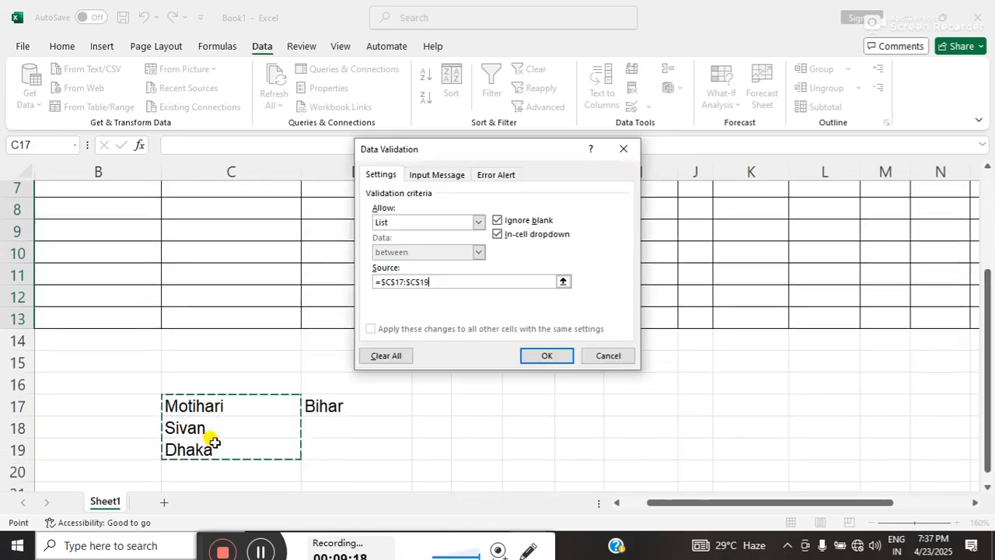
pyautogui.click(549, 356)
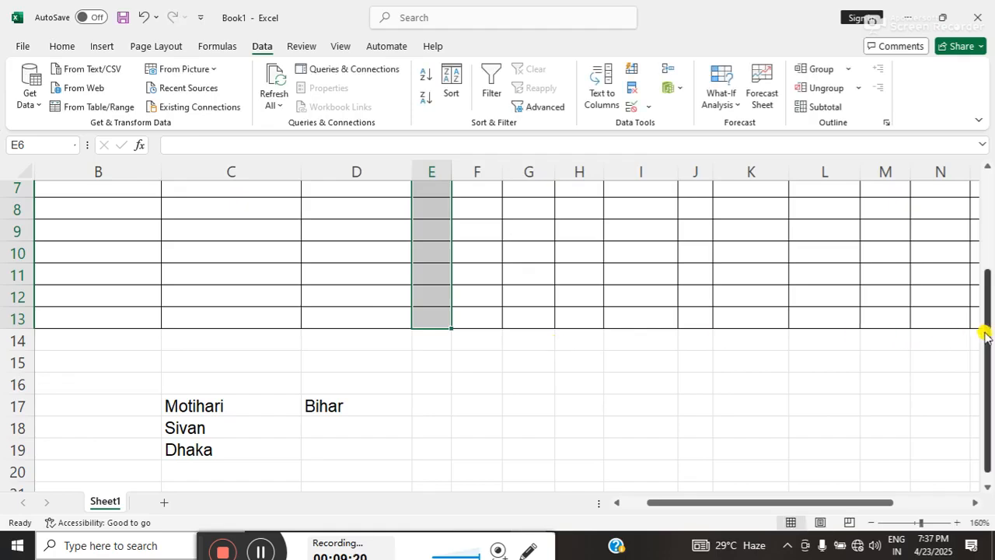
# Choose Motihari as the first student's city in E6 and auto-fit the width of column E.
pyautogui.moveTo(984, 335); pyautogui.dragTo(984, 268)
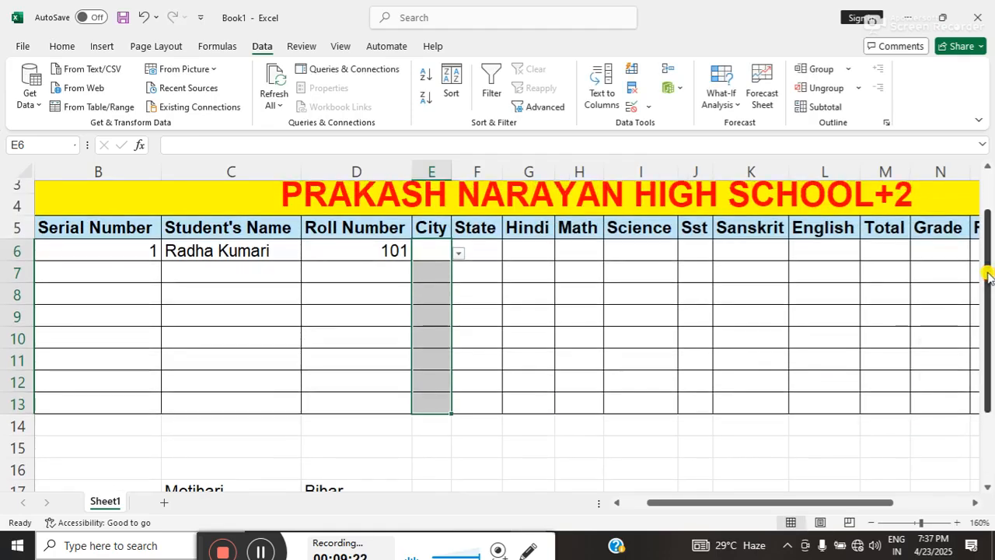
pyautogui.click(418, 276)
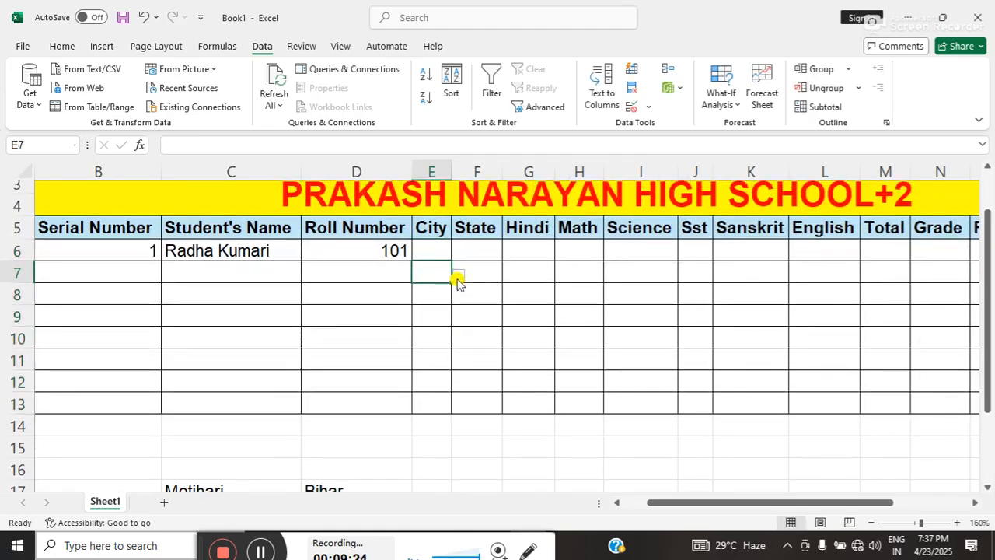
pyautogui.click(457, 280)
pyautogui.click(433, 255)
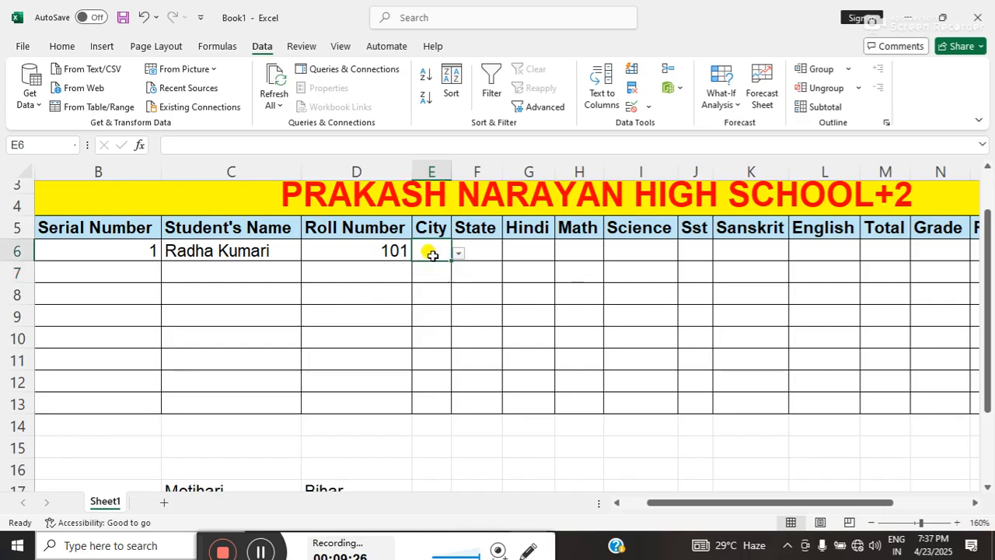
pyautogui.click(458, 253)
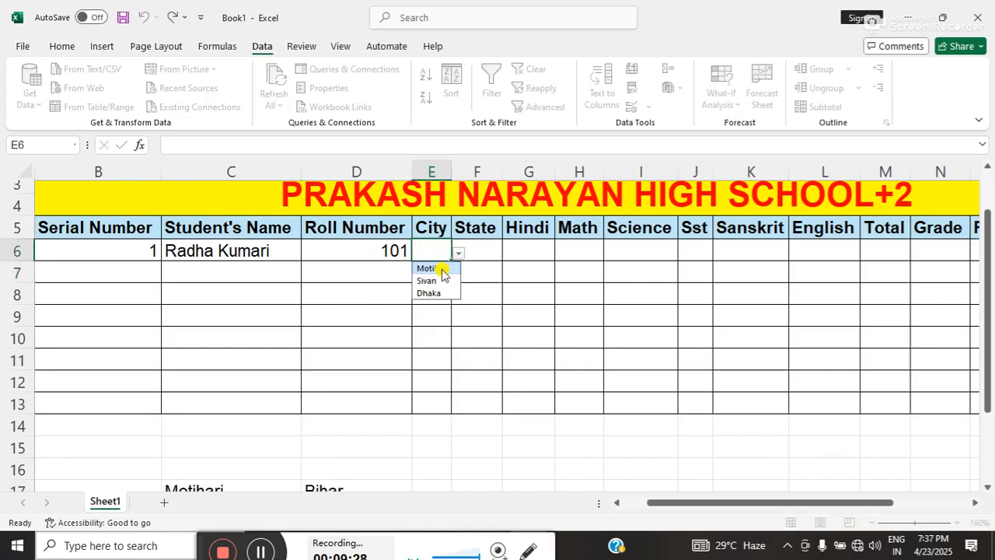
pyautogui.click(441, 269)
pyautogui.click(477, 271)
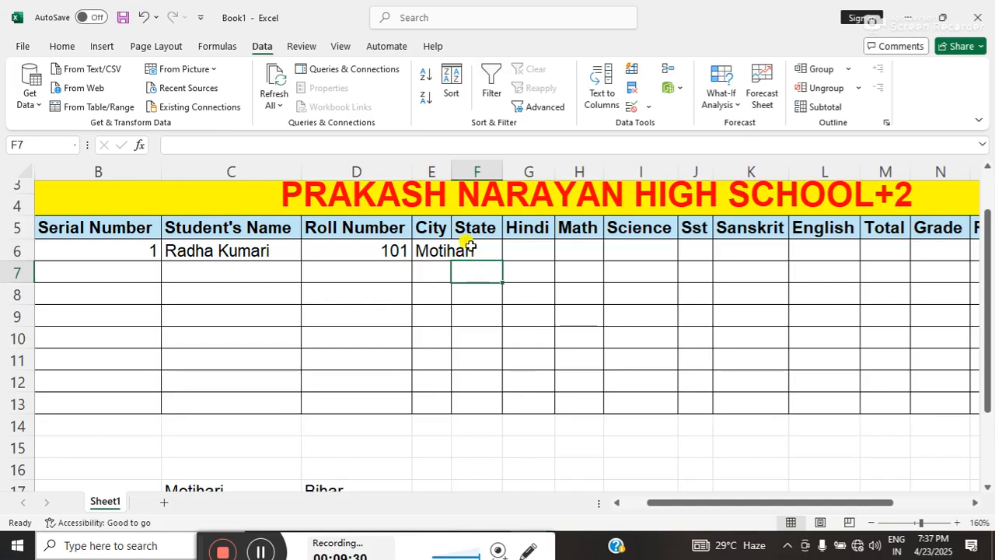
pyautogui.doubleClick(451, 168)
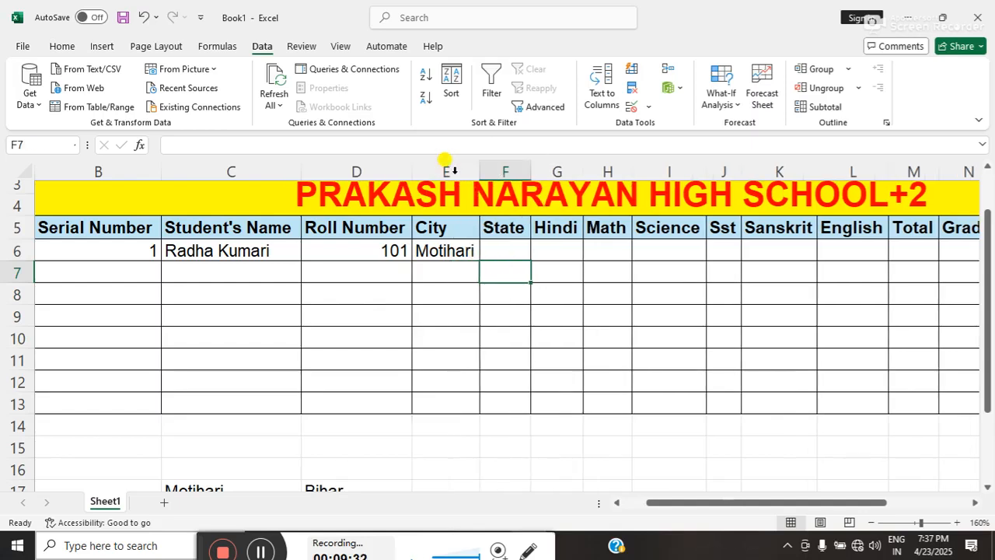
# Add list data validation to the State cells F6:F13 with cell D17 as the source.
pyautogui.click(497, 249)
pyautogui.doubleClick(497, 249)
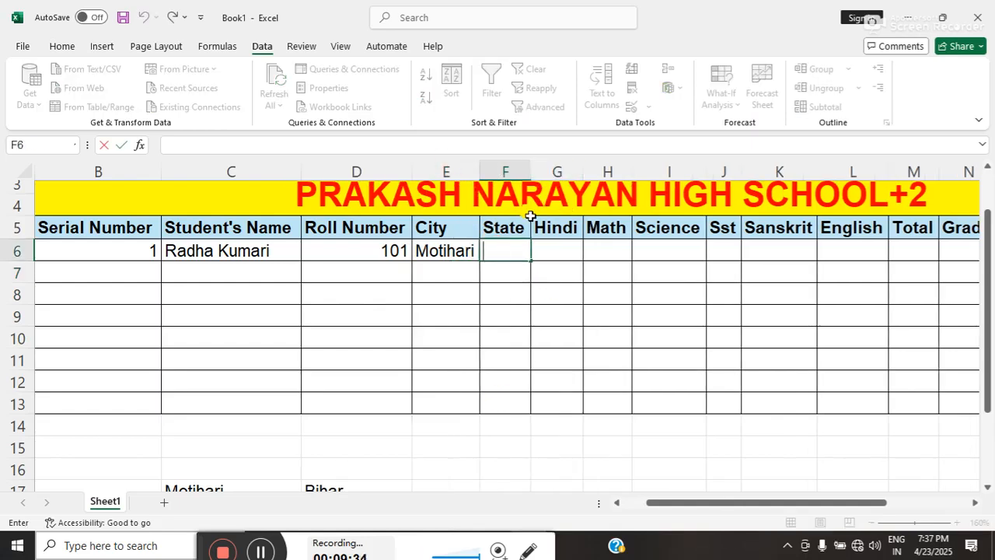
pyautogui.click(505, 294)
pyautogui.click(496, 257)
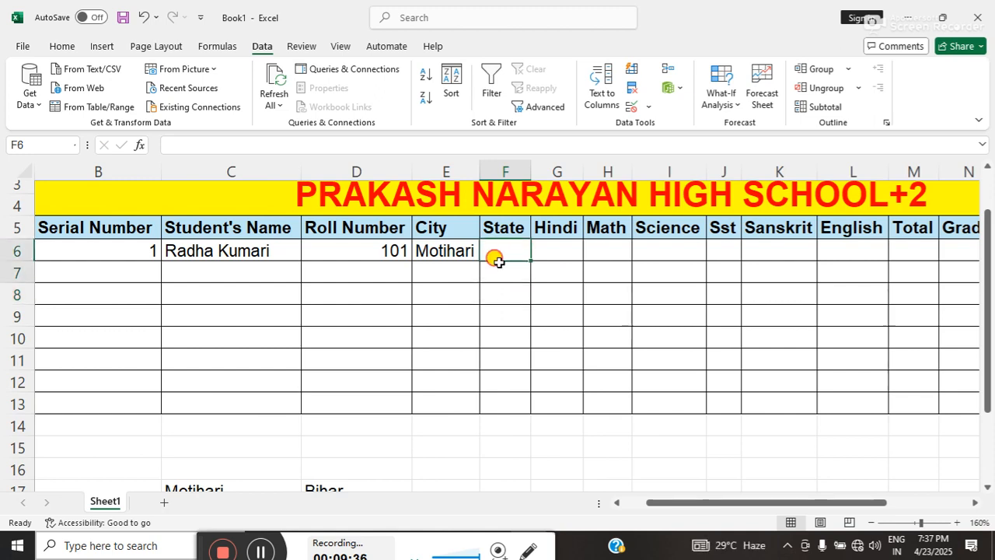
pyautogui.moveTo(498, 260); pyautogui.dragTo(493, 397)
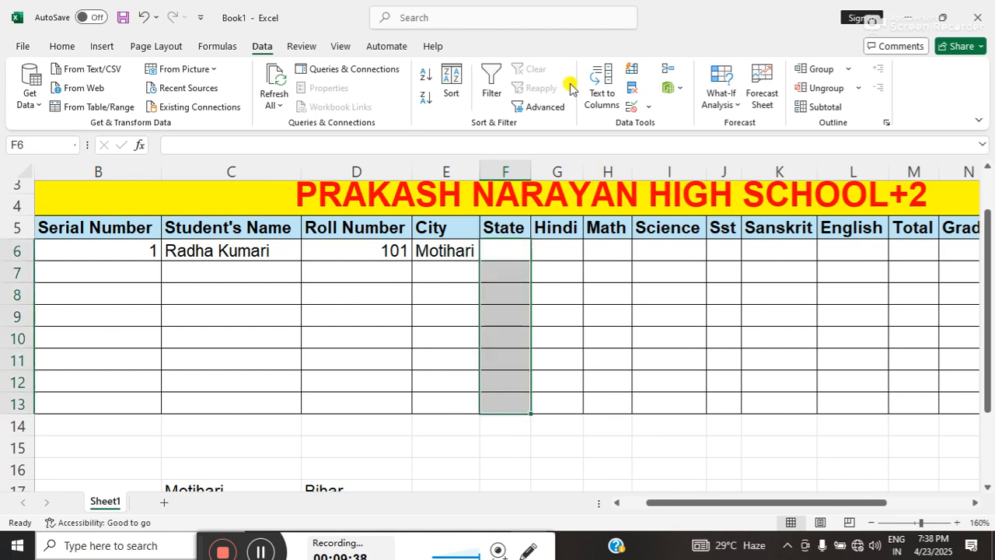
pyautogui.click(628, 109)
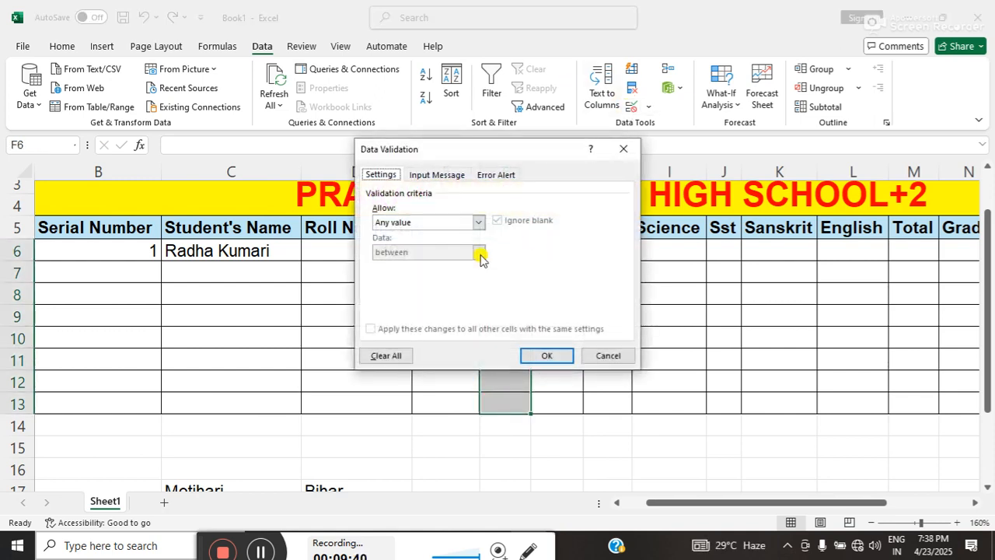
pyautogui.click(390, 223)
pyautogui.click(384, 263)
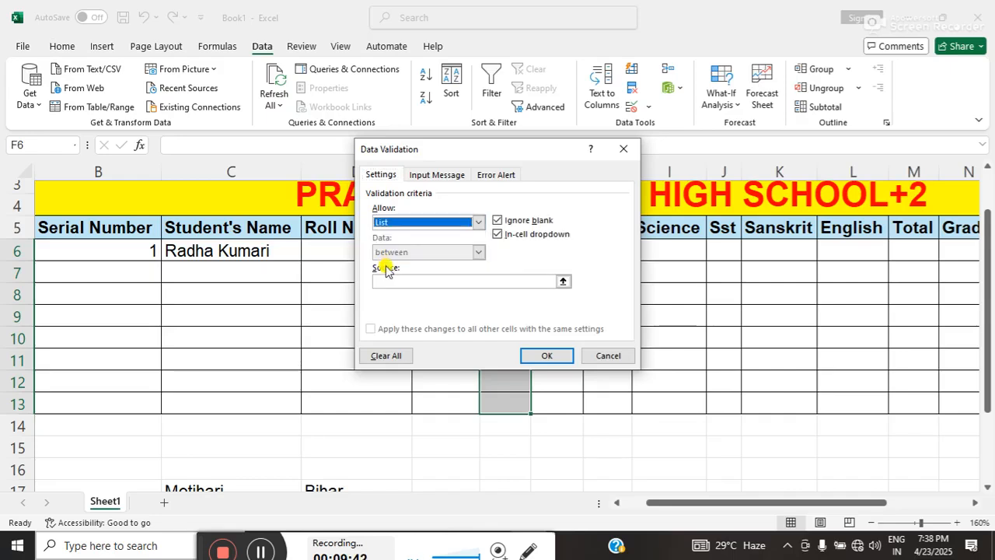
pyautogui.click(388, 282)
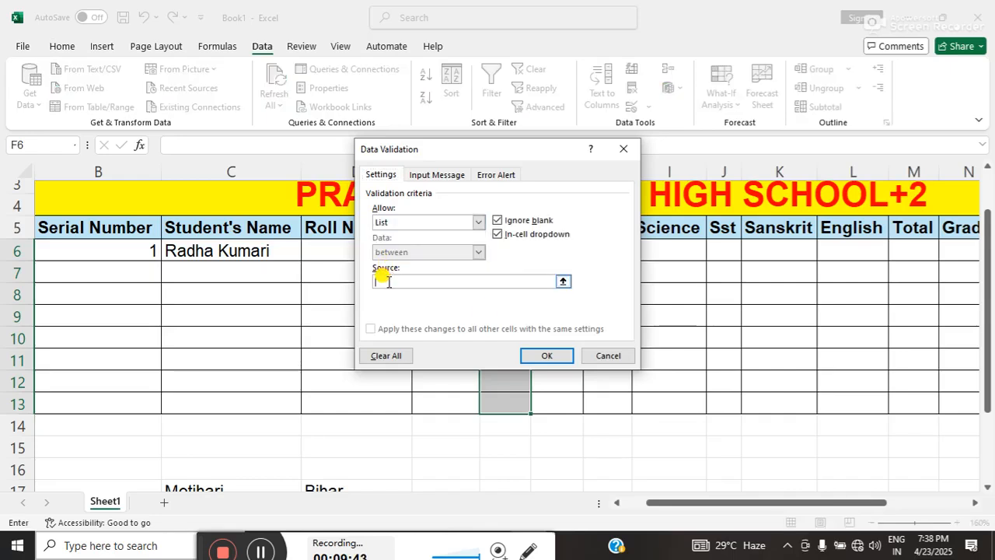
pyautogui.click(322, 483)
pyautogui.click(536, 354)
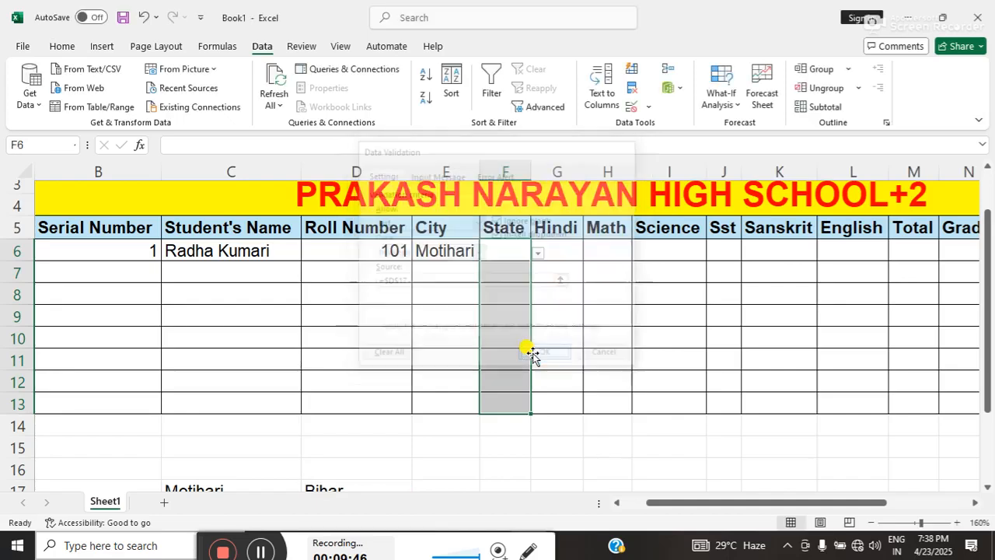
# Choose Bihar from the drop-down list as the first student's state in F6.
pyautogui.click(535, 254)
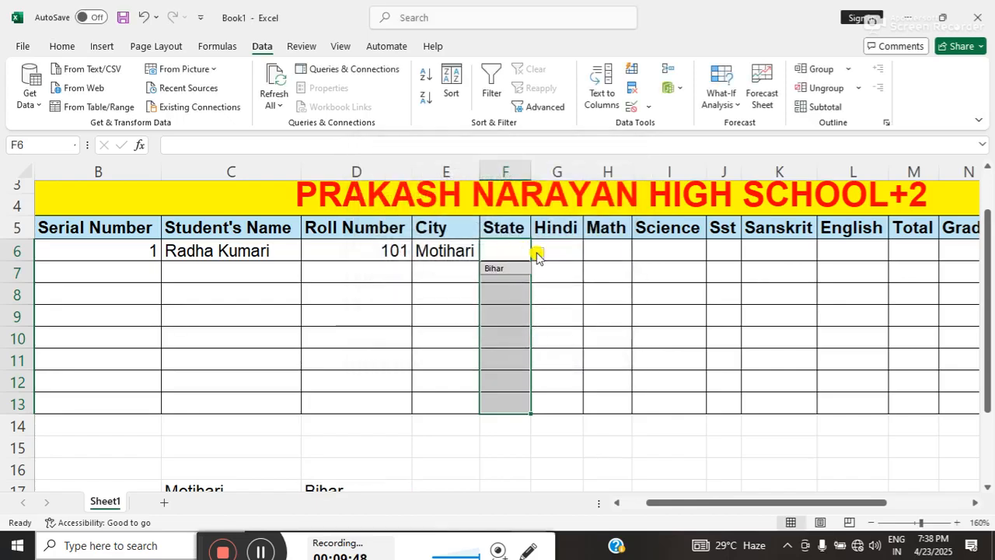
pyautogui.click(498, 315)
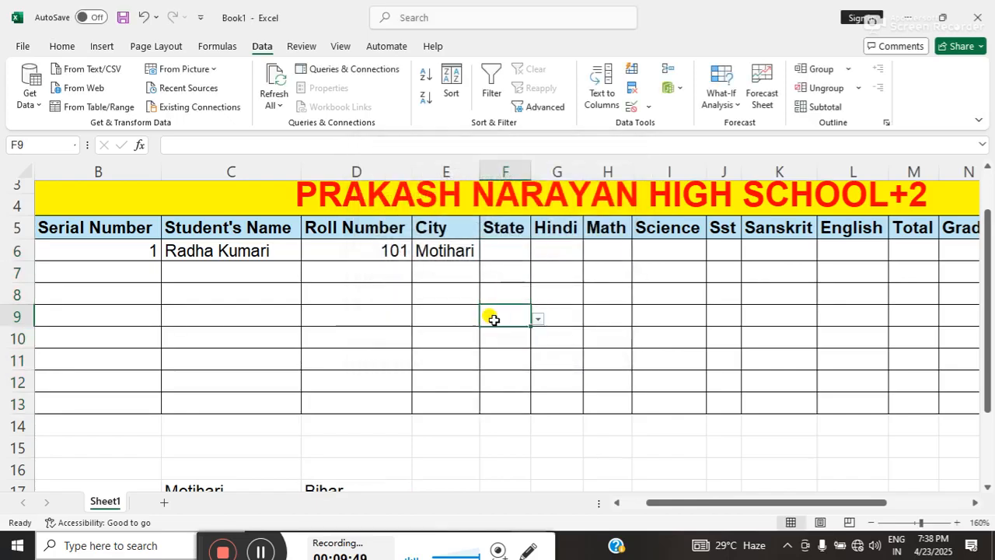
pyautogui.click(498, 251)
pyautogui.click(537, 254)
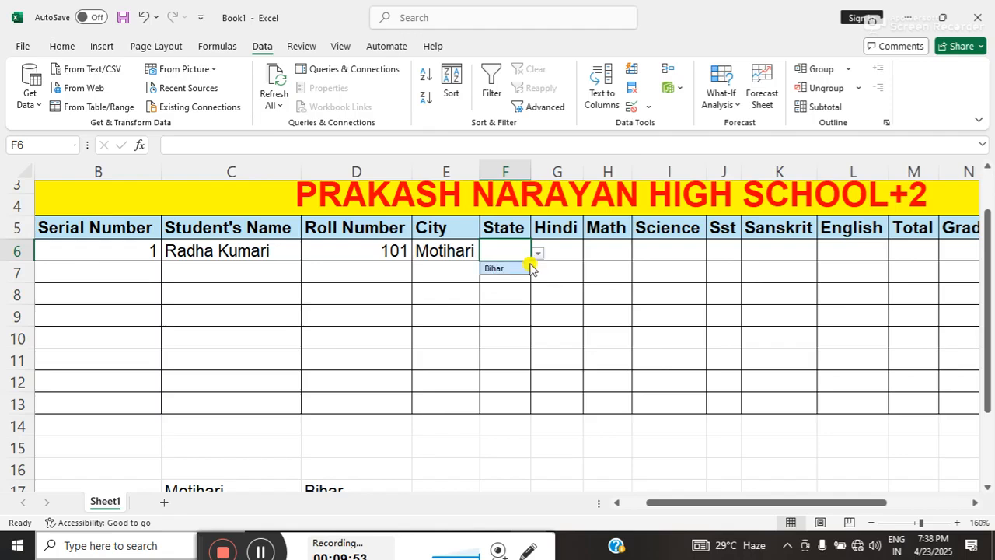
pyautogui.click(514, 269)
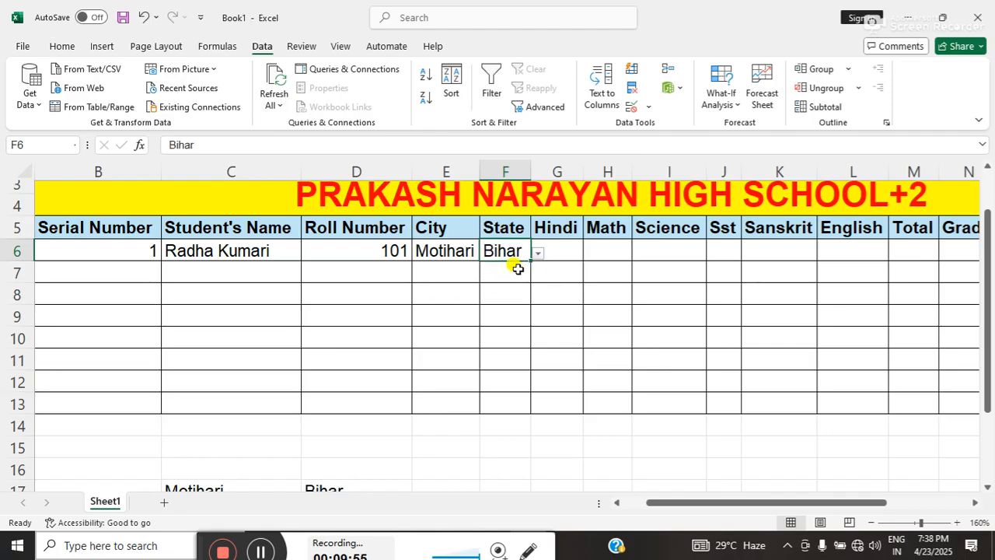
pyautogui.click(460, 268)
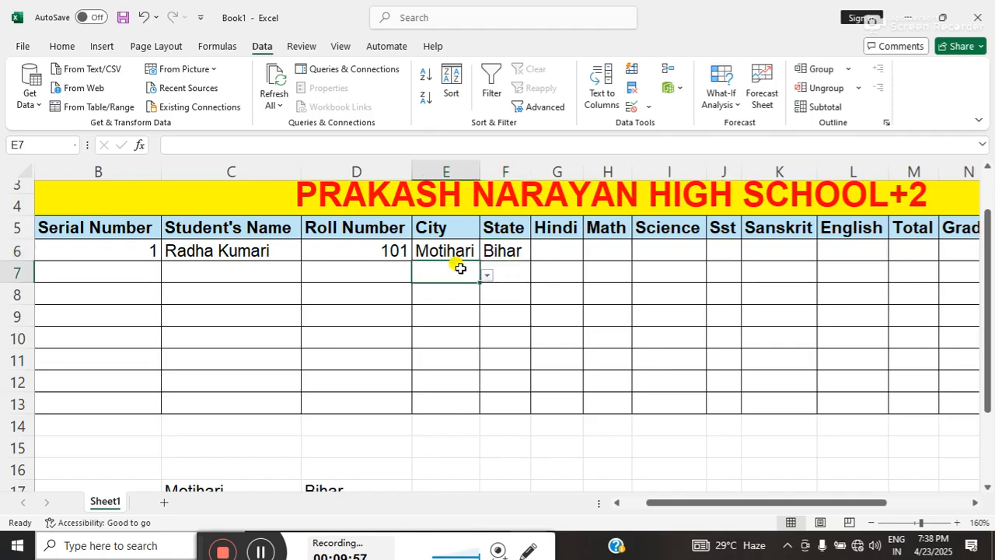
# Enter the first student's marks in row 6: Hindi 84, Math 78 and Science 95.
pyautogui.click(554, 249)
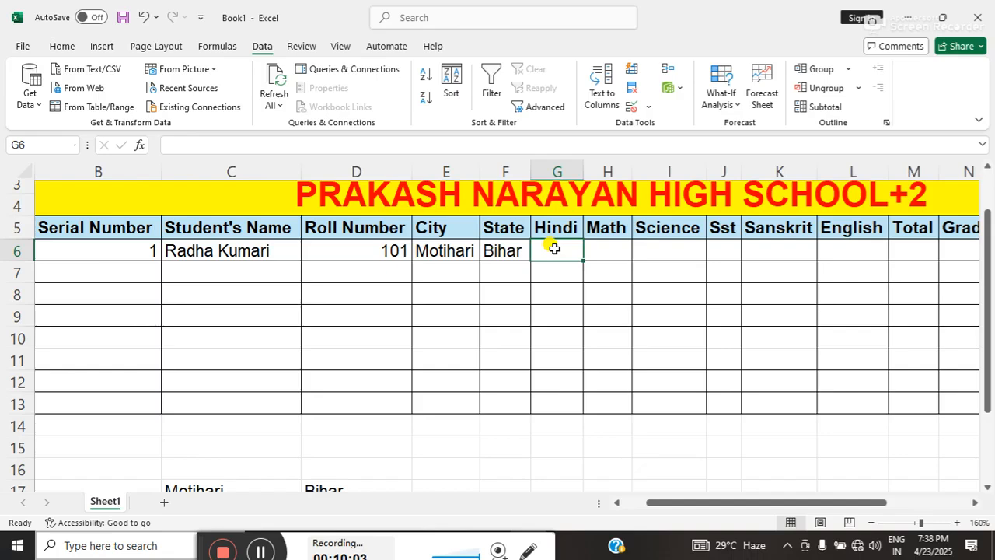
pyautogui.write('84')
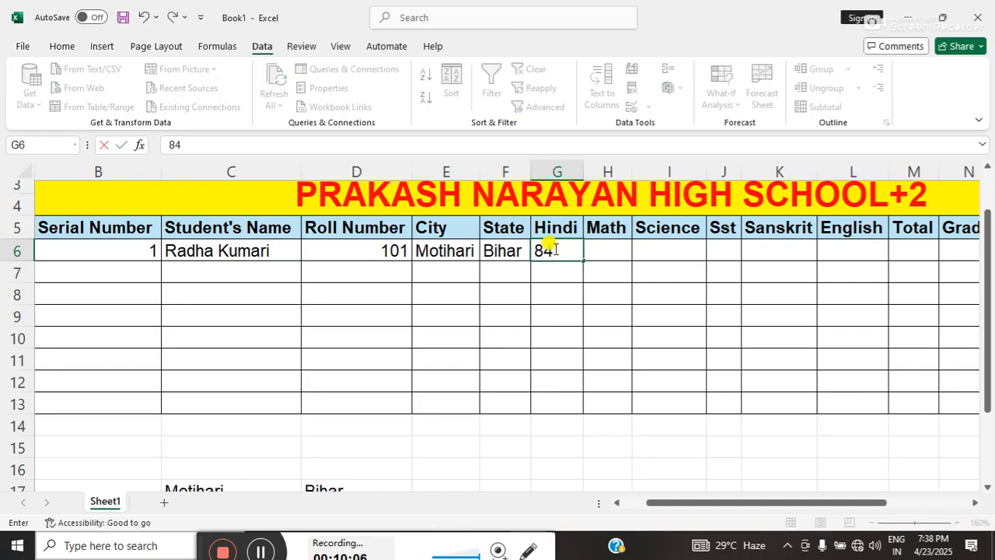
pyautogui.press('Tab')
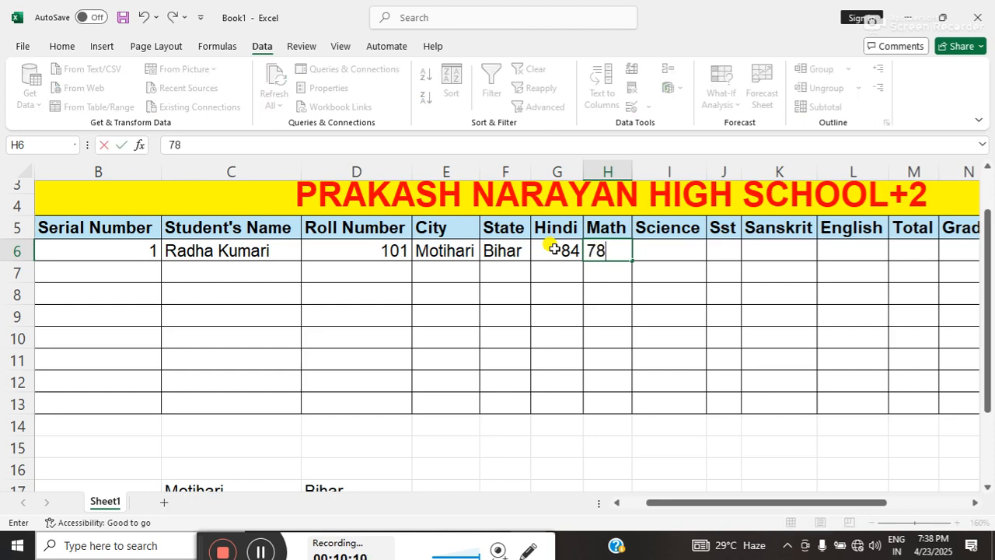
pyautogui.press('Tab')
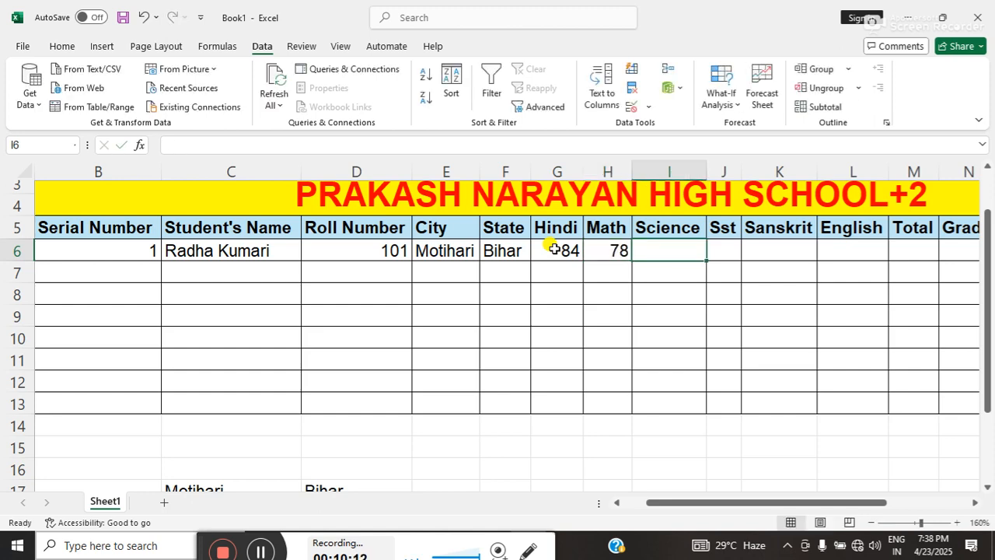
pyautogui.write('95')
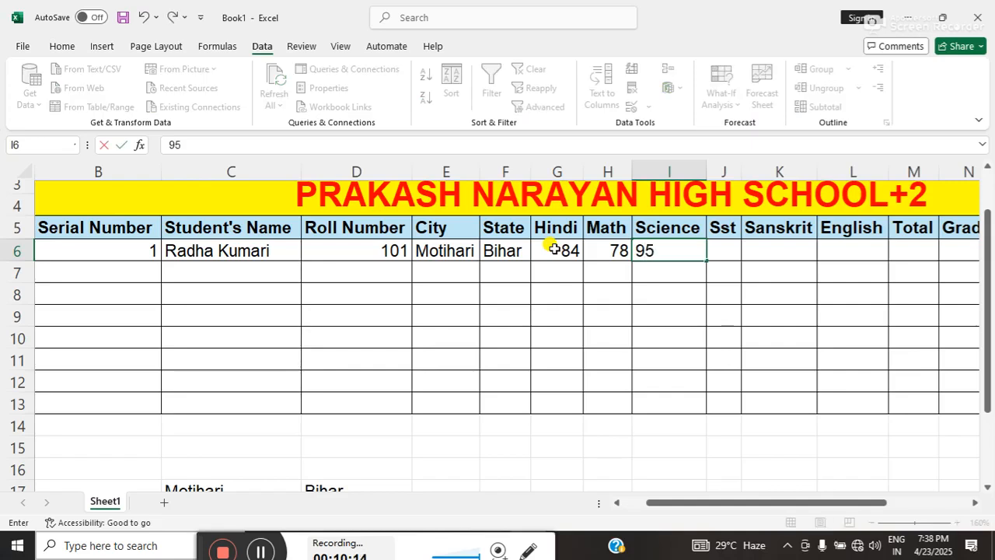
pyautogui.press('Tab')
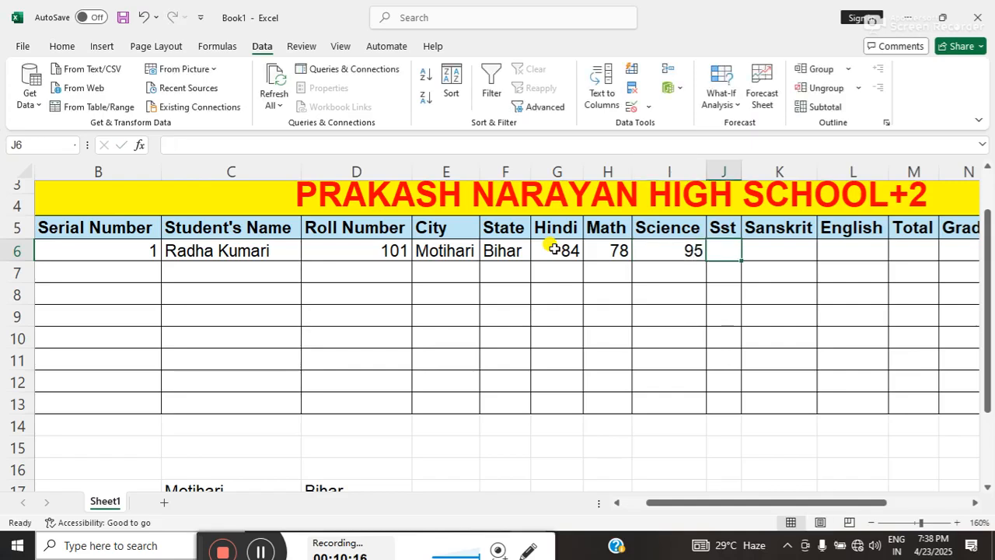
# Enter the first student's remaining marks in row 6: Sst 98, Sanskrit 96 and English 99.
pyautogui.write('98')
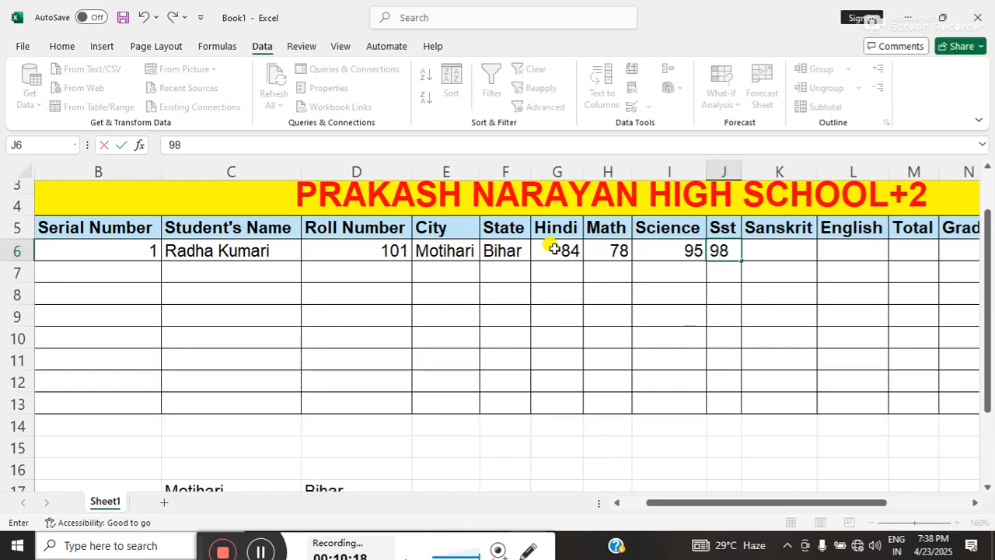
pyautogui.press('Tab')
pyautogui.write('96')
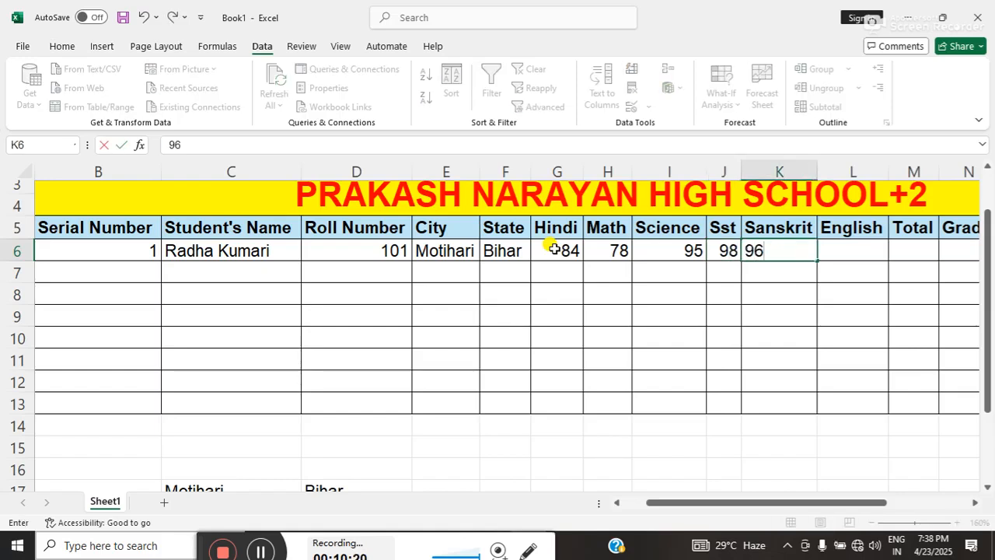
pyautogui.press('Tab')
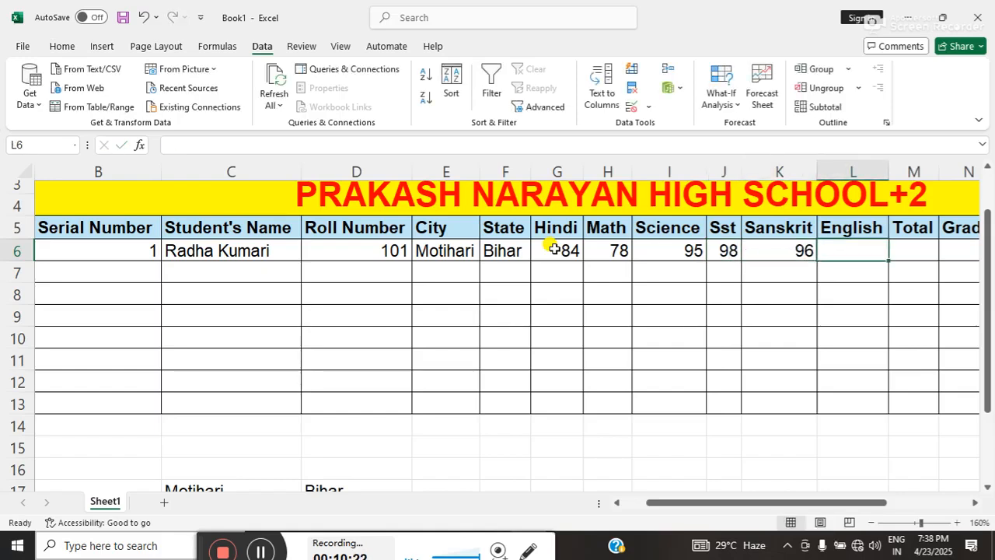
pyautogui.write('99')
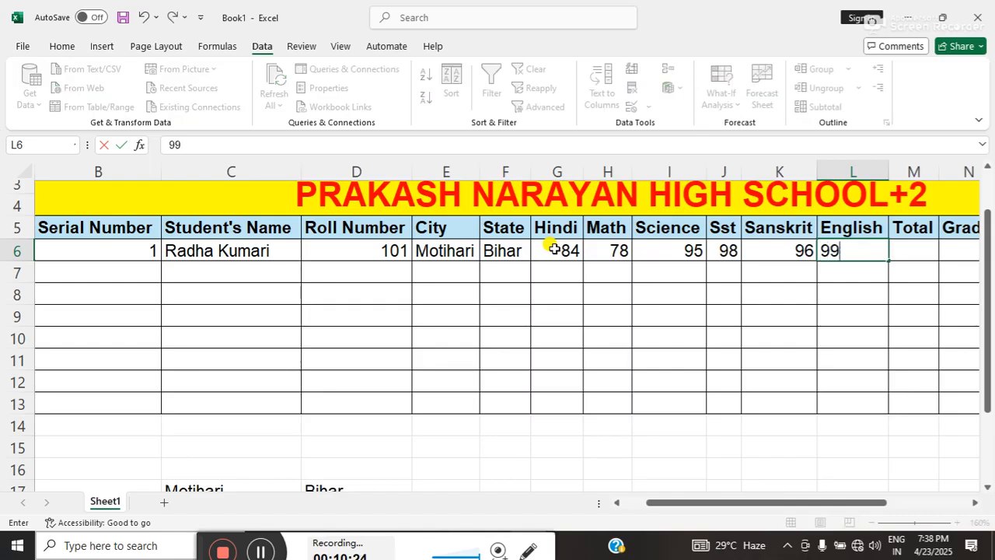
pyautogui.press('Tab')
pyautogui.press('Tab')
pyautogui.press('Tab')
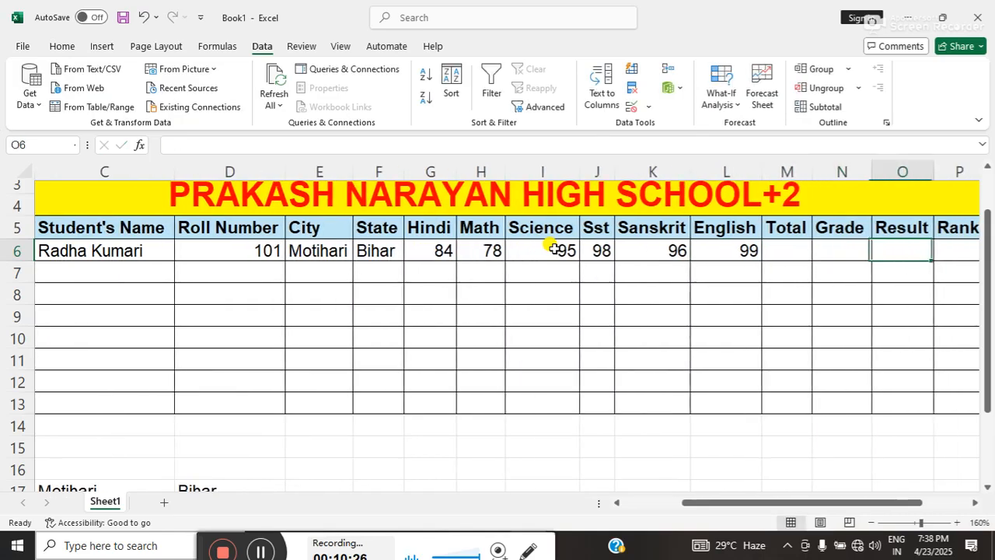
# Total the first student's marks in M6 with the formula =SUM(G6:L6).
pyautogui.click(770, 246)
pyautogui.write('=')
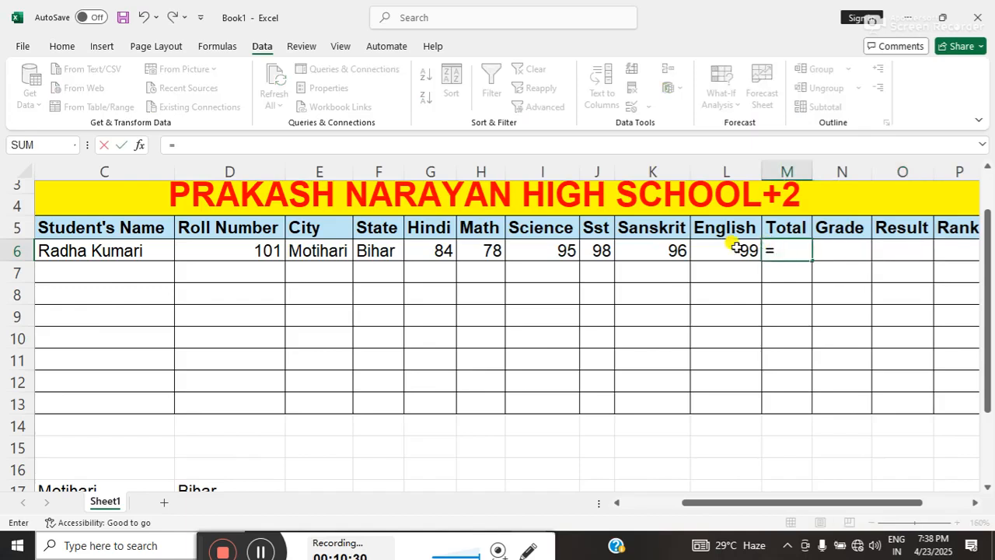
pyautogui.write('sum')
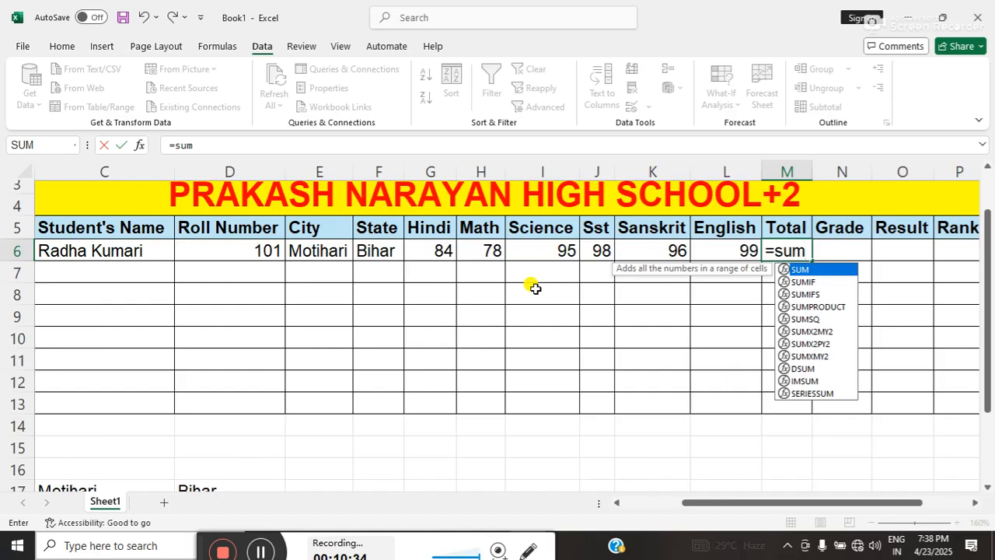
pyautogui.write('(')
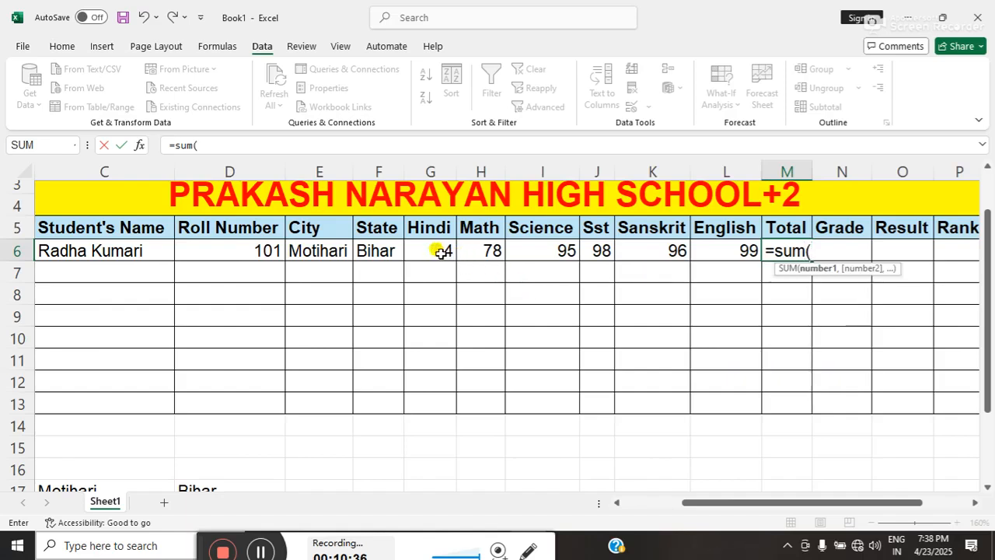
pyautogui.moveTo(438, 251); pyautogui.dragTo(696, 249)
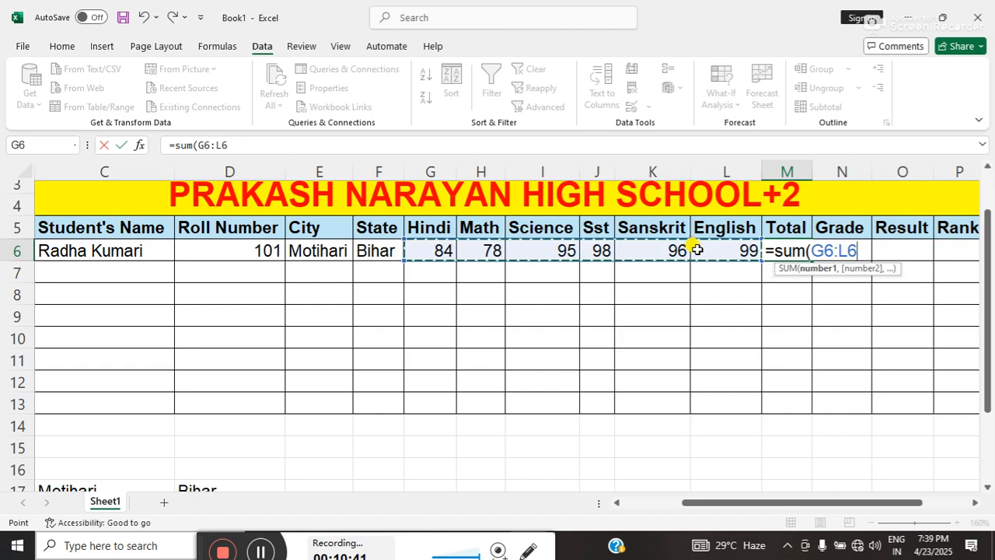
pyautogui.write(')')
pyautogui.press('Return')
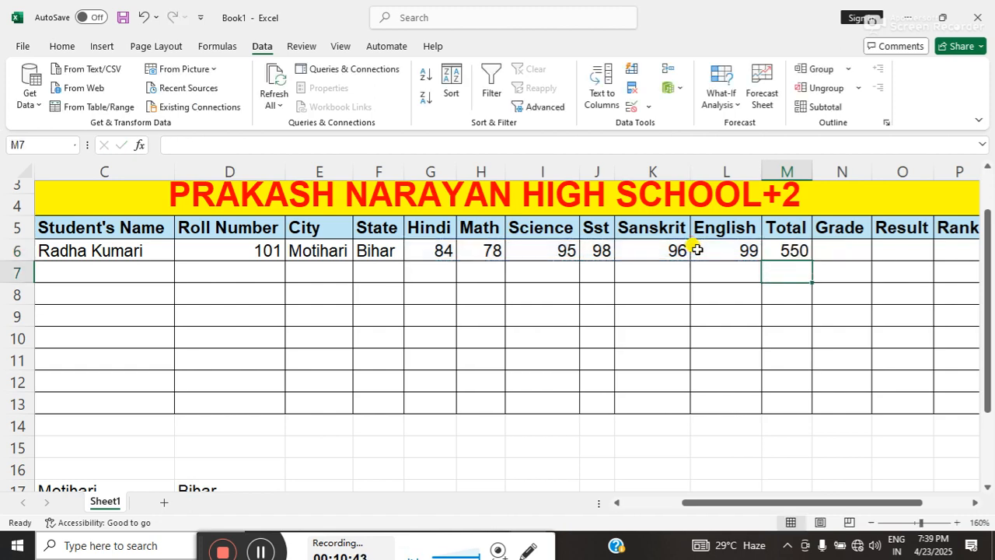
pyautogui.click(697, 249)
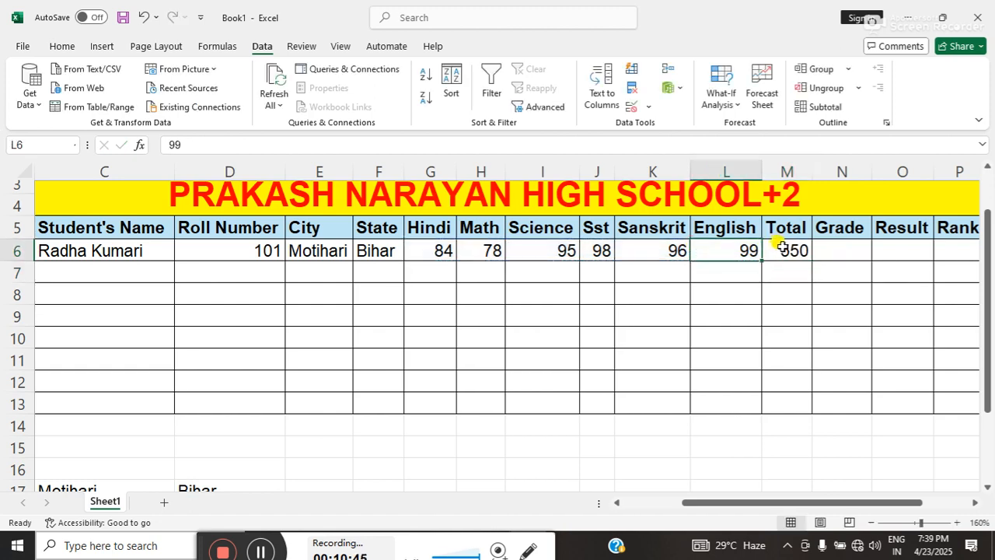
# Clear the formula in M6 and total G6:L6 there with AutoSum instead.
pyautogui.click(781, 247)
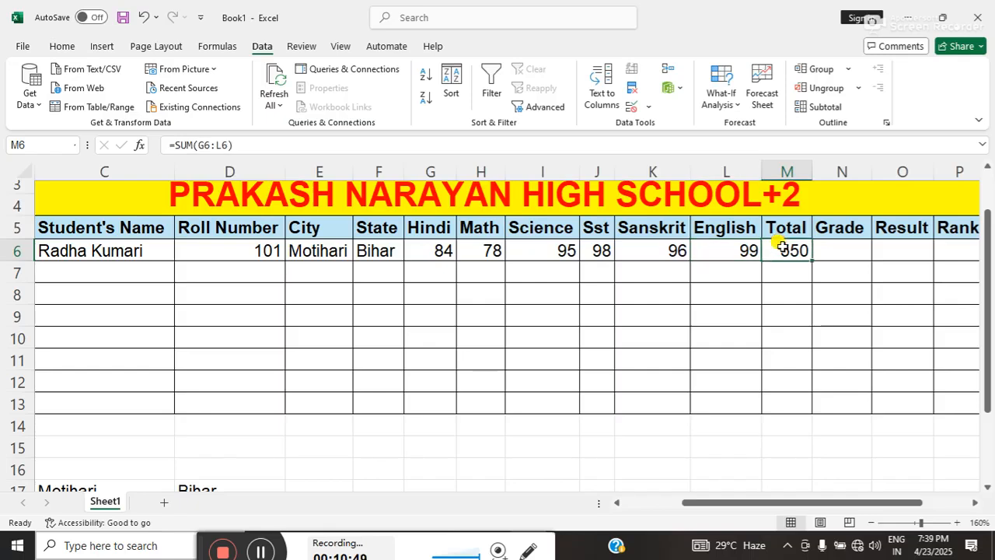
pyautogui.write('=')
pyautogui.press('BackSpace')
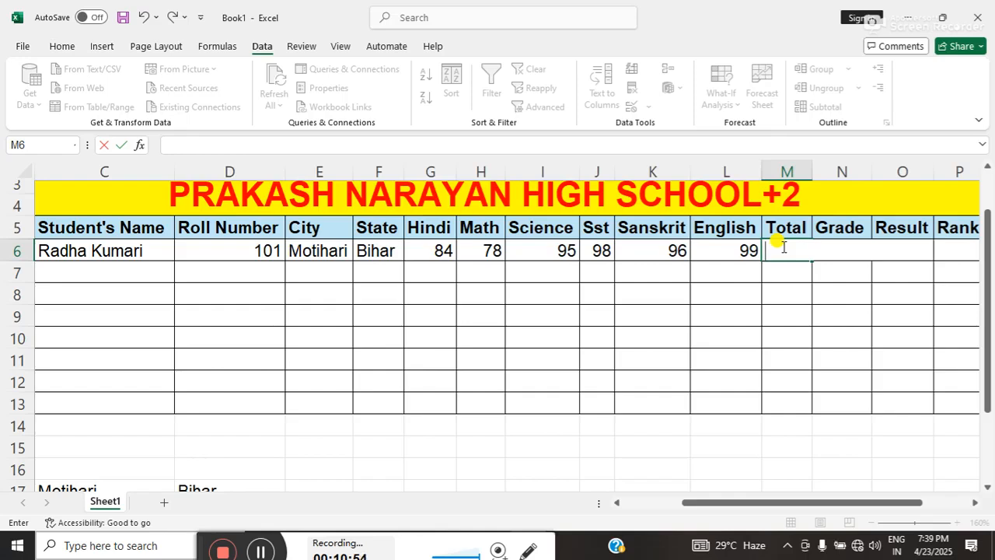
pyautogui.hotkey('alt', '=')
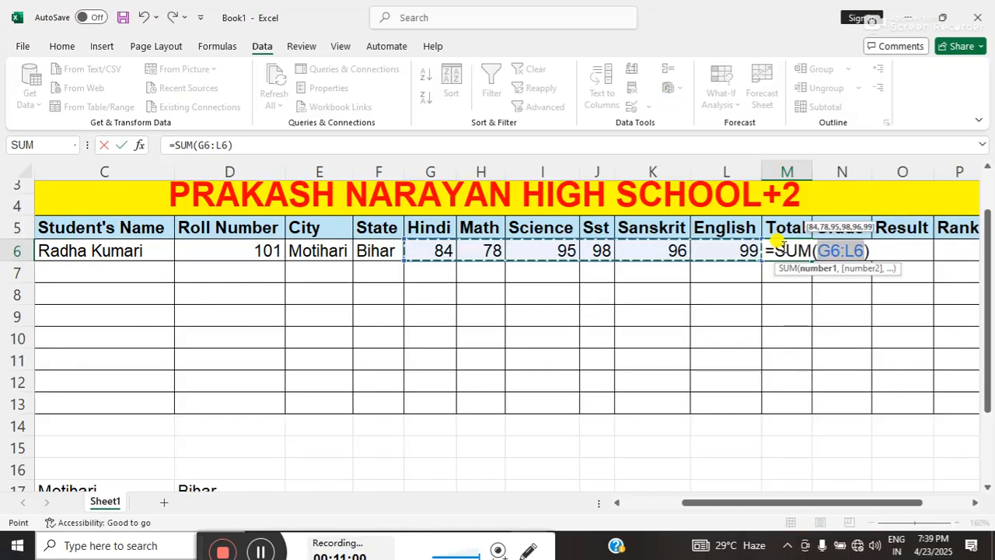
pyautogui.press('Return')
# Clear the AutoSum total from M6 and start a new formula in that cell.
pyautogui.click(781, 246)
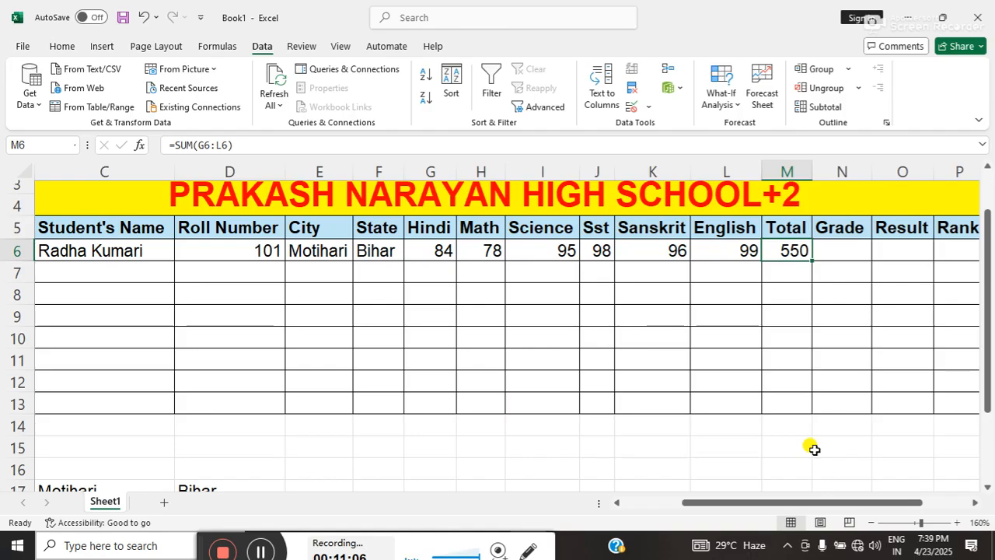
pyautogui.press('BackSpace')
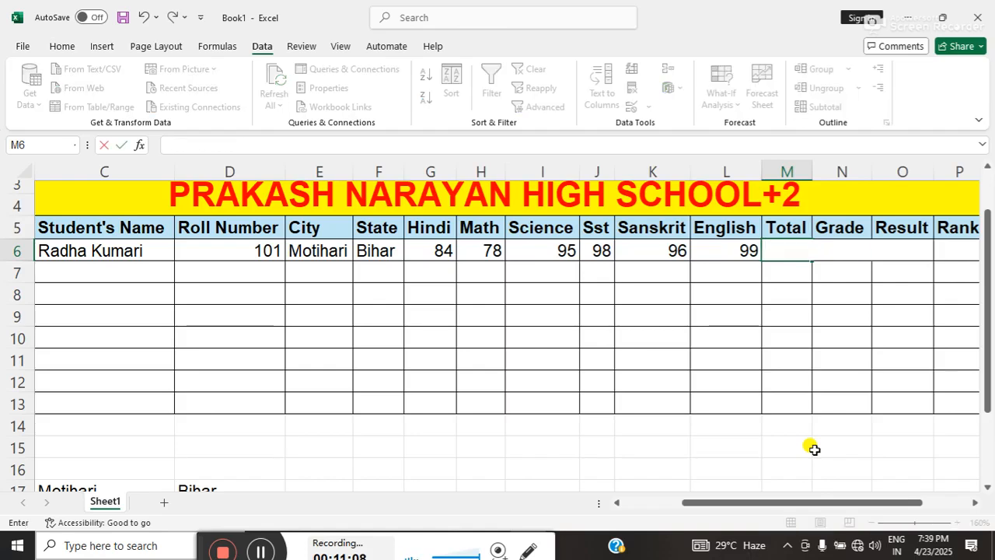
pyautogui.write('=')
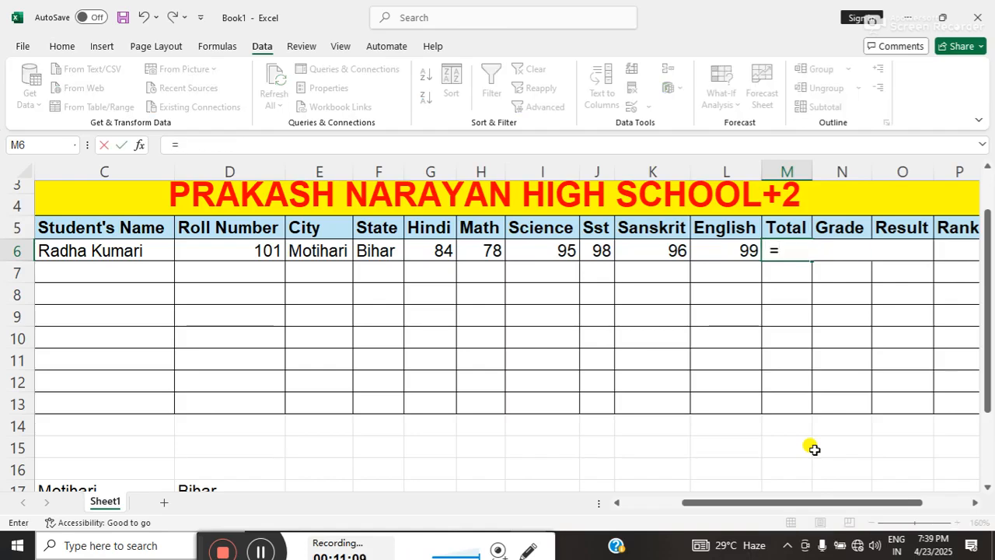
pyautogui.click(440, 251)
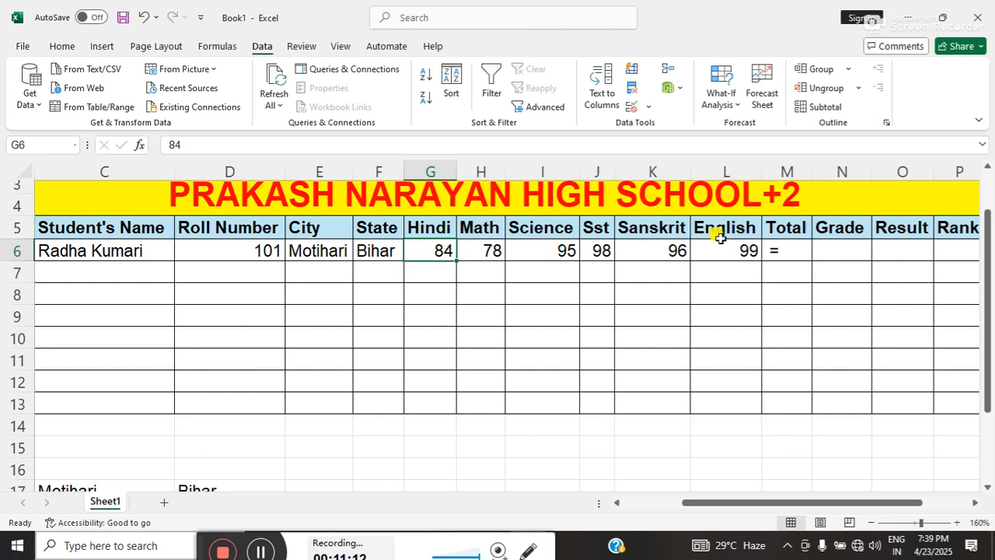
pyautogui.click(769, 250)
pyautogui.doubleClick(769, 249)
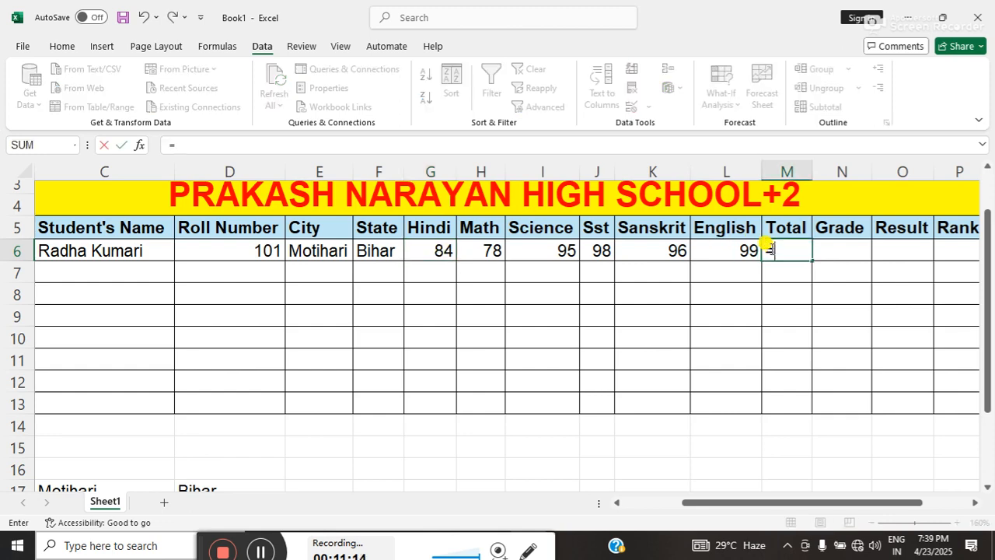
# Add up the first student's six subject marks in M6 with the formula =G6+H6+I6+J6+K6+L6.
pyautogui.click(443, 249)
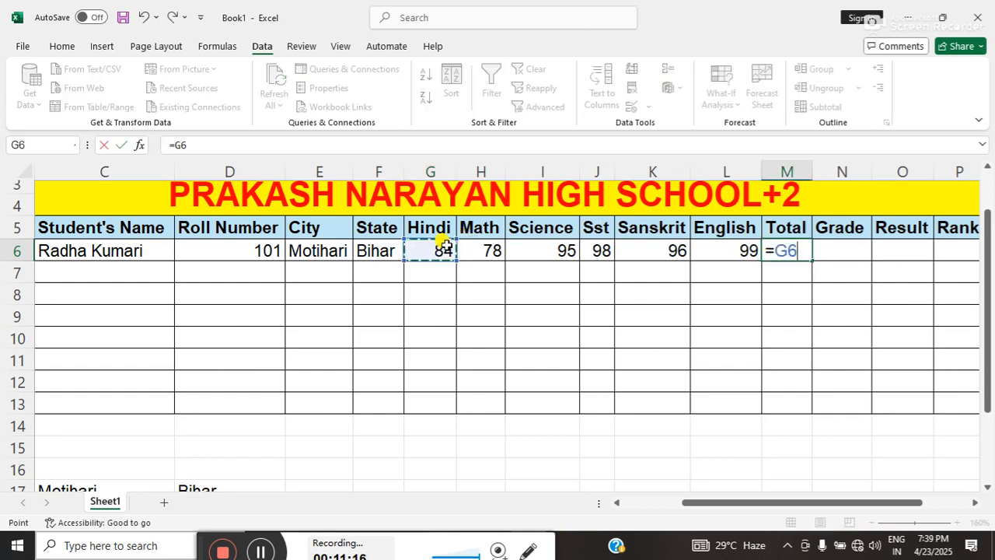
pyautogui.write('+')
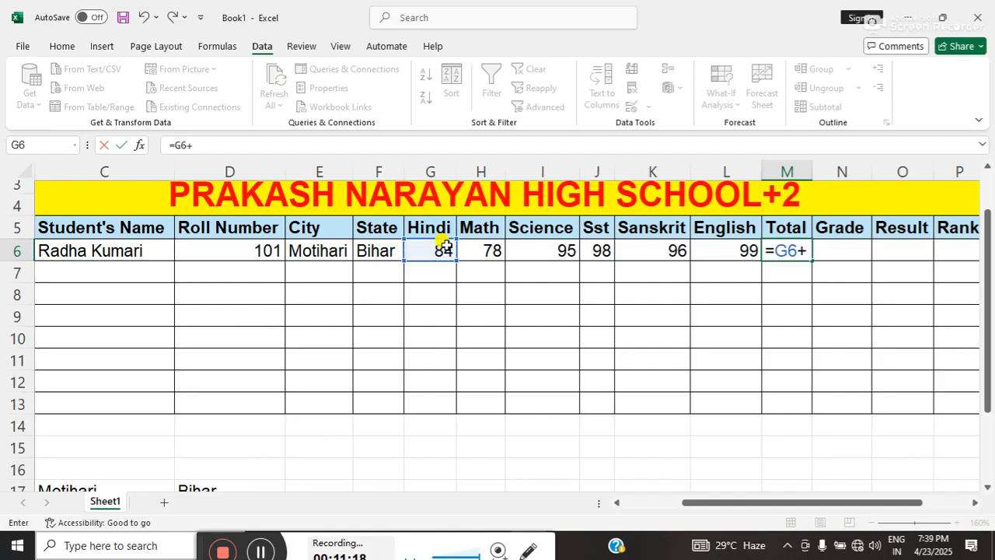
pyautogui.click(487, 246)
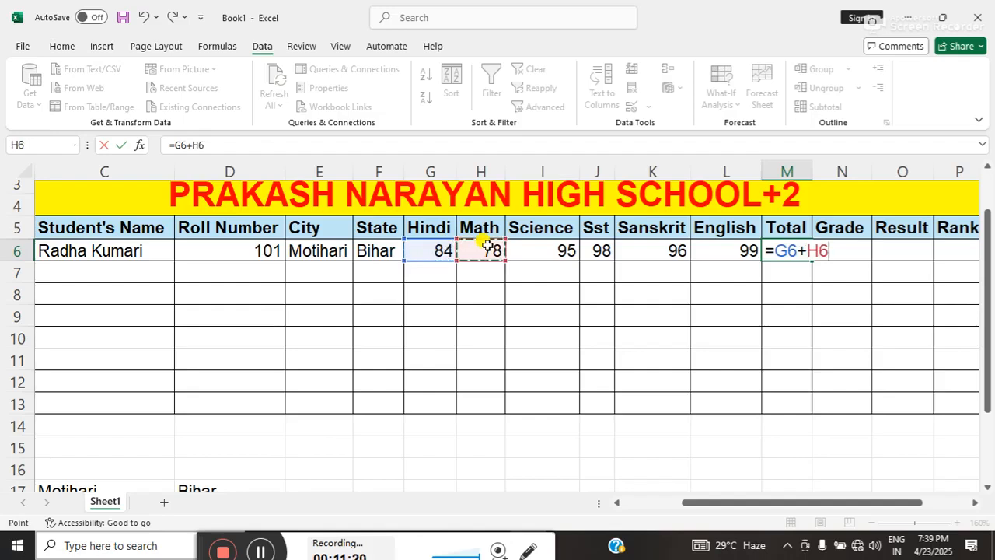
pyautogui.write('+')
pyautogui.click(516, 249)
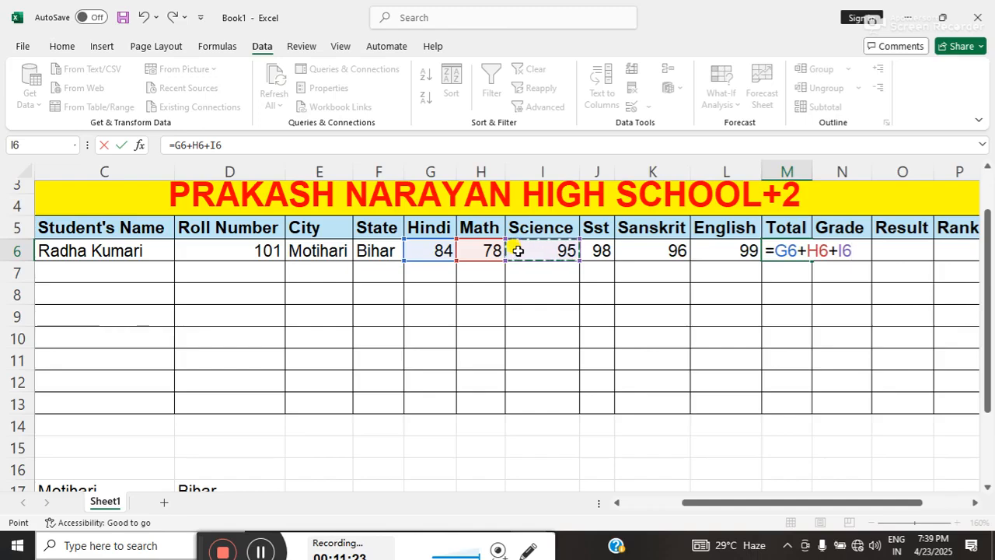
pyautogui.write('+')
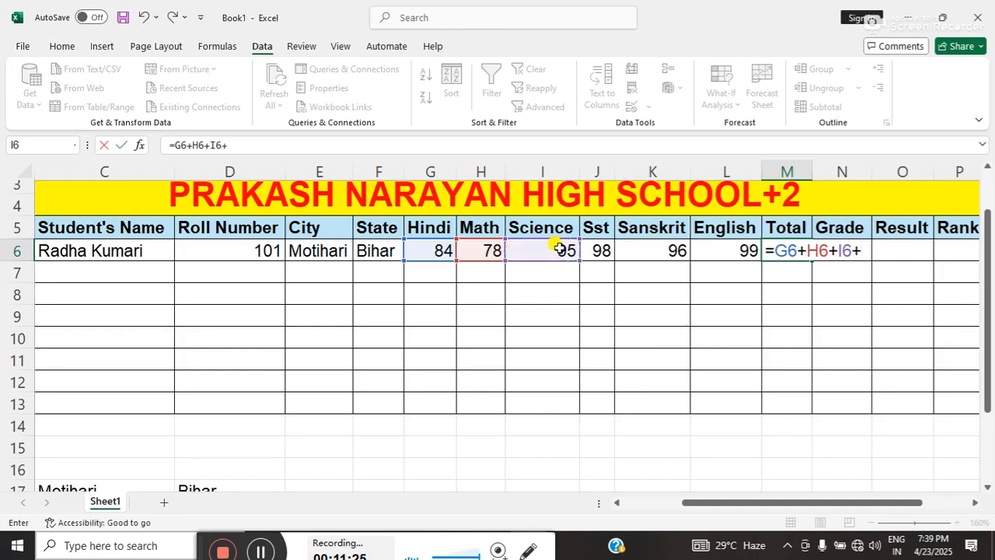
pyautogui.click(594, 249)
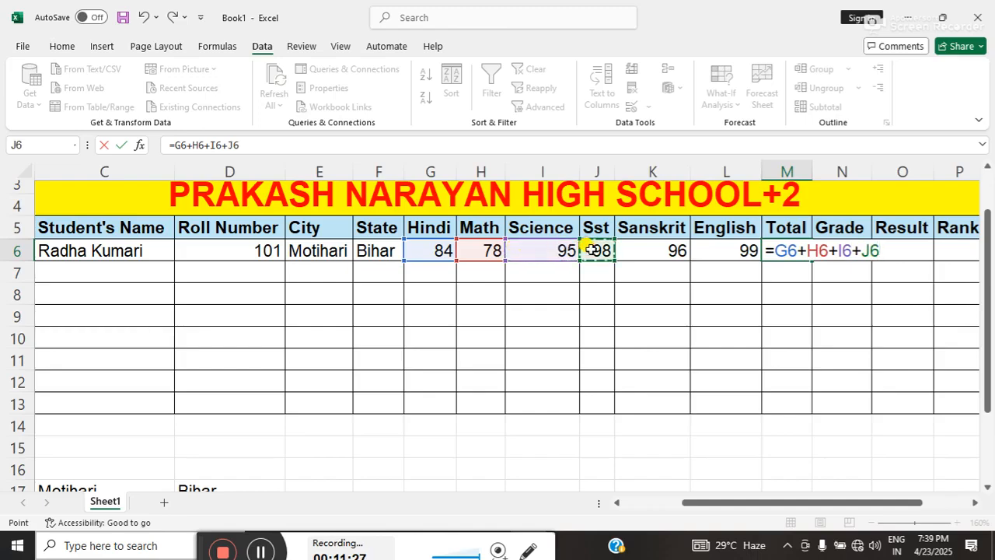
pyautogui.write('+')
pyautogui.click(642, 248)
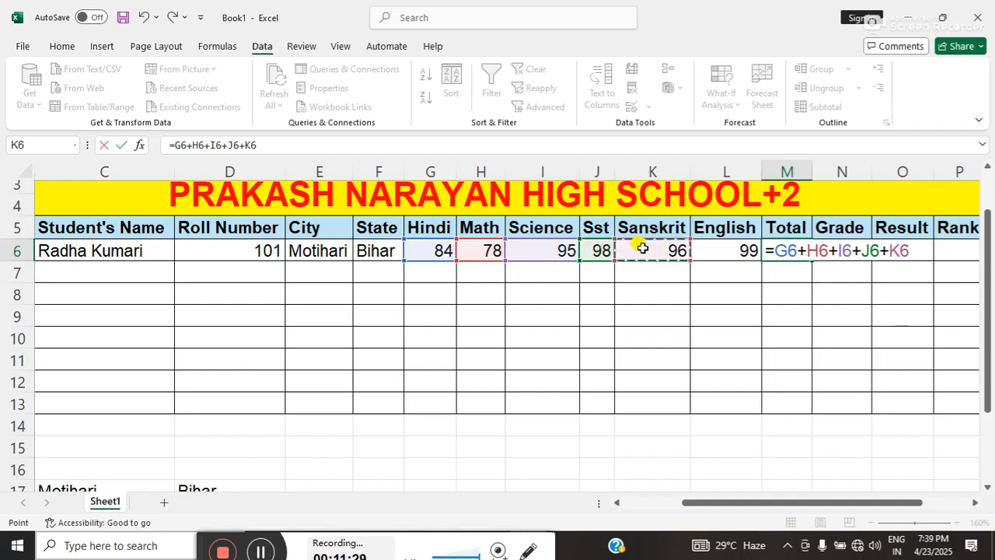
pyautogui.write('+')
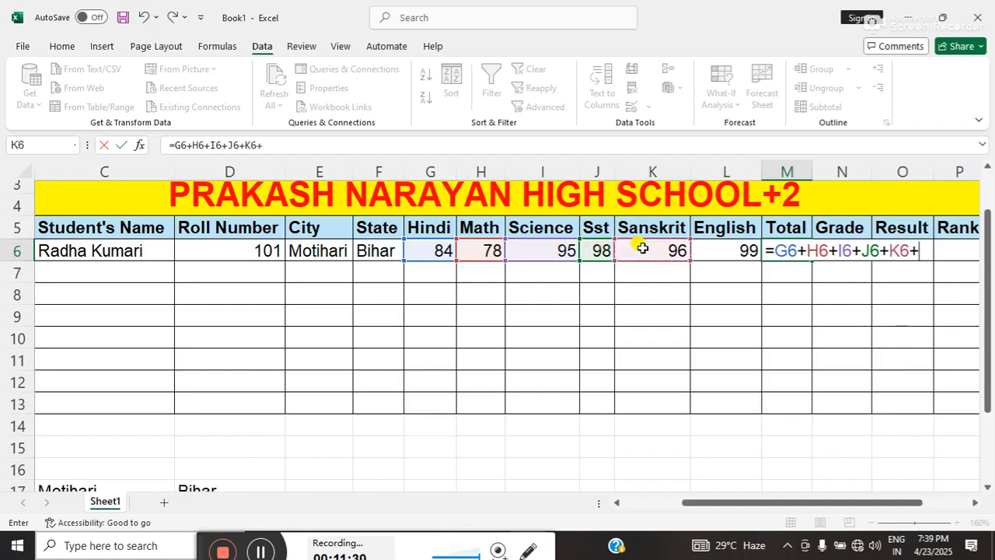
pyautogui.click(709, 246)
pyautogui.press('Return')
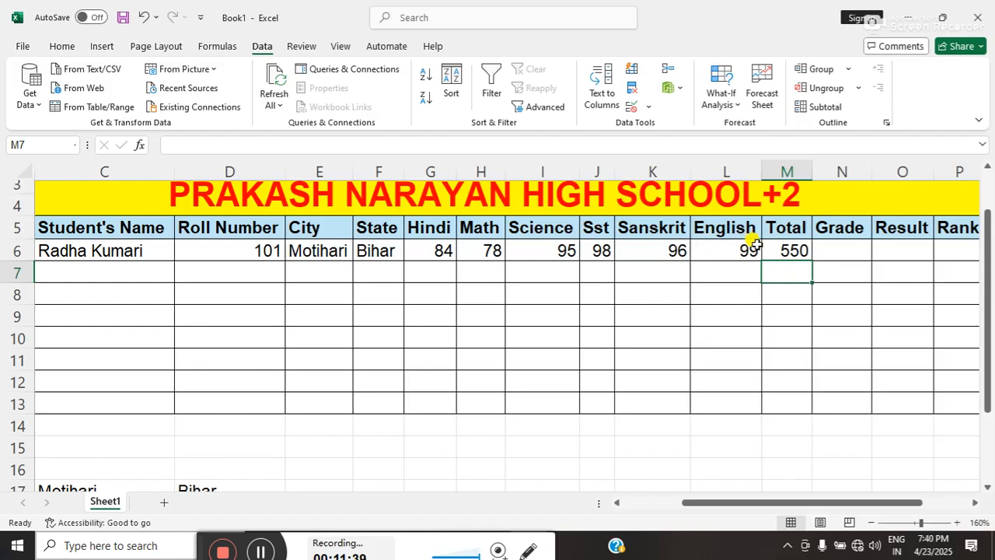
# Insert a new column before the Grade column and enter % as its heading in N5.
pyautogui.click(824, 247)
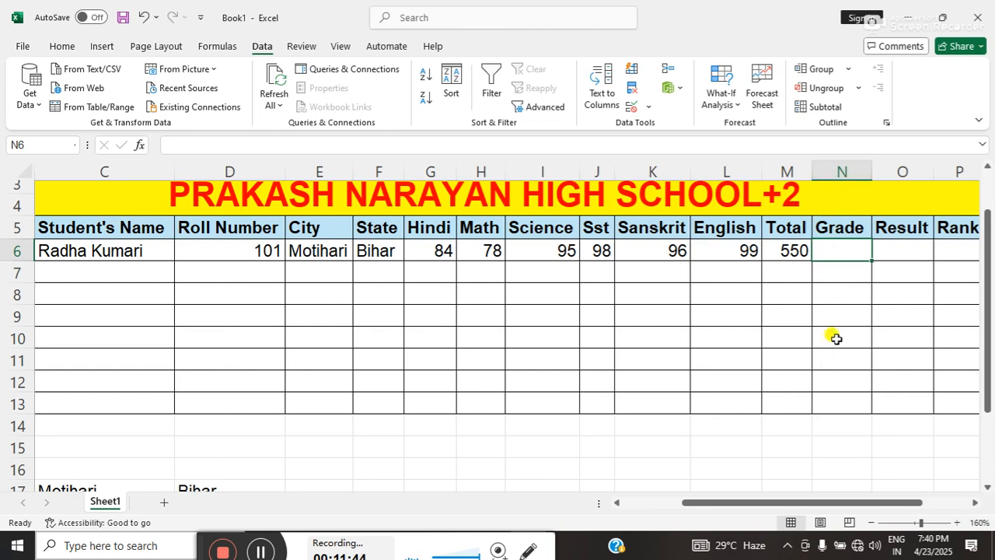
pyautogui.click(843, 172)
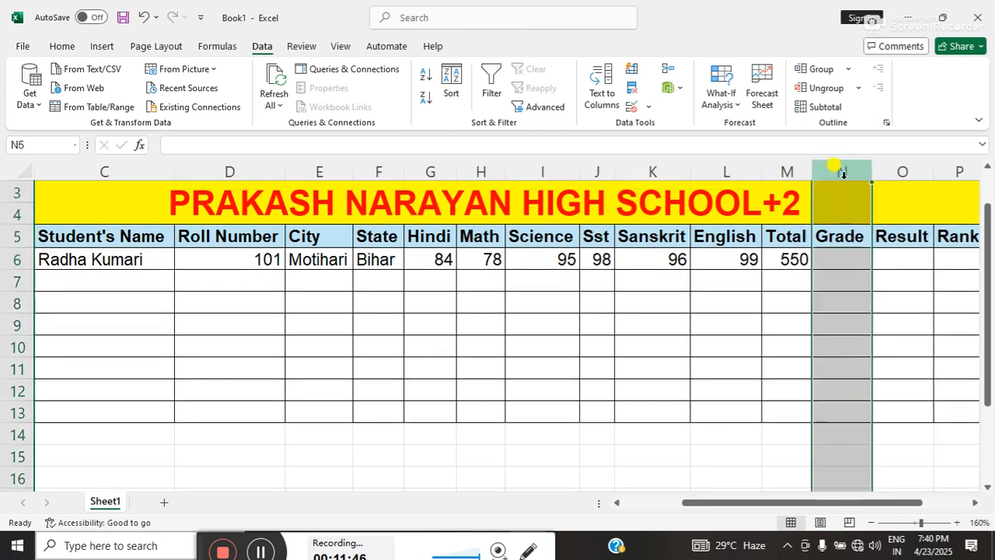
pyautogui.click(62, 47)
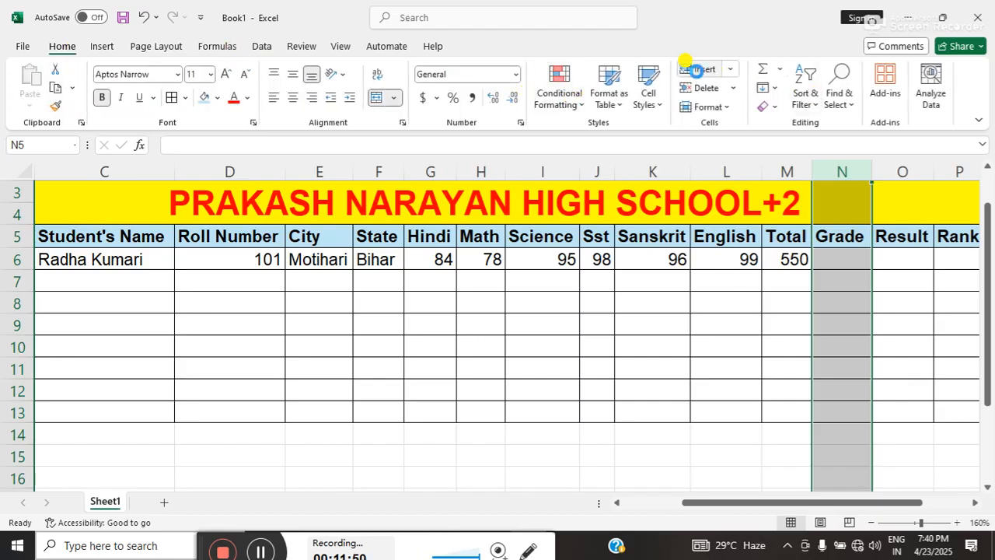
pyautogui.click(695, 69)
pyautogui.click(838, 236)
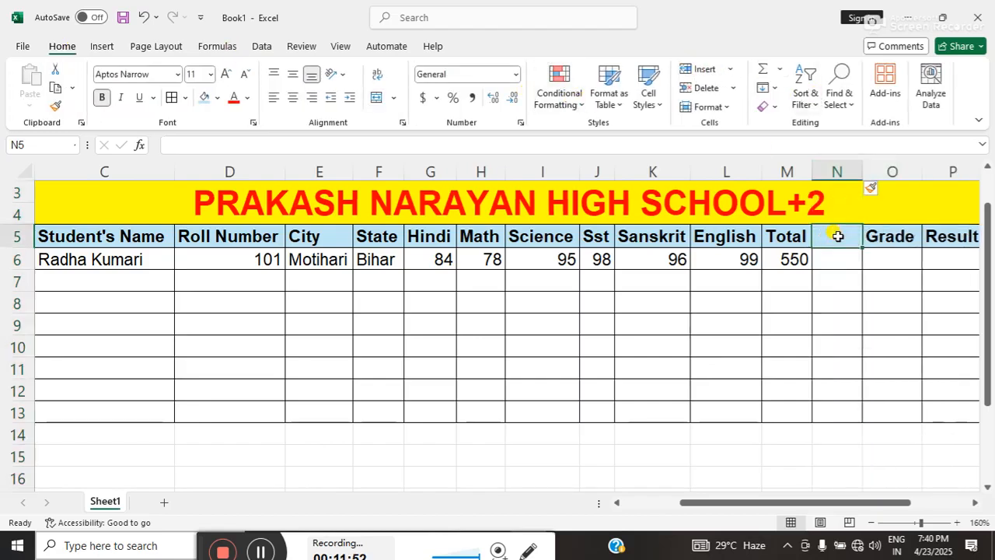
pyautogui.write('%')
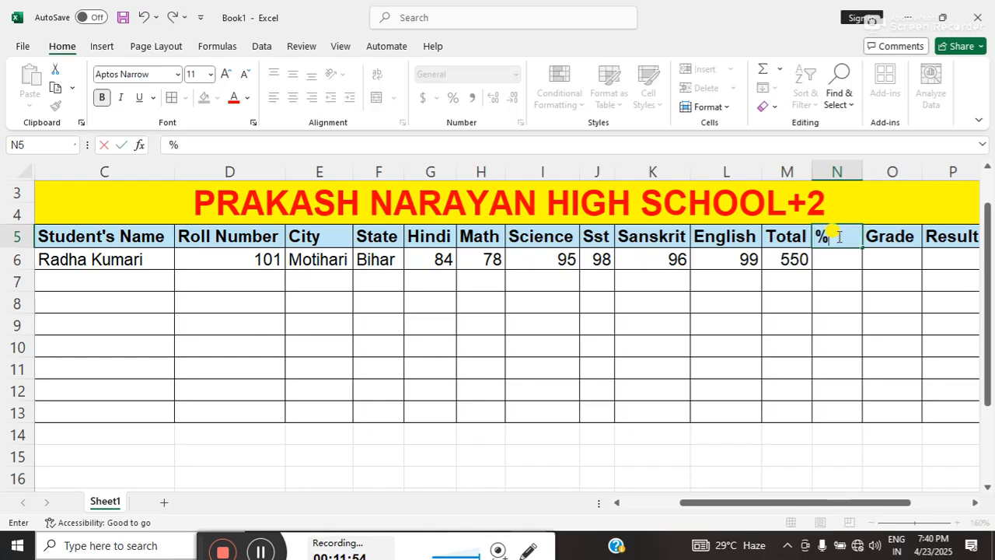
pyautogui.press('Return')
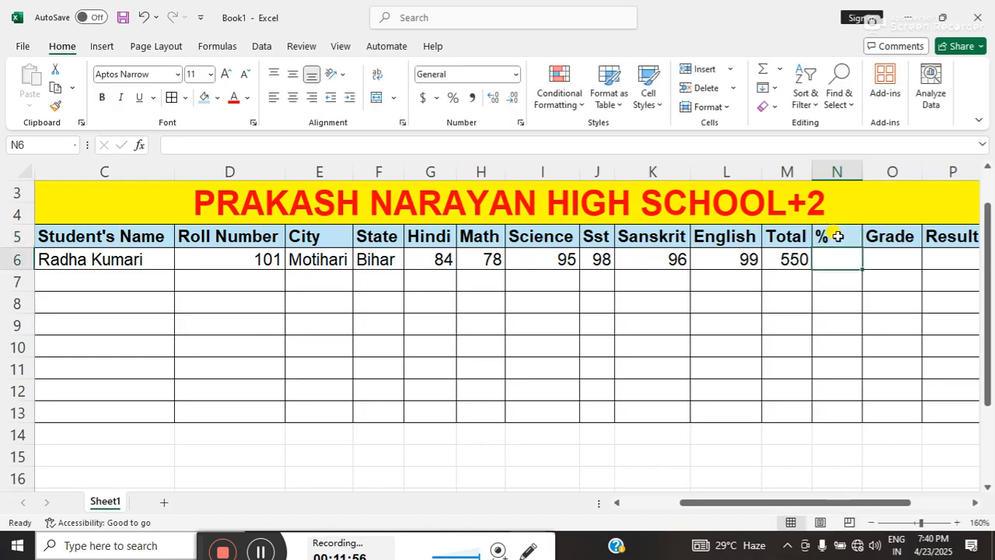
# Calculate the first student's percentage in N6 with the formula =M6/6.
pyautogui.write('=')
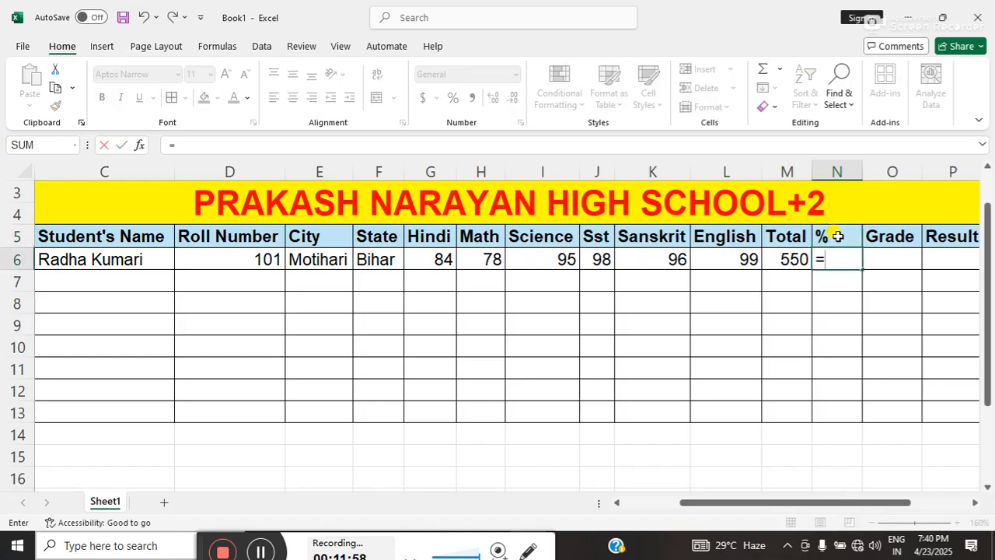
pyautogui.click(797, 259)
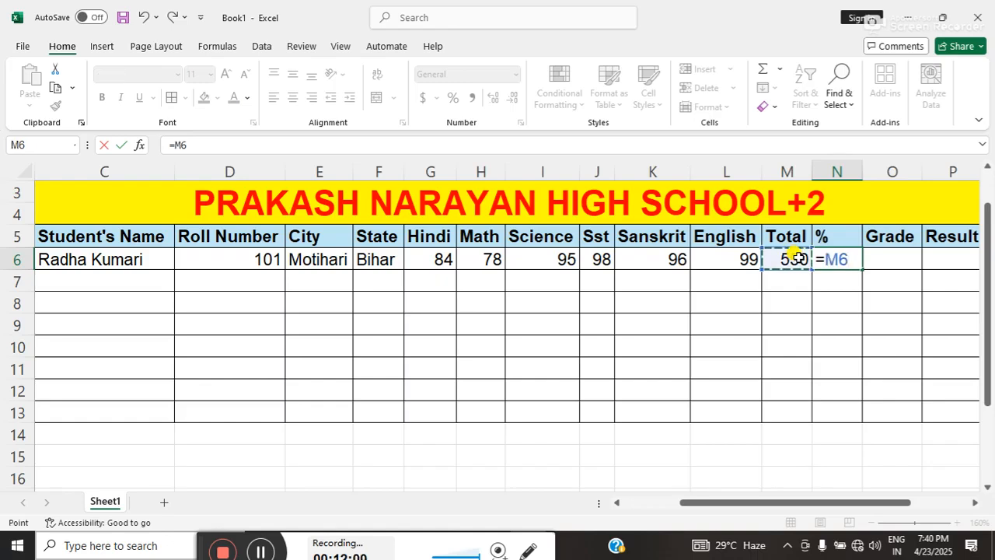
pyautogui.write('/')
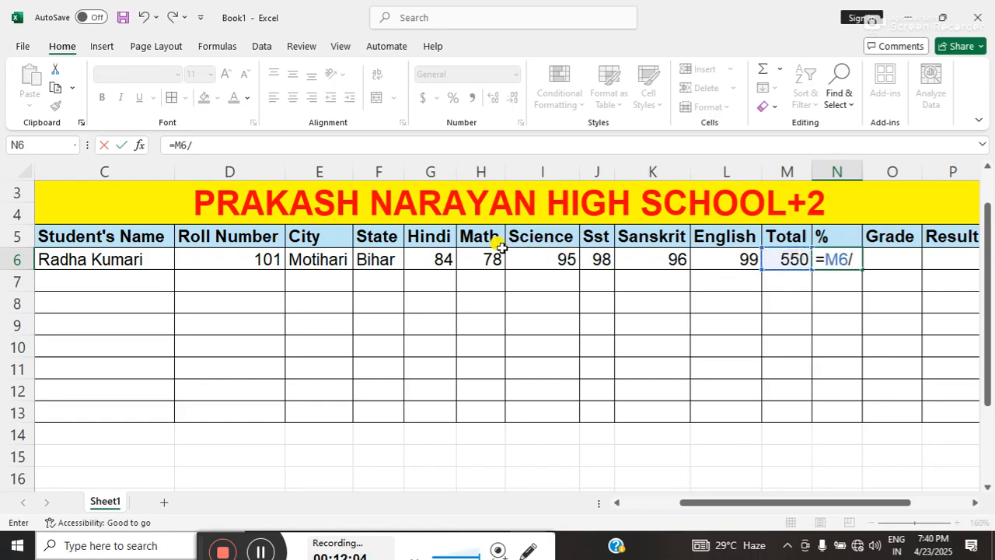
pyautogui.write('6')
pyautogui.press('Return')
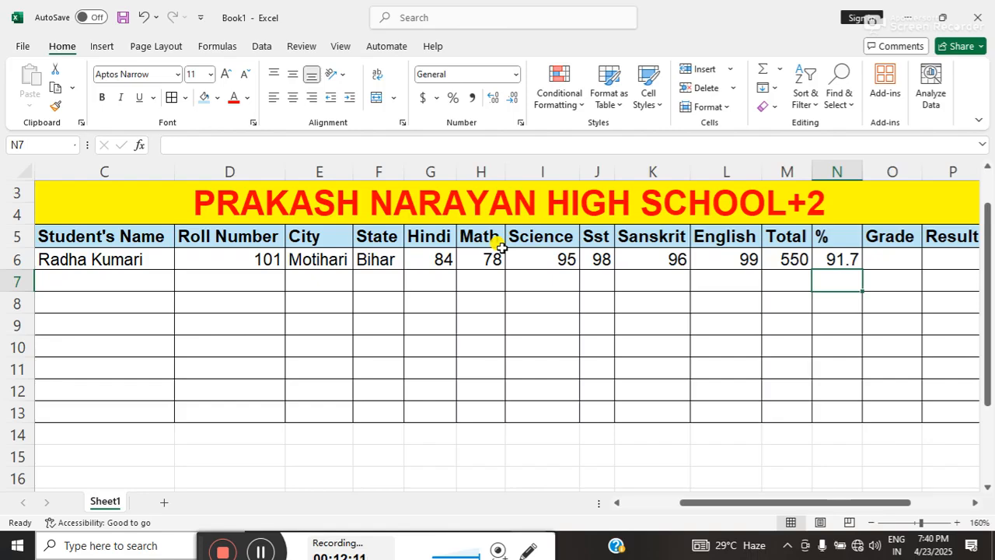
# Start the first student's grade formula in O6 with an IF function testing N6>=90.
pyautogui.click(977, 504)
pyautogui.click(977, 504)
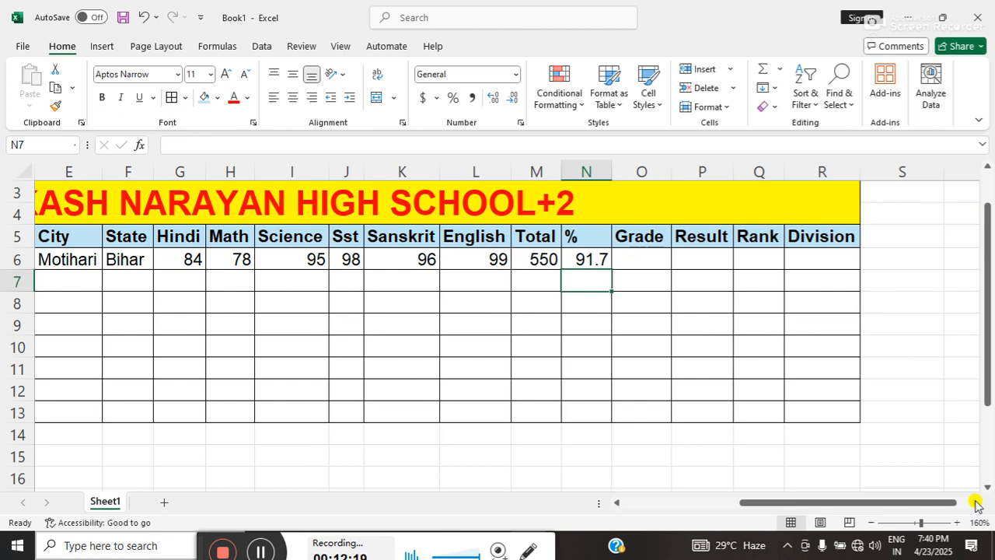
pyautogui.click(977, 504)
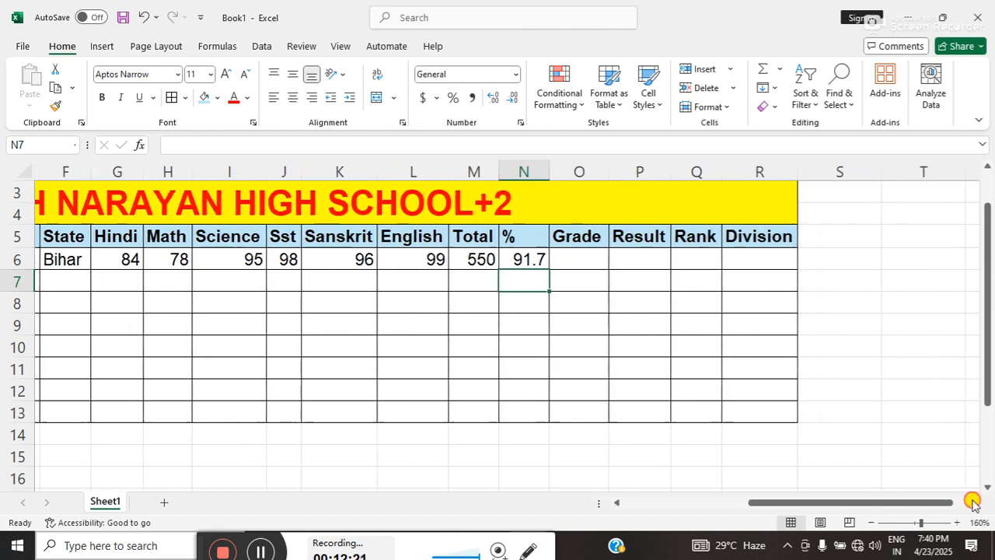
pyautogui.click(976, 504)
pyautogui.click(976, 504)
pyautogui.click(464, 255)
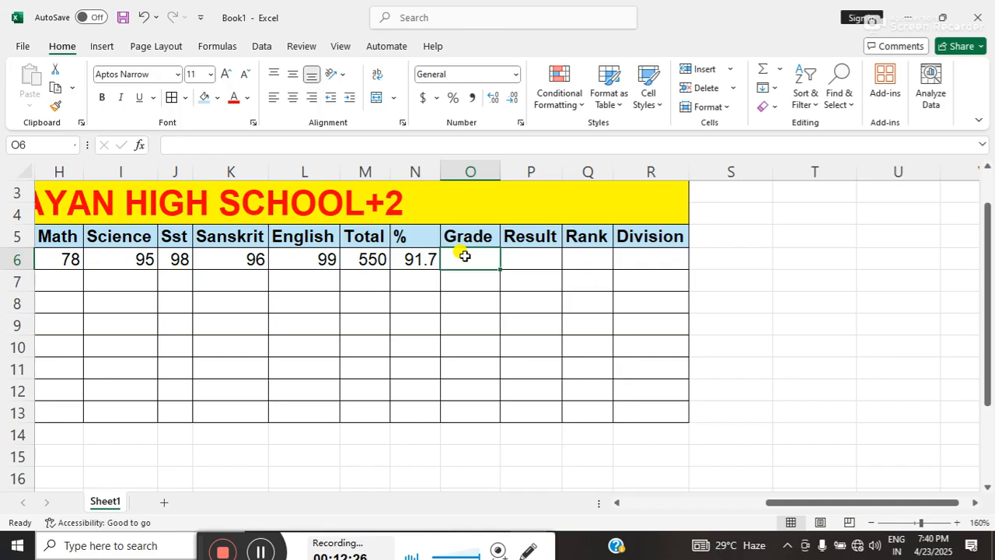
pyautogui.write('=')
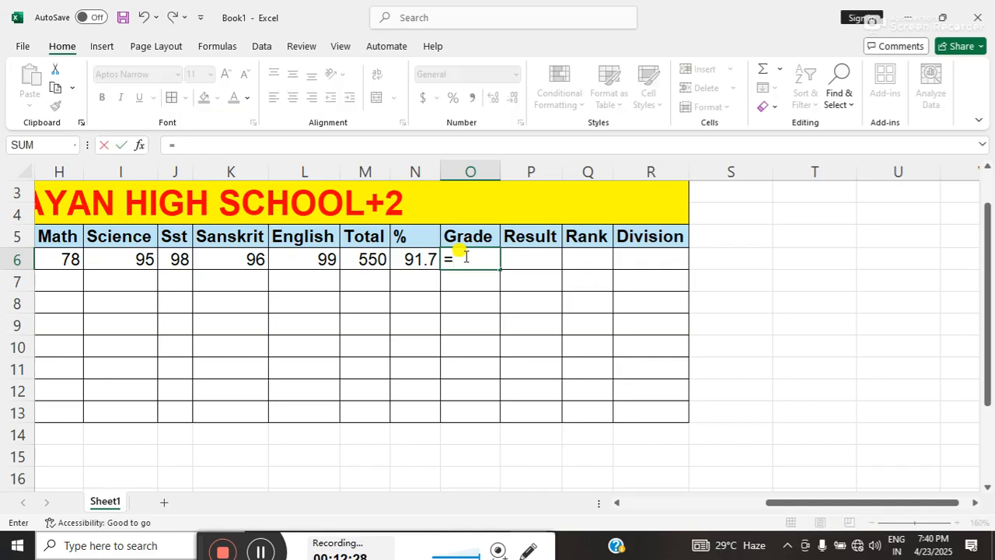
pyautogui.write('if')
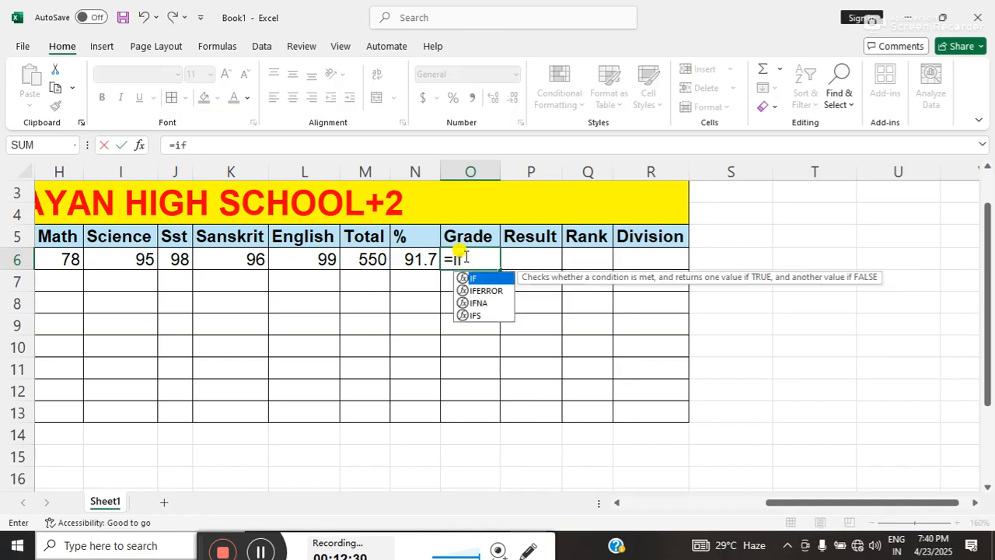
pyautogui.write('(')
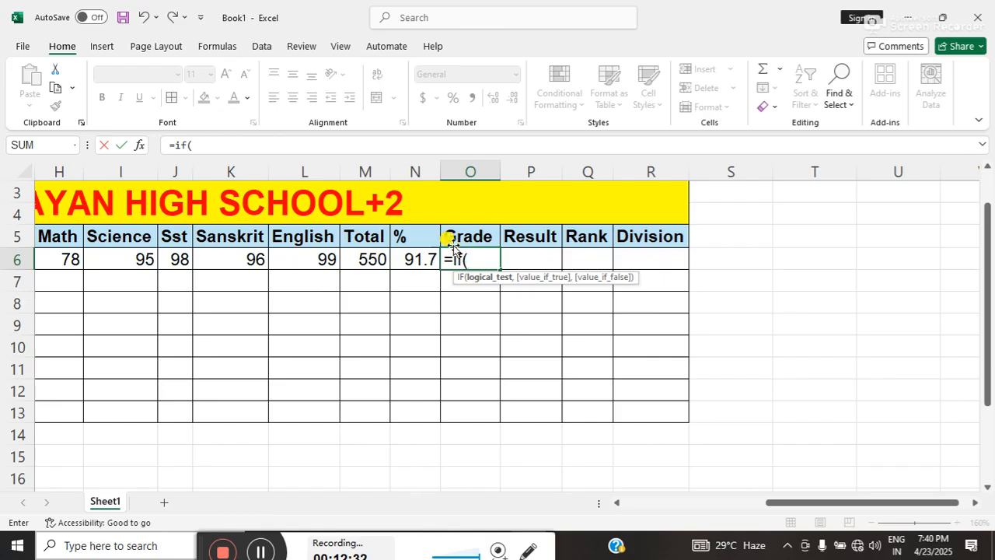
pyautogui.click(410, 256)
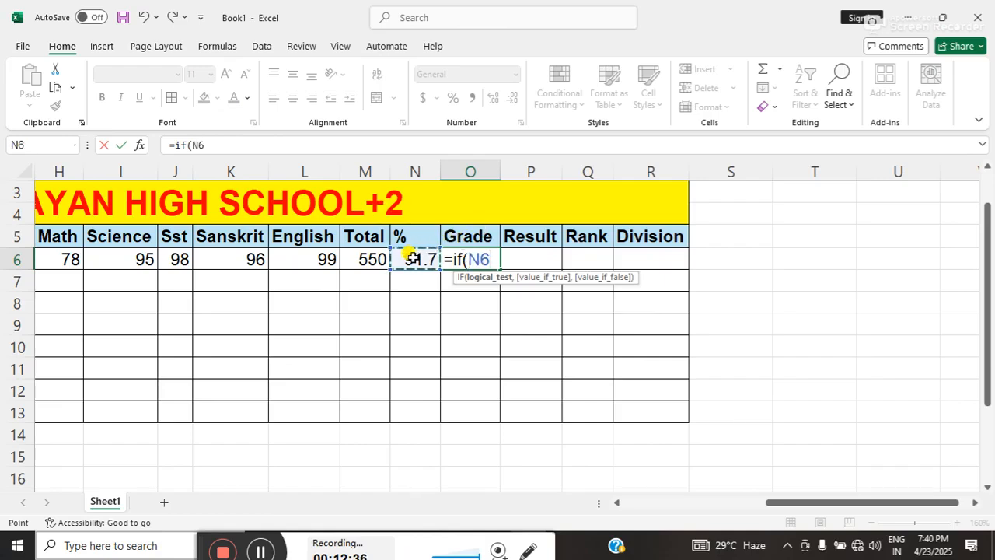
pyautogui.write('>=')
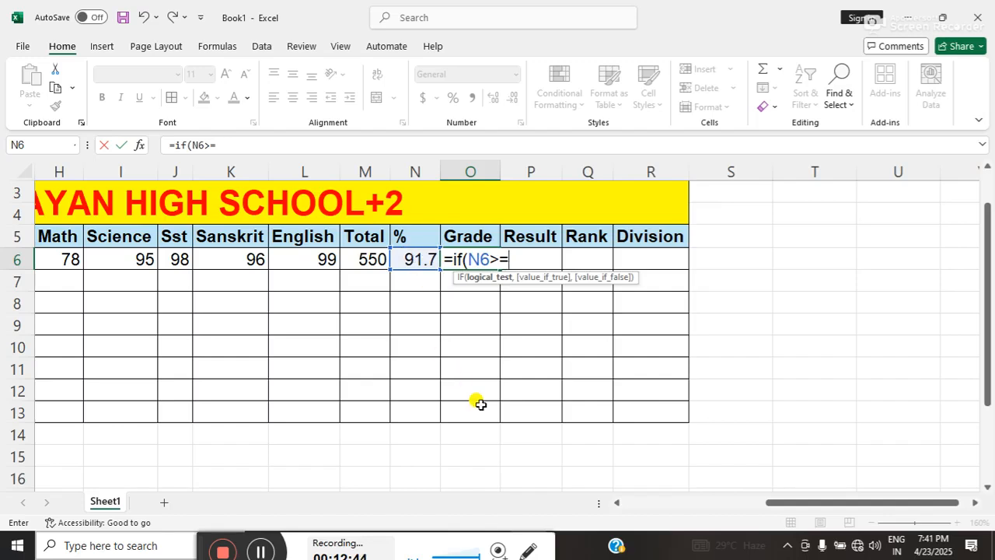
pyautogui.write('90')
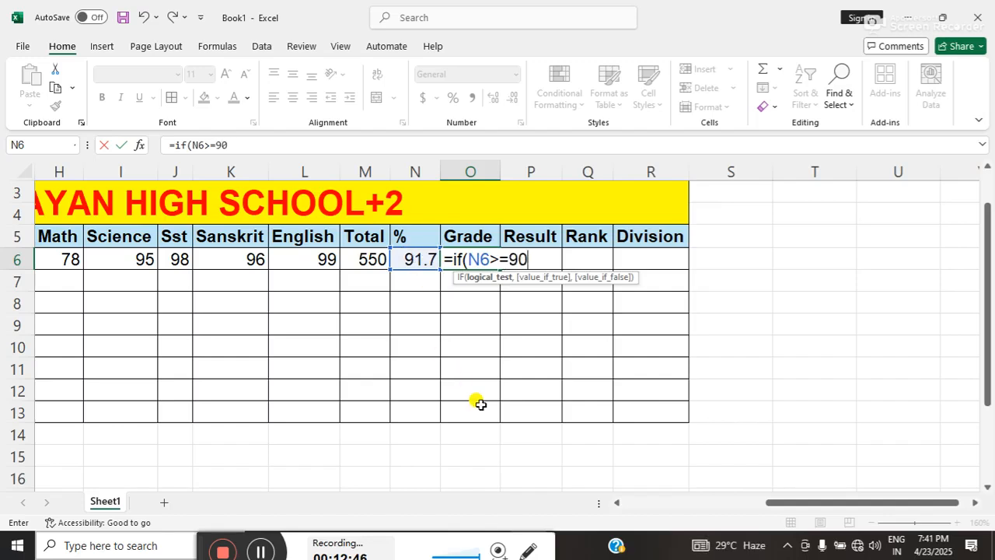
pyautogui.write(',')
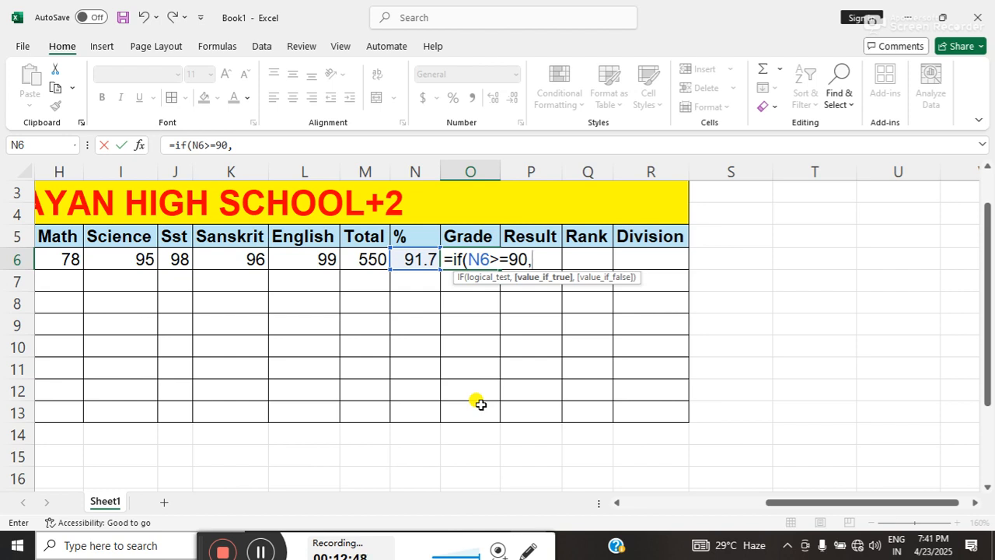
pyautogui.write('"A"')
# Make the grade formula in O6 return "A++" when N6 is at least 90.
pyautogui.press('BackSpace')
pyautogui.write('++",i')
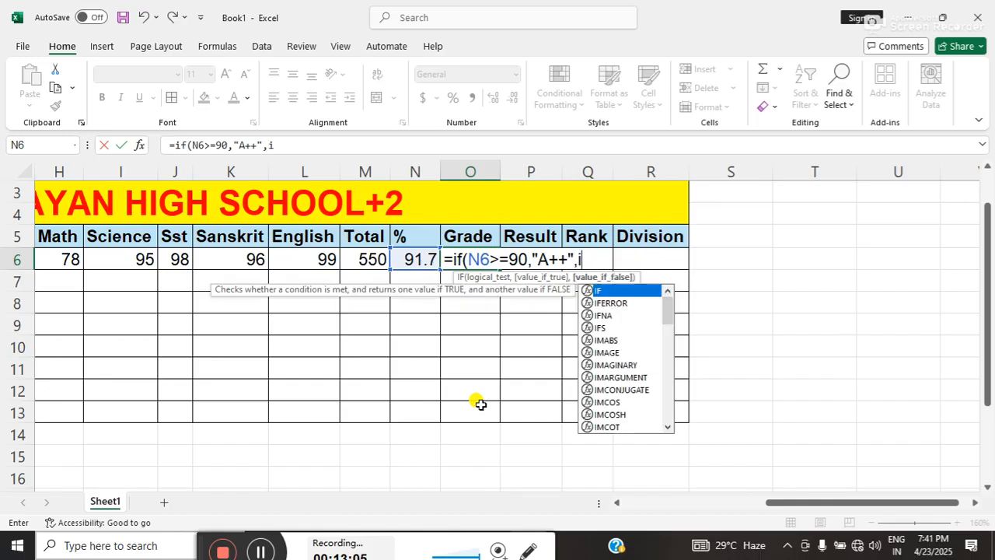
pyautogui.write('f(')
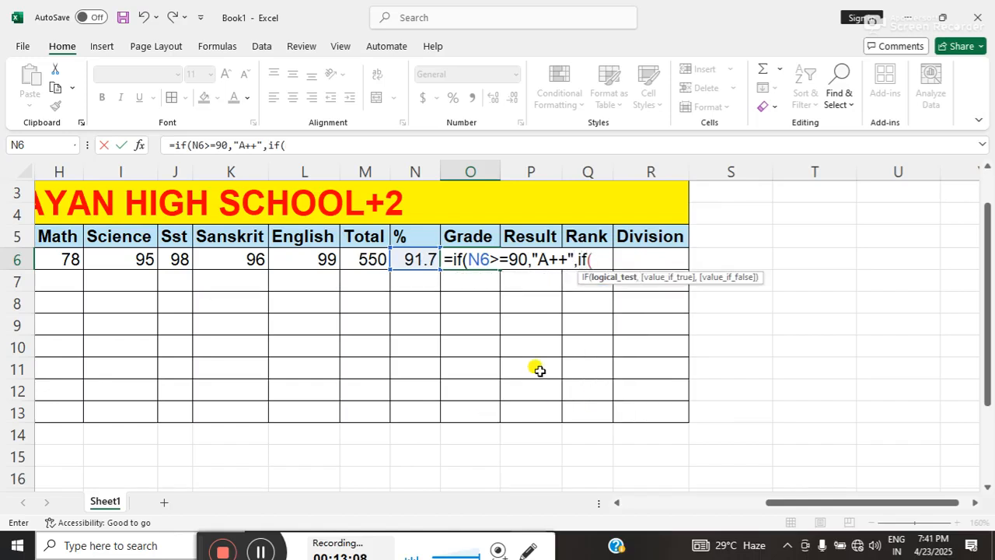
# Nest a second IF in the O6 grade formula that returns "A" when N6>=80.
pyautogui.click(417, 264)
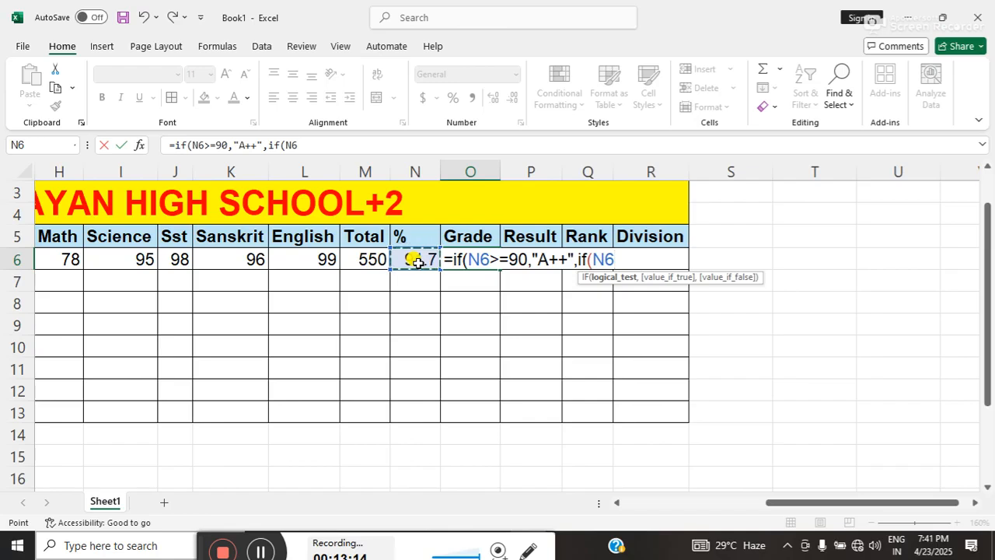
pyautogui.write('>=')
pyautogui.write('80')
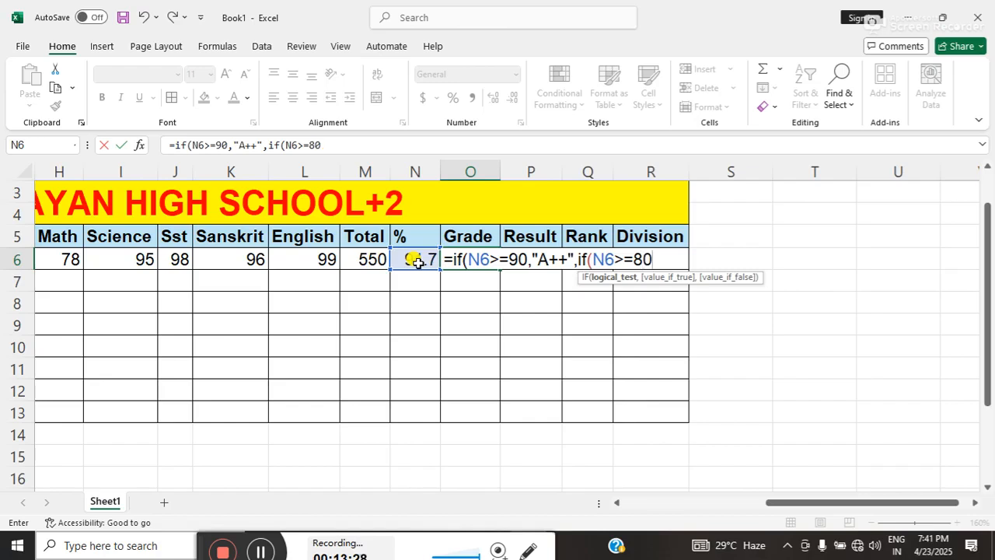
pyautogui.write(',')
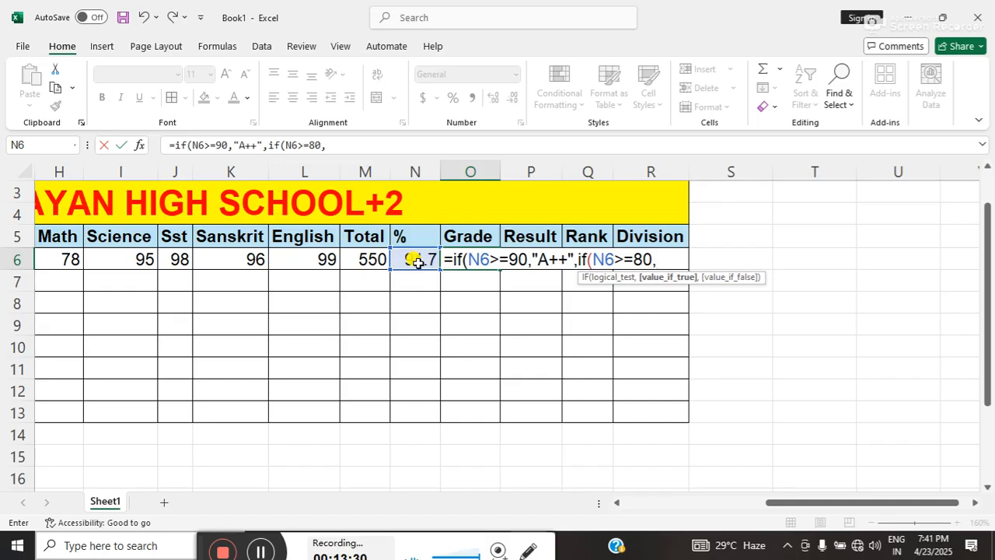
pyautogui.write('"A",')
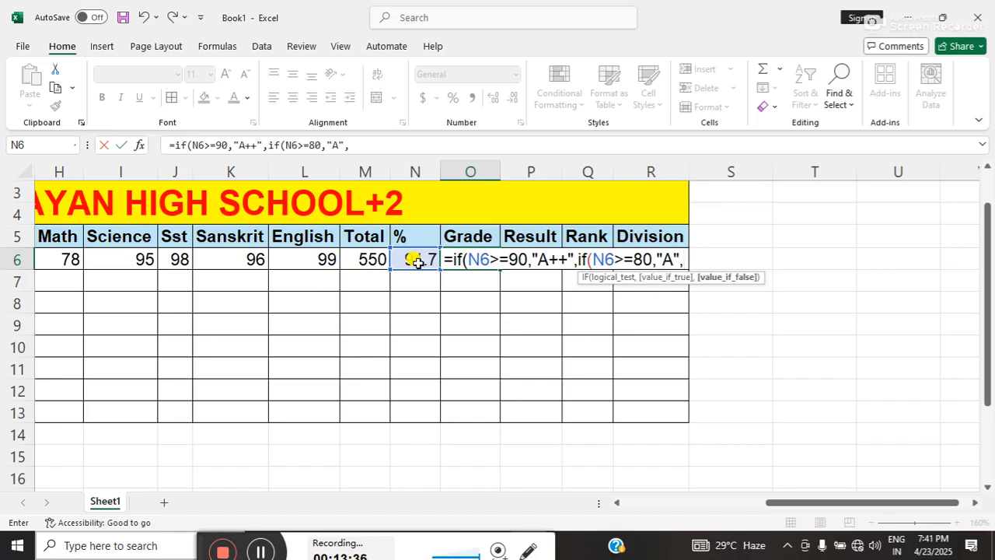
pyautogui.write('if')
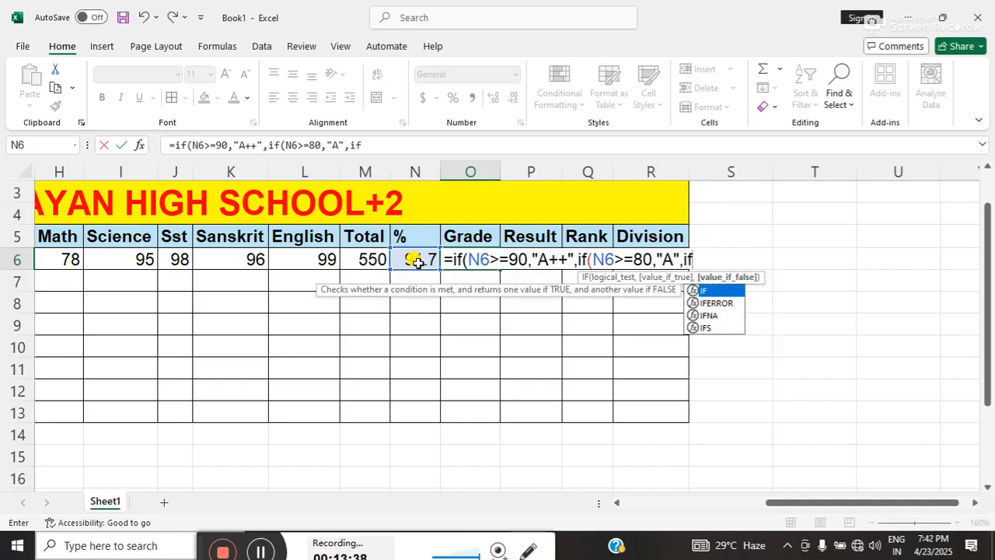
pyautogui.write('(')
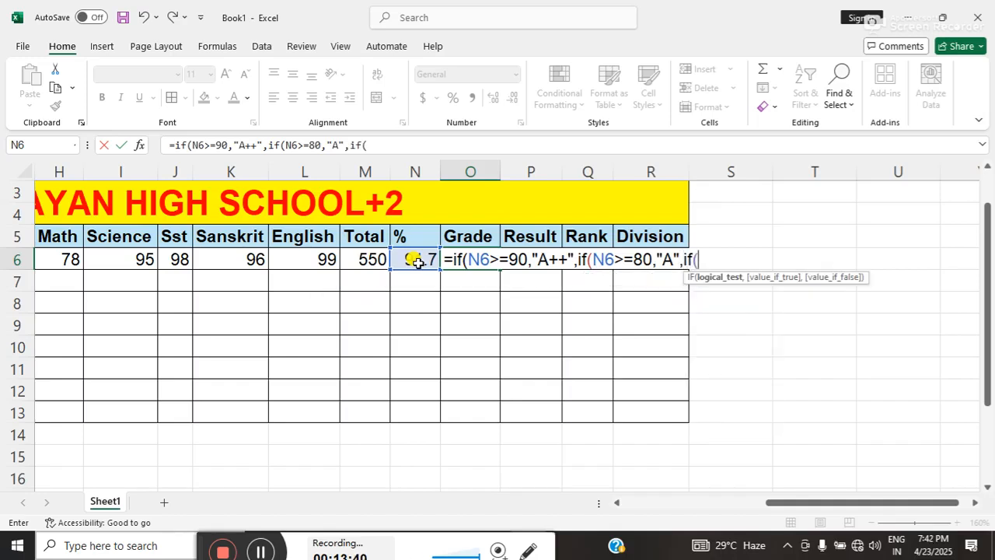
# Nest a third IF in the O6 grade formula that returns "B" when N6>=70.
pyautogui.click(417, 263)
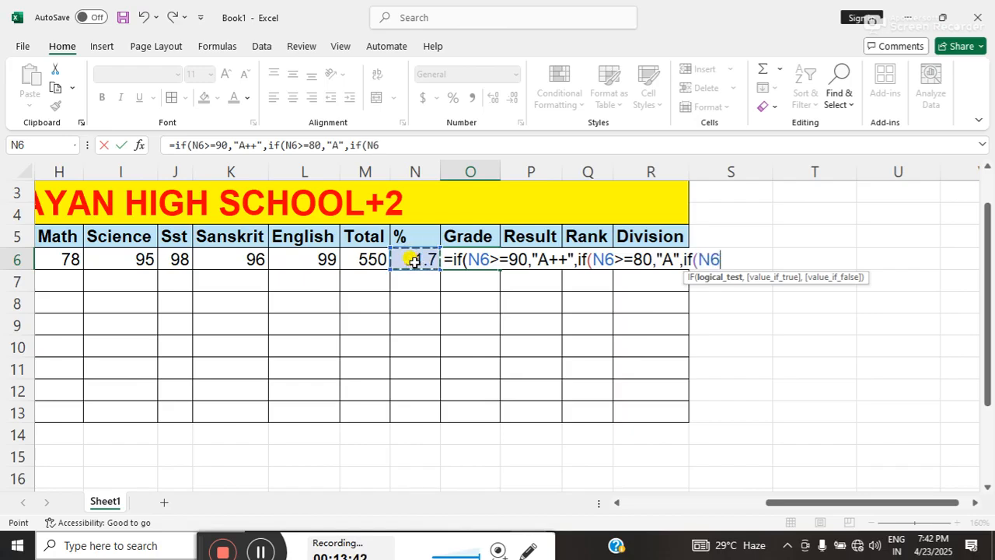
pyautogui.write('>=')
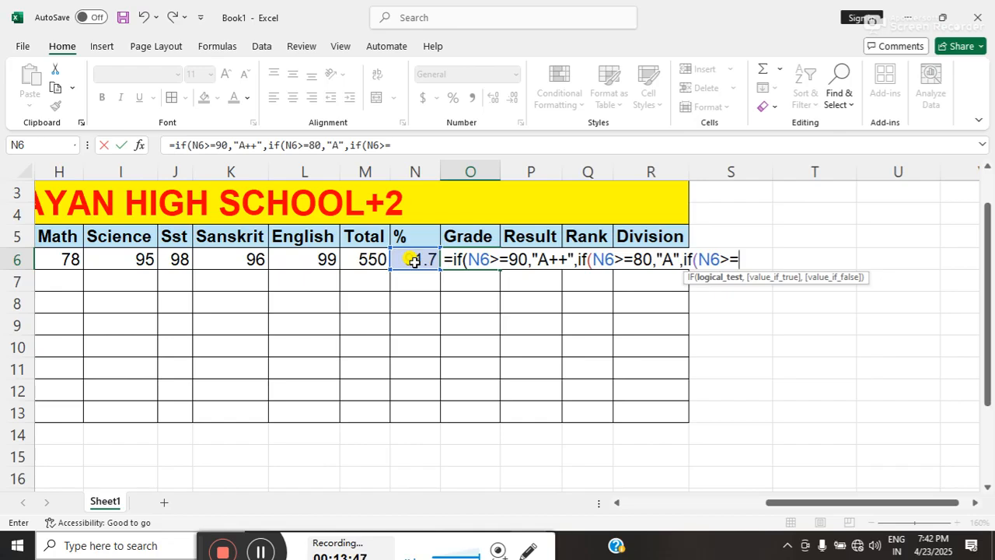
pyautogui.write('75')
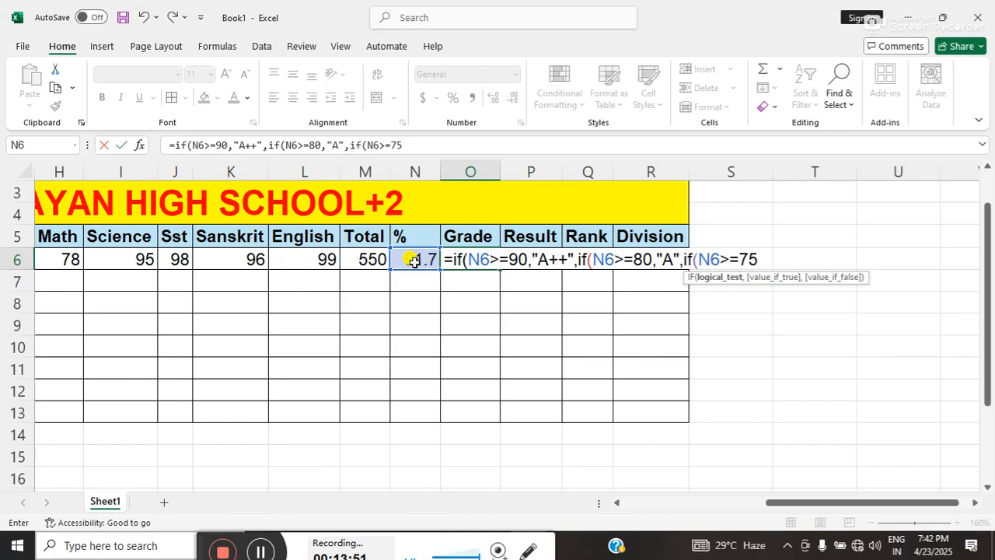
pyautogui.write(',')
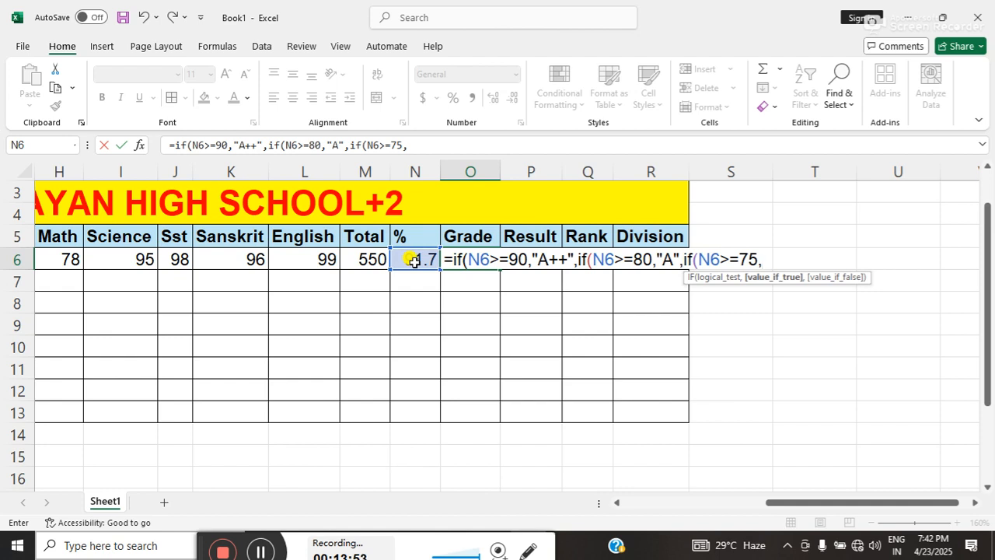
pyautogui.press('BackSpace')
pyautogui.press('BackSpace')
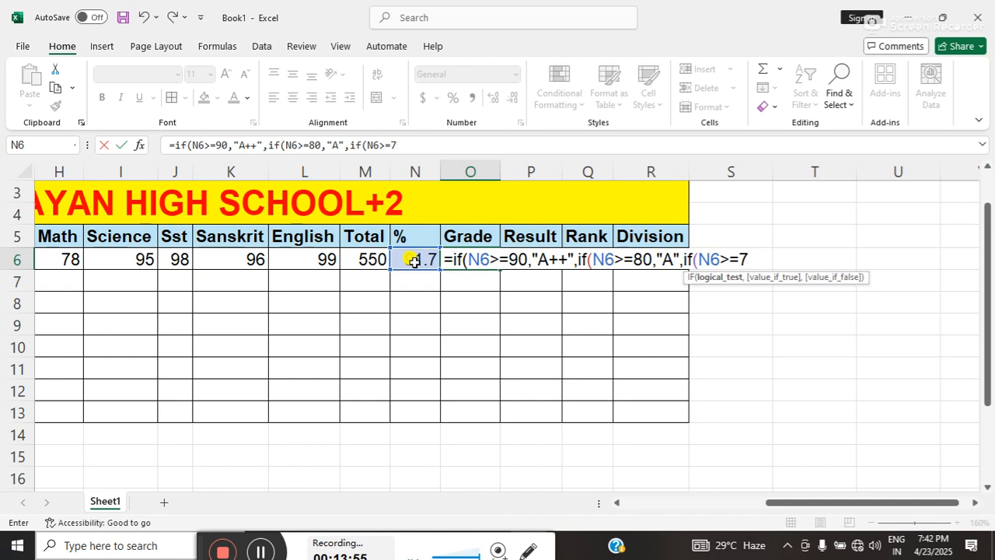
pyautogui.write('0,')
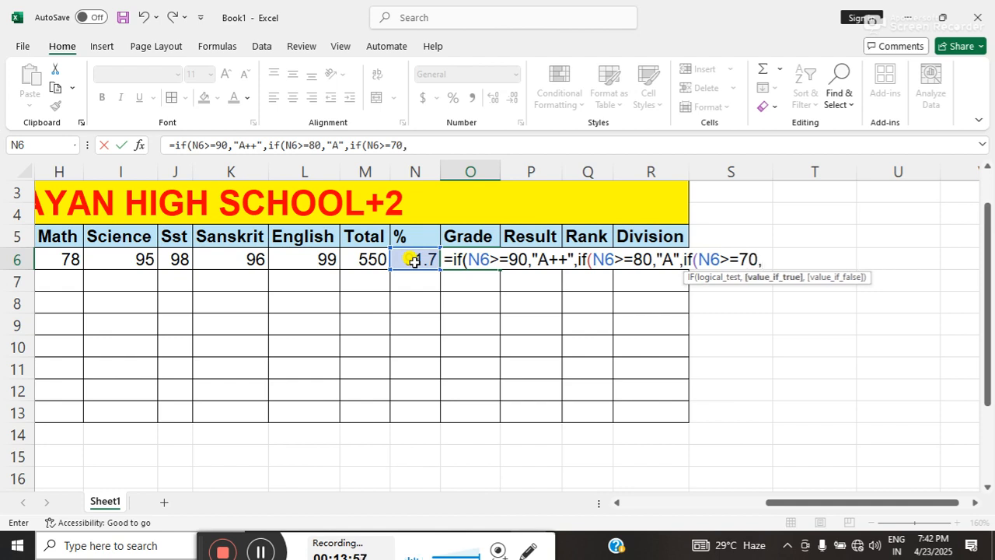
pyautogui.write('"B",')
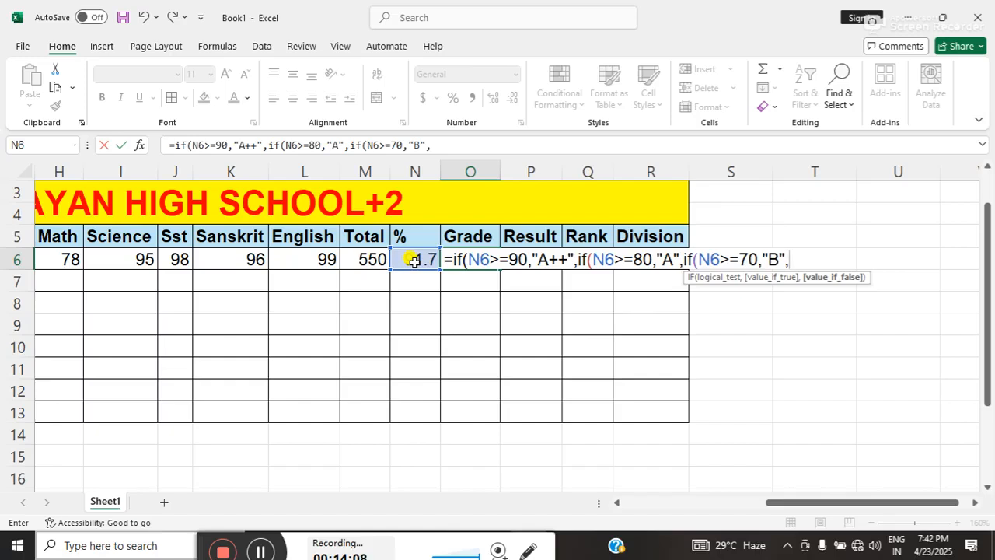
# Nest a fourth IF in the O6 grade formula that returns "C" when N6>=60.
pyautogui.write('if')
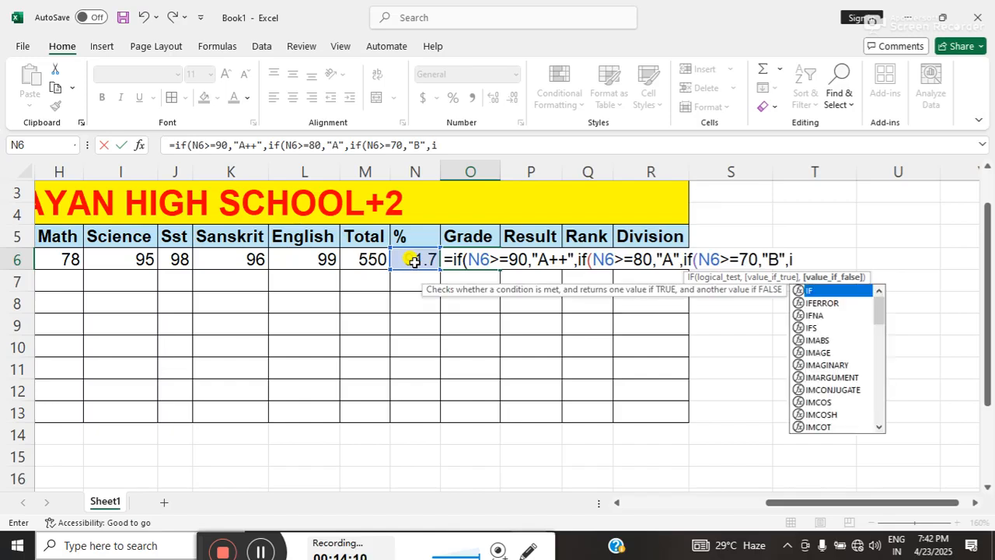
pyautogui.write('(')
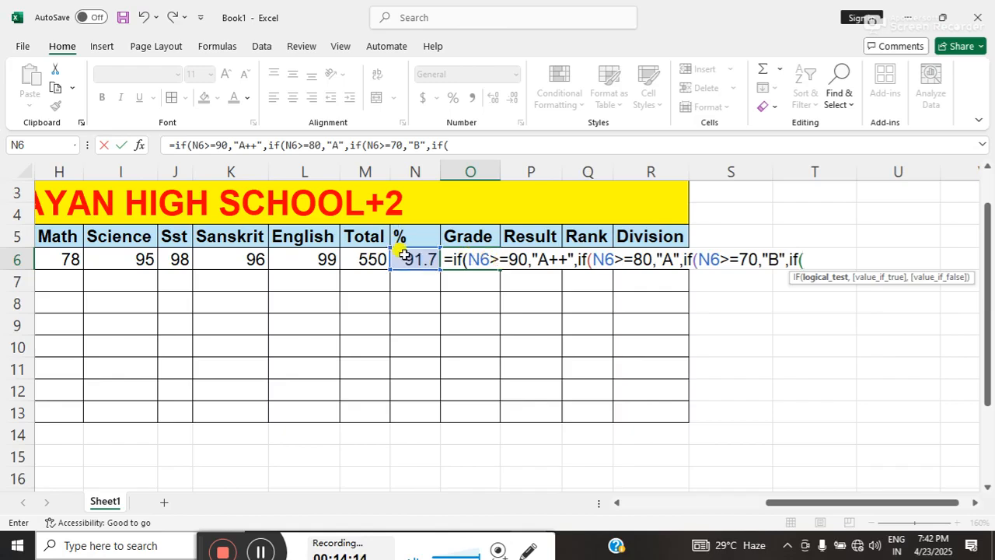
pyautogui.click(405, 256)
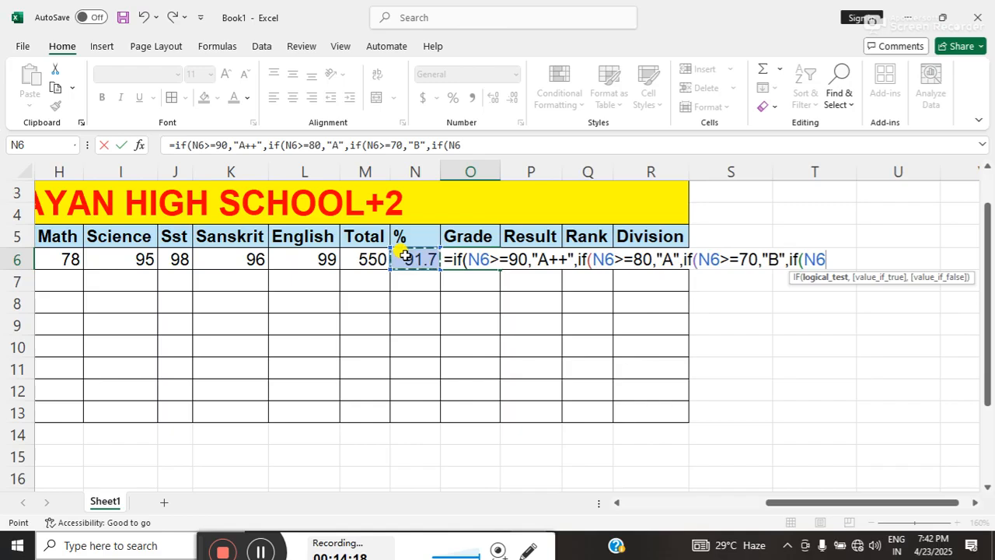
pyautogui.write('>=')
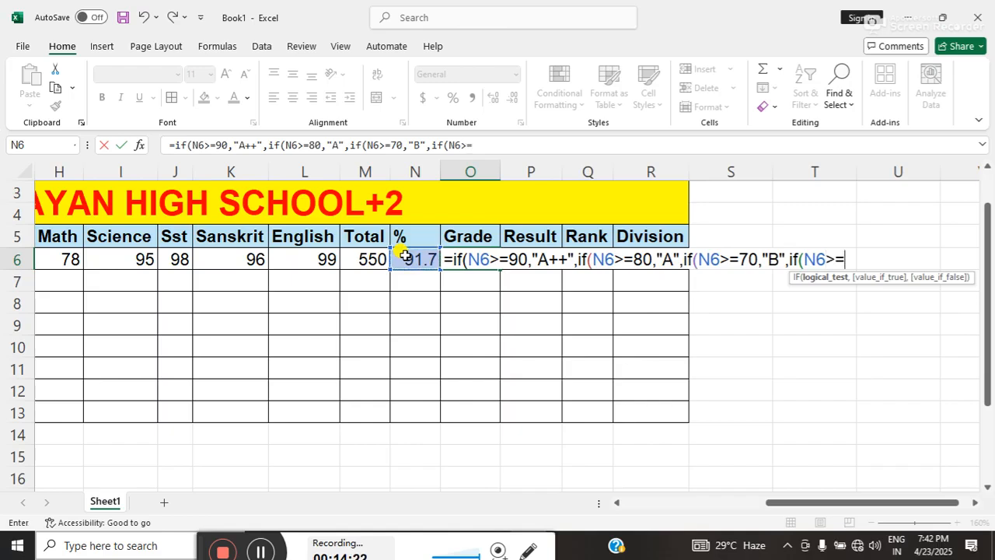
pyautogui.write('60,')
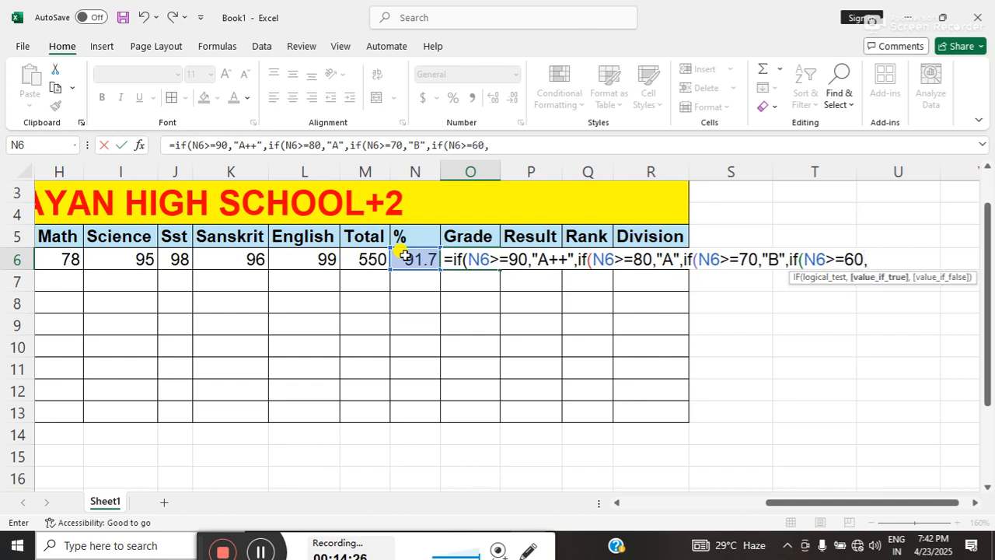
pyautogui.write('"C",if')
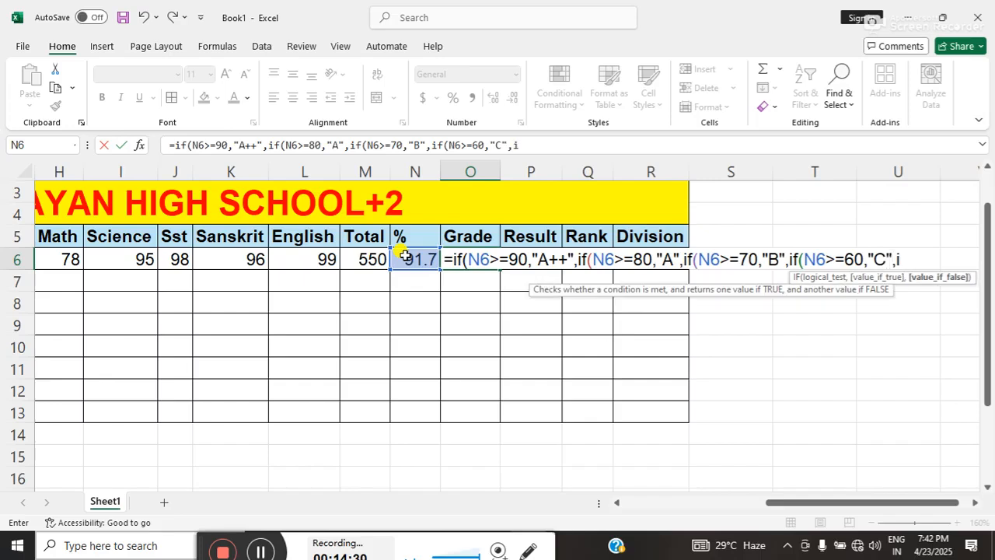
pyautogui.write('(')
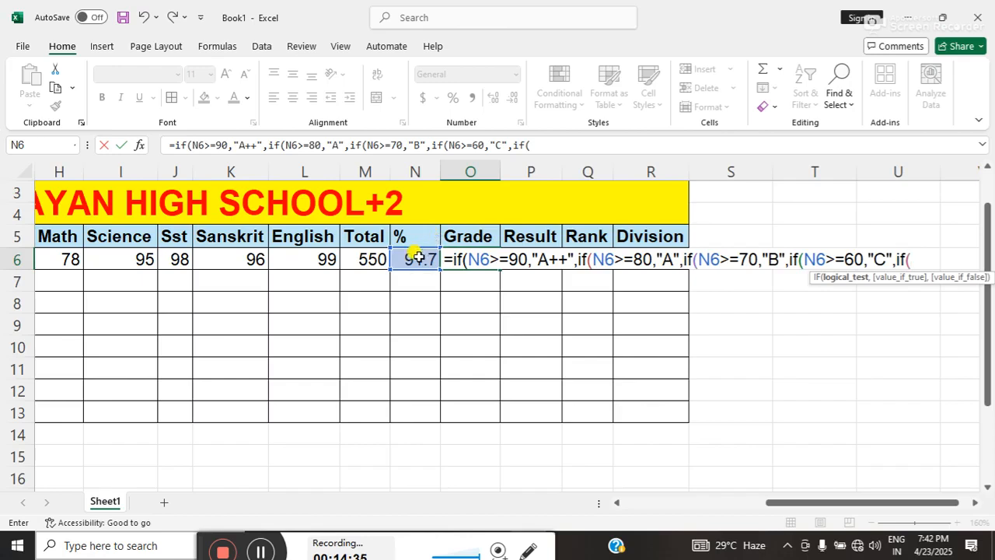
# Nest a fifth IF in the O6 grade formula that returns "C" when N6>=50, and open a sixth IF.
pyautogui.click(417, 258)
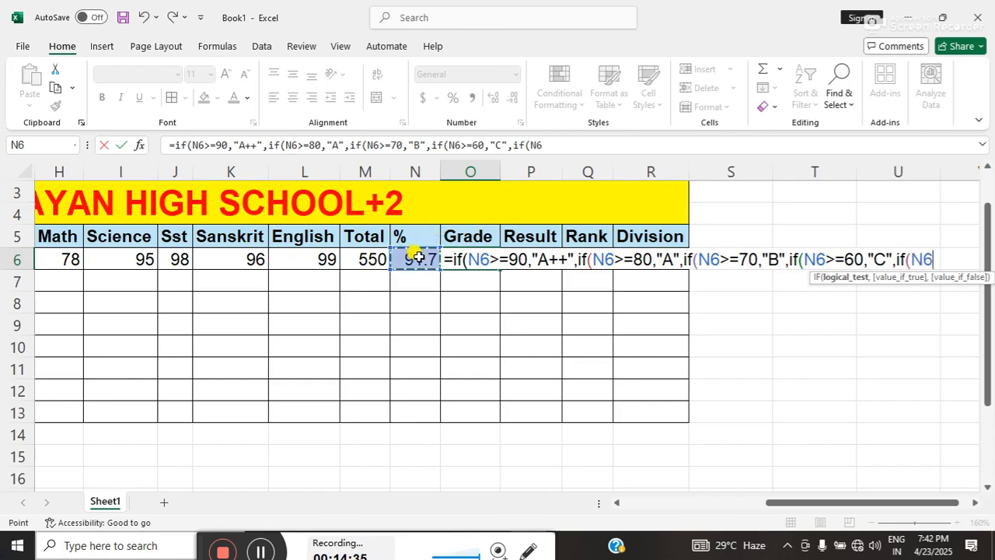
pyautogui.click(972, 503)
pyautogui.click(972, 503)
pyautogui.click(972, 503)
pyautogui.click(971, 503)
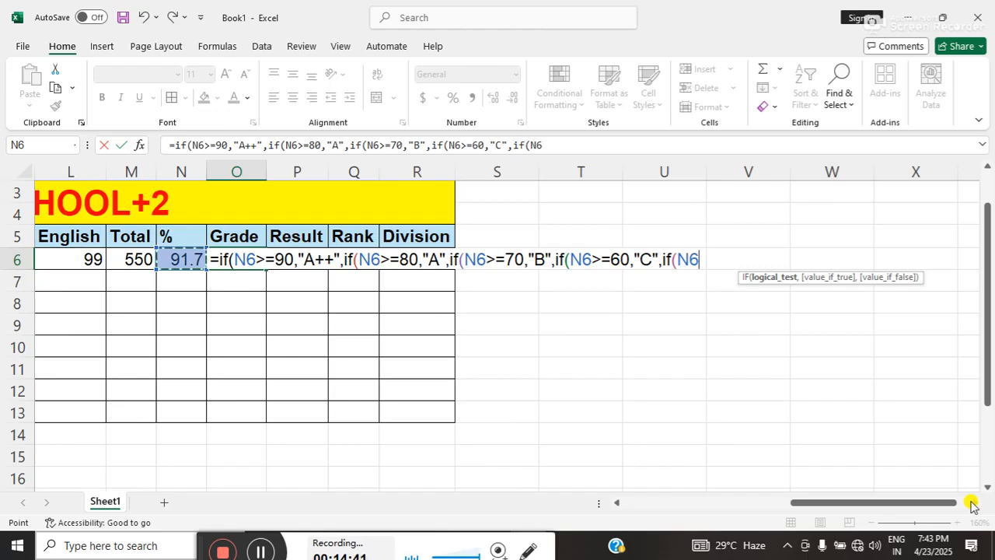
pyautogui.write('>')
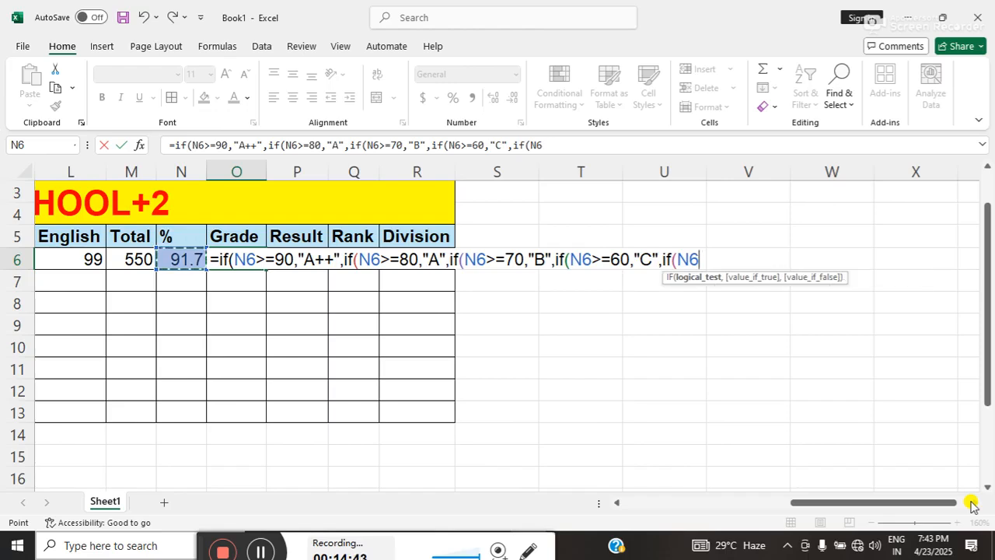
pyautogui.write('=')
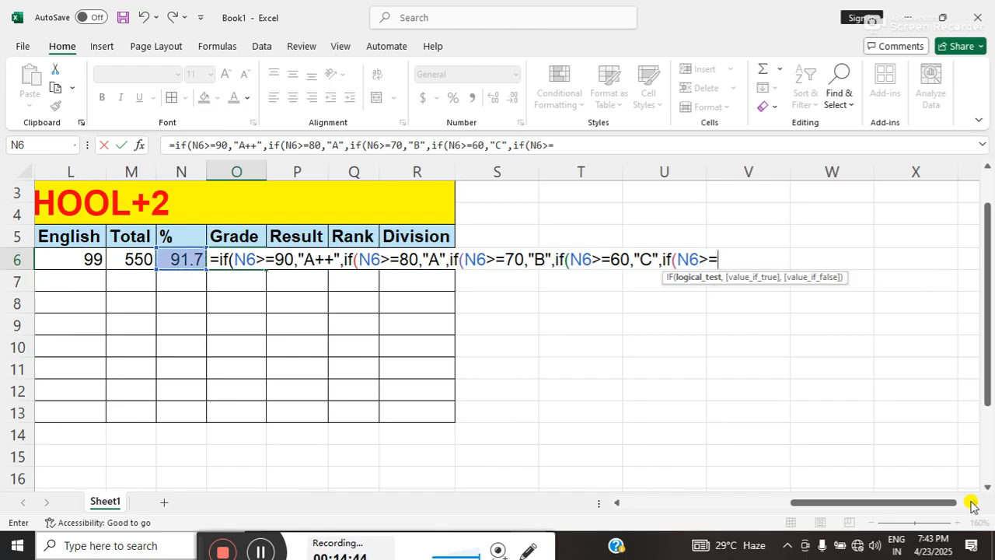
pyautogui.write('5')
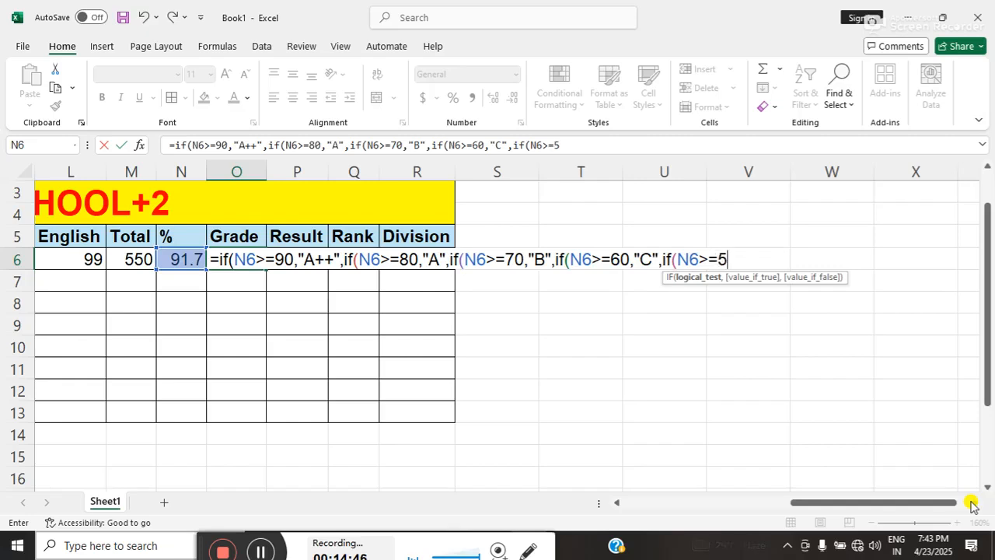
pyautogui.write('0,')
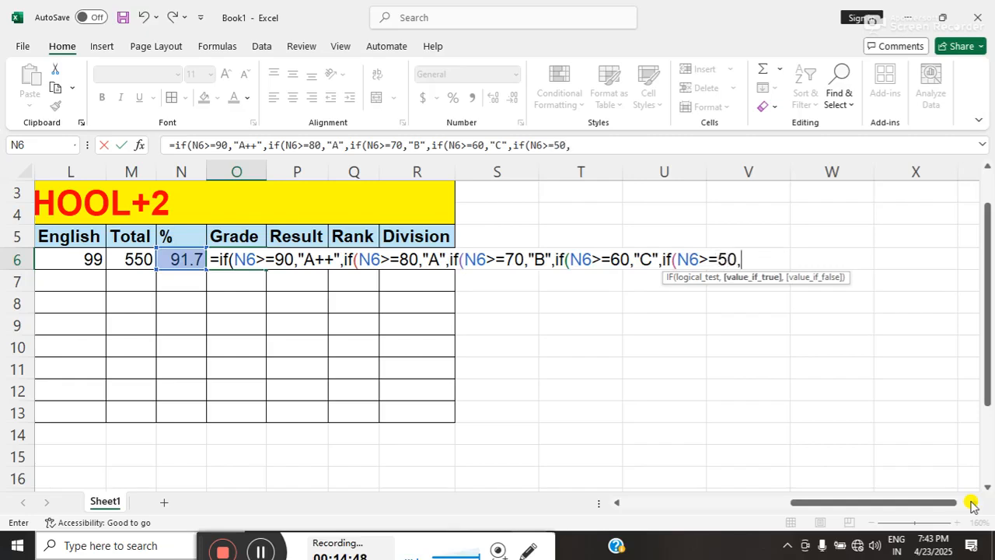
pyautogui.write('"C",if(')
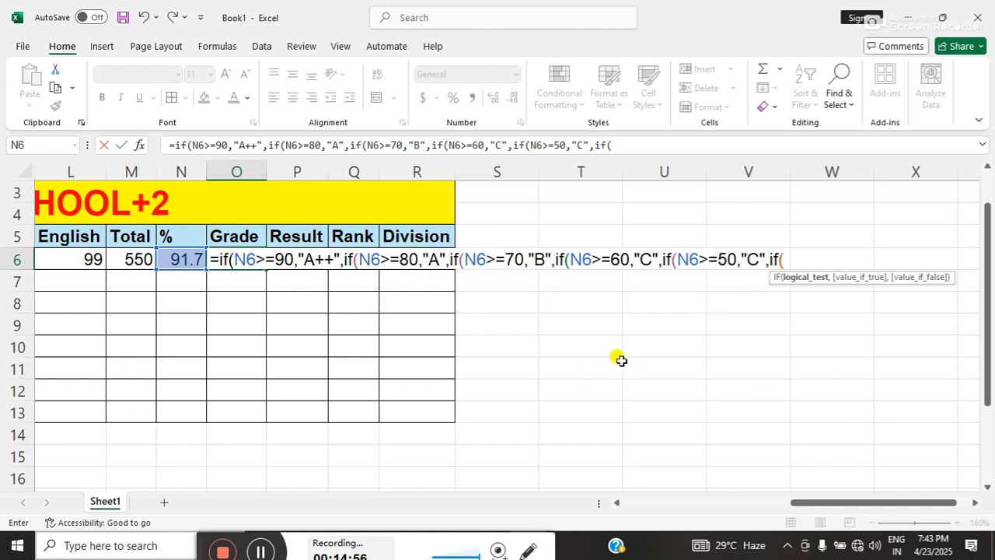
# Complete the sixth IF's test as N6>=40 in the O6 grade formula, with "D" as its true value.
pyautogui.click(191, 259)
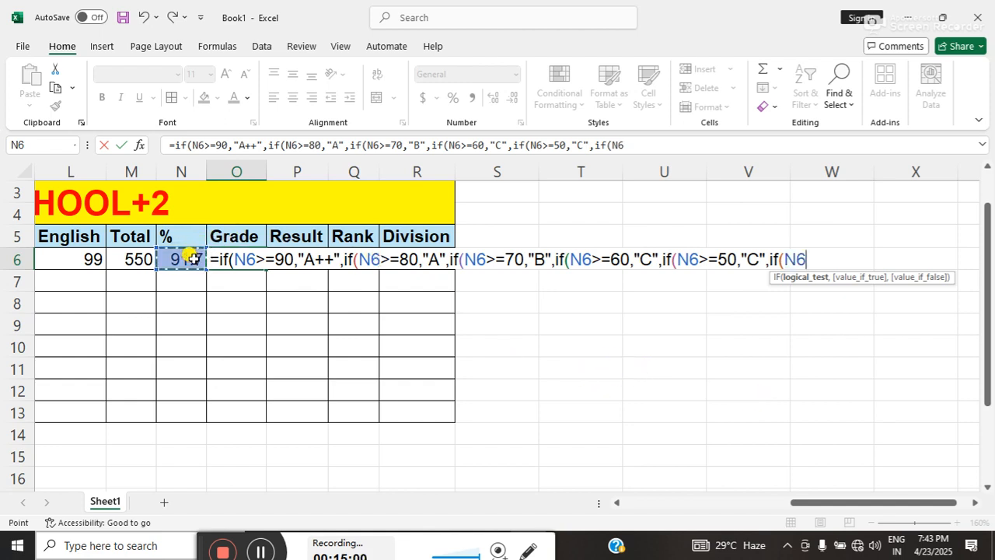
pyautogui.write('>=40')
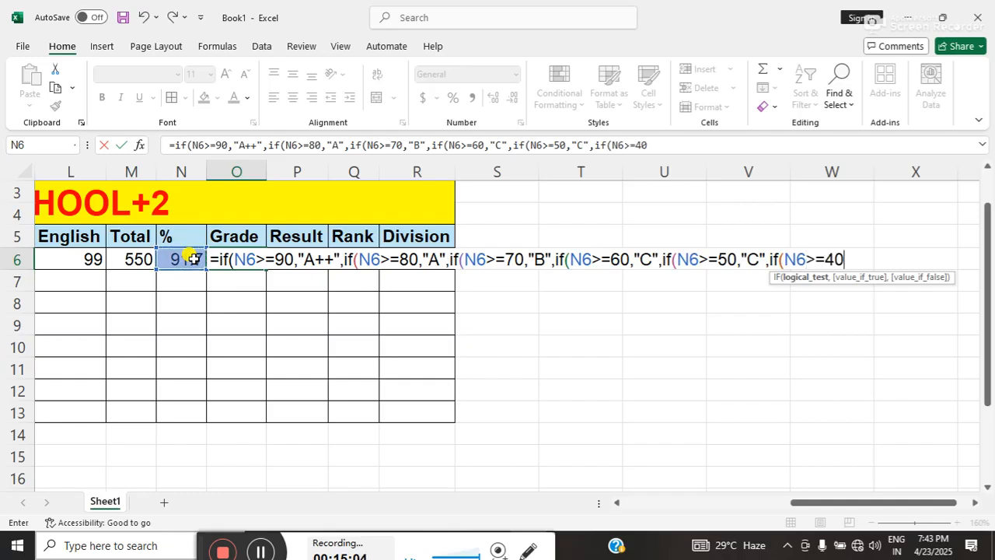
pyautogui.write(',')
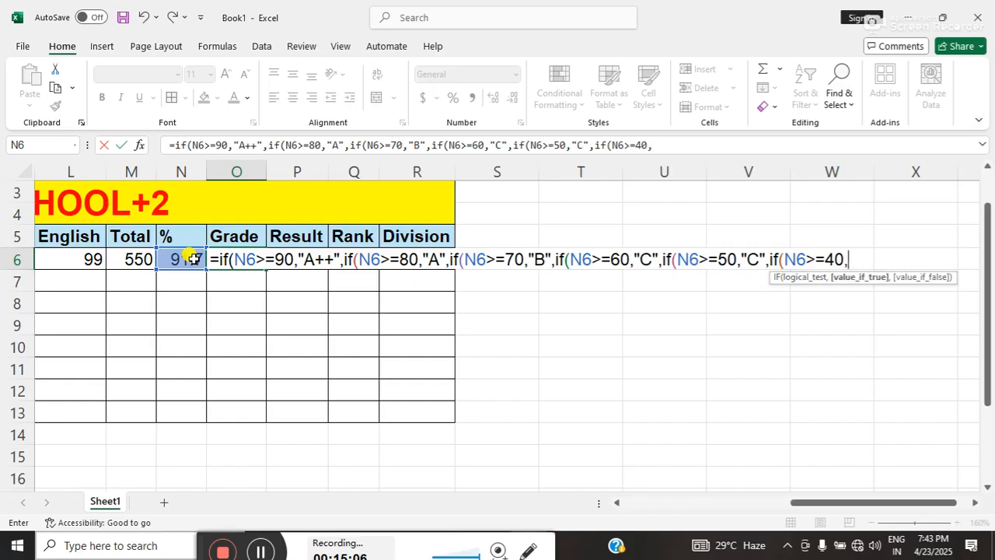
pyautogui.write('"D",')
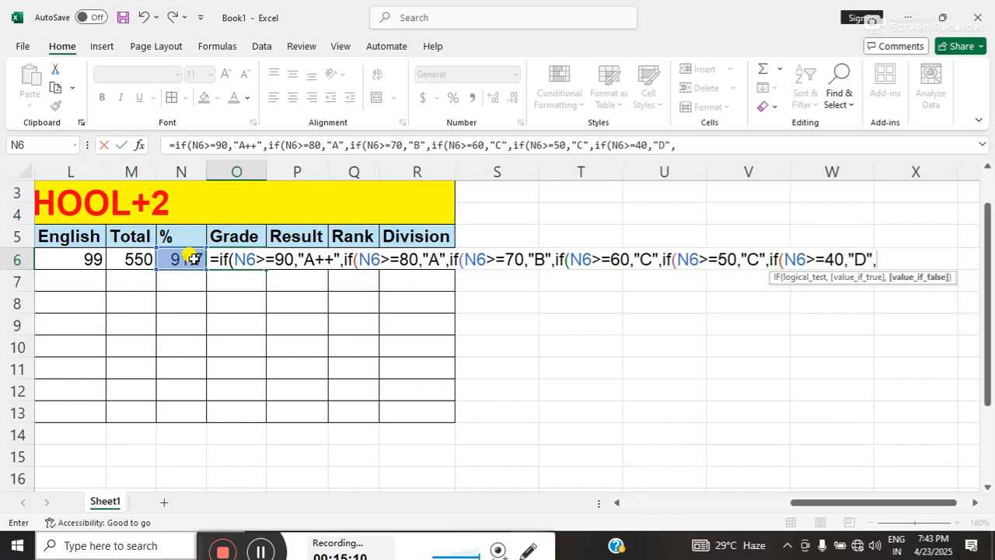
pyautogui.write('if')
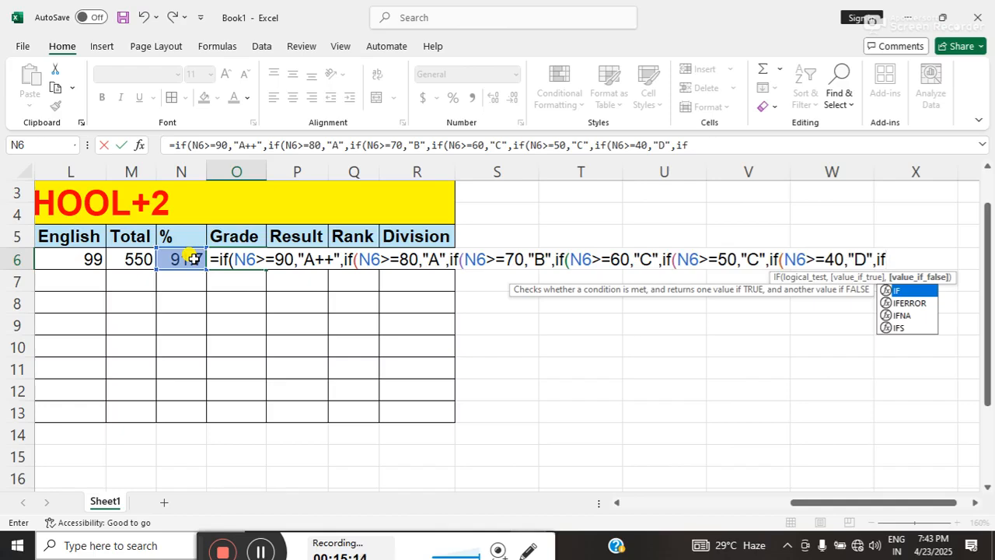
pyautogui.write('(')
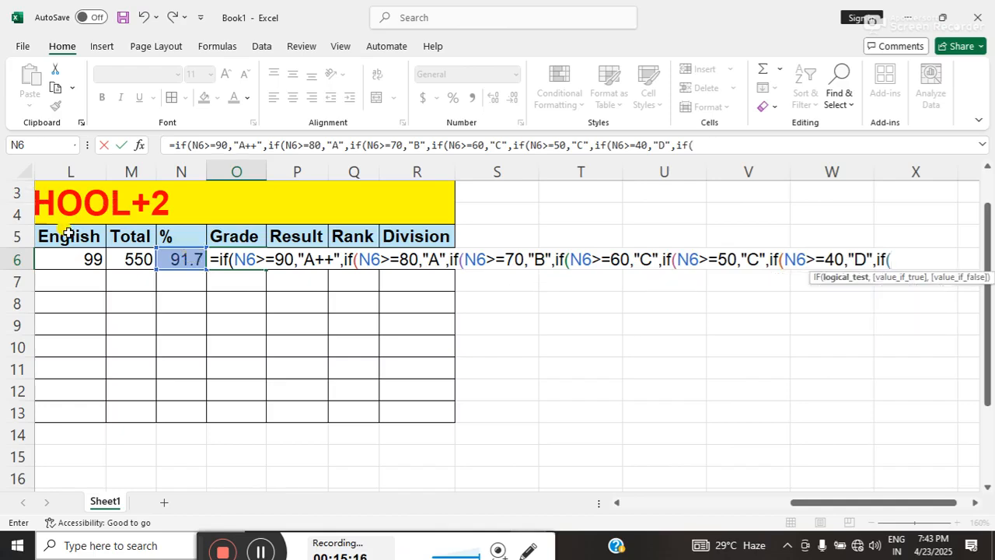
# Begin a seventh nested IF in the O6 grade formula with a greater-than-or-equal test on N6.
pyautogui.click(178, 257)
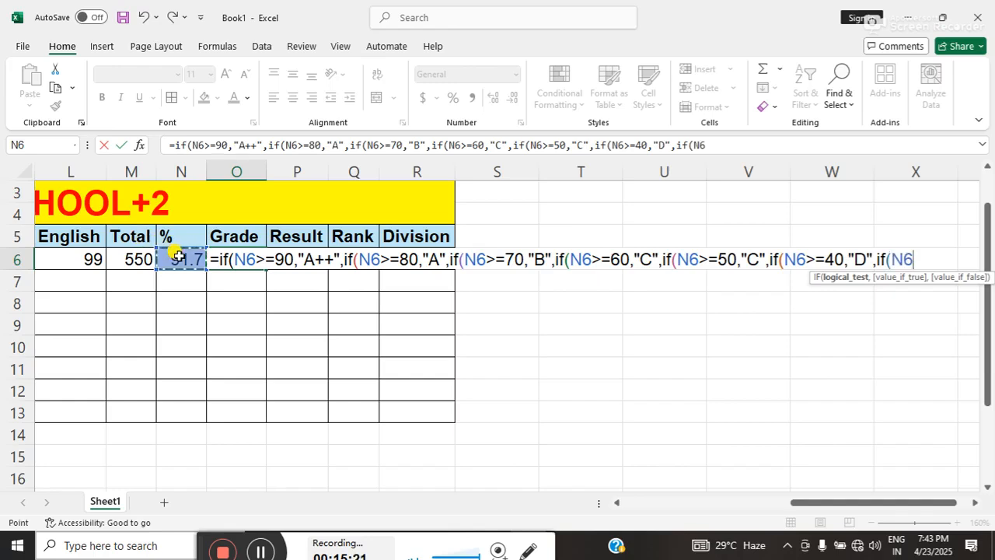
pyautogui.write('>=')
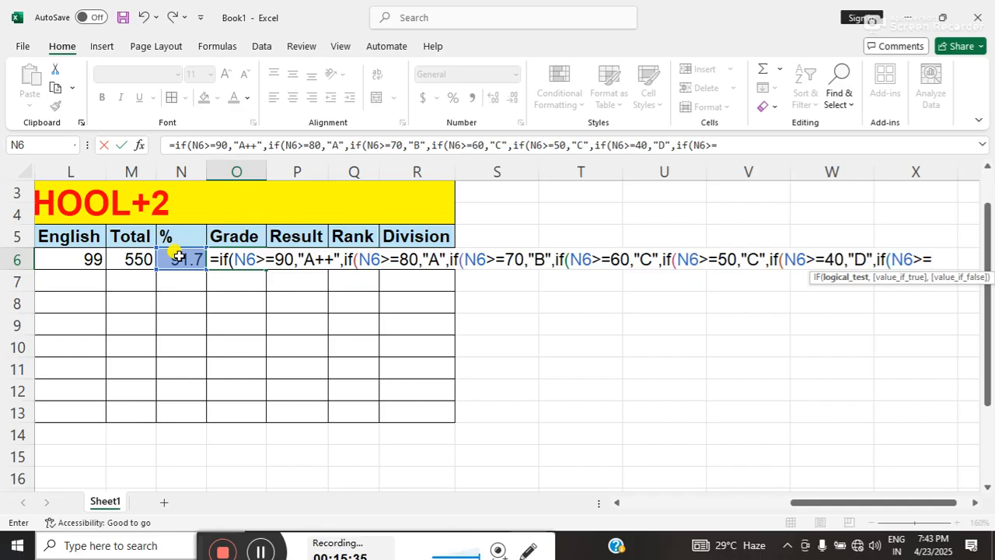
# Complete the seventh IF's test as N6>=33 in the O6 grade formula, with "E" as its true value.
pyautogui.write('33,"')
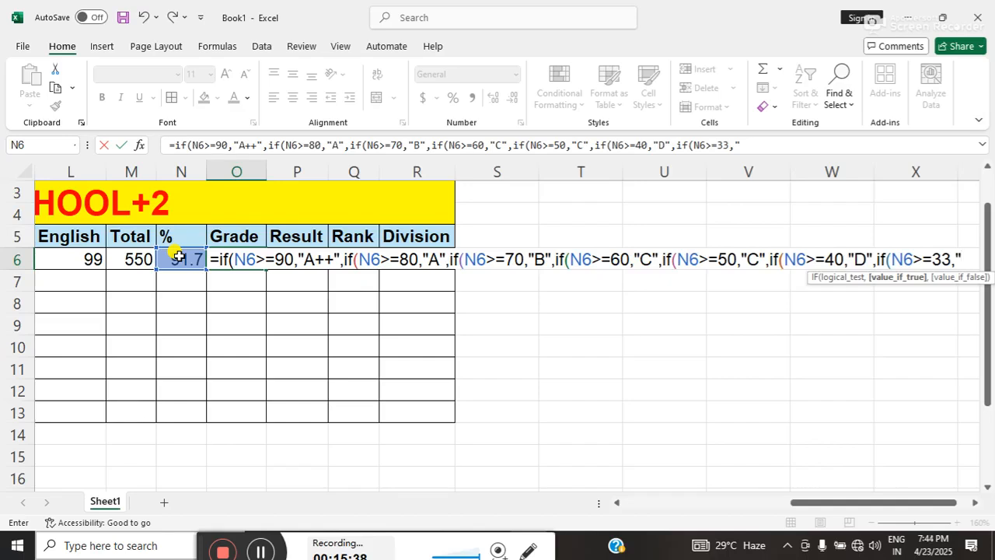
pyautogui.write('E')
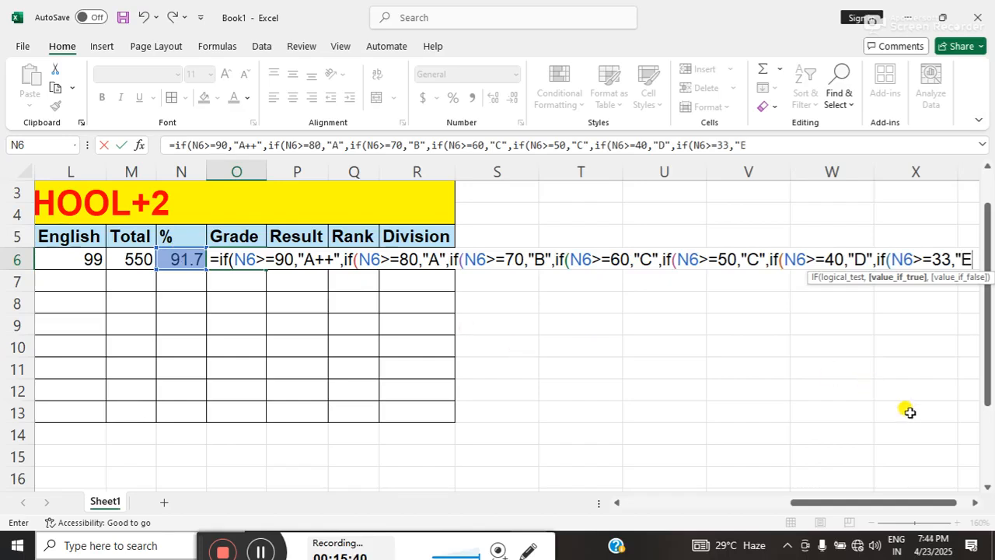
pyautogui.click(977, 503)
pyautogui.click(977, 503)
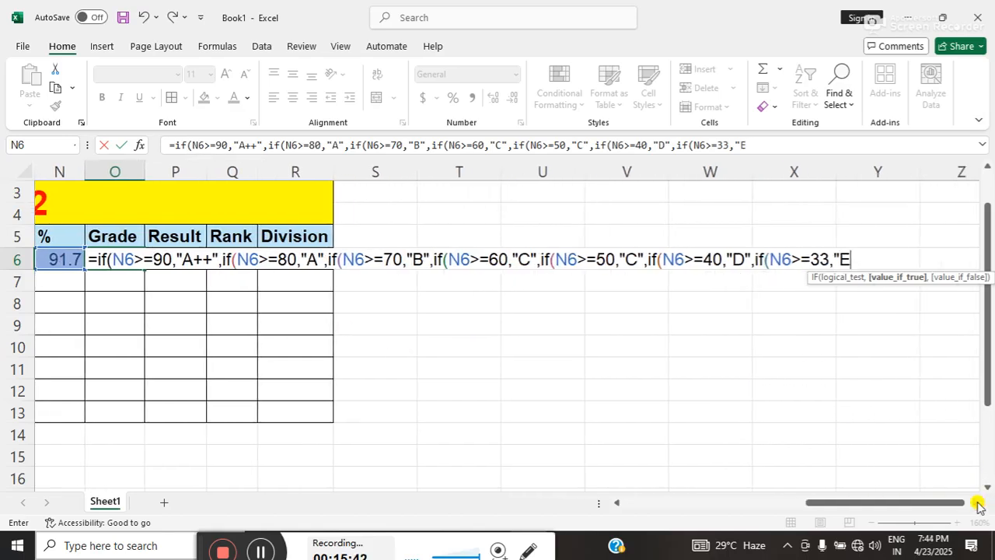
pyautogui.write('"')
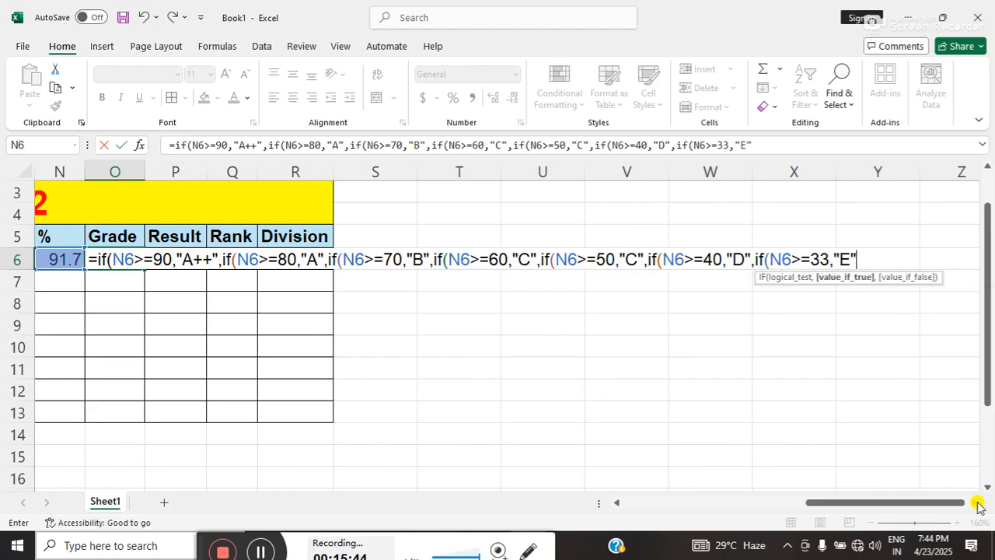
pyautogui.write(',')
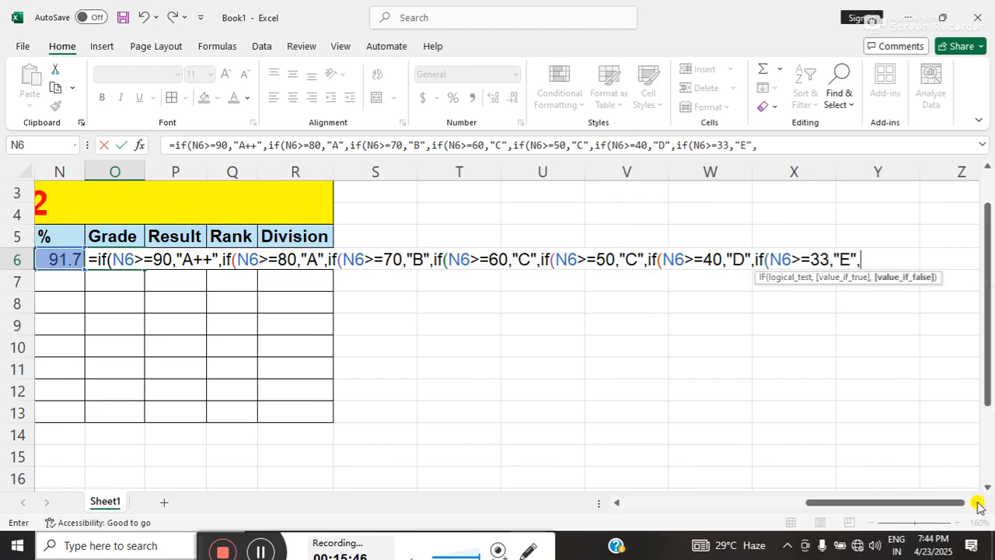
pyautogui.write('"fail')
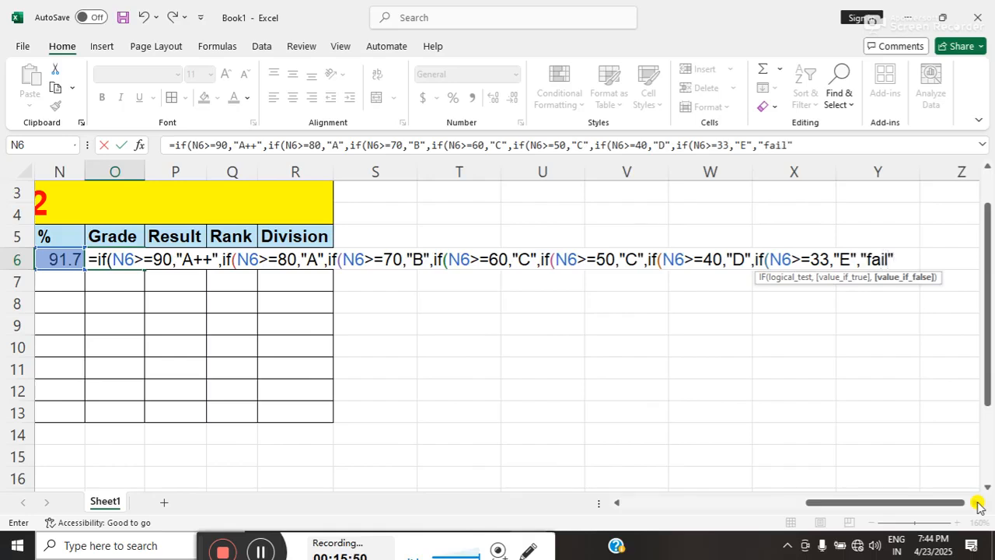
pyautogui.write('")')
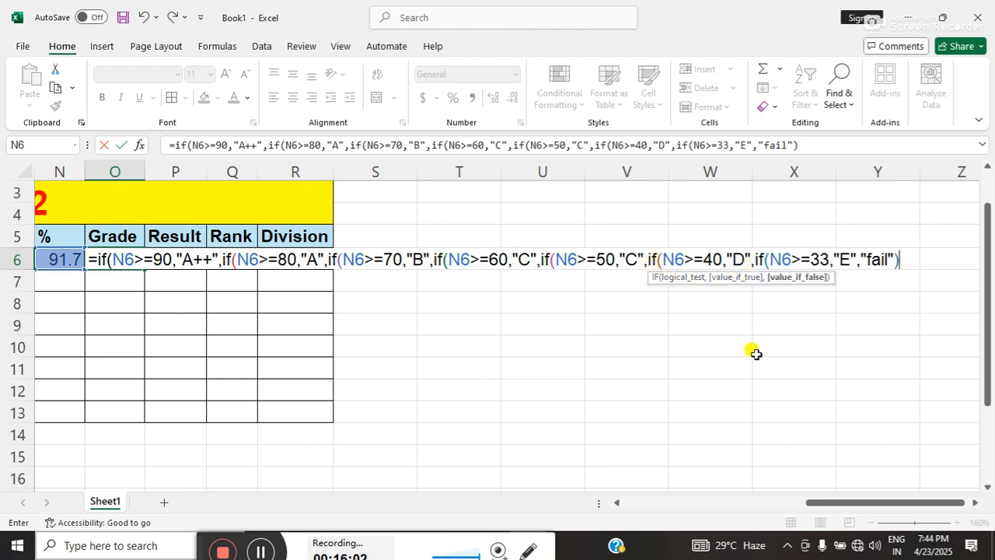
# Set "fail" as the final false value in the O6 grade formula, close all seven IFs and enter the formula.
pyautogui.write('))))')
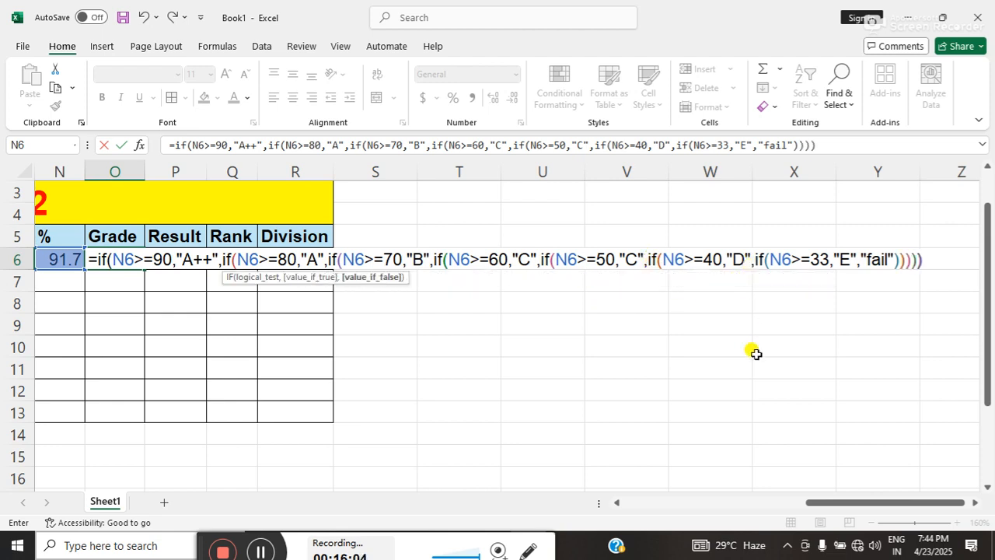
pyautogui.write('))')
pyautogui.press('Return')
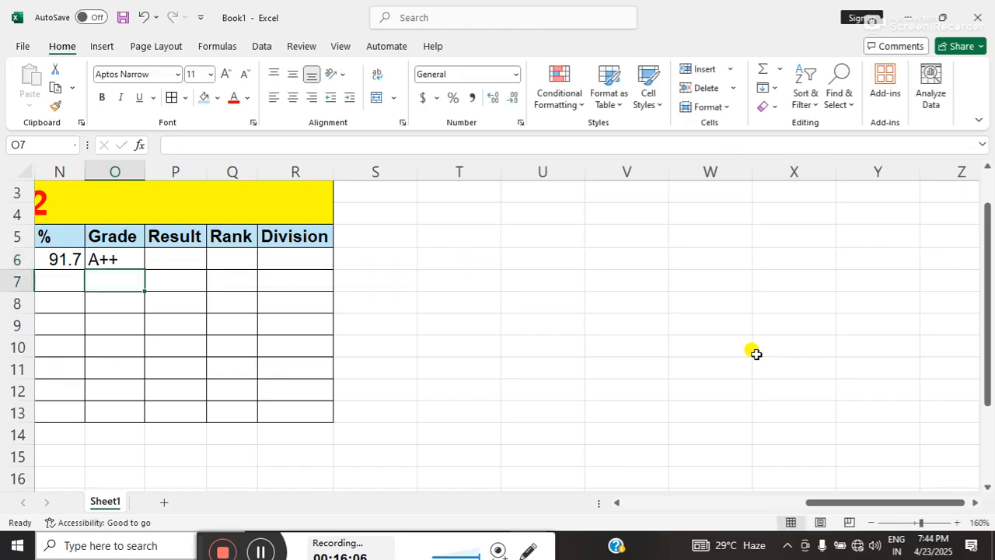
# Fill the grade formula from O6 down to O13.
pyautogui.click(106, 260)
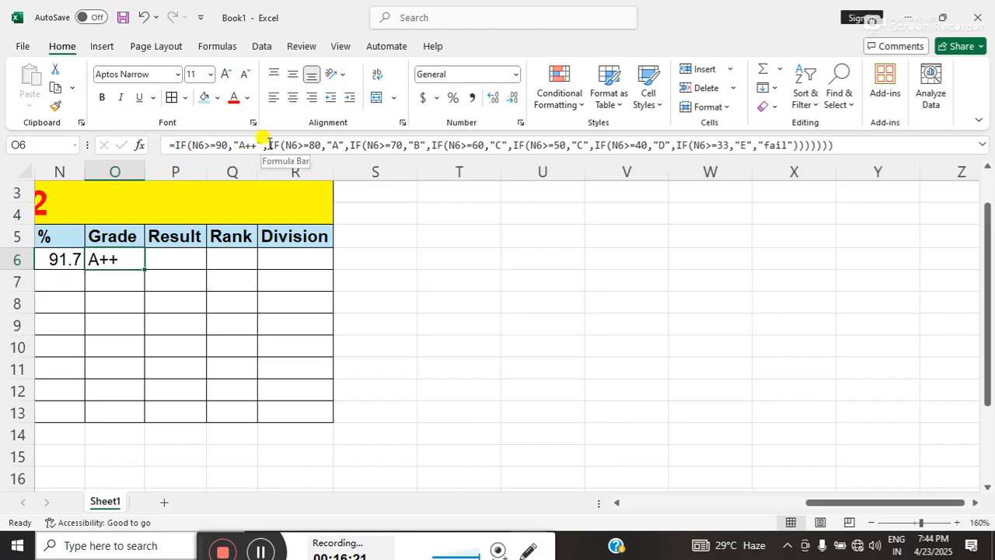
pyautogui.moveTo(826, 498); pyautogui.dragTo(749, 492)
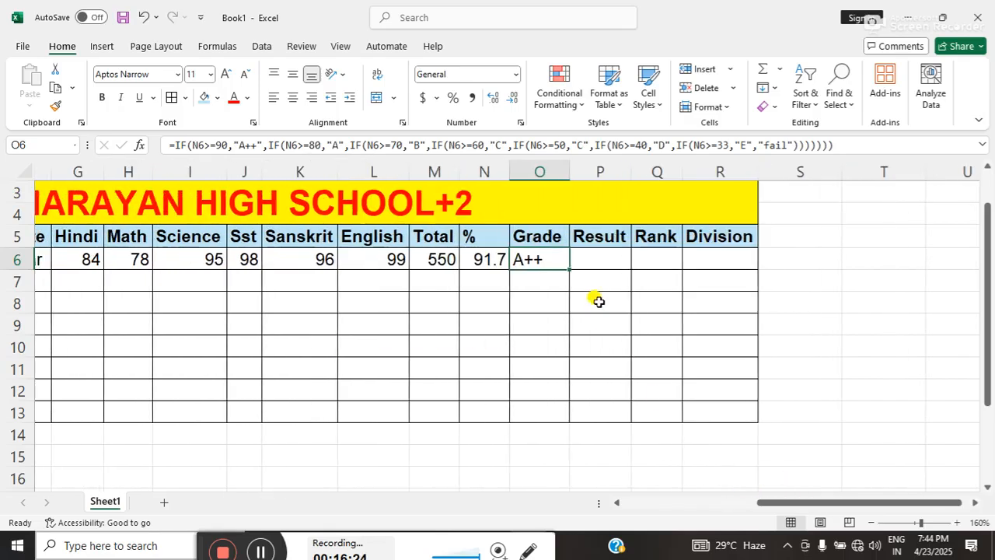
pyautogui.moveTo(569, 268); pyautogui.dragTo(573, 425)
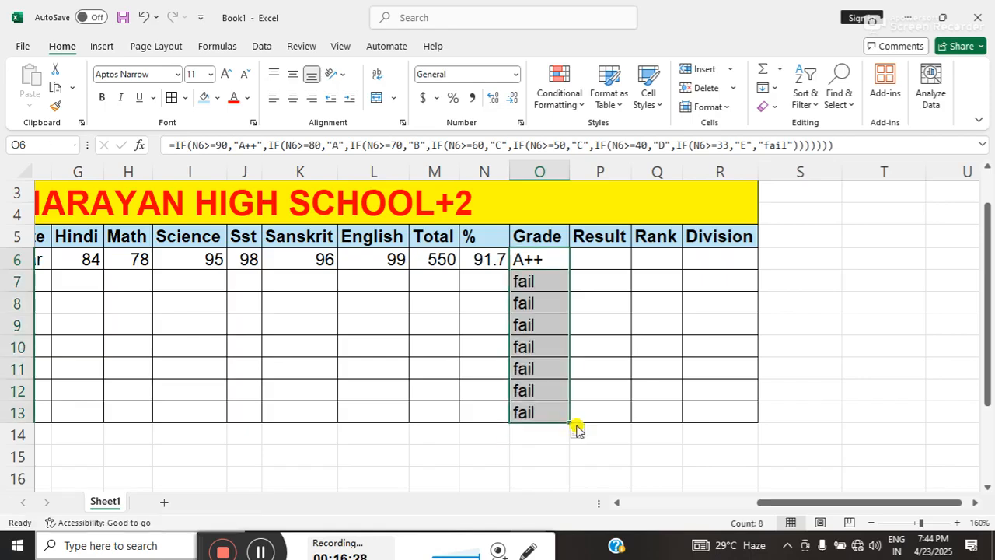
# Fill the percentage formula in N6 and the total formula in M6 down to row 13.
pyautogui.click(488, 260)
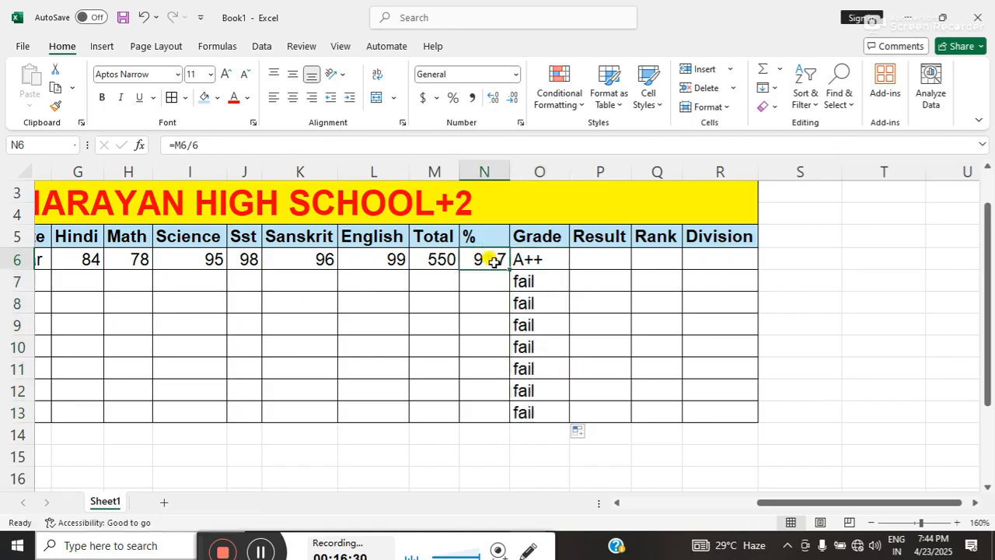
pyautogui.moveTo(508, 268); pyautogui.dragTo(498, 414)
pyautogui.click(429, 250)
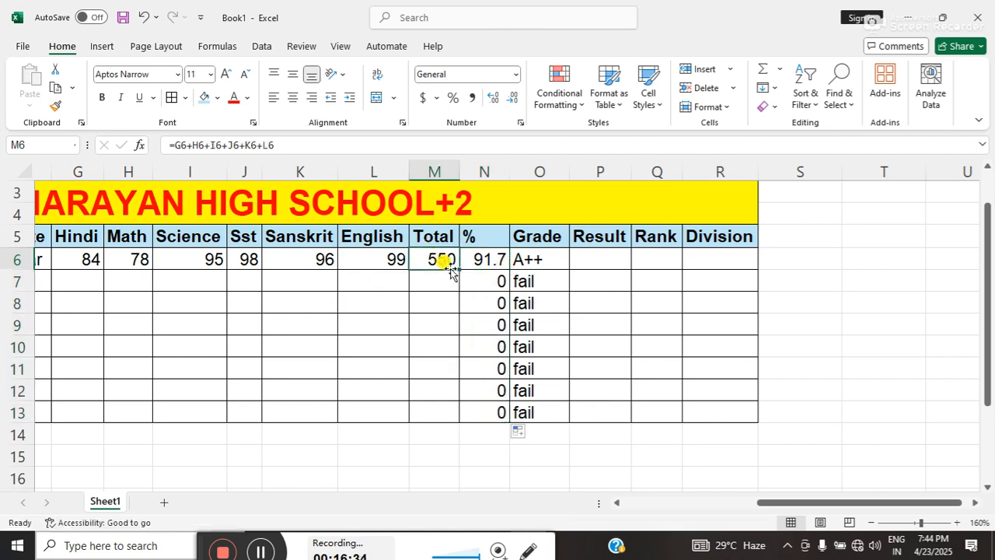
pyautogui.moveTo(458, 268); pyautogui.dragTo(434, 417)
# Enter the second student's marks in row 7: English 78, Sanskrit 98 and Sst 68.
pyautogui.click(378, 281)
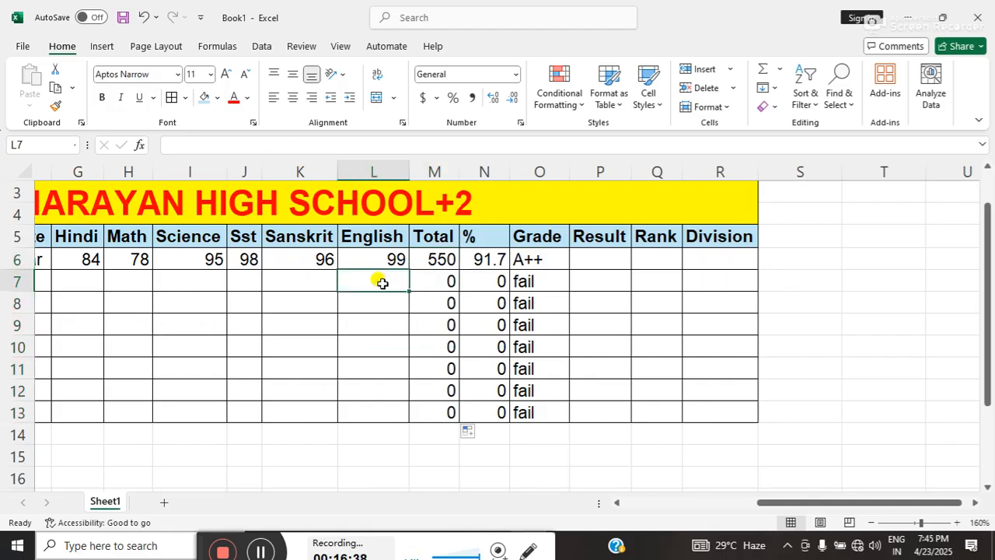
pyautogui.write('78')
pyautogui.press('Left')
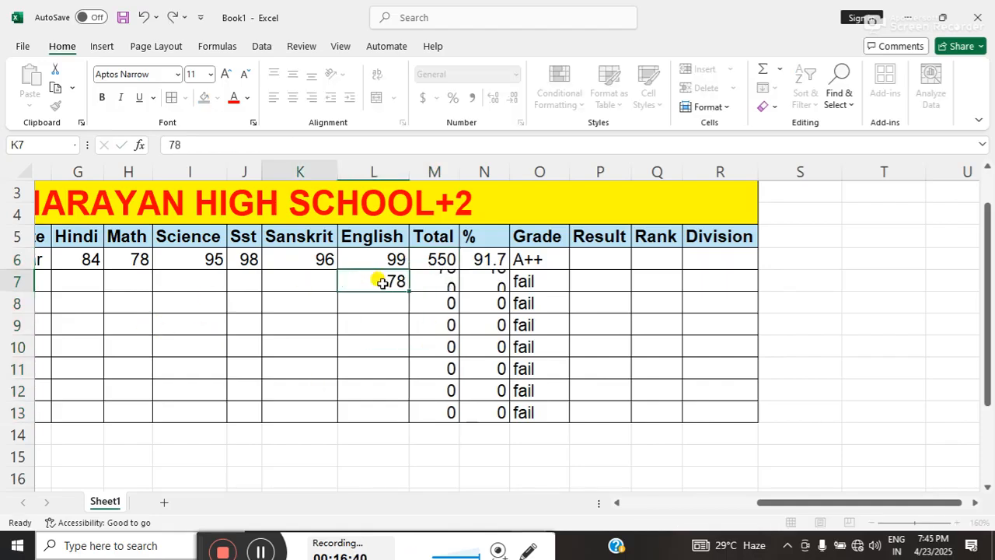
pyautogui.write('98')
pyautogui.press('Left')
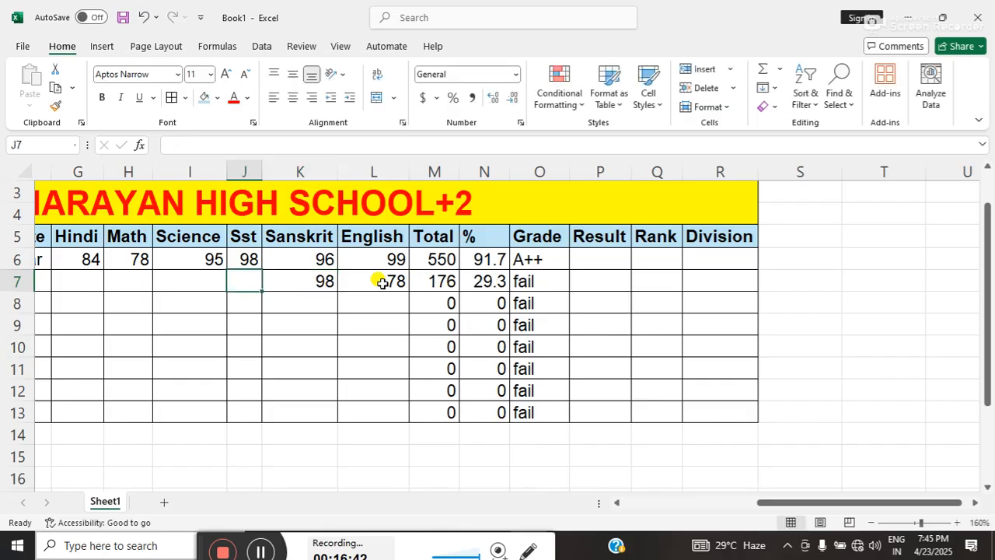
pyautogui.write('68')
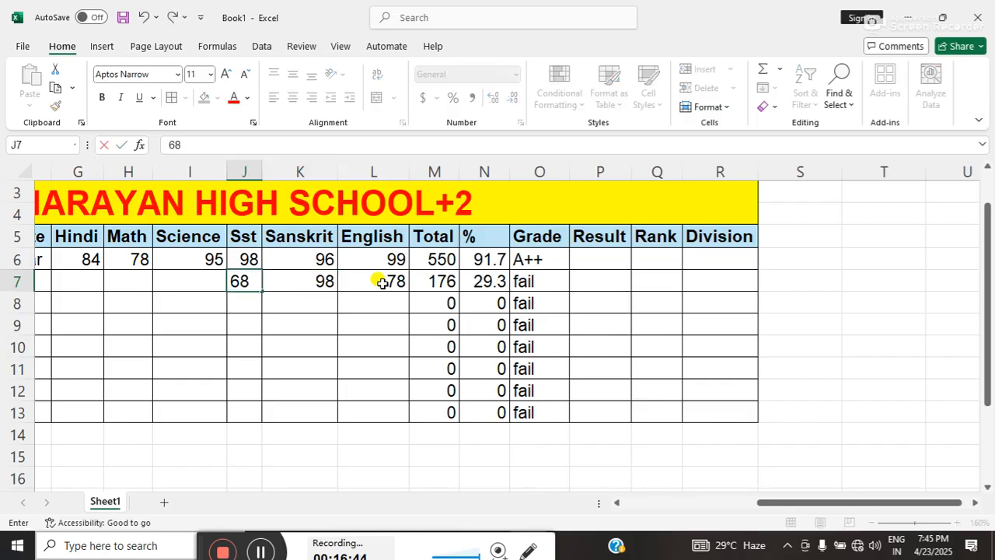
pyautogui.write('59')
pyautogui.press('BackSpace')
pyautogui.press('BackSpace')
pyautogui.press('Left')
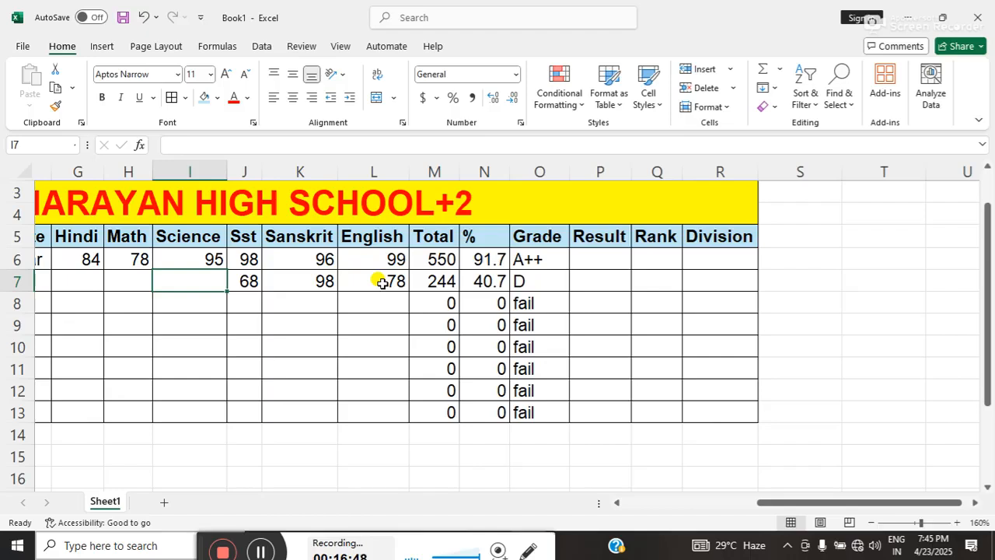
# Enter Science 58, Math 88 and Hindi 99 in row 7, and check the row's percentage and grade formulas.
pyautogui.write('58')
pyautogui.press('Left')
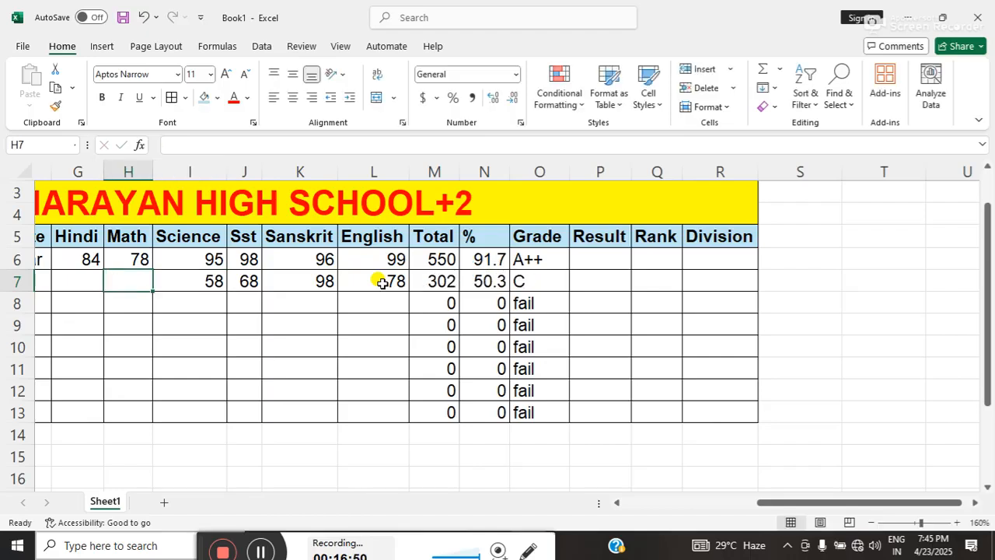
pyautogui.write('88')
pyautogui.press('Left')
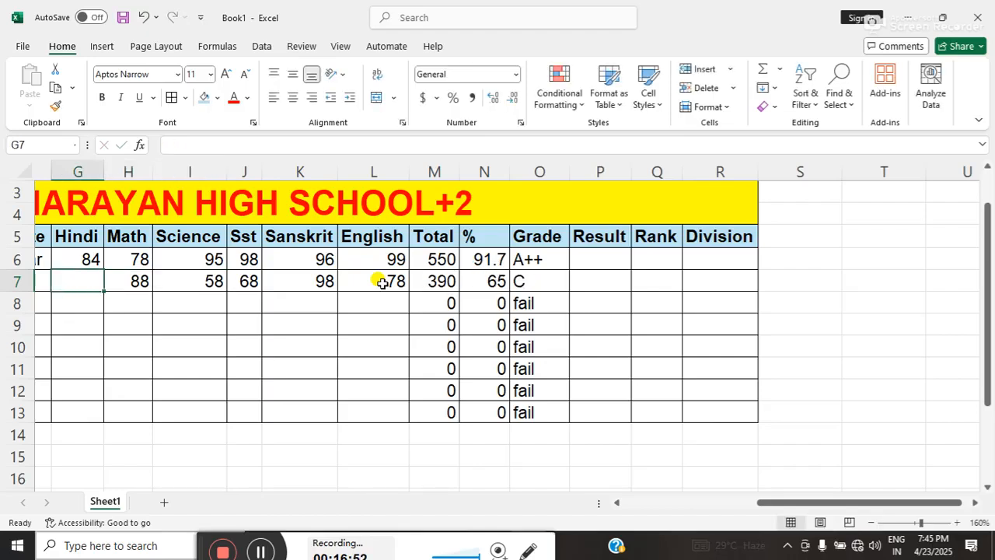
pyautogui.write('99')
pyautogui.press('Left')
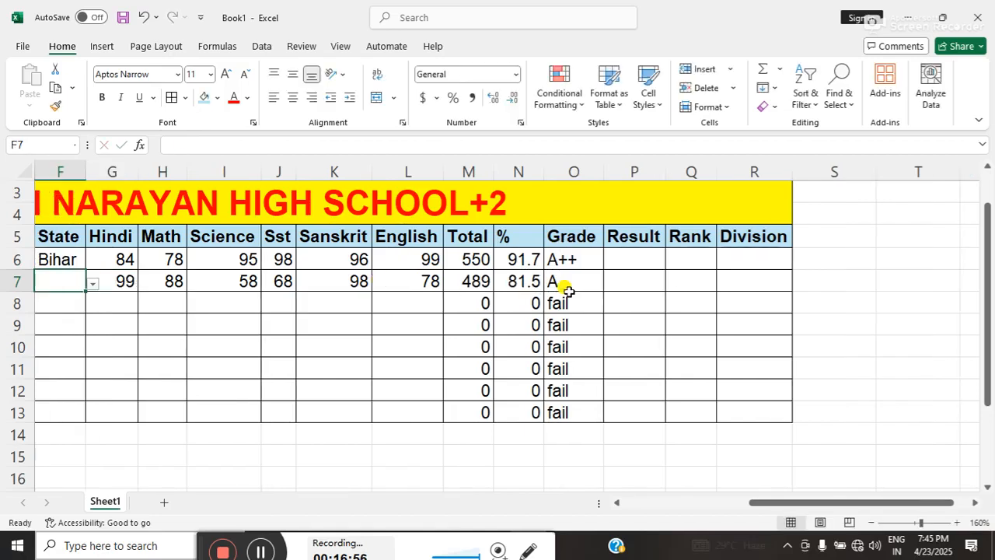
pyautogui.click(522, 282)
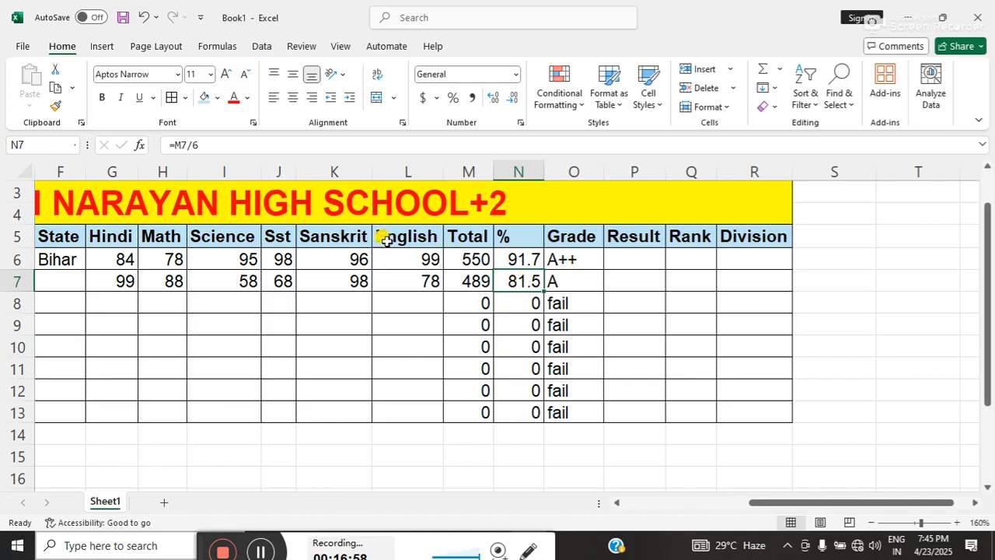
pyautogui.click(556, 278)
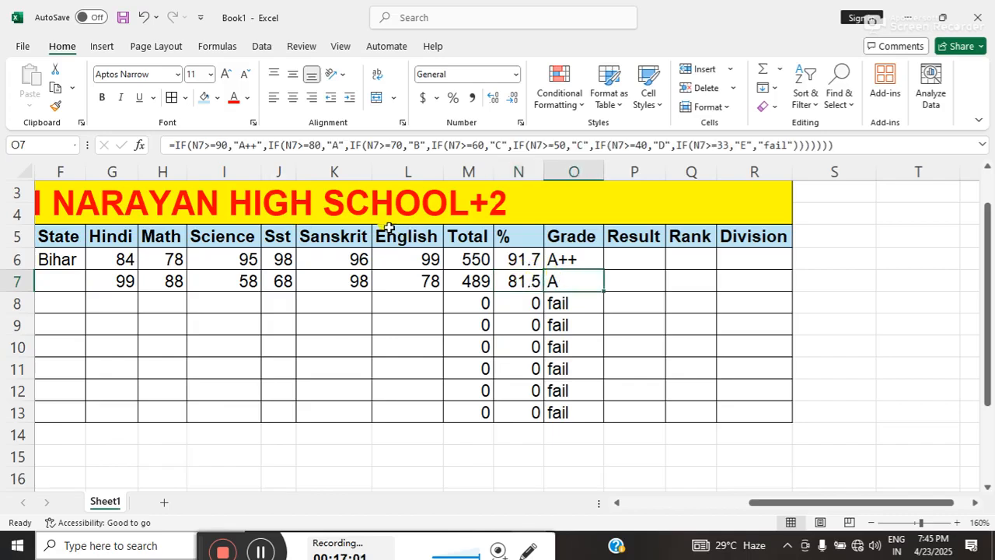
# Begin an IF formula for the result in P6 with the test min(N6)>33.
pyautogui.click(616, 265)
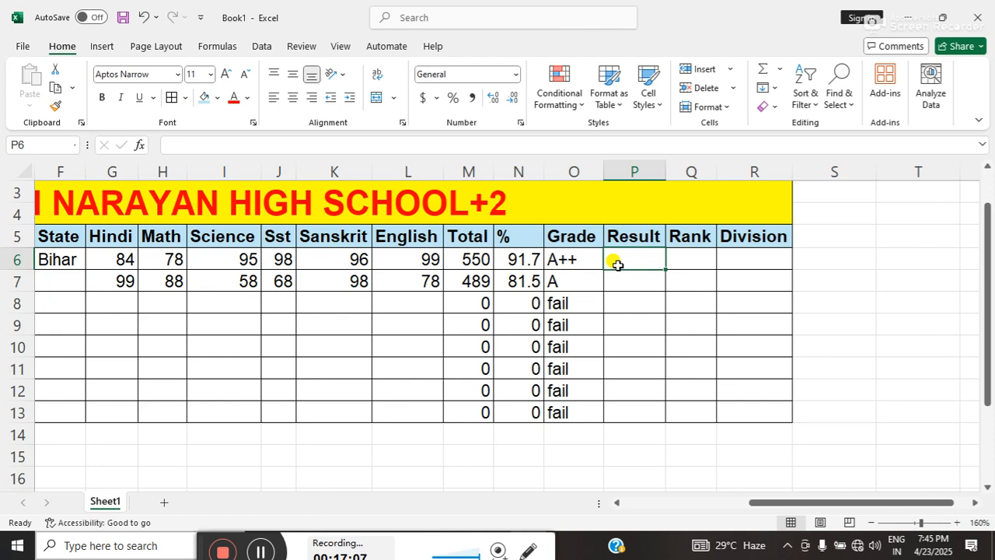
pyautogui.write('=i')
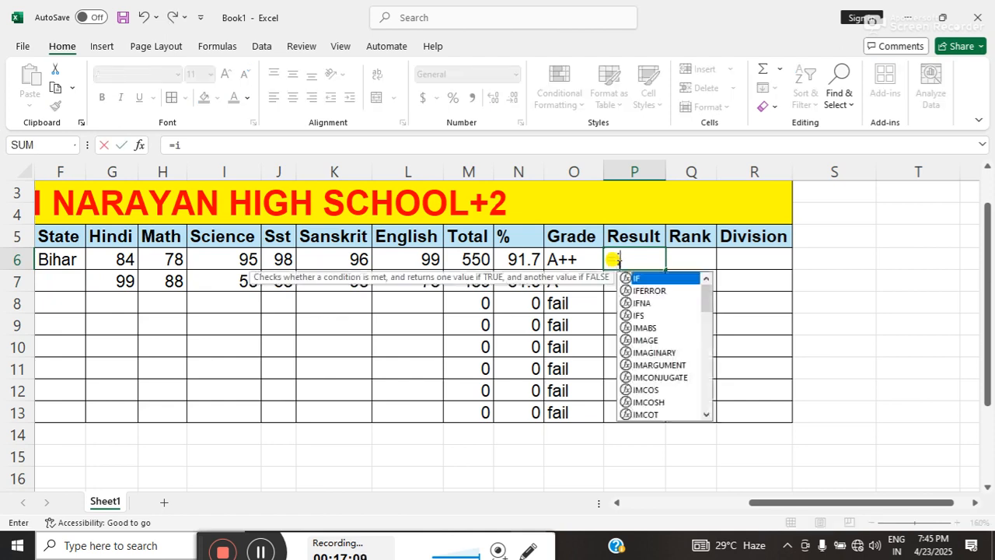
pyautogui.write('f(')
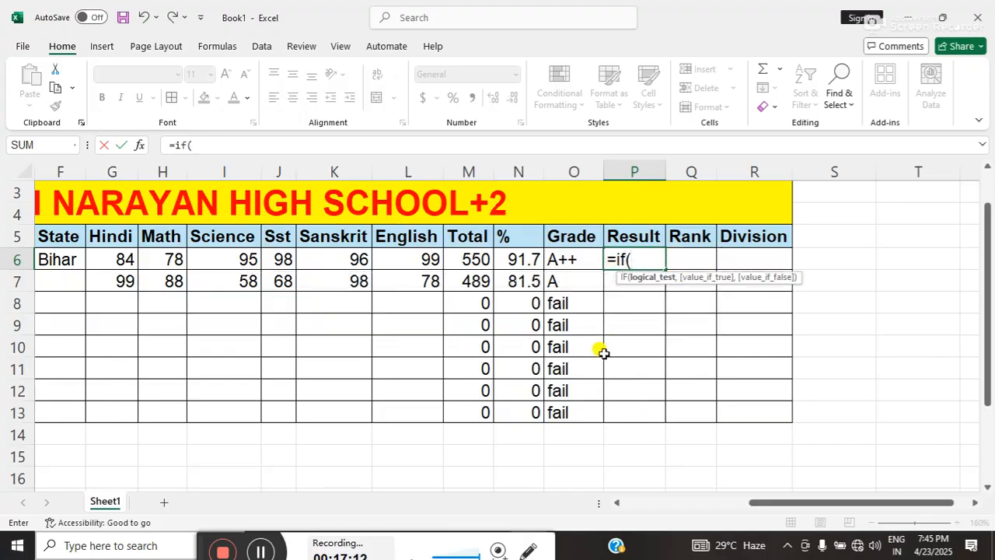
pyautogui.write('min')
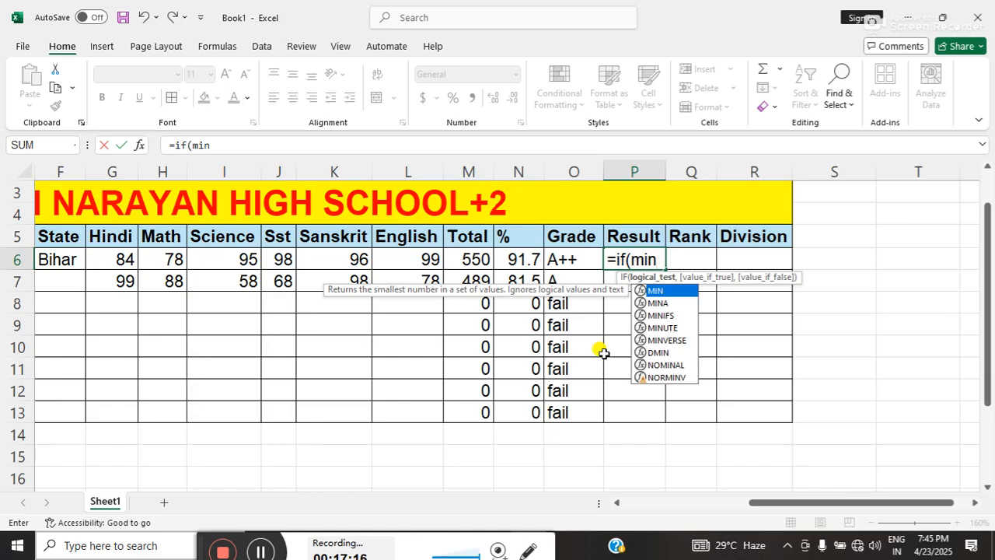
pyautogui.write('(')
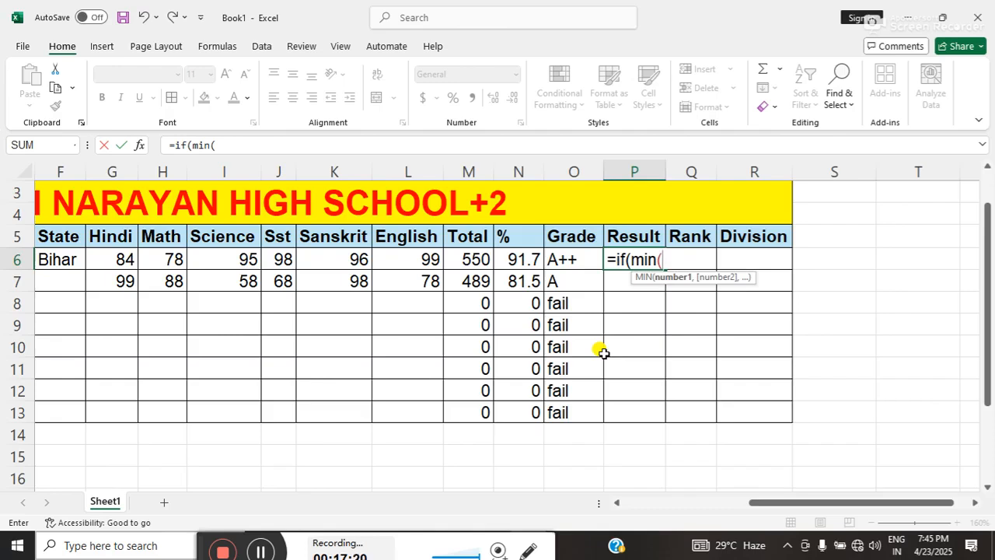
pyautogui.click(517, 265)
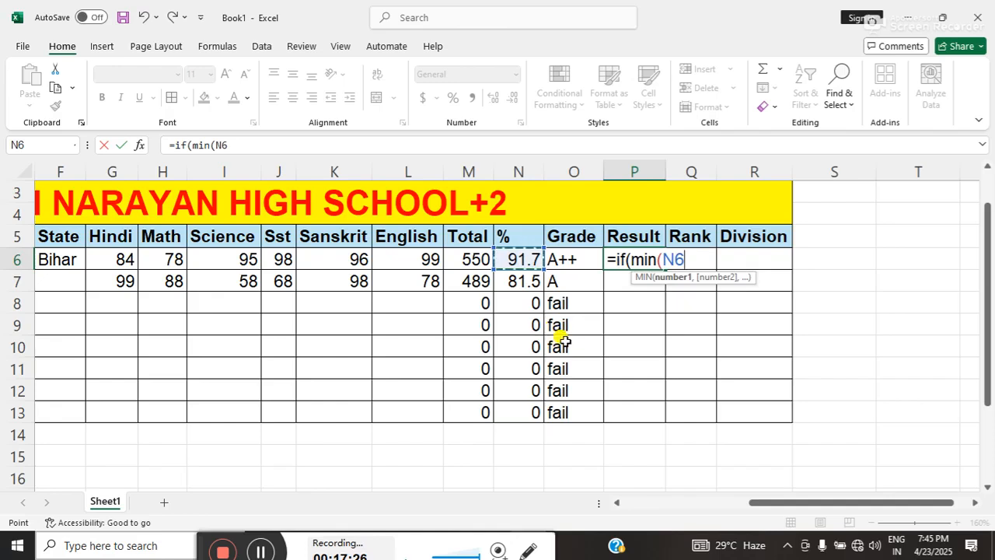
pyautogui.write(')')
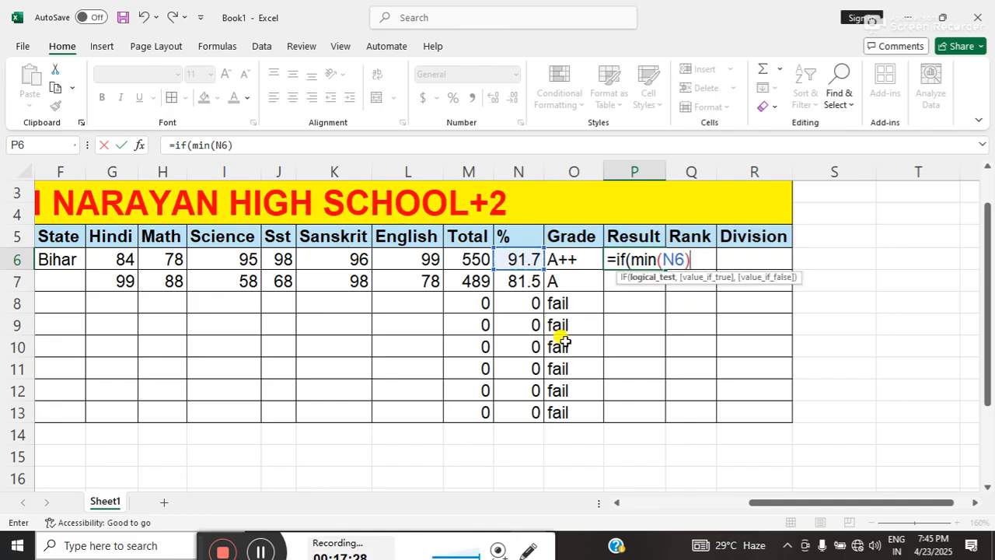
pyautogui.write('>33,"')
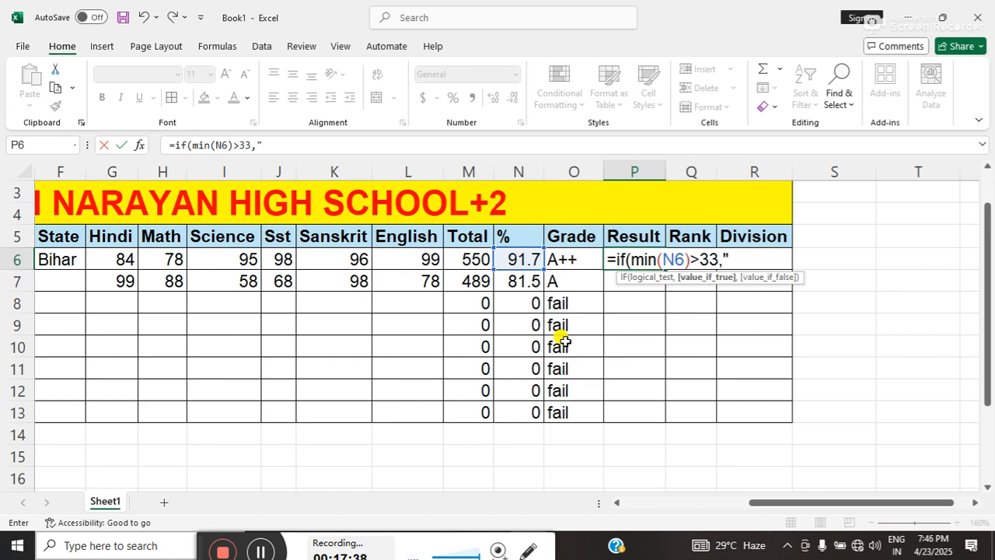
pyautogui.write('p')
# Add "Pass" as the value if true in the P6 result formula.
pyautogui.press('BackSpace')
pyautogui.write('Pass"')
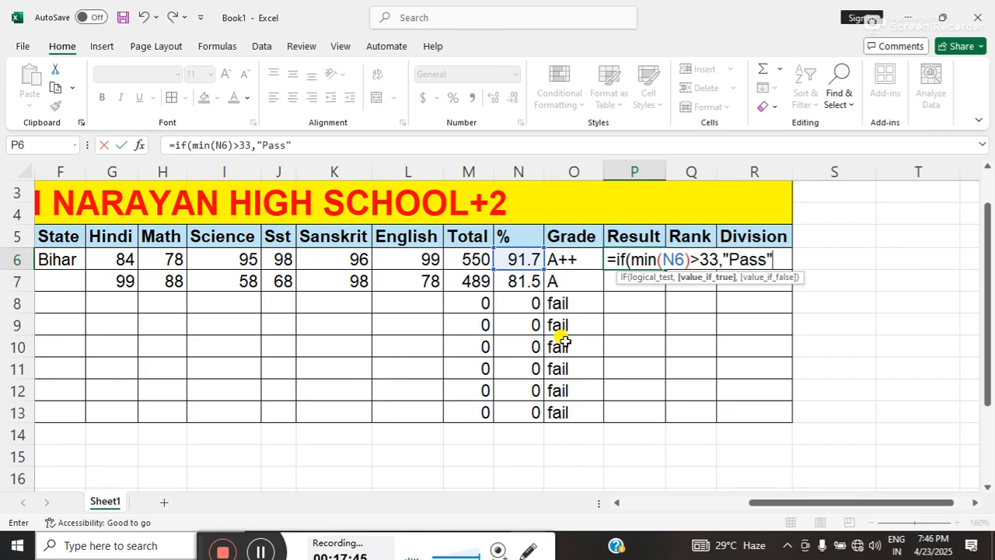
pyautogui.write(',')
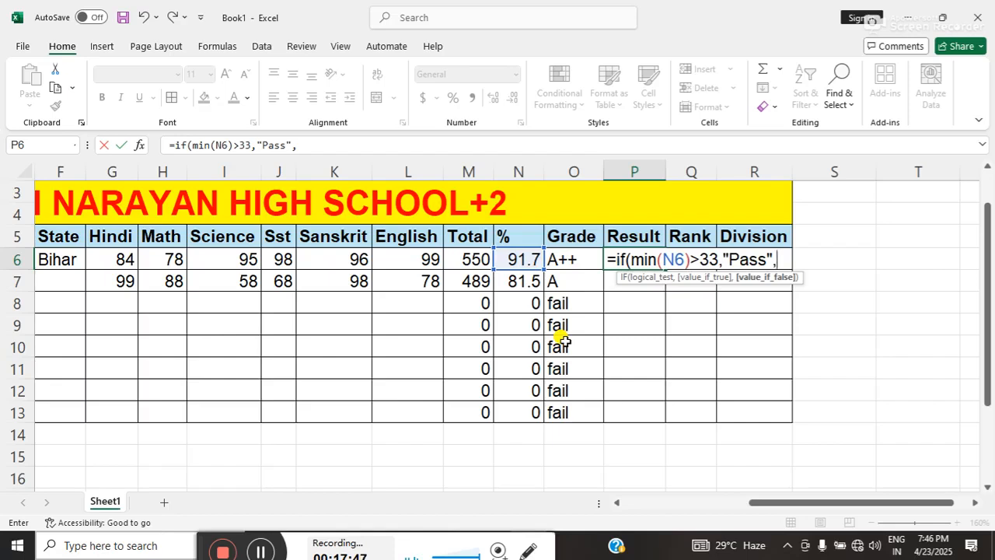
pyautogui.write('"fail')
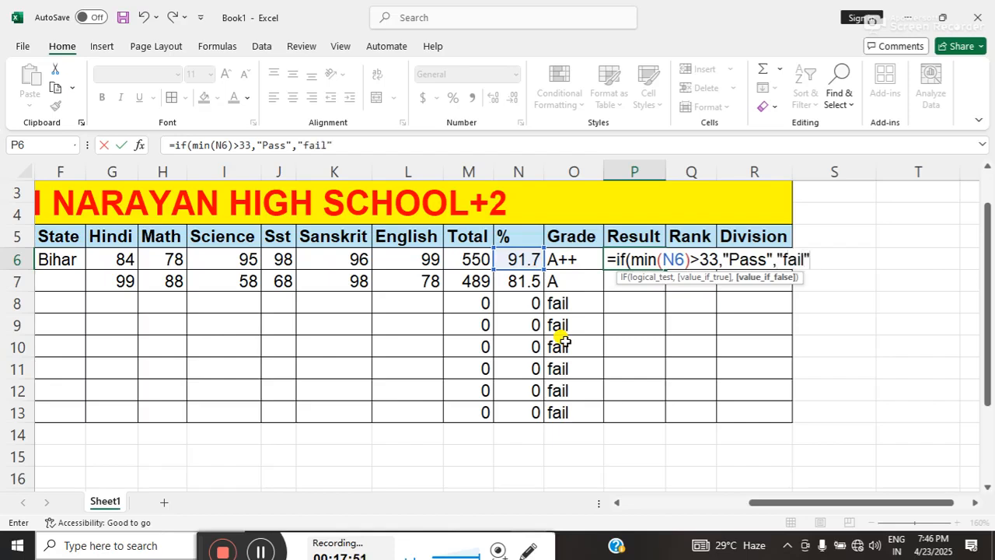
# Complete the P6 formula with "Fail" as the value if false and fill it down to row 13.
pyautogui.press('BackSpace')
pyautogui.press('BackSpace')
pyautogui.press('BackSpace')
pyautogui.press('BackSpace')
pyautogui.write('Fail')
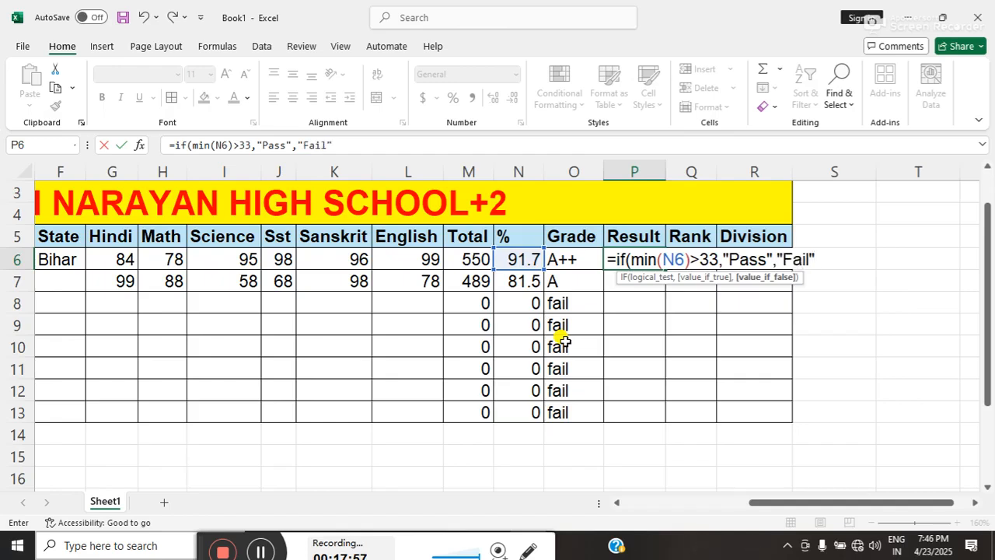
pyautogui.write(')')
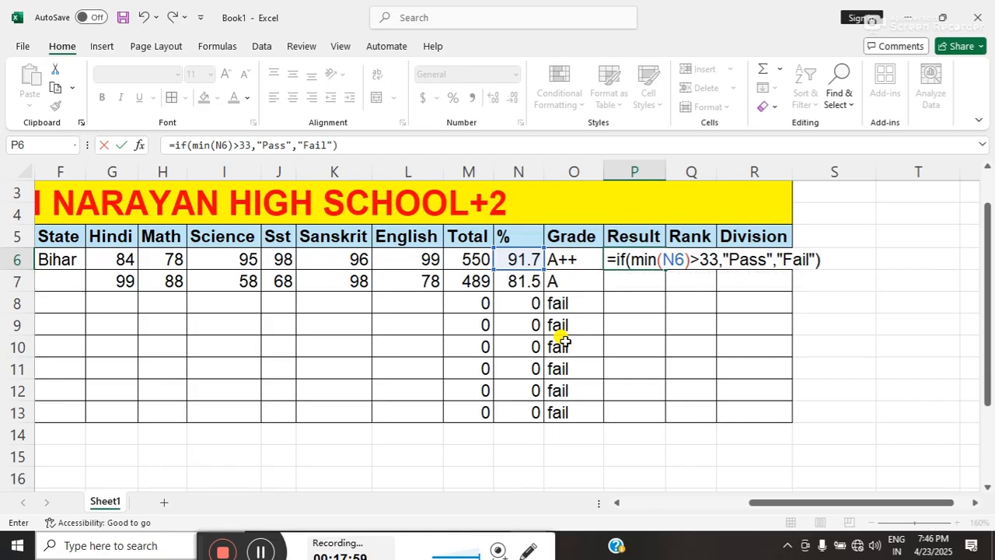
pyautogui.press('Return')
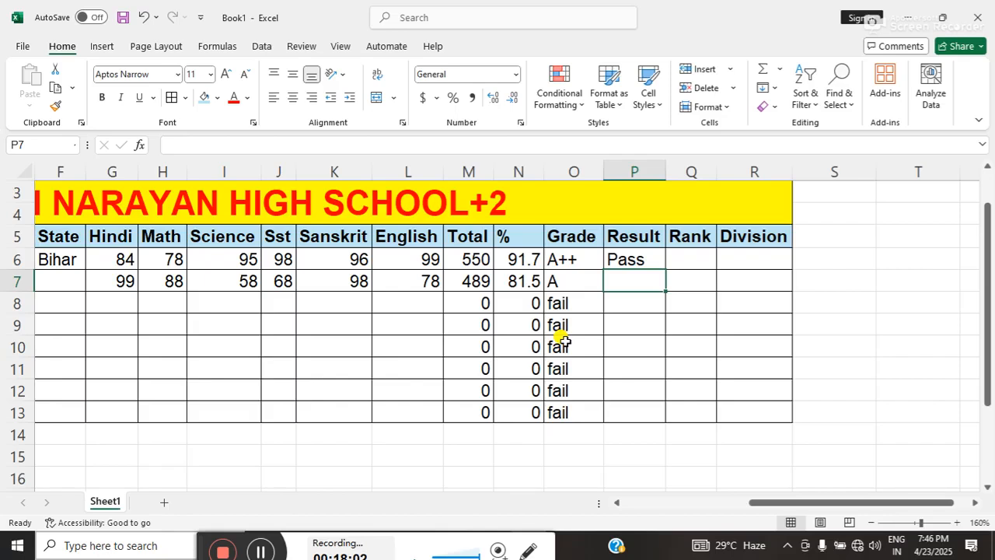
pyautogui.click(629, 259)
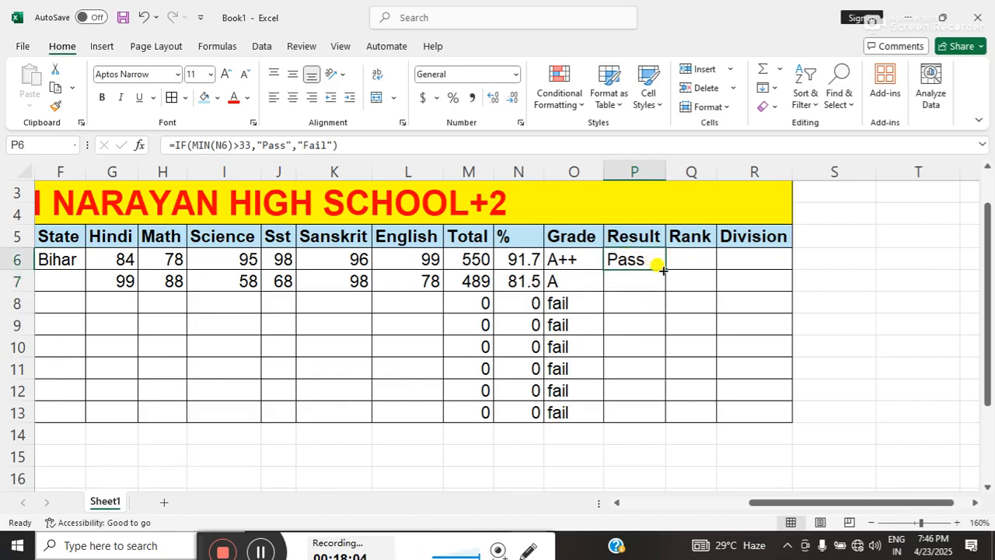
pyautogui.doubleClick(665, 269)
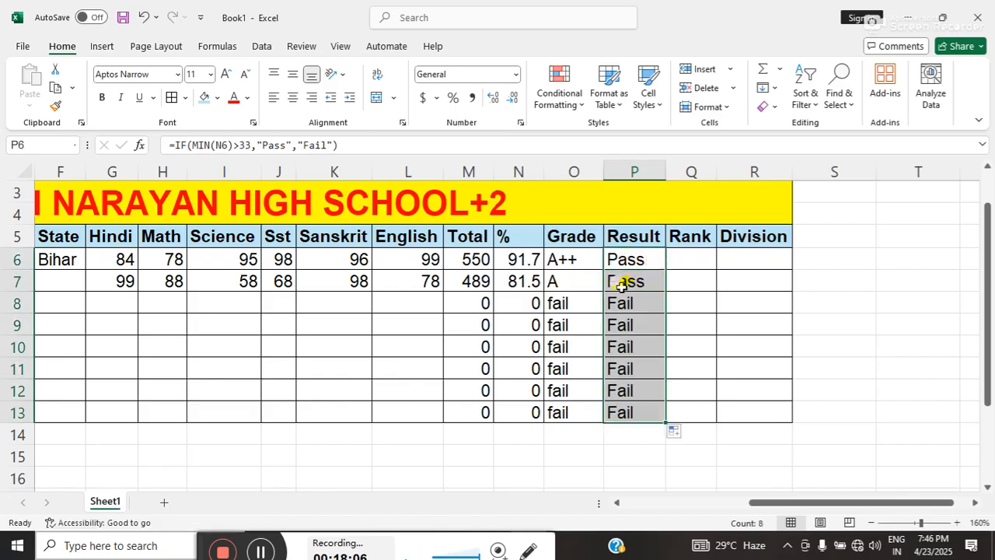
# Write the rank formula =Rank(M6,M6:M13,0) in Q6, ranking the student's total in descending order.
pyautogui.click(680, 260)
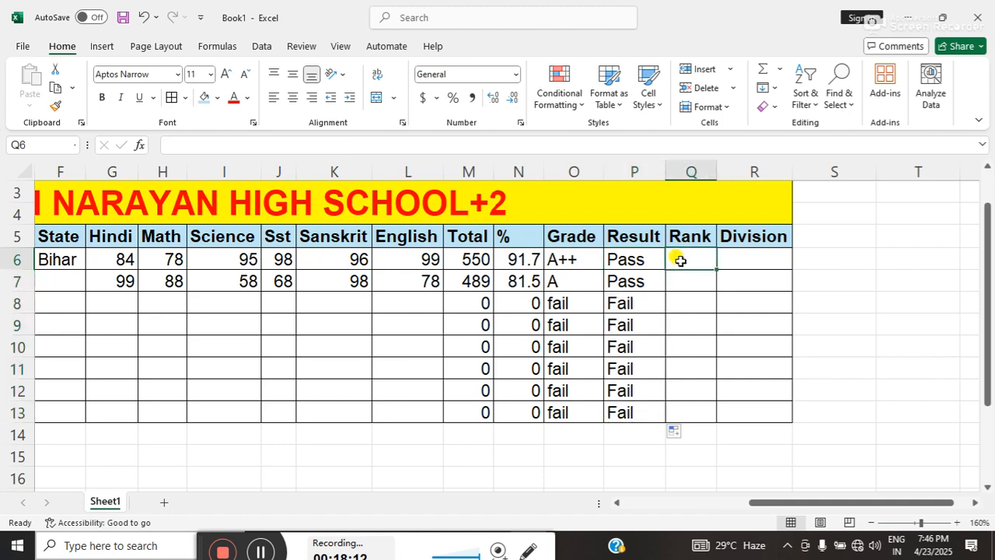
pyautogui.write('=r')
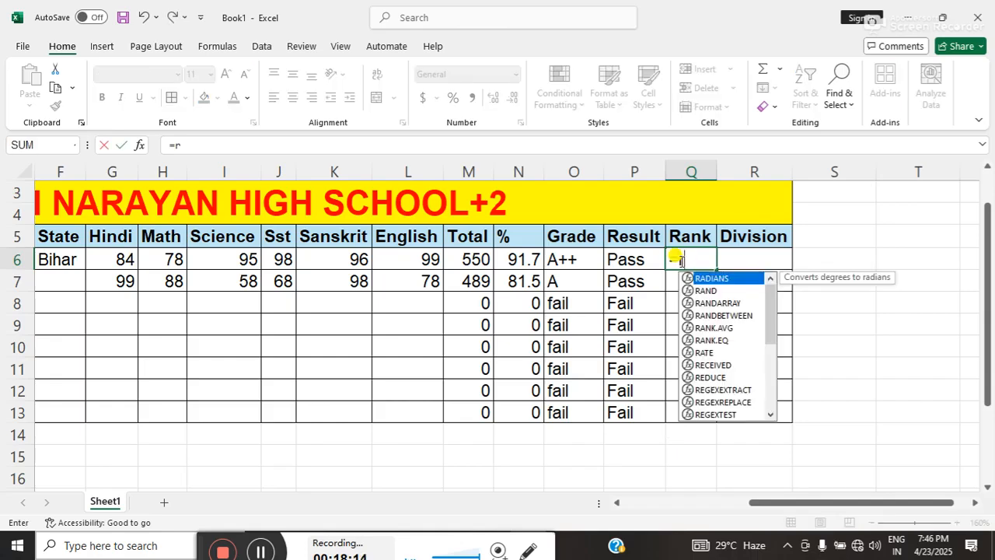
pyautogui.press('BackSpace')
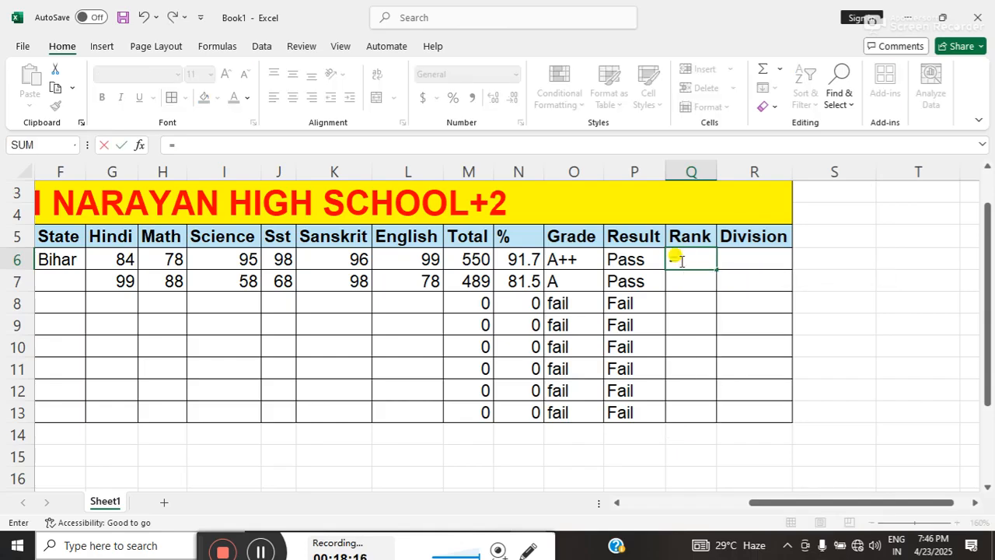
pyautogui.write('Rank(')
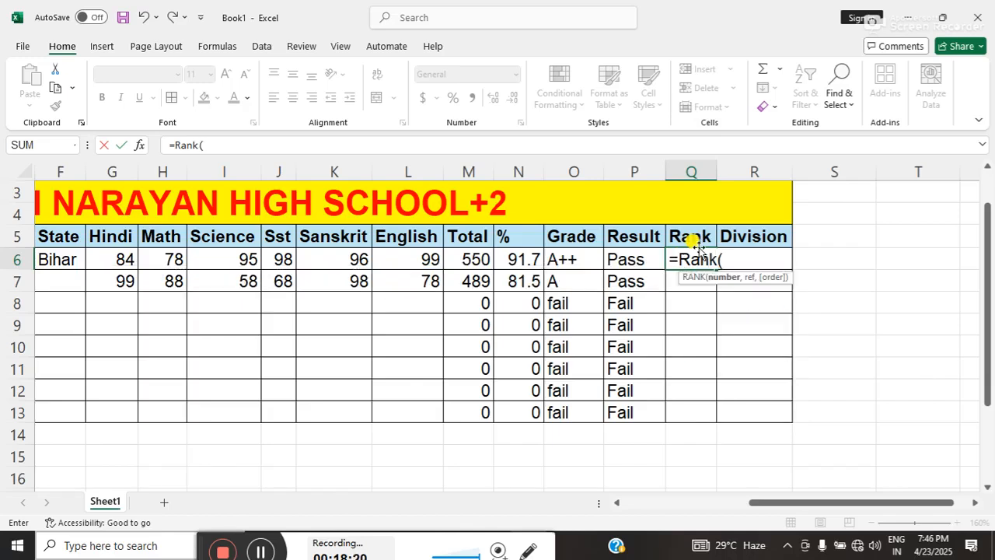
pyautogui.click(464, 261)
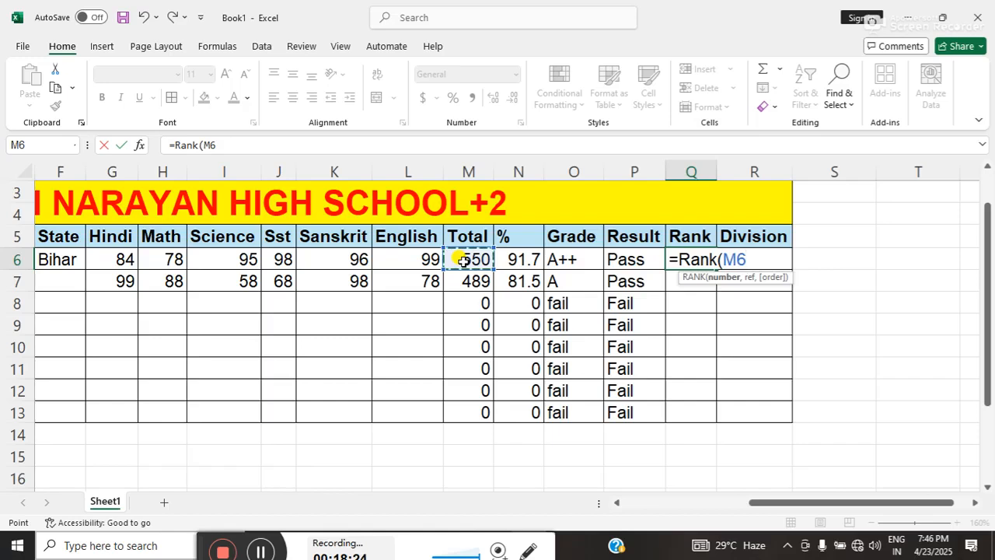
pyautogui.write(',')
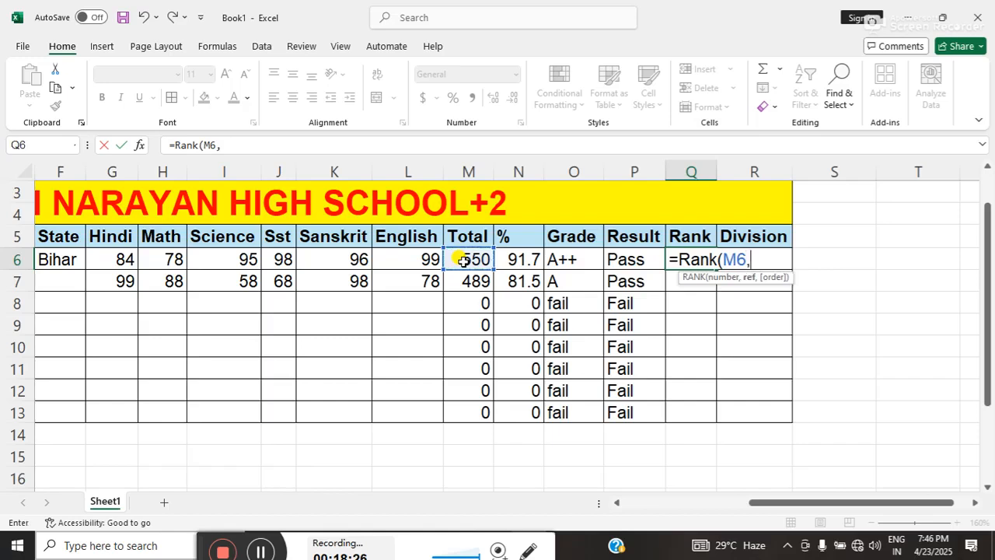
pyautogui.moveTo(464, 260)
pyautogui.mouseDown()
pyautogui.moveTo(471, 258)
pyautogui.moveTo(472, 402)
pyautogui.mouseUp()
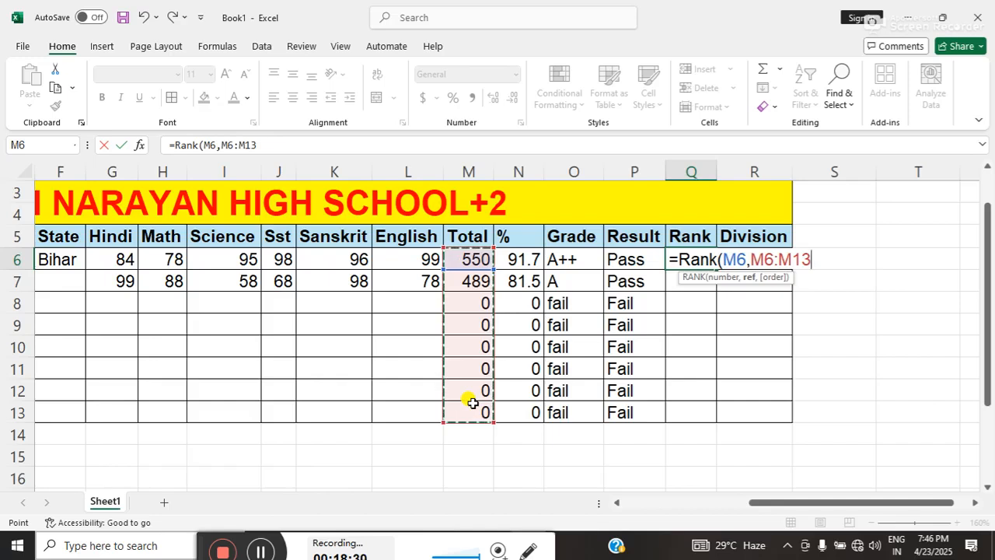
pyautogui.write(',0')
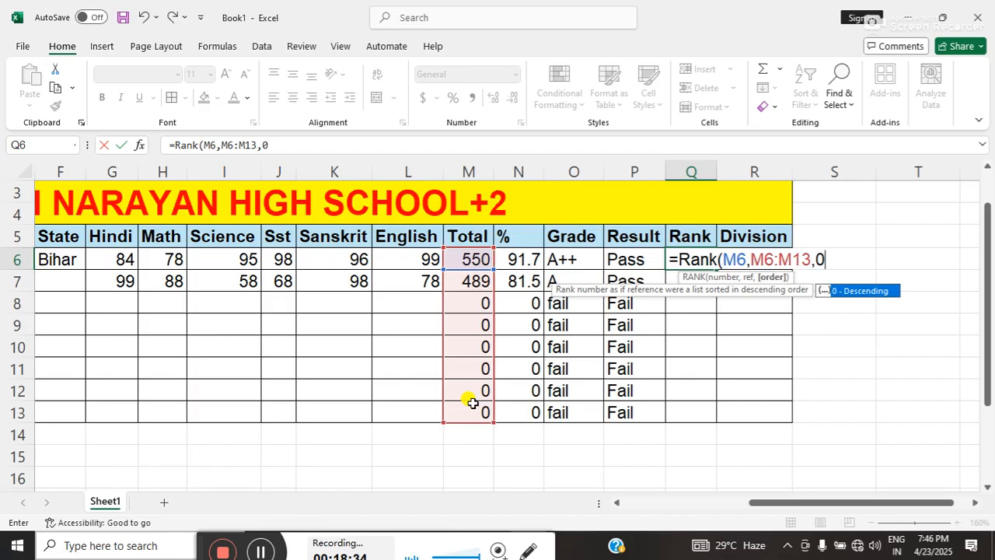
pyautogui.write(')')
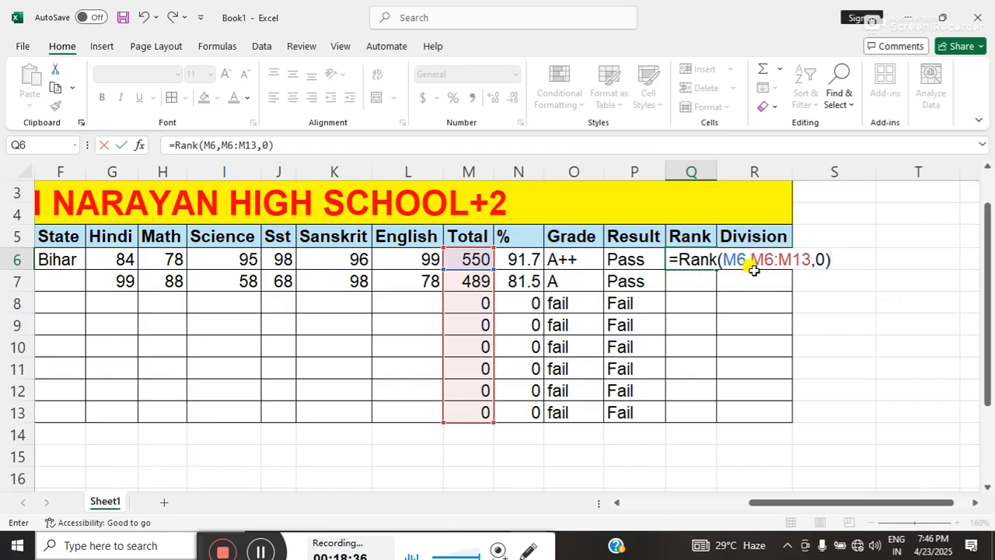
# Make the M6:M13 range absolute in the Q6 rank formula and fill it down to row 13.
pyautogui.moveTo(751, 261); pyautogui.dragTo(809, 263)
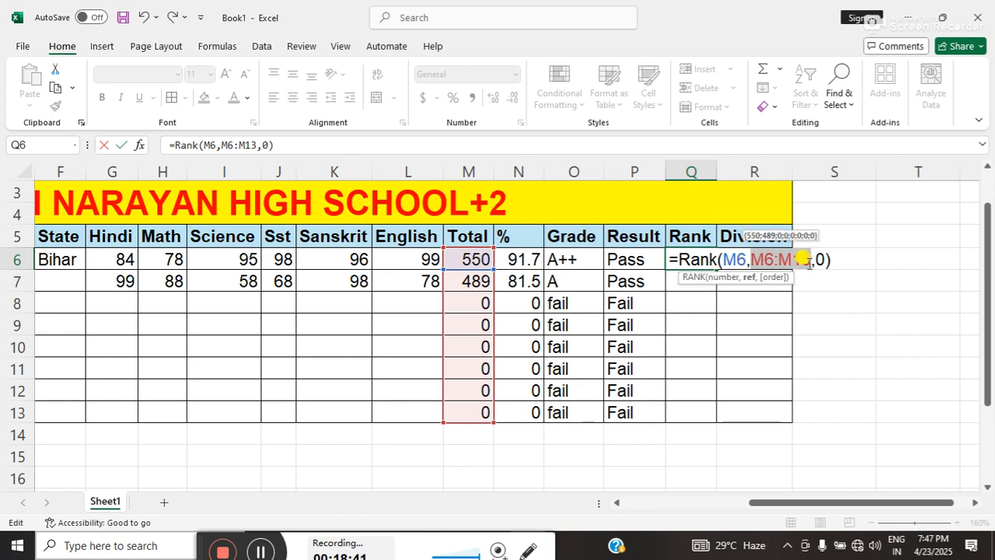
pyautogui.press('F4')
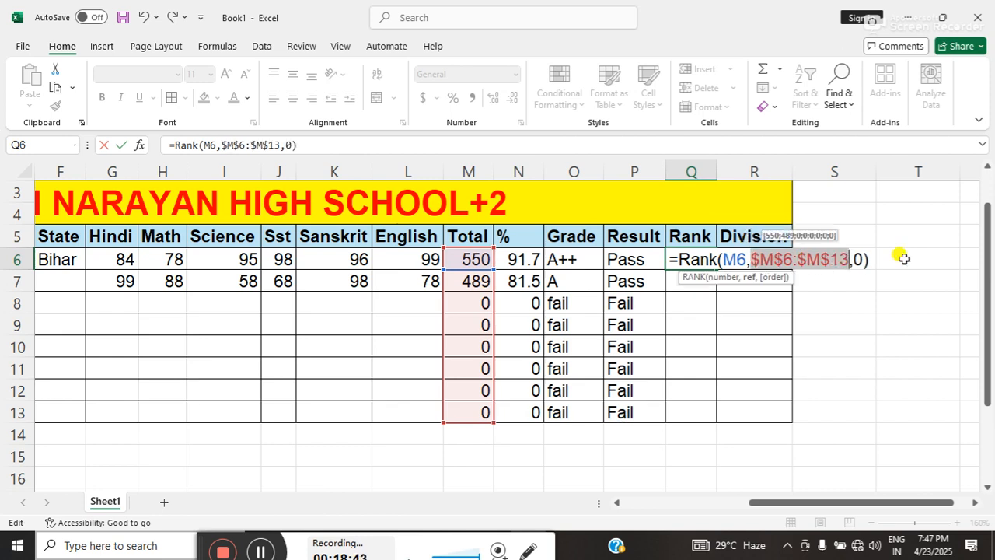
pyautogui.press('Return')
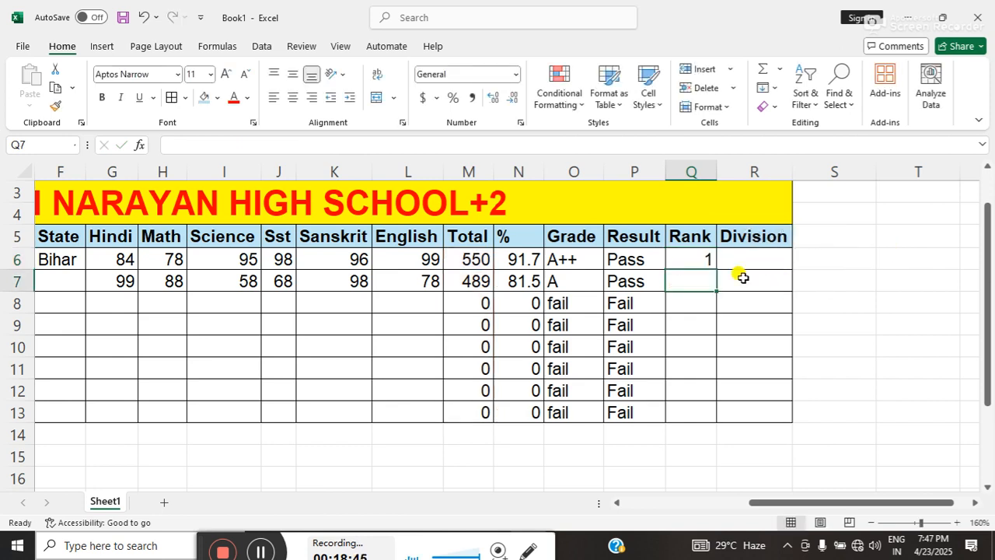
pyautogui.click(697, 258)
pyautogui.doubleClick(715, 268)
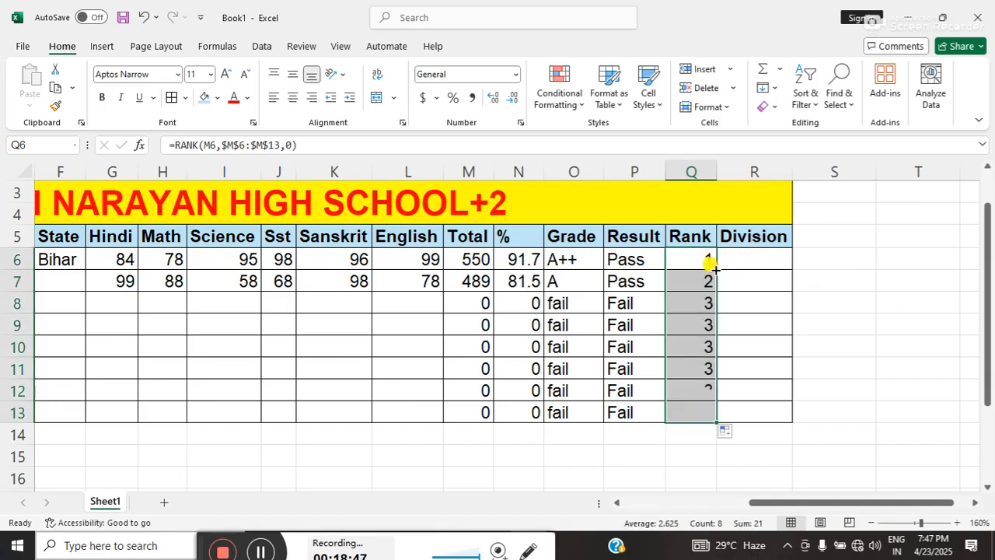
pyautogui.click(692, 370)
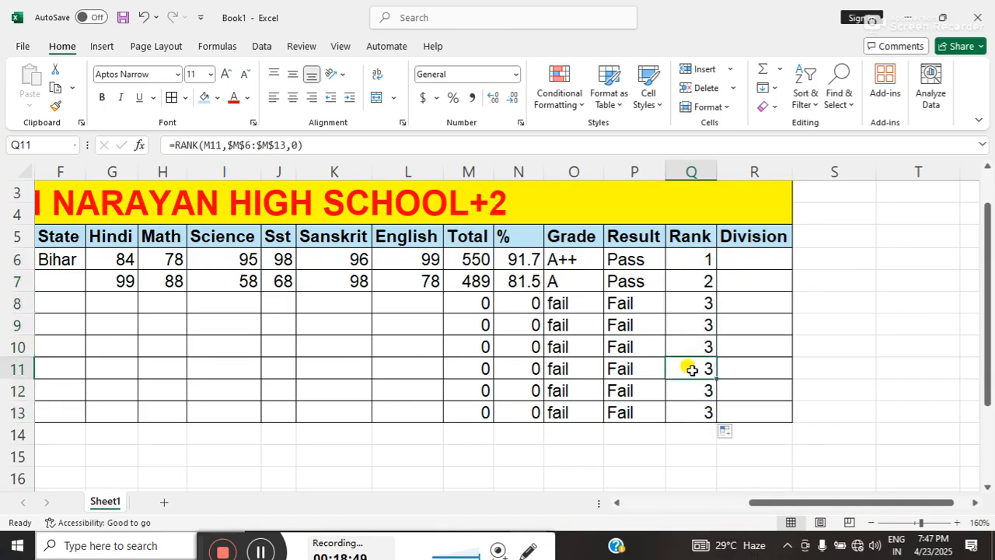
# Begin an IF formula for the division in R6 with the test N6>=60 and "First" as the value if true.
pyautogui.click(736, 264)
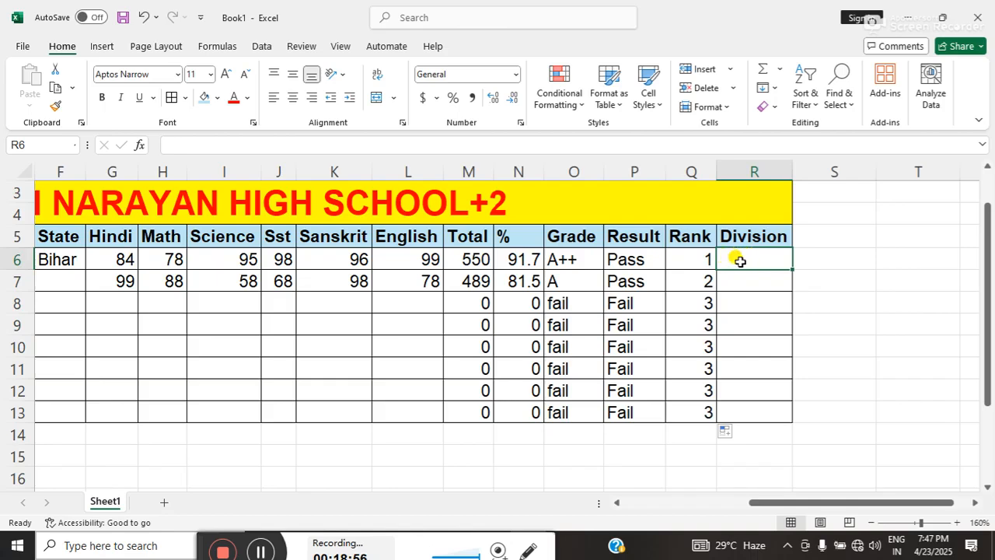
pyautogui.write('=i')
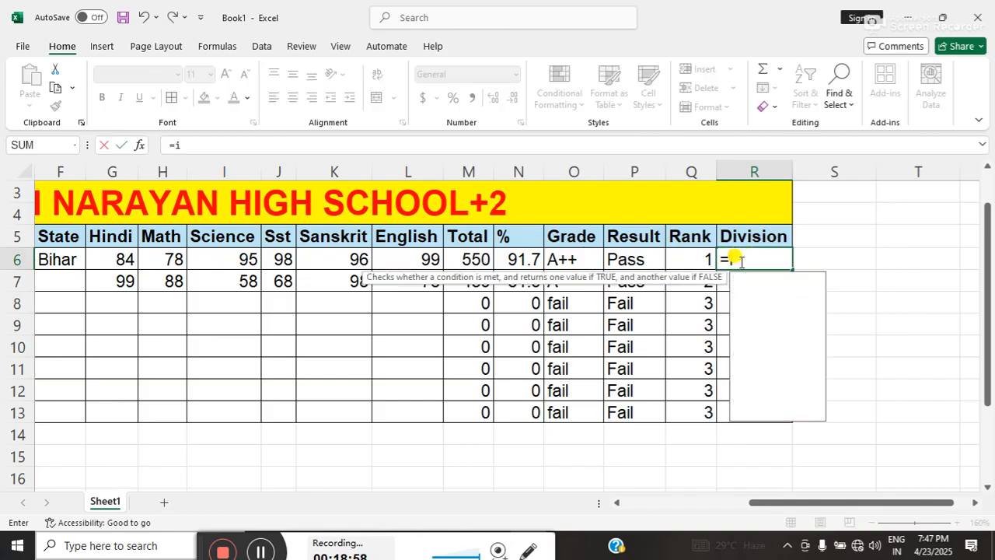
pyautogui.write('f(')
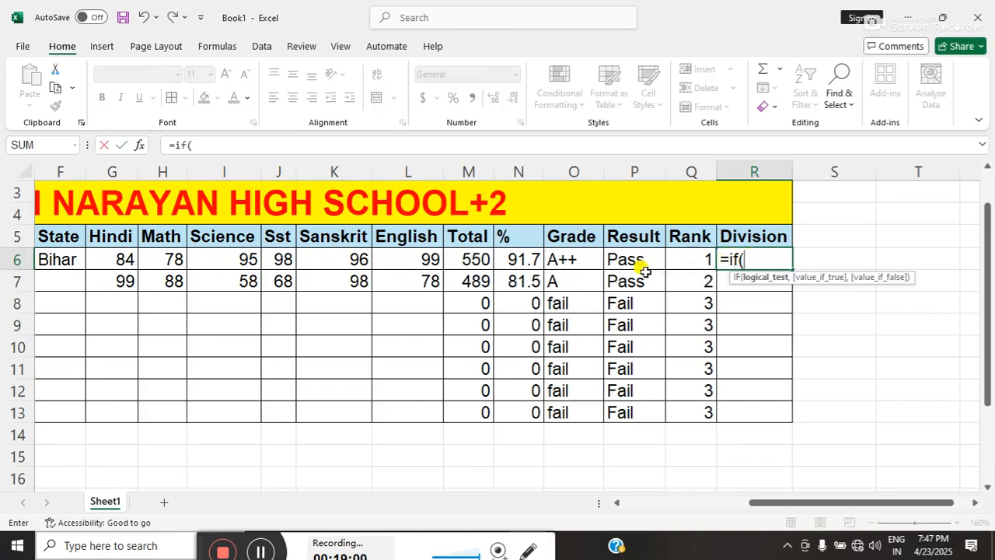
pyautogui.click(517, 258)
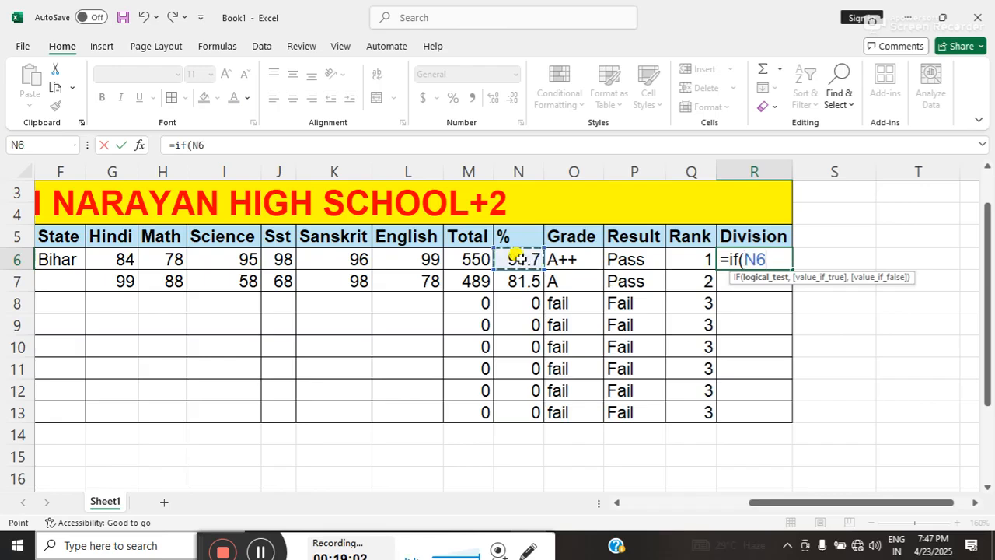
pyautogui.write('>=')
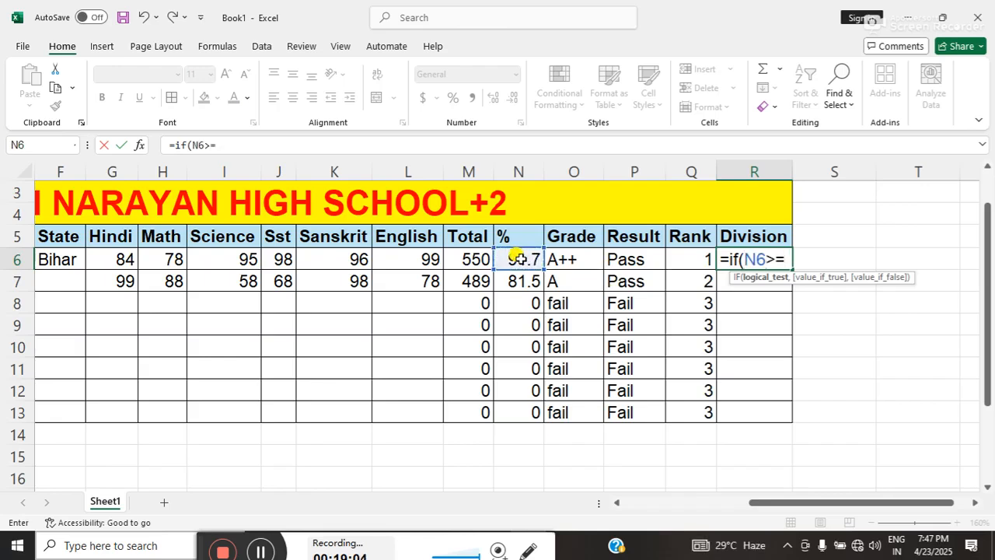
pyautogui.write('60,"f')
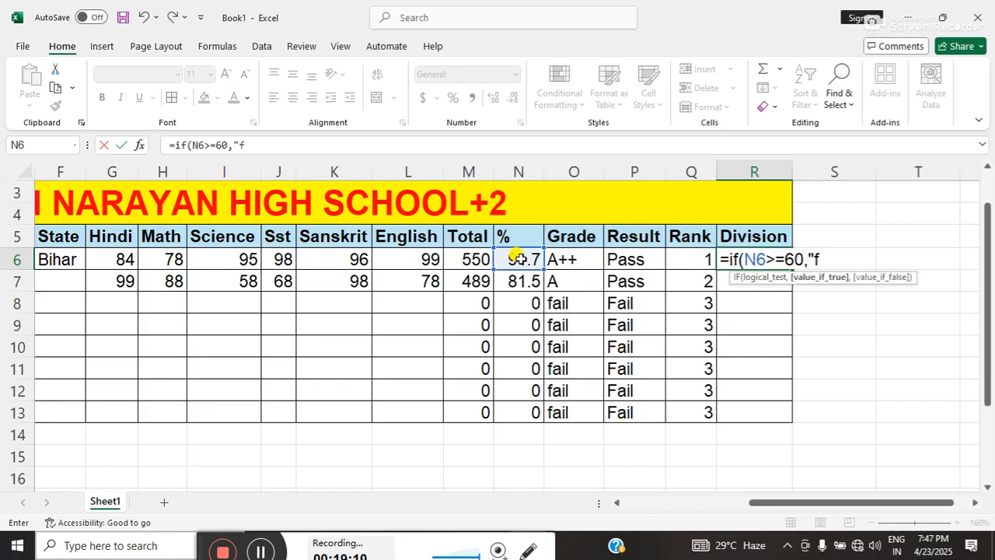
pyautogui.press('BackSpace')
pyautogui.write('First"')
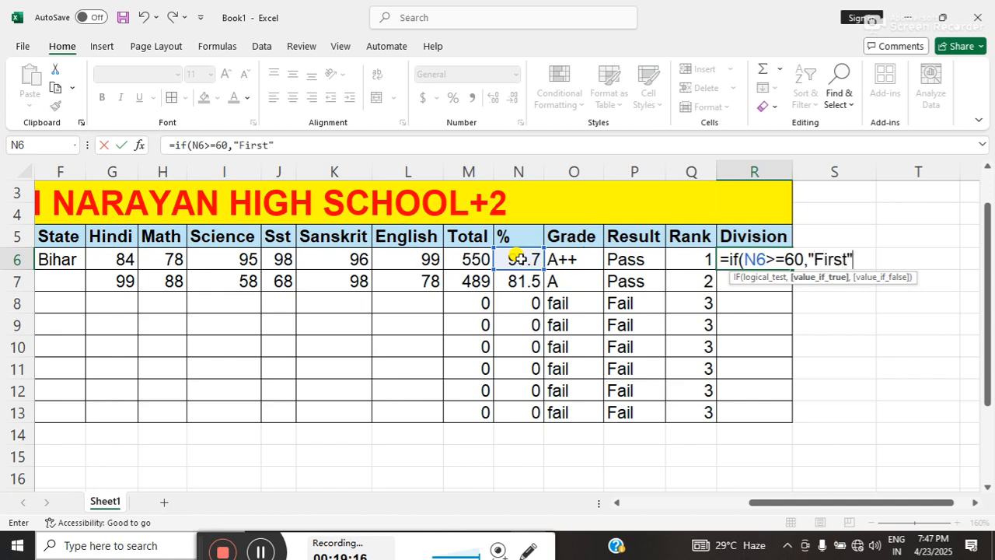
pyautogui.write(',if')
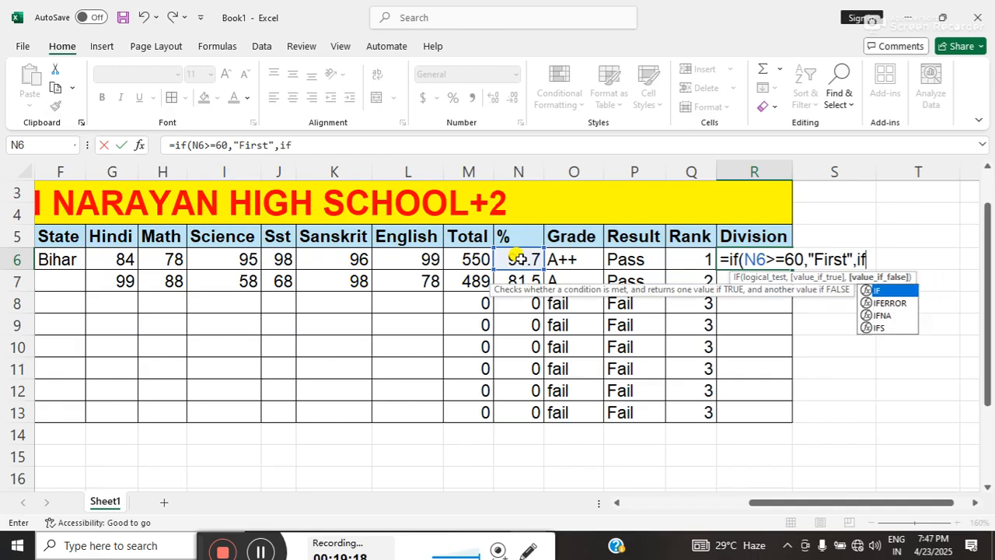
pyautogui.write('(')
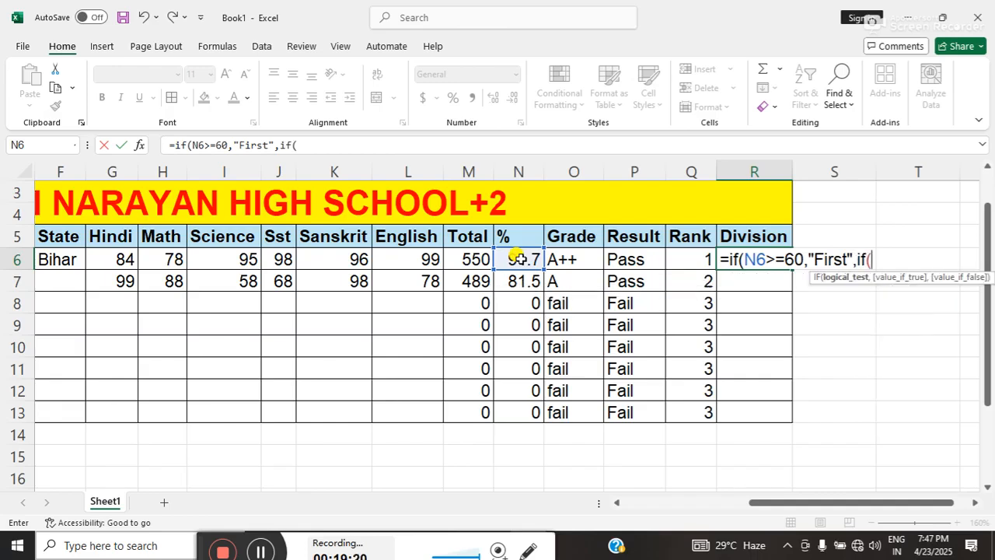
# Add a nested IF to the R6 division formula with the test N6>=50 and "Second" as the value if true.
pyautogui.click(519, 259)
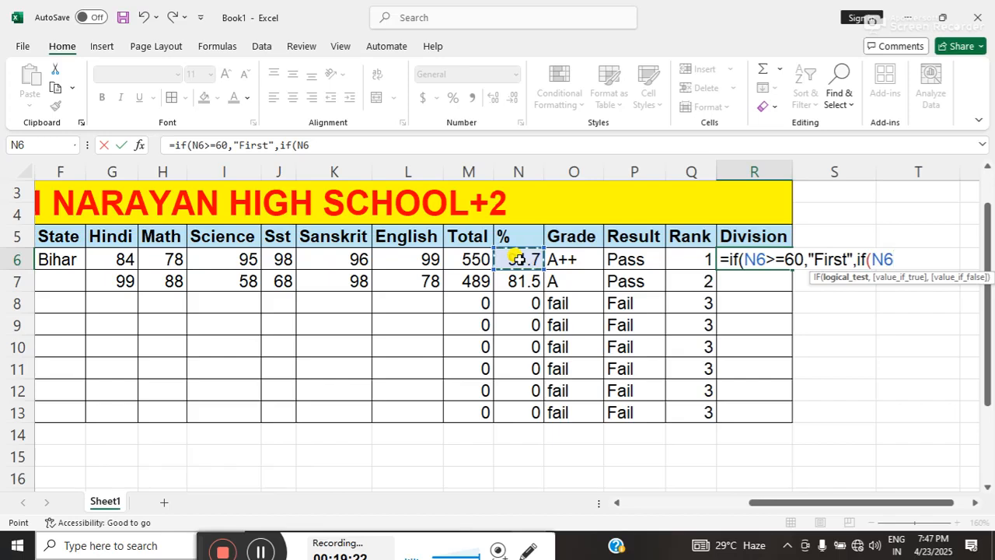
pyautogui.write('>=')
pyautogui.click(975, 504)
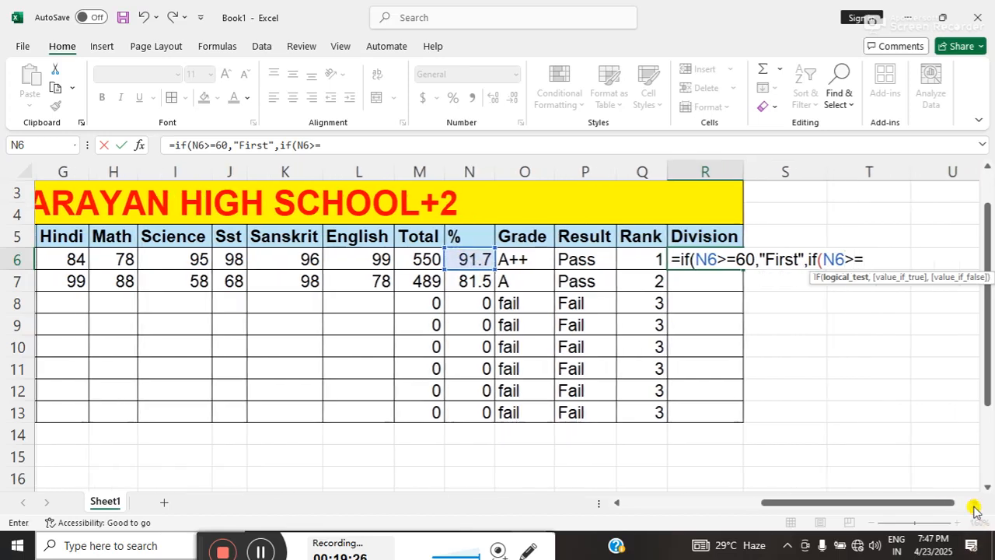
pyautogui.click(975, 505)
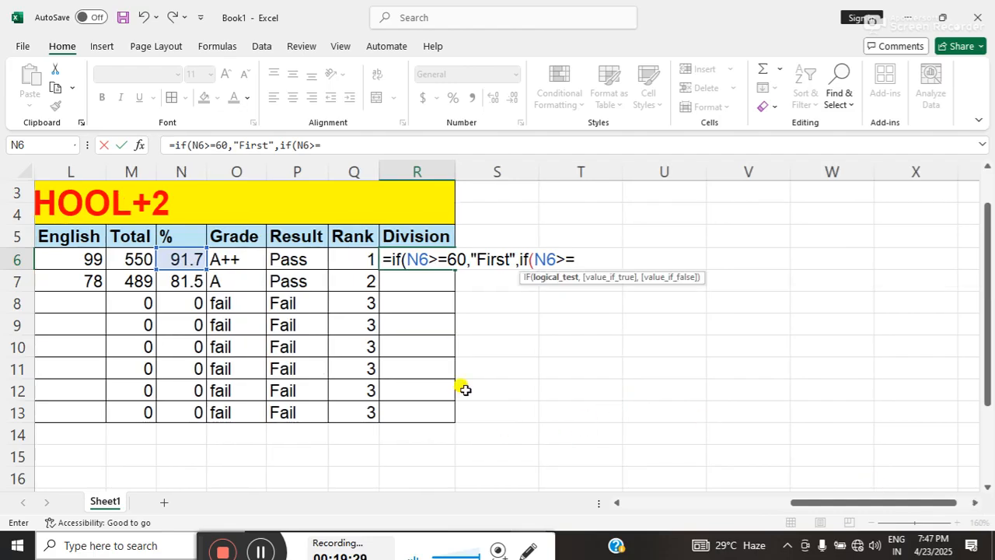
pyautogui.write('5')
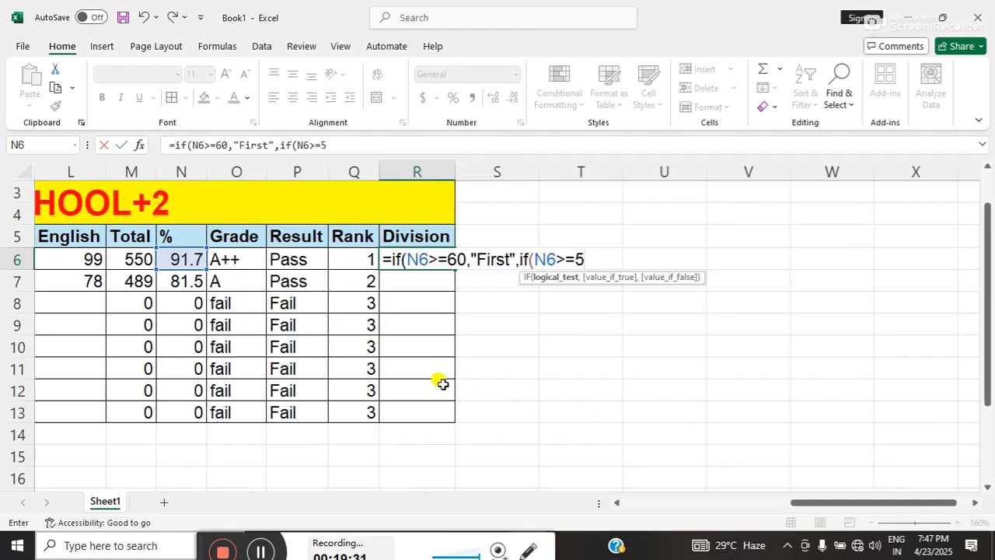
pyautogui.write('0,')
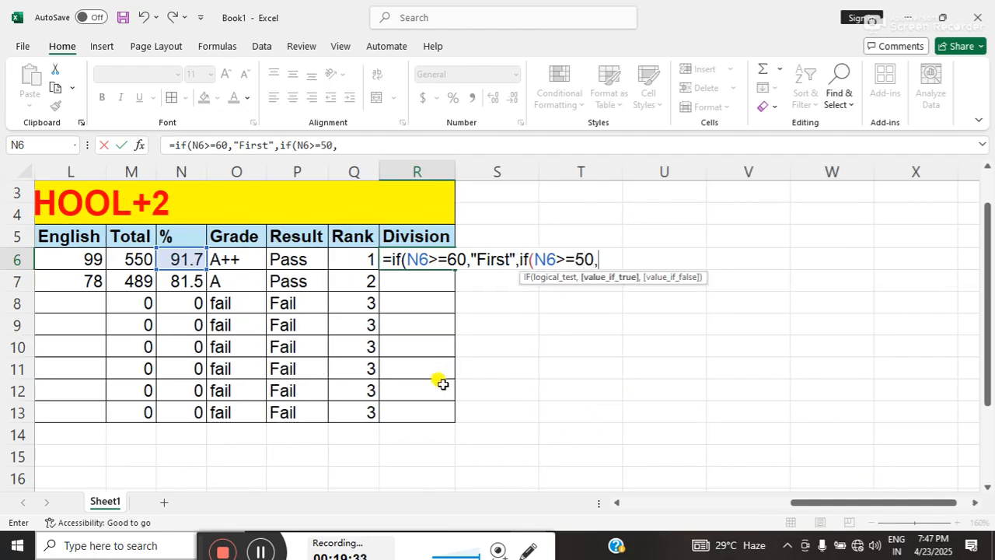
pyautogui.write('"Second')
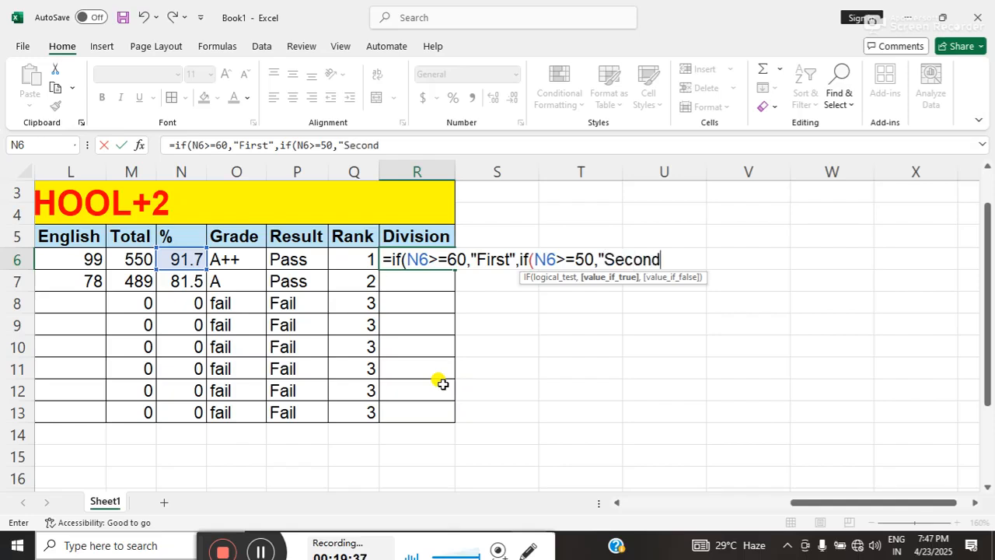
pyautogui.write('",if')
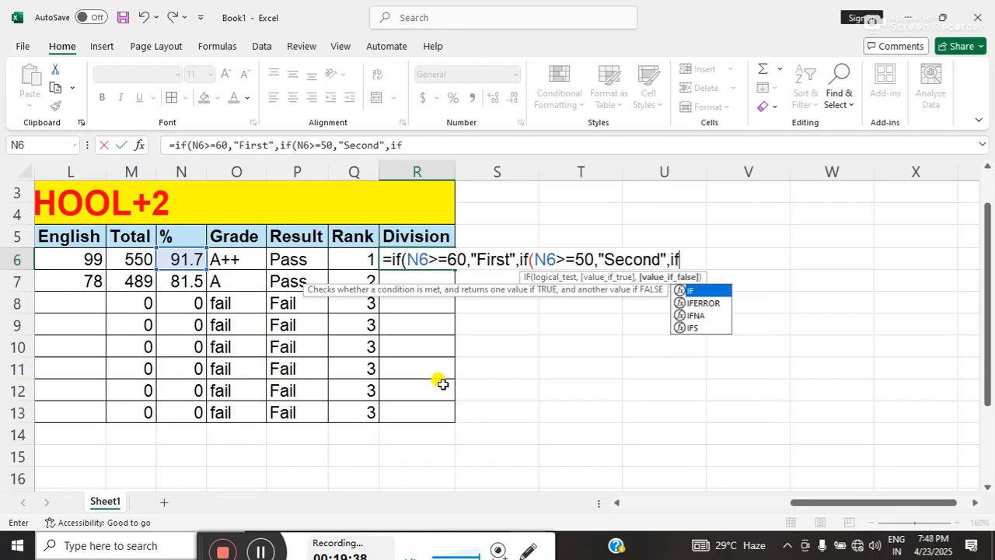
pyautogui.write('(')
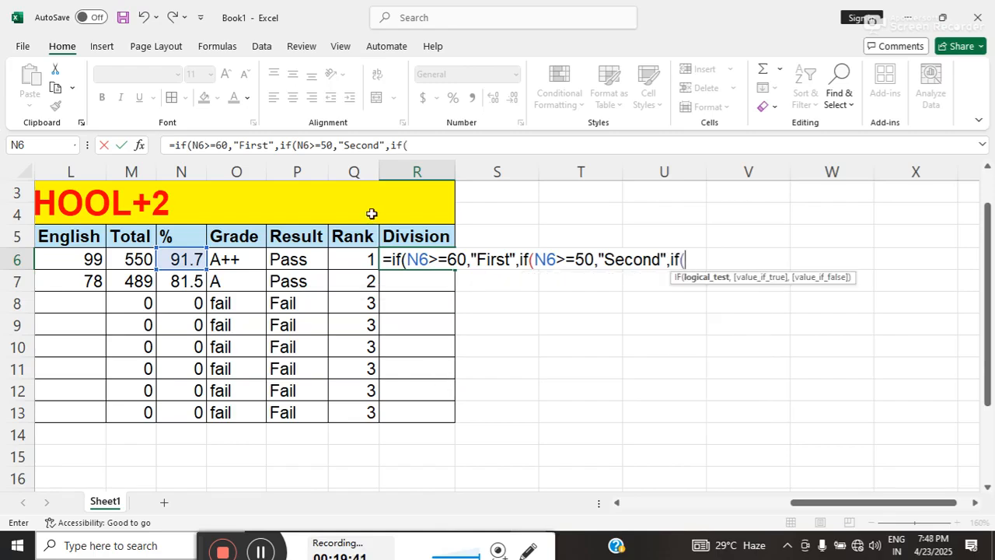
# Add a third nested IF to the R6 formula with the test N6>=40 and "Third" as the value if true.
pyautogui.click(191, 258)
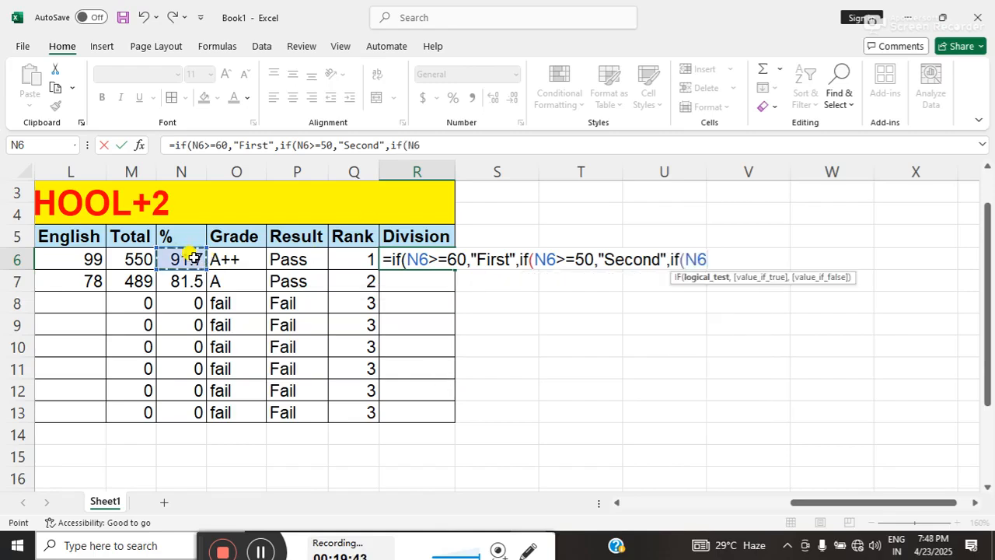
pyautogui.write('>=40')
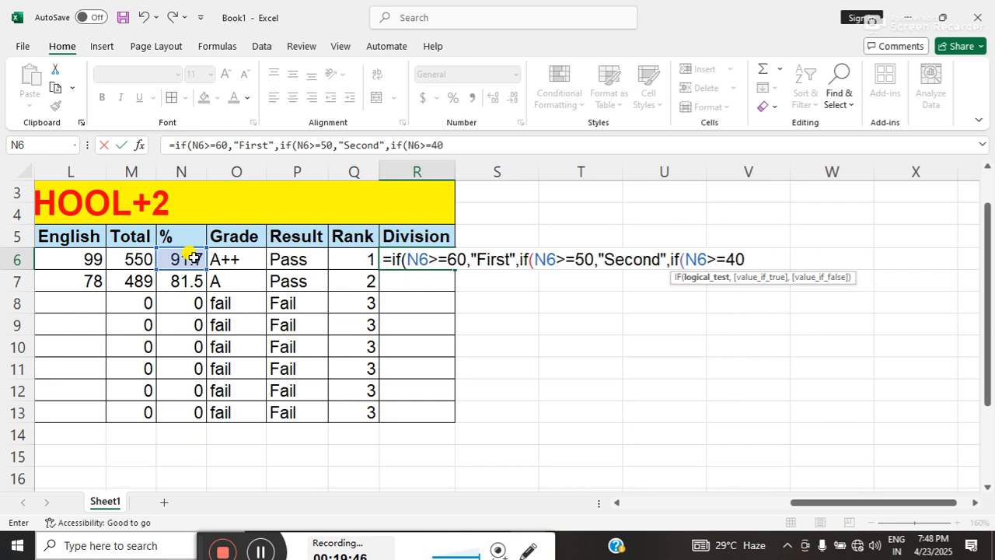
pyautogui.write(',"th')
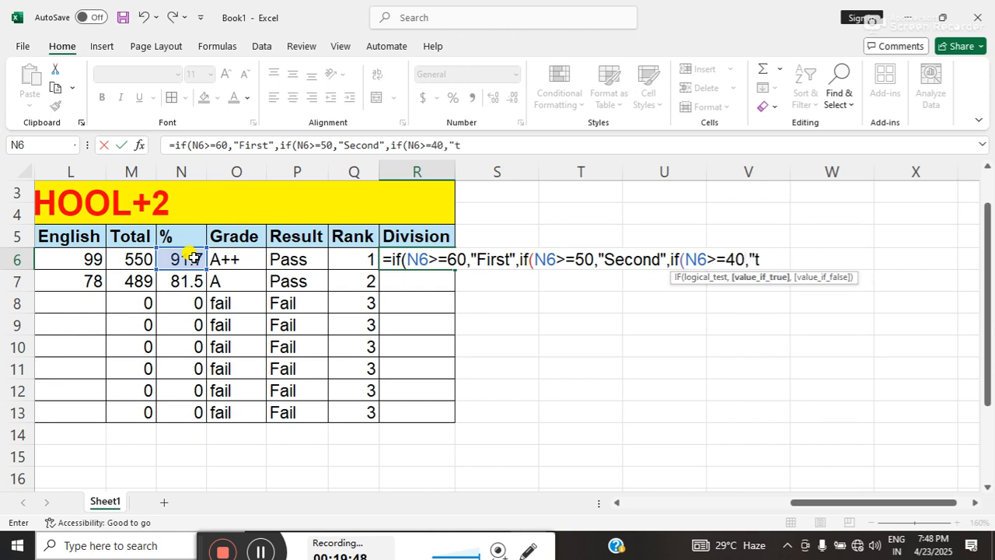
pyautogui.press('BackSpace')
pyautogui.press('BackSpace')
pyautogui.write('Thir')
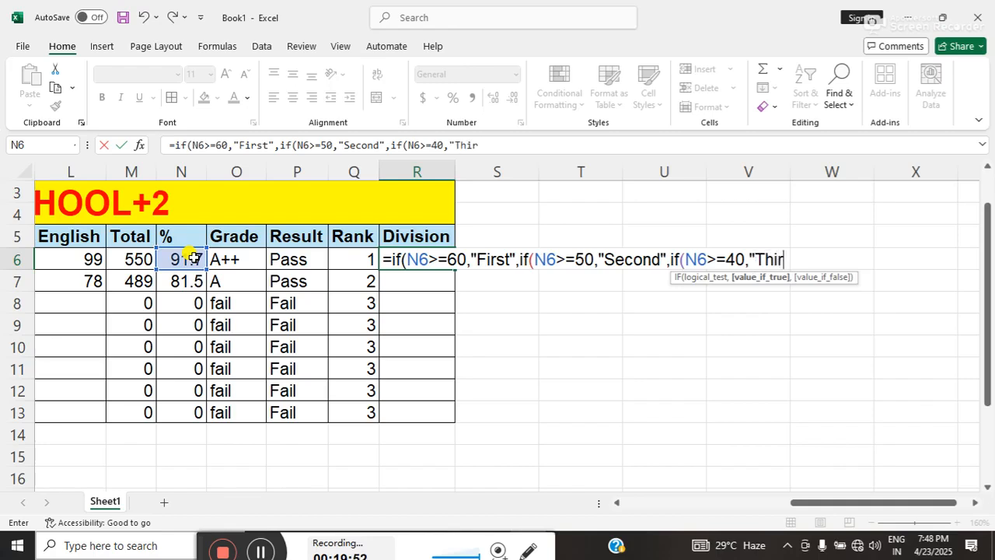
pyautogui.write('d",if')
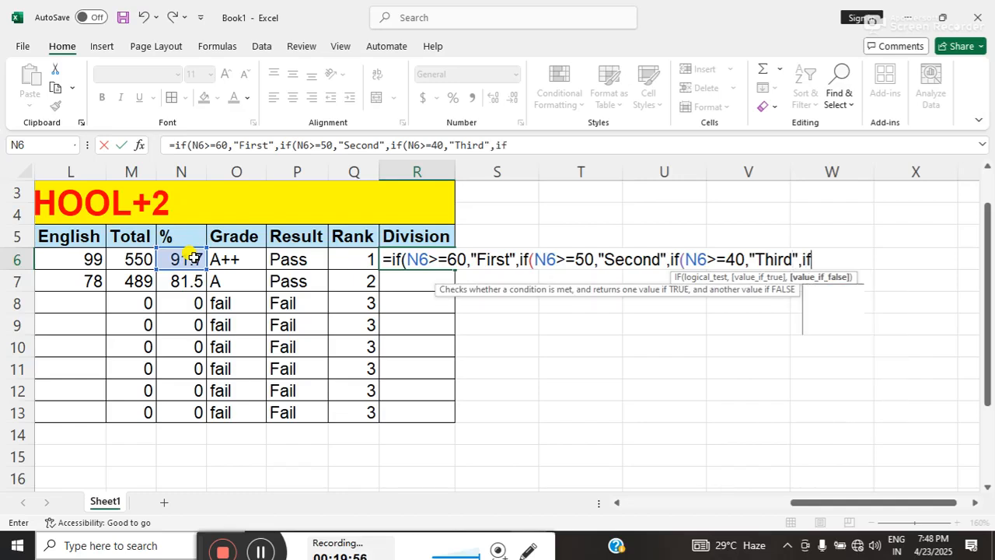
pyautogui.write('(')
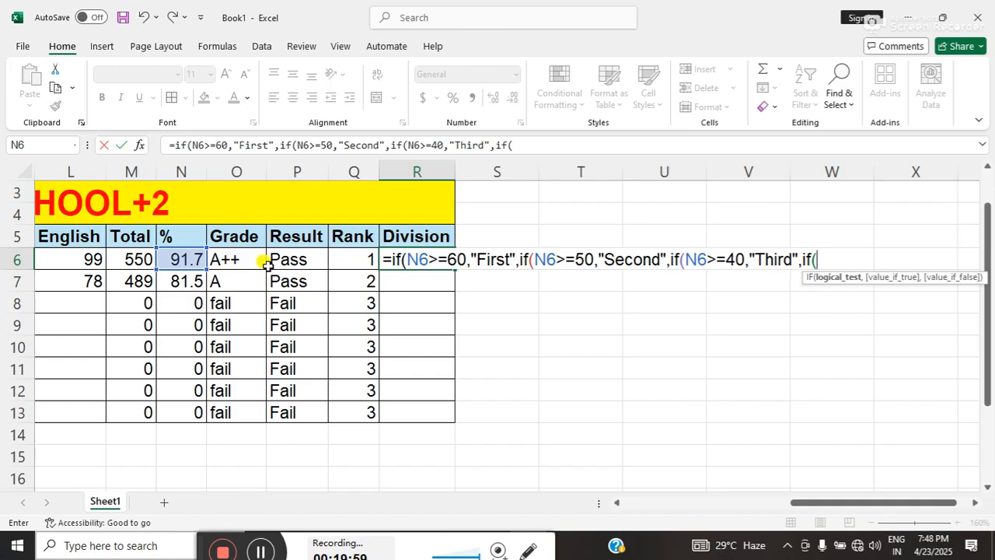
# Complete the R6 formula with a nested IF testing N6<30 that returns "fail", and fill it down to row 13.
pyautogui.click(186, 259)
pyautogui.write('<')
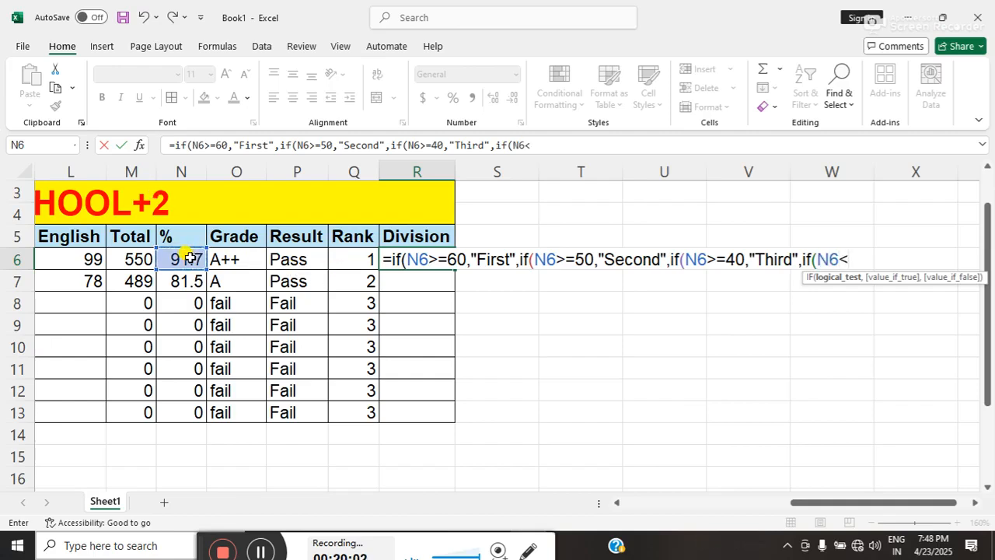
pyautogui.write('30')
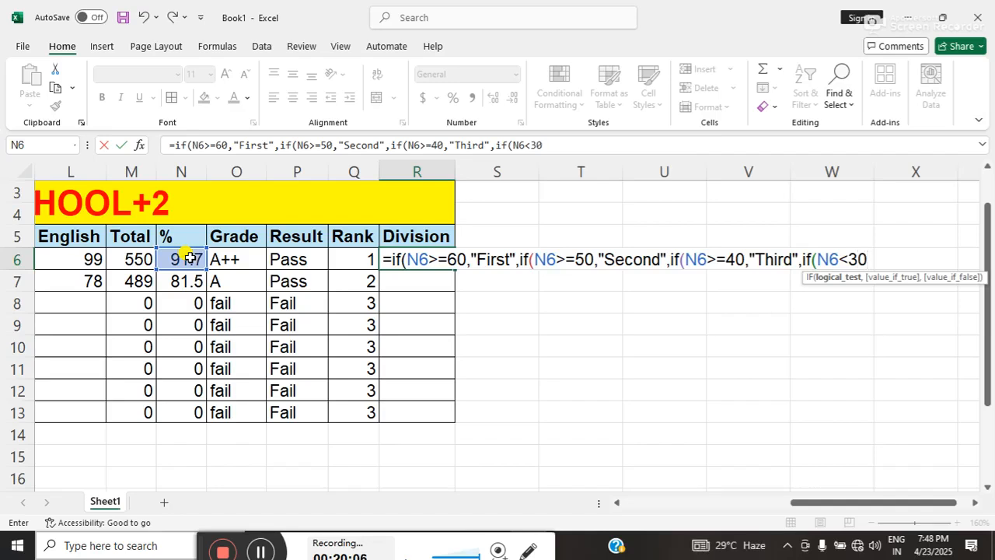
pyautogui.press('BackSpace')
pyautogui.press('BackSpace')
pyautogui.write('=')
pyautogui.write(',"fail')
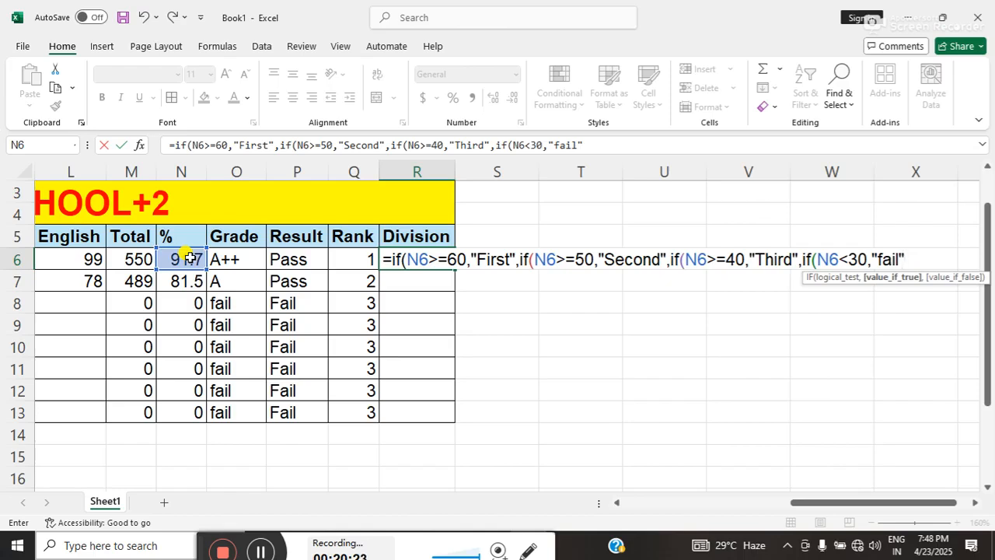
pyautogui.write('"))))')
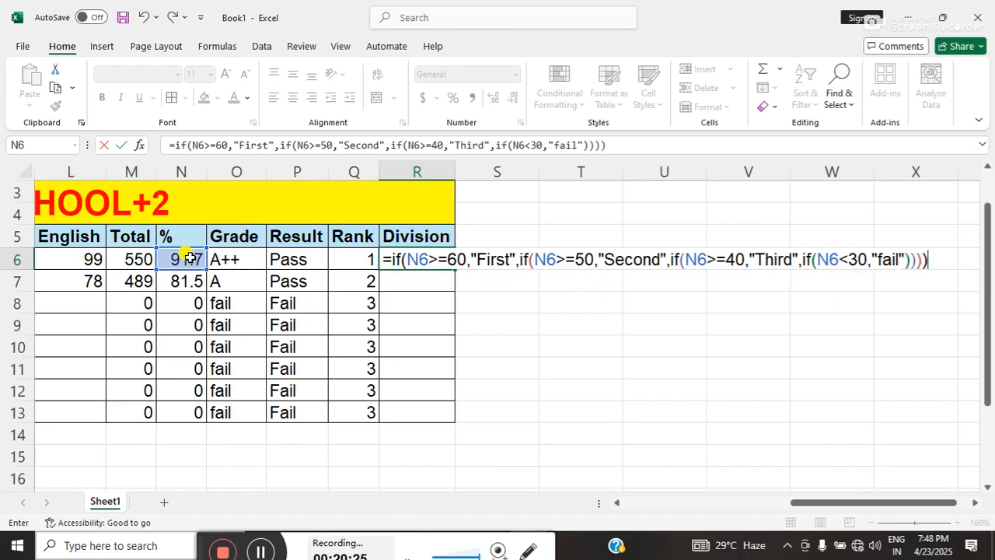
pyautogui.press('Return')
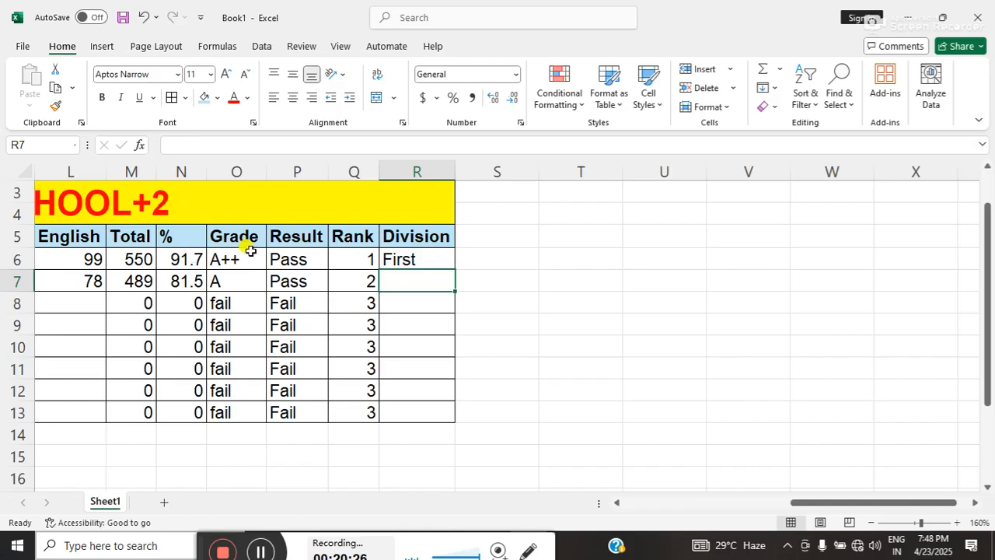
pyautogui.click(389, 259)
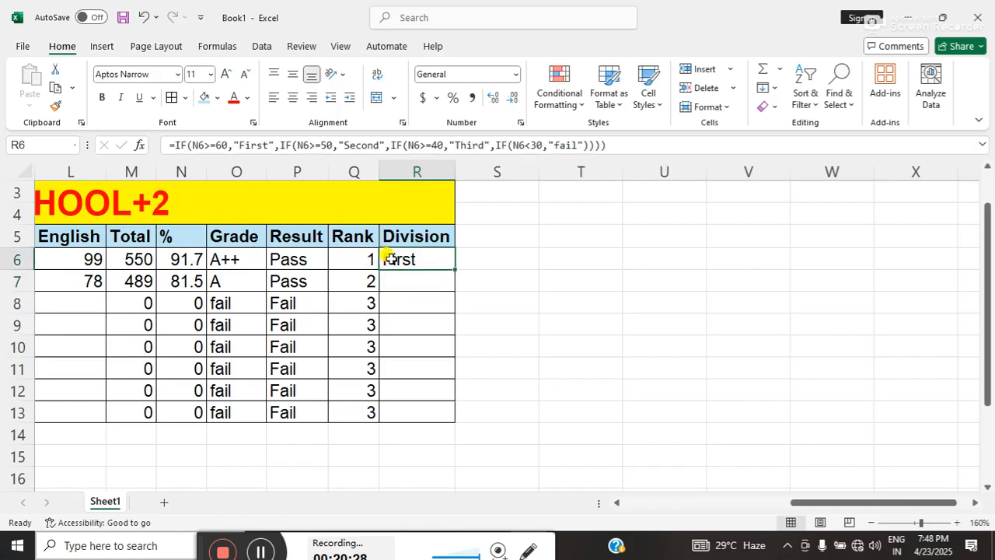
pyautogui.doubleClick(453, 268)
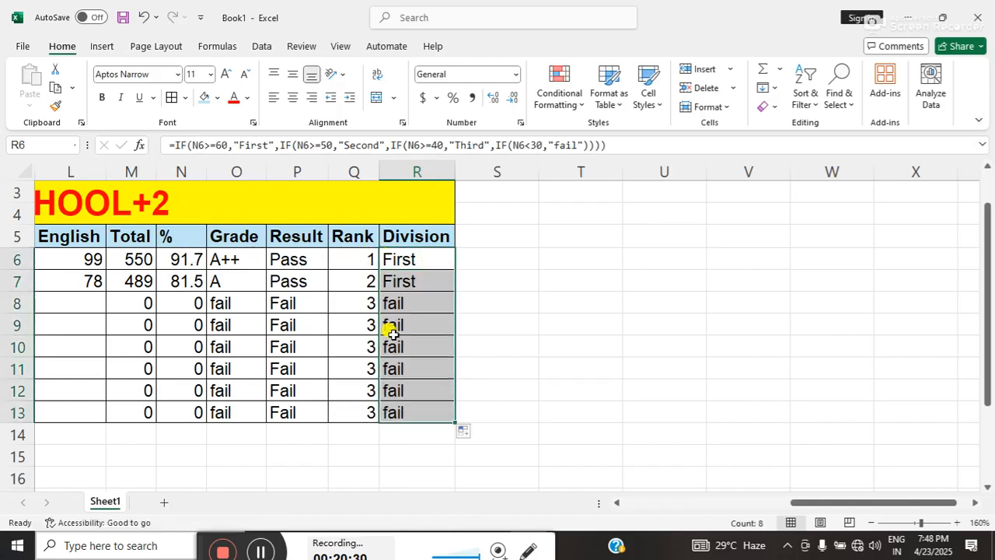
# Enter marks of 30 for Hindi and 45 for Math in row 8.
pyautogui.click(148, 295)
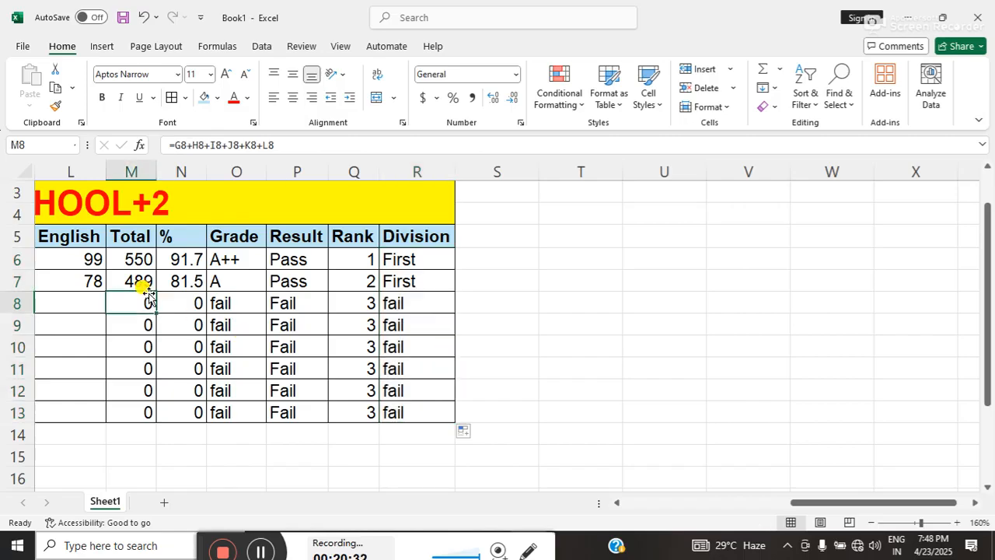
pyautogui.press('Left')
pyautogui.press('Left')
pyautogui.press('Left')
pyautogui.press('Left')
pyautogui.press('Left')
pyautogui.press('Left')
pyautogui.press('Left')
pyautogui.press('Left')
pyautogui.press('Left')
pyautogui.press('Left')
pyautogui.press('Right')
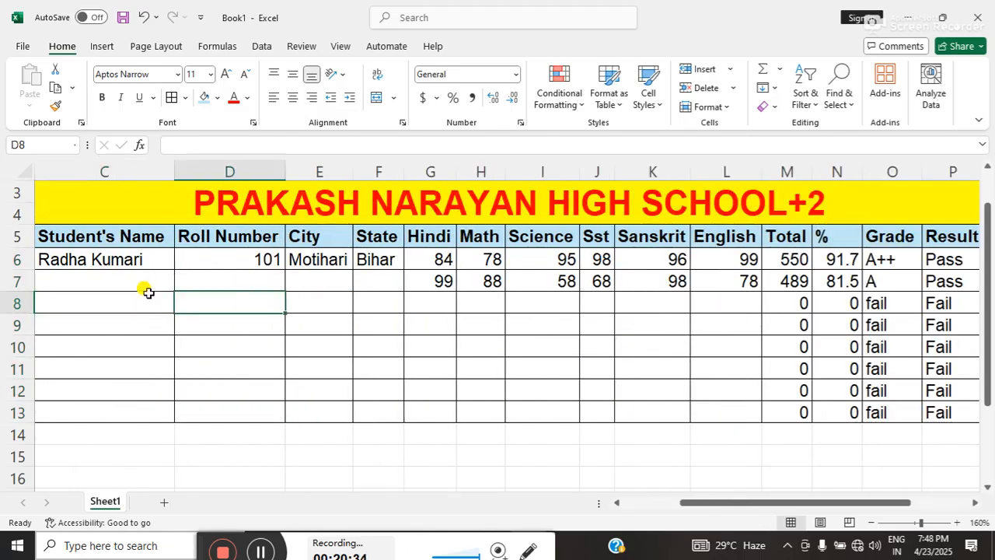
pyautogui.press('Right')
pyautogui.press('Right')
pyautogui.press('Right')
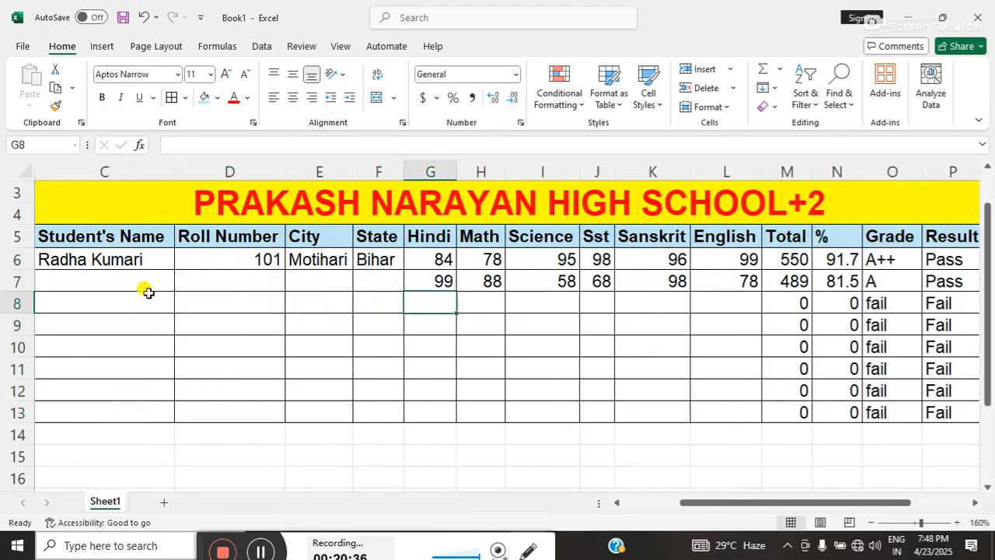
pyautogui.write('30')
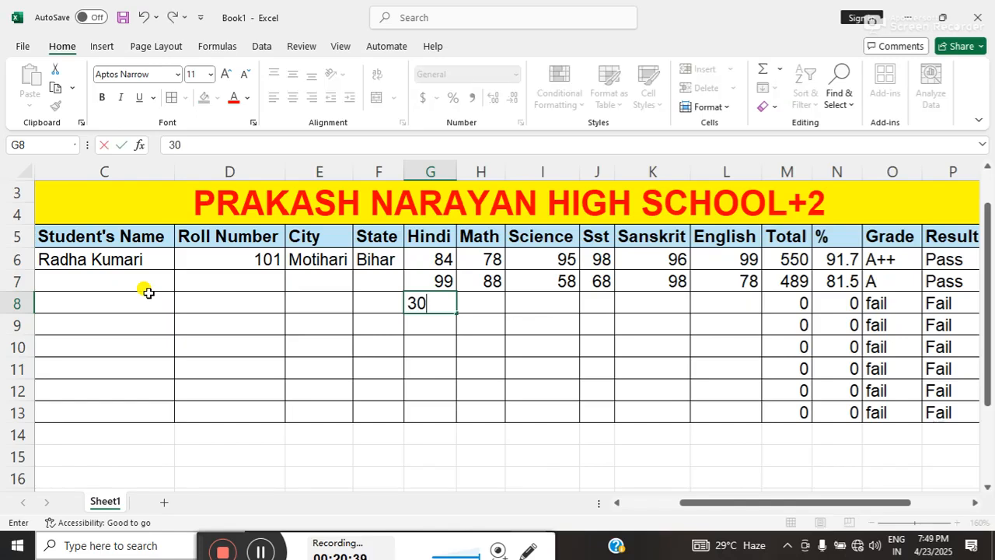
pyautogui.press('Right')
pyautogui.write('45')
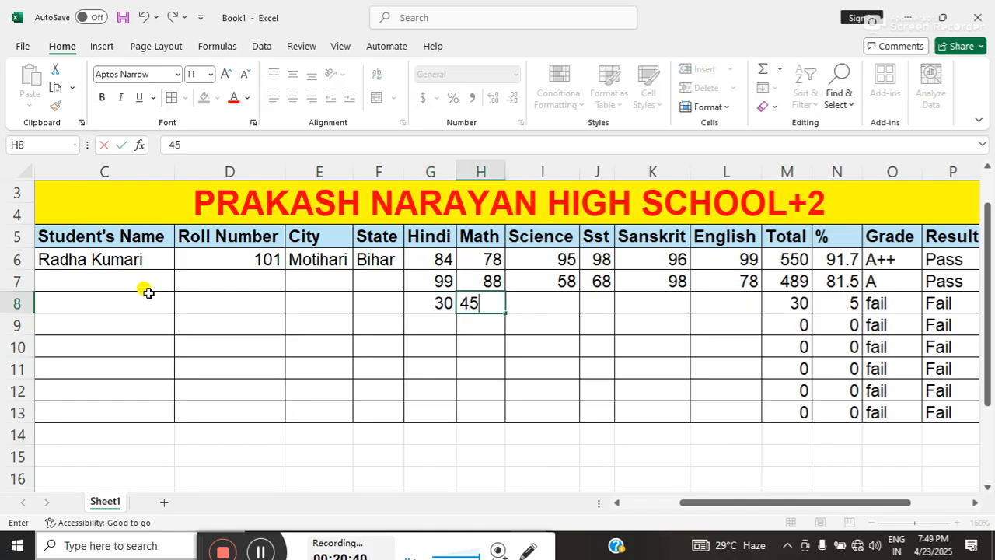
pyautogui.press('Right')
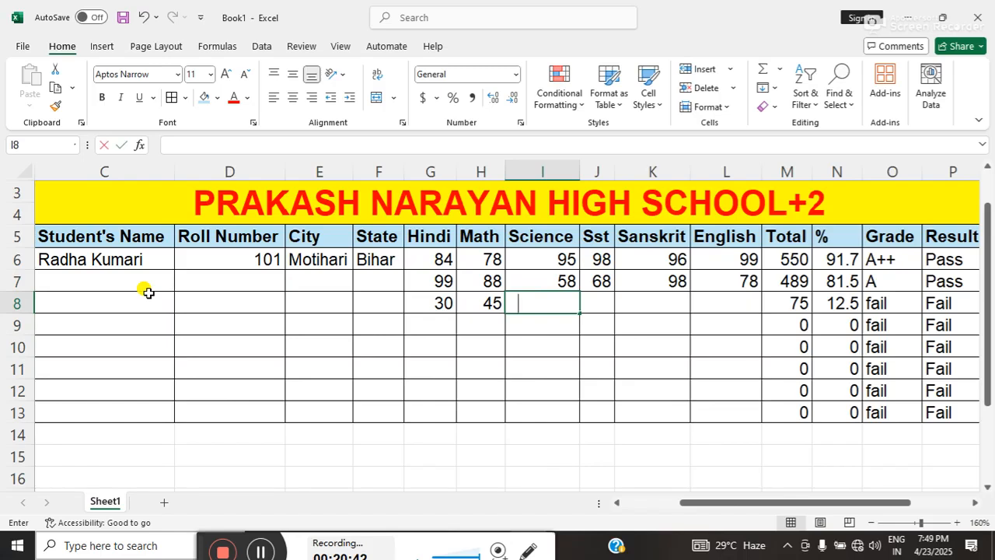
# Enter the remaining marks in row 8: Science 28, Sst 65, Sanskrit 55 and English 77.
pyautogui.write('3')
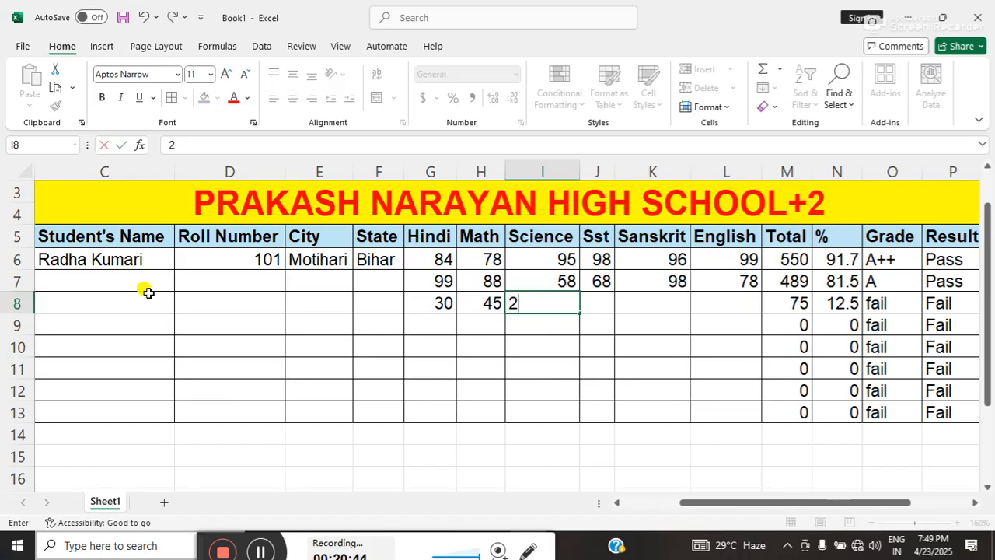
pyautogui.write('8')
pyautogui.press('Right')
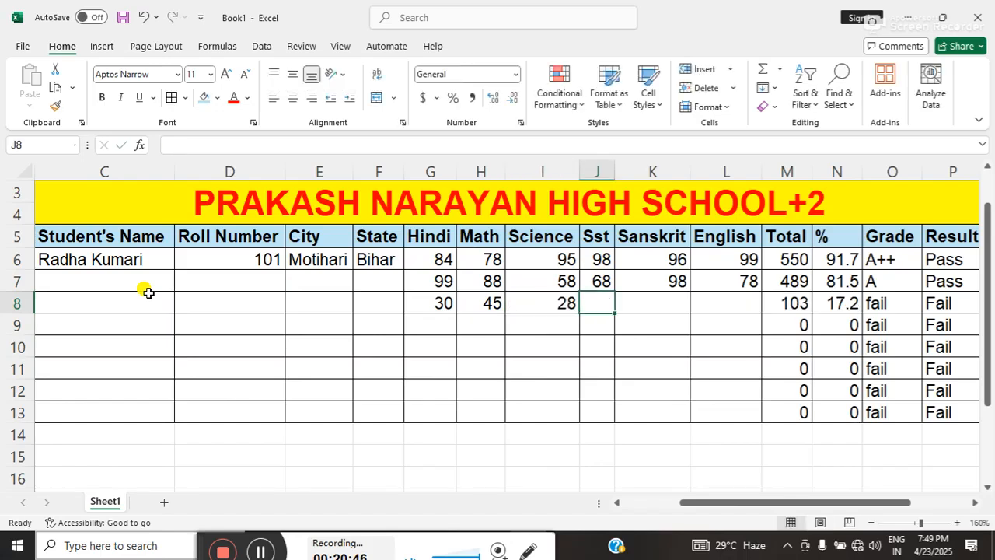
pyautogui.write('65')
pyautogui.press('Right')
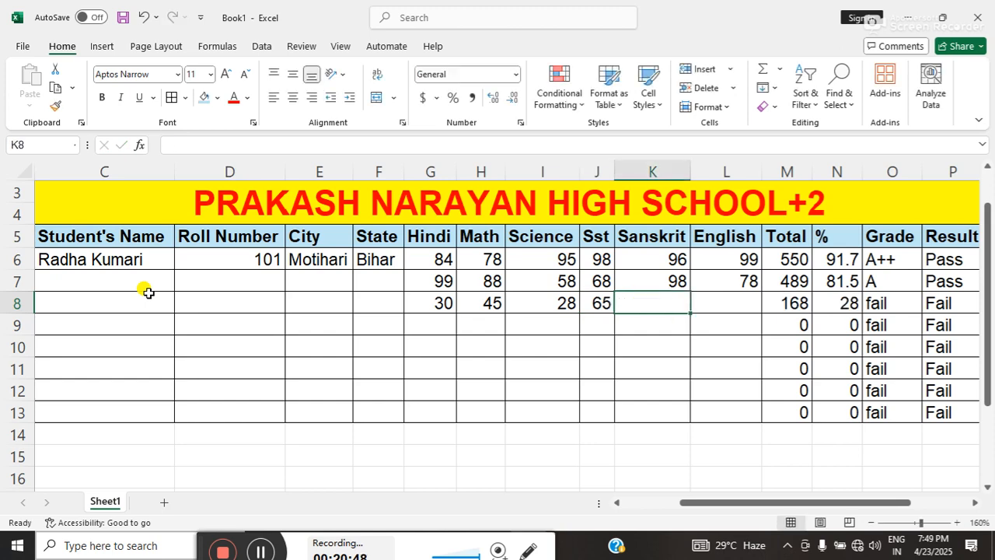
pyautogui.write('55')
pyautogui.press('Right')
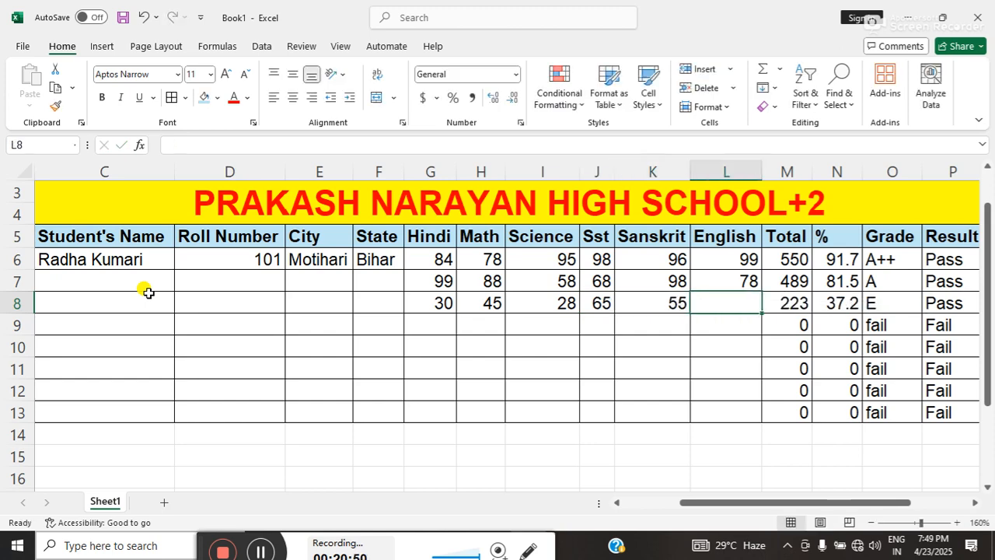
pyautogui.write('77')
pyautogui.press('Right')
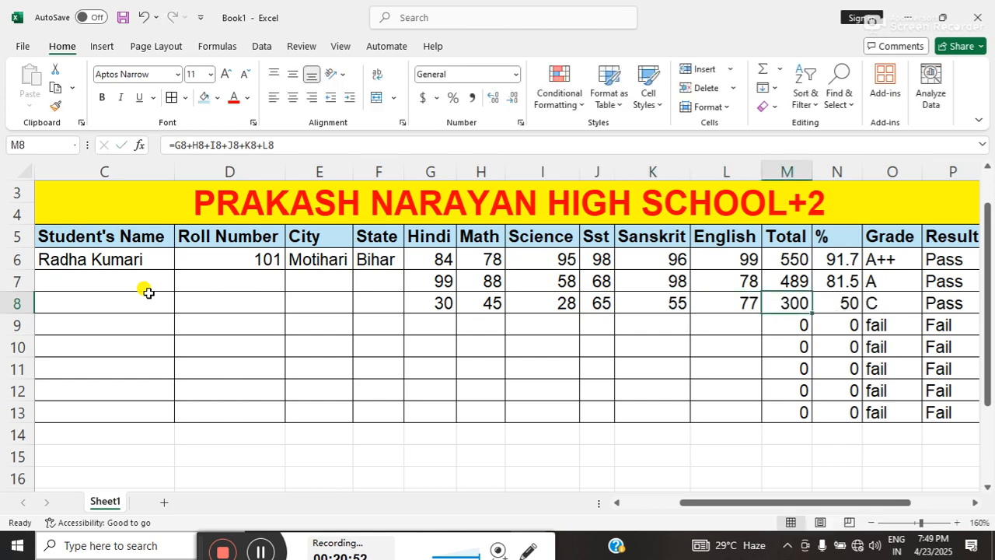
pyautogui.click(844, 305)
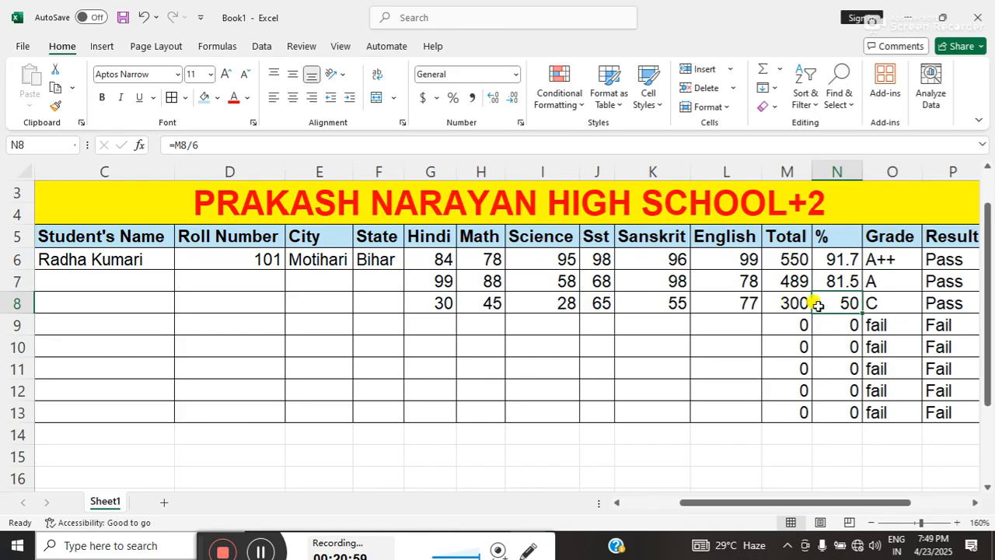
# Review the calculated Division and marks in row 8 and the formulas for Total, %, Grade, Result, Rank and Division in row 6.
pyautogui.press('Right')
pyautogui.press('Right')
pyautogui.press('Right')
pyautogui.press('Right')
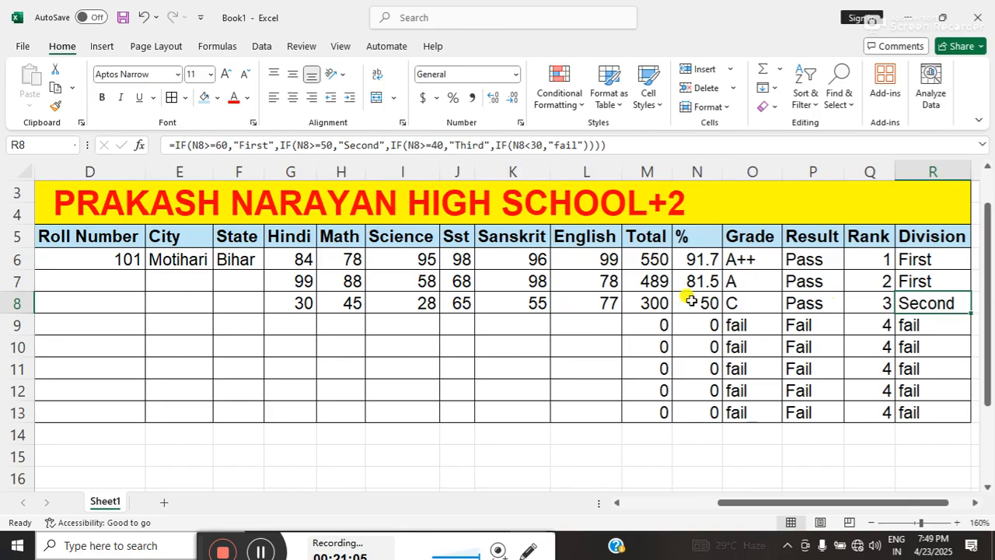
pyautogui.click(416, 305)
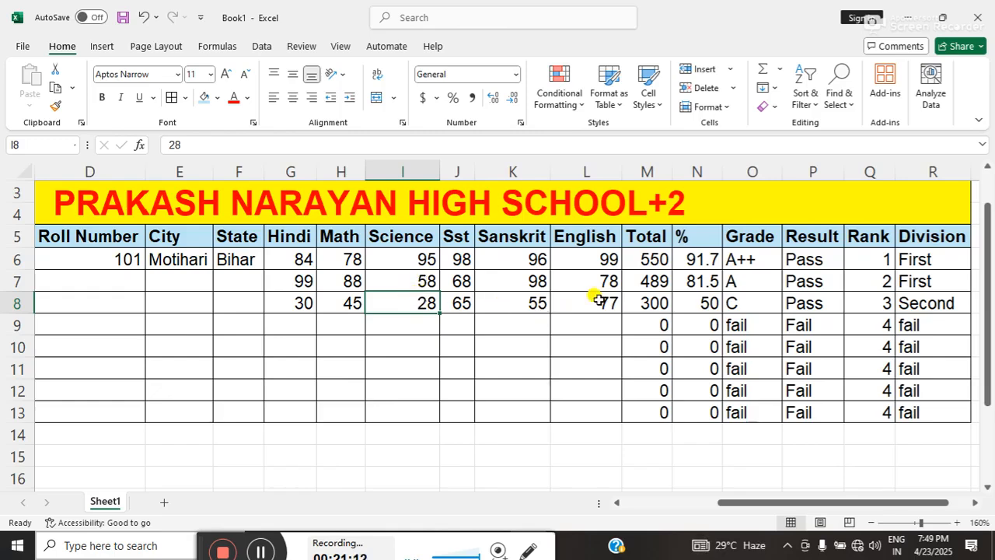
pyautogui.click(640, 261)
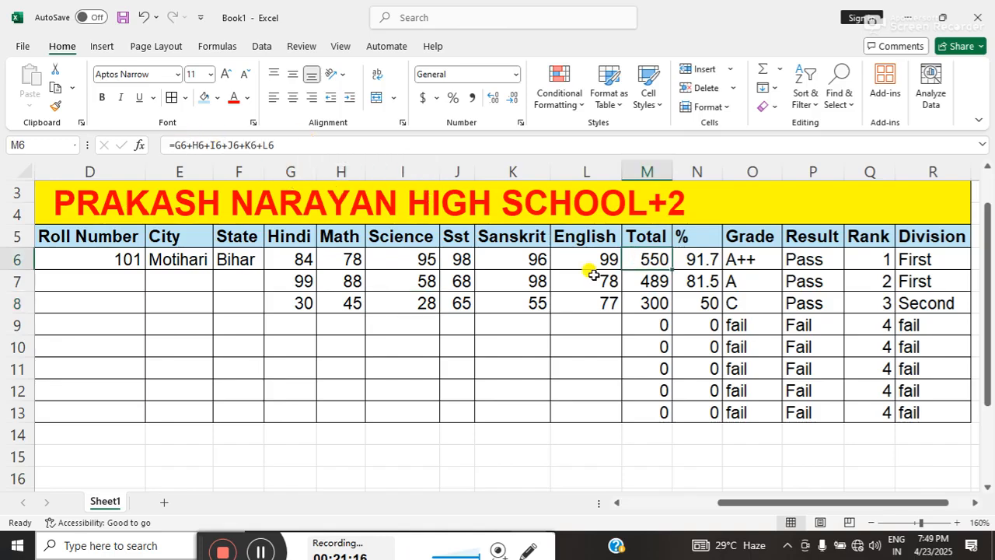
pyautogui.click(701, 255)
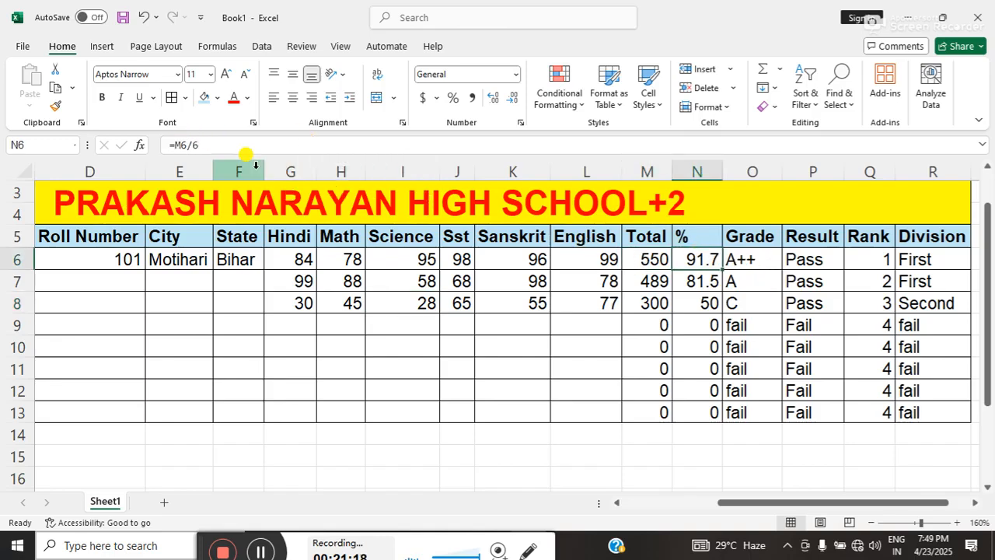
pyautogui.click(738, 262)
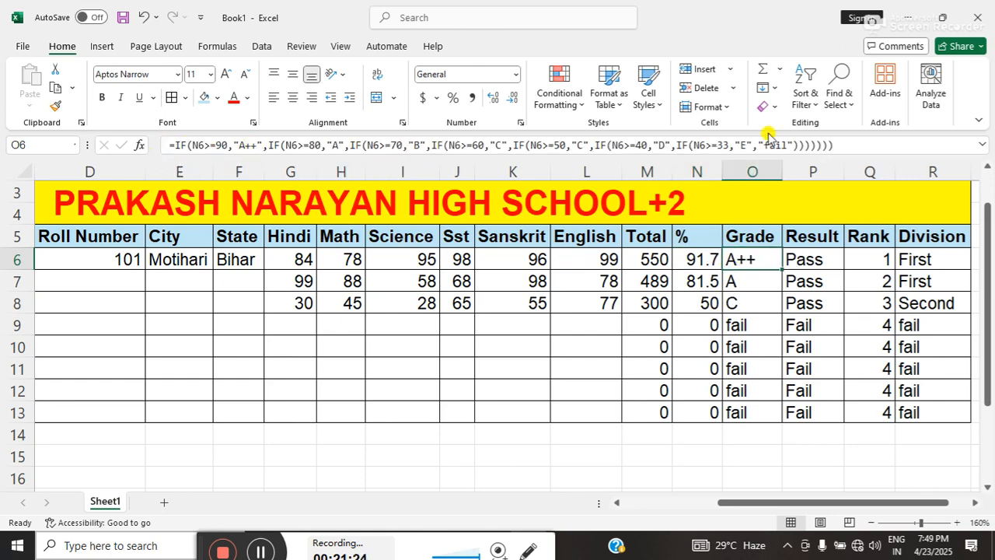
pyautogui.click(831, 267)
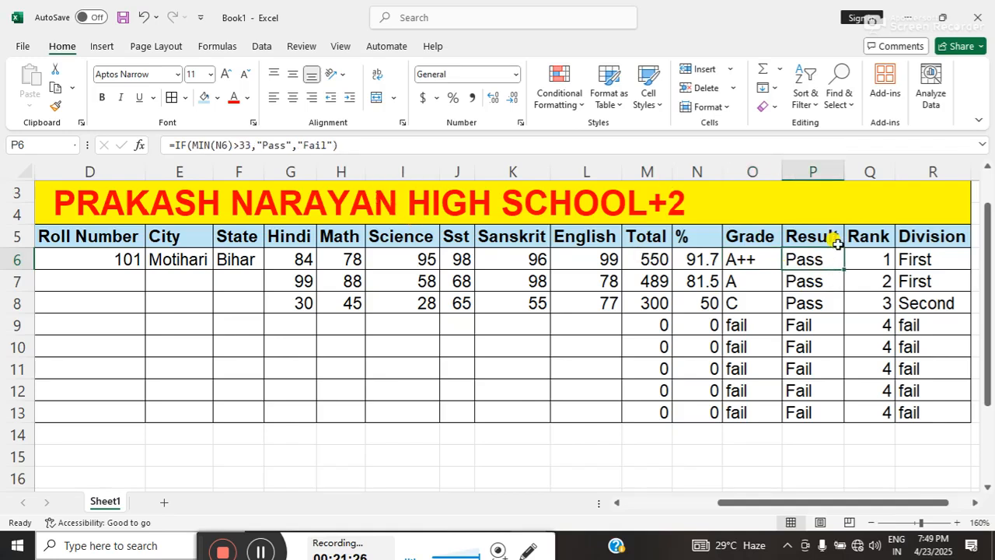
pyautogui.click(866, 256)
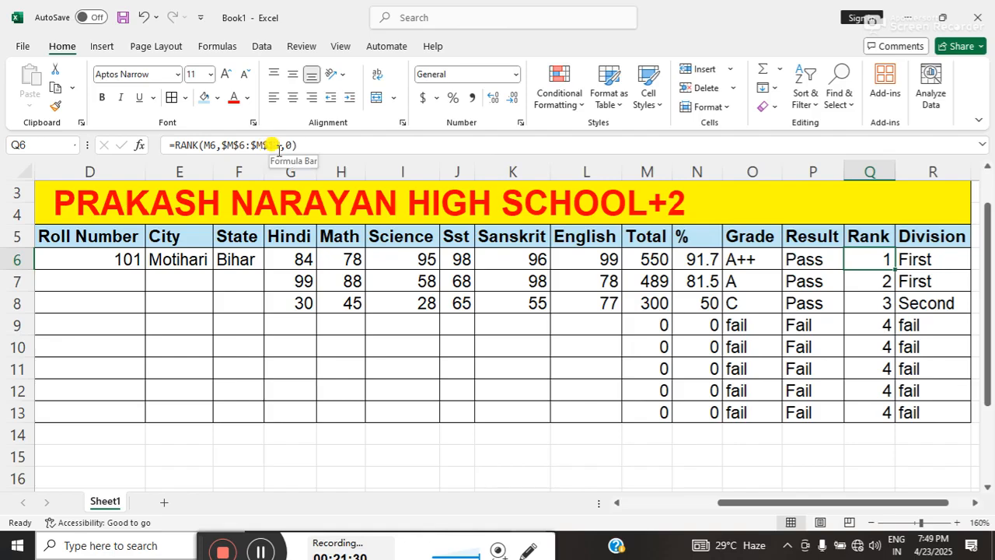
pyautogui.click(932, 258)
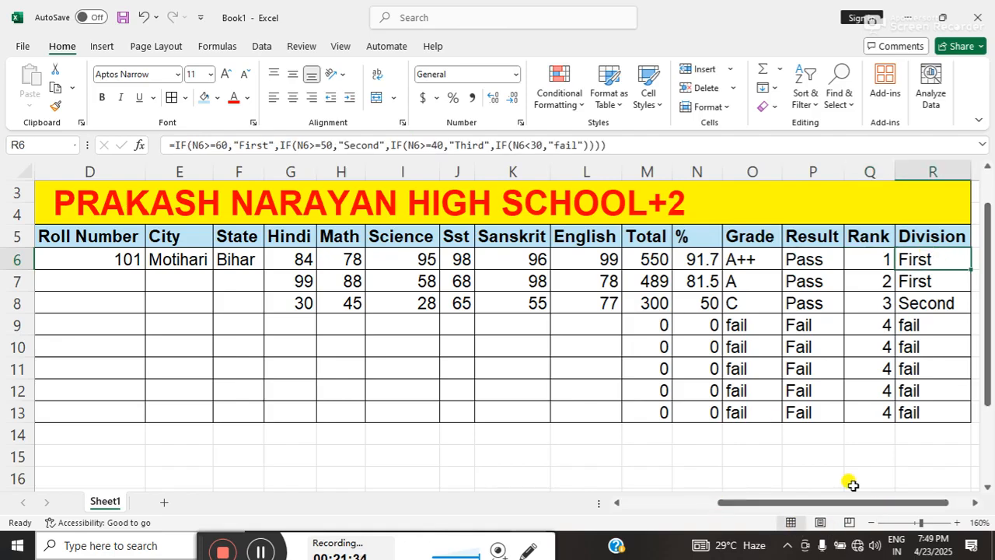
# Set the page orientation to Landscape and make the whole marksheet range B3:R13 the print area.
pyautogui.moveTo(989, 233); pyautogui.dragTo(989, 212)
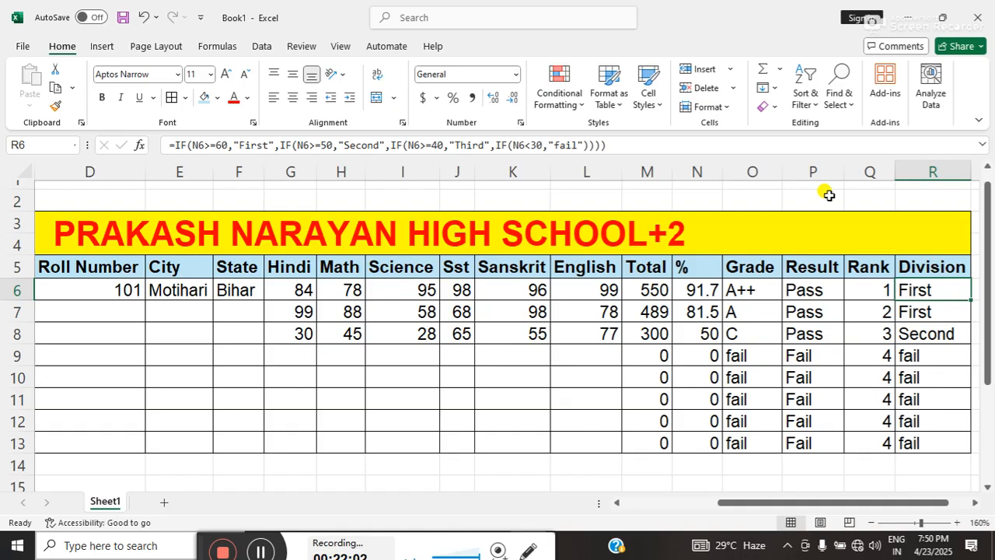
pyautogui.click(874, 523)
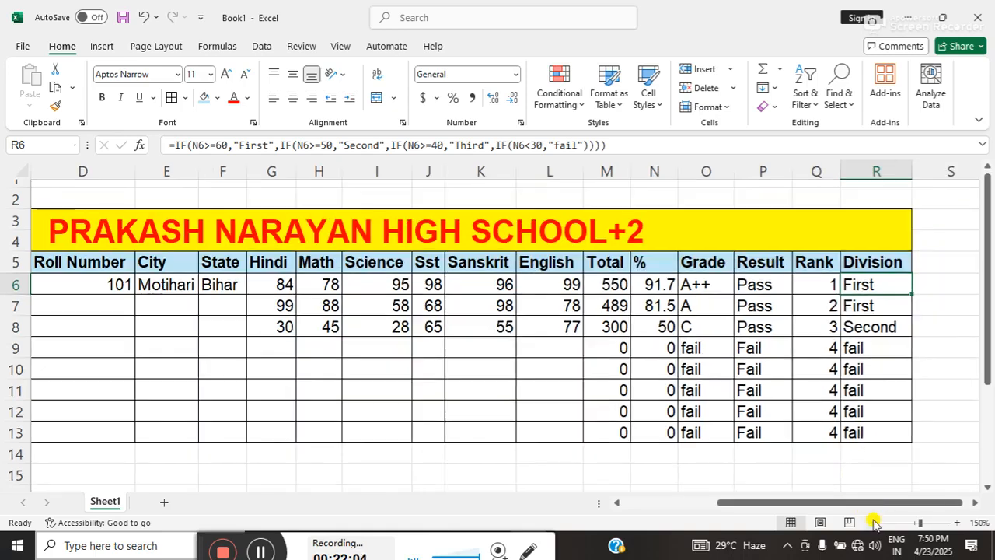
pyautogui.click(873, 522)
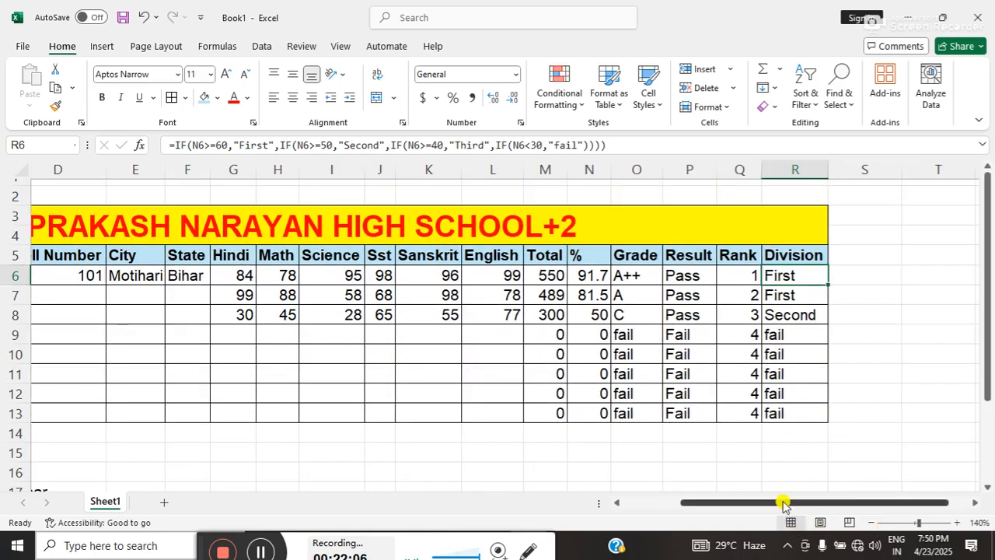
pyautogui.moveTo(787, 502)
pyautogui.mouseDown()
pyautogui.moveTo(775, 503)
pyautogui.moveTo(790, 503)
pyautogui.mouseUp()
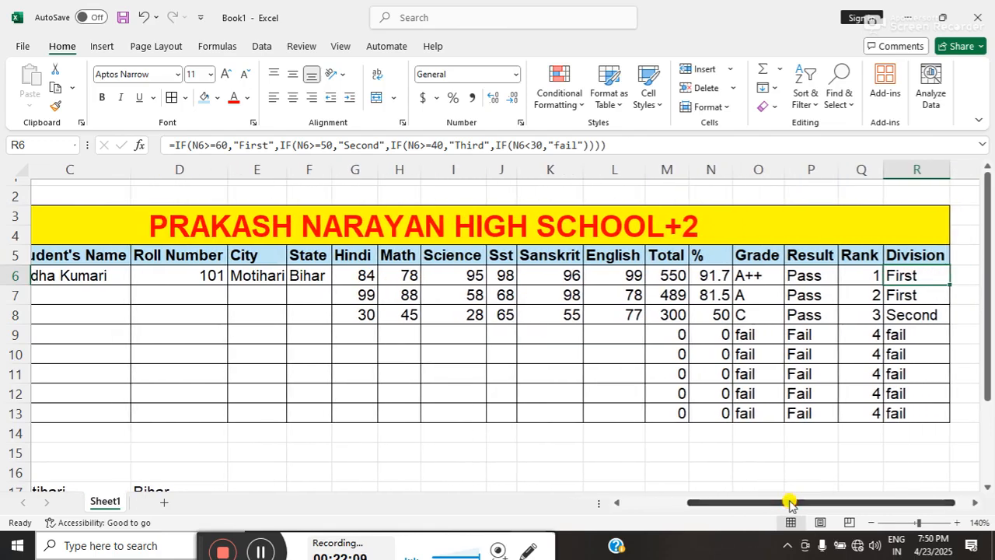
pyautogui.click(376, 230)
pyautogui.moveTo(371, 254); pyautogui.dragTo(382, 401)
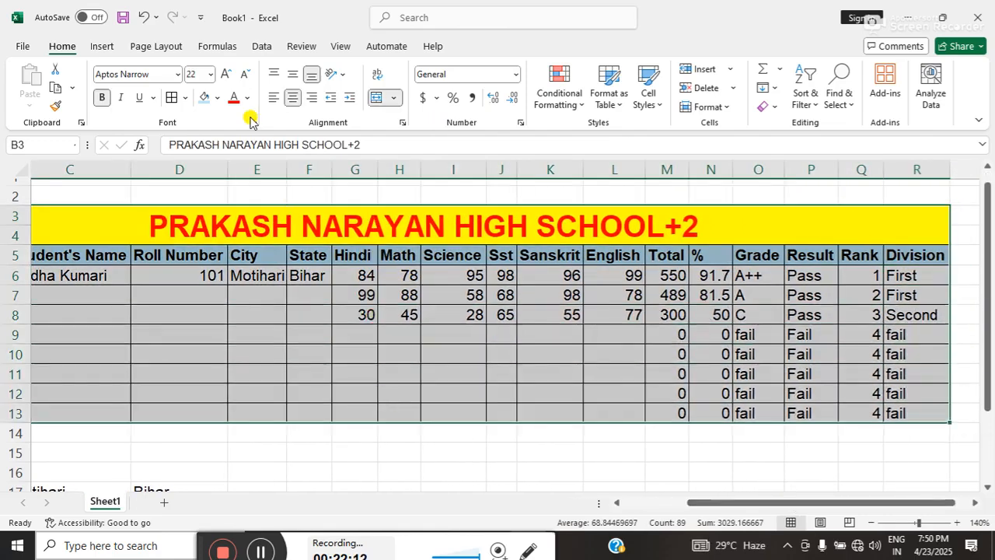
pyautogui.click(137, 48)
pyautogui.click(178, 102)
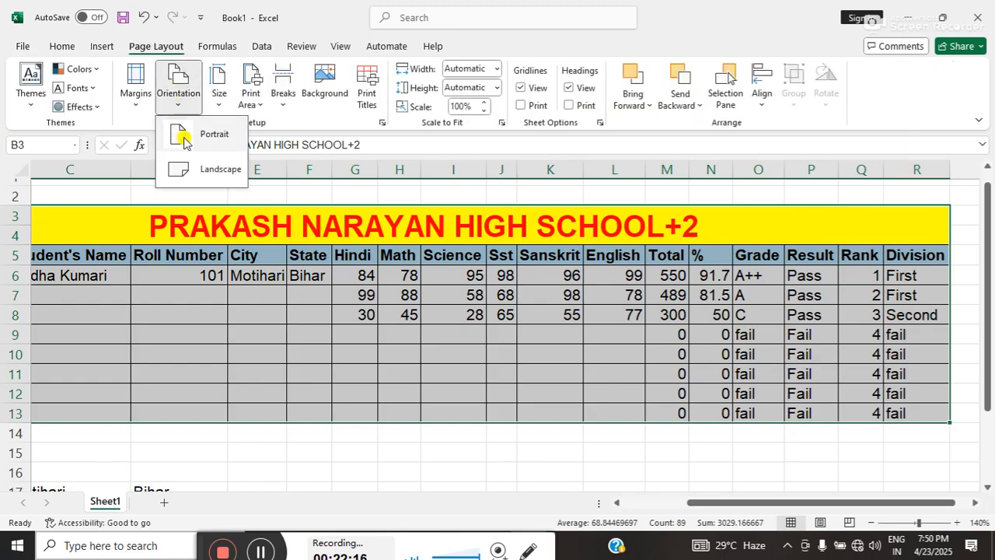
pyautogui.click(187, 166)
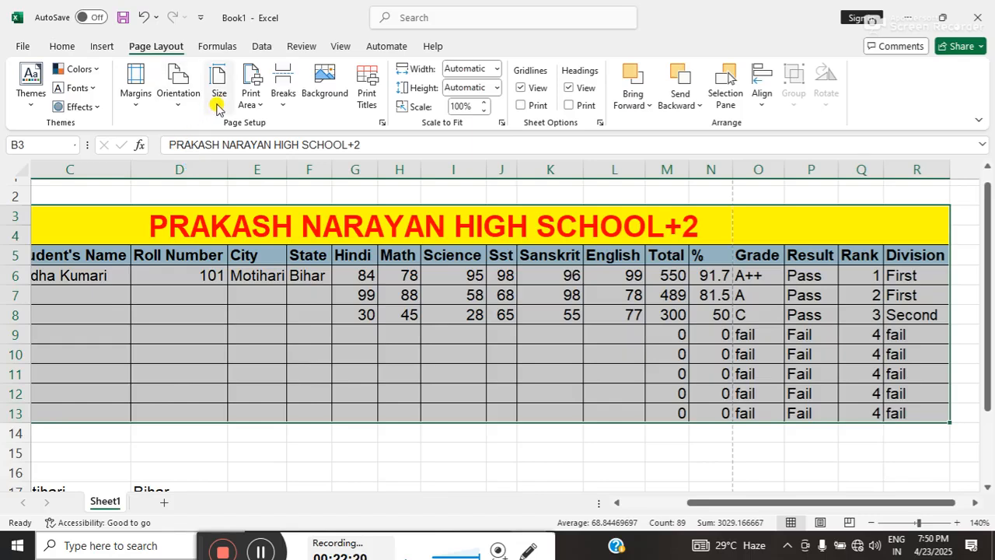
pyautogui.click(261, 96)
pyautogui.click(268, 128)
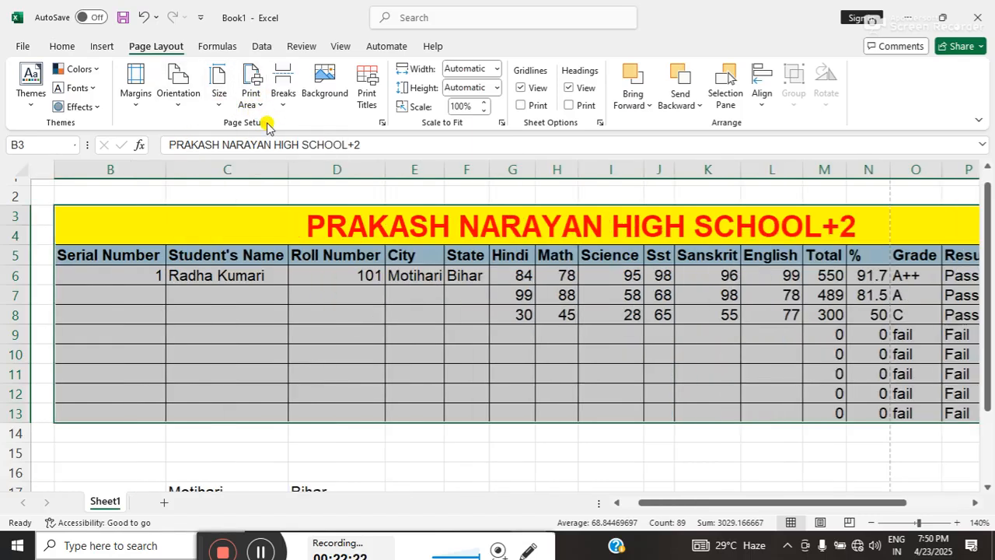
# Scale the printout to 85% and show the marksheet in the print preview.
pyautogui.moveTo(754, 503); pyautogui.dragTo(850, 500)
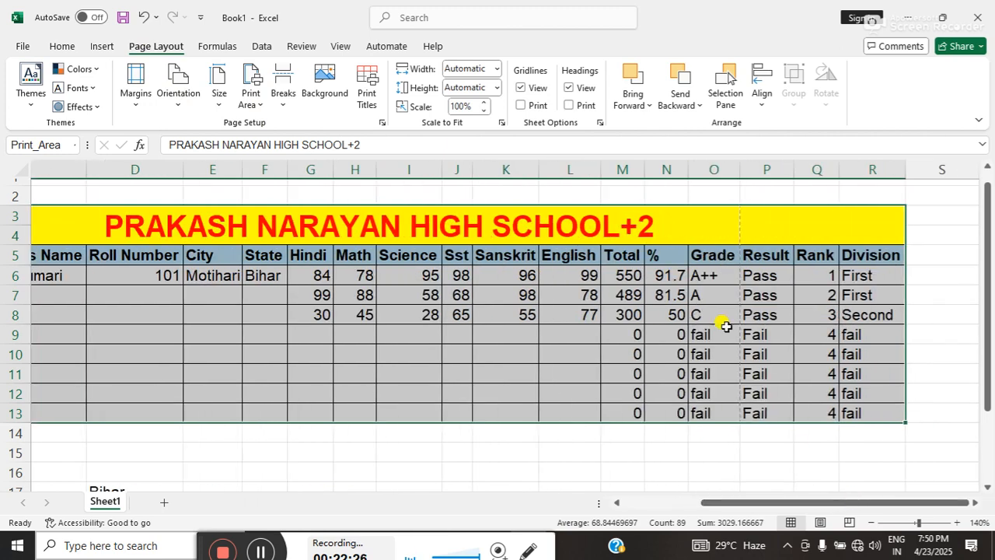
pyautogui.click(482, 113)
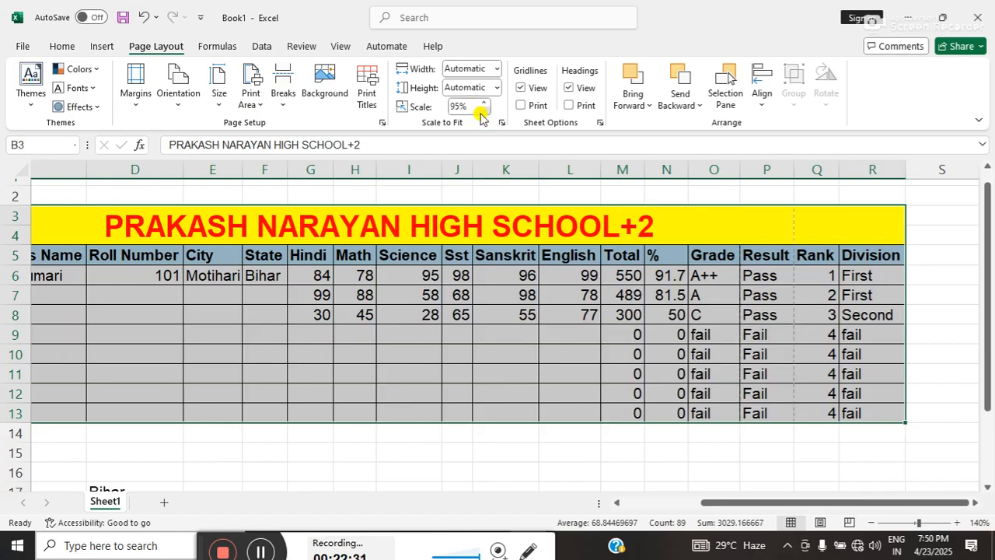
pyautogui.click(482, 112)
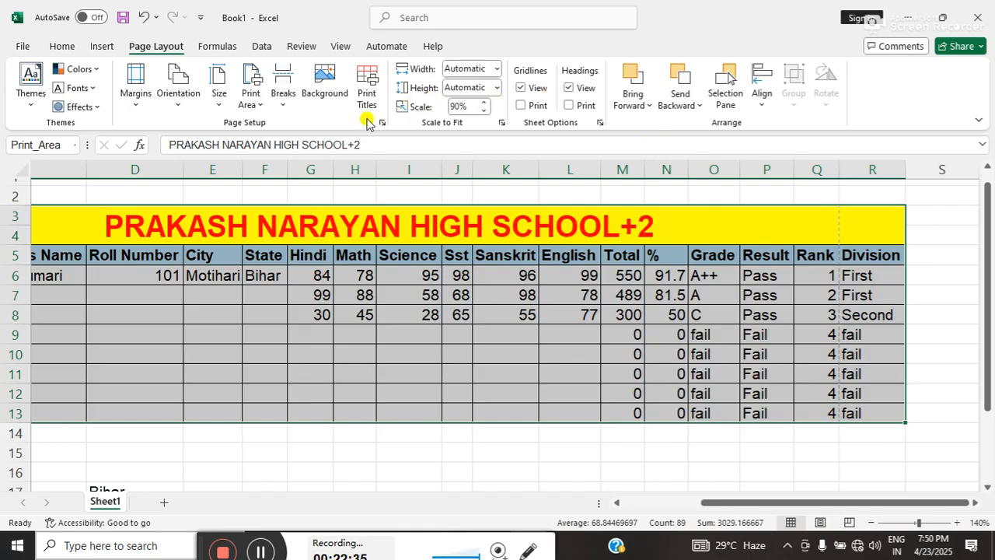
pyautogui.click(482, 111)
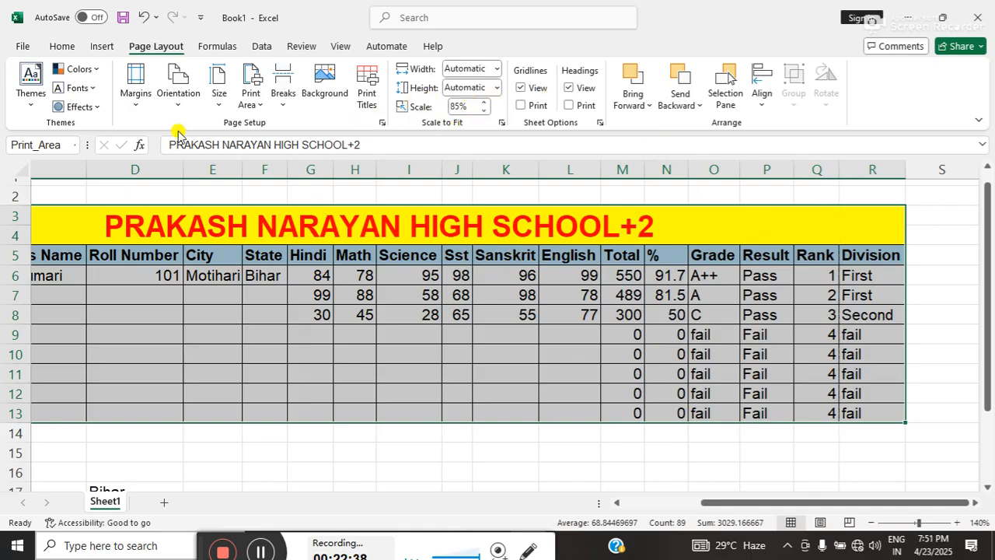
pyautogui.click(22, 49)
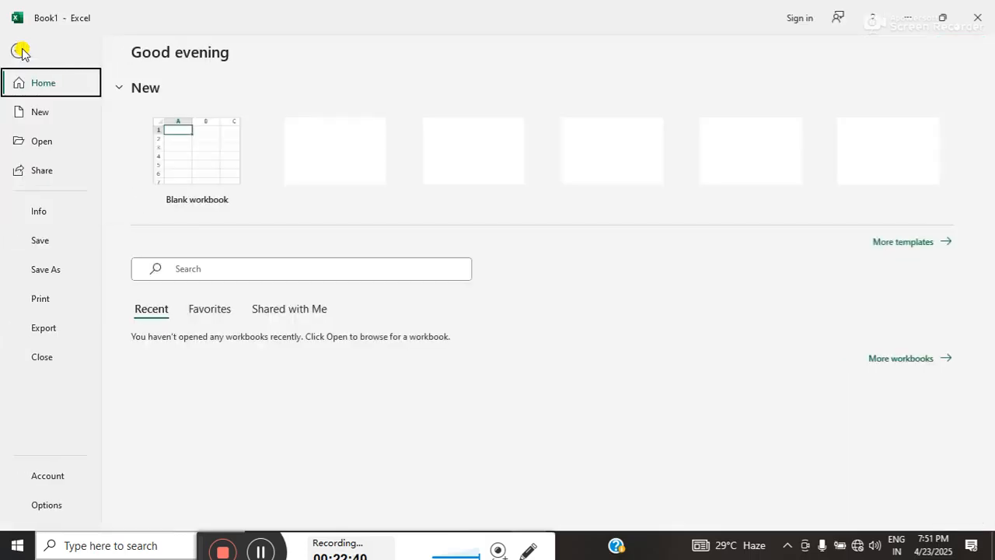
pyautogui.click(39, 294)
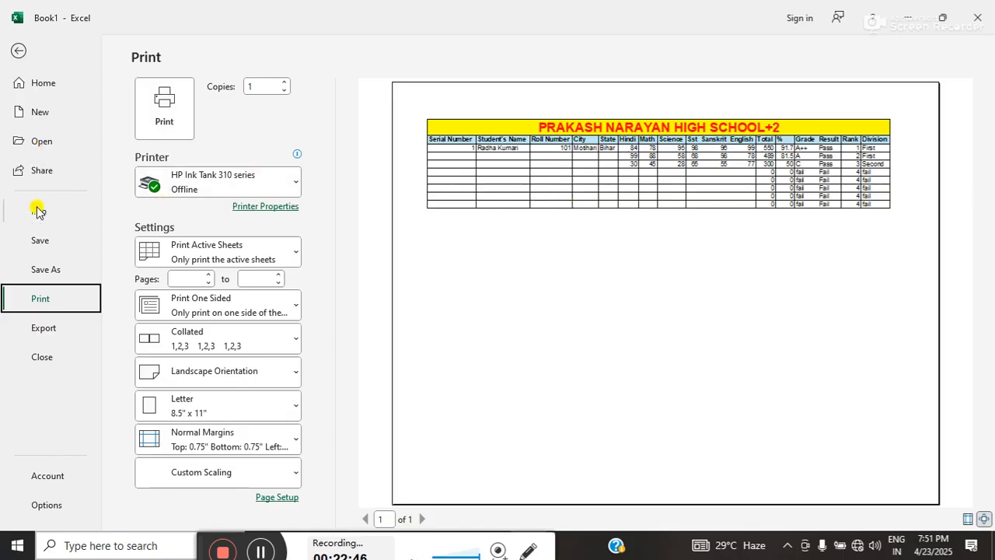
# Start saving the file and choose the "no delete video" folder on New Volume (D:) as its location.
pyautogui.click(39, 241)
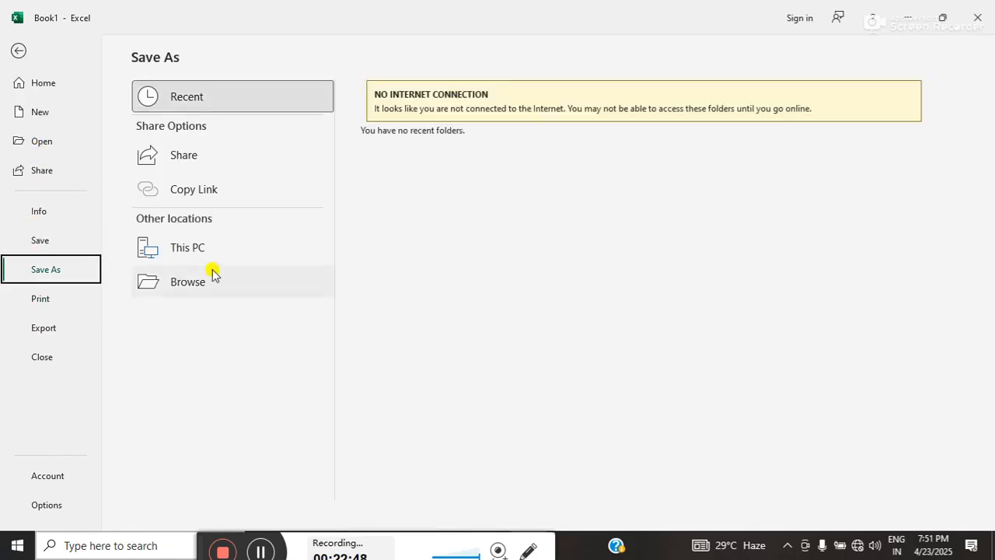
pyautogui.click(212, 274)
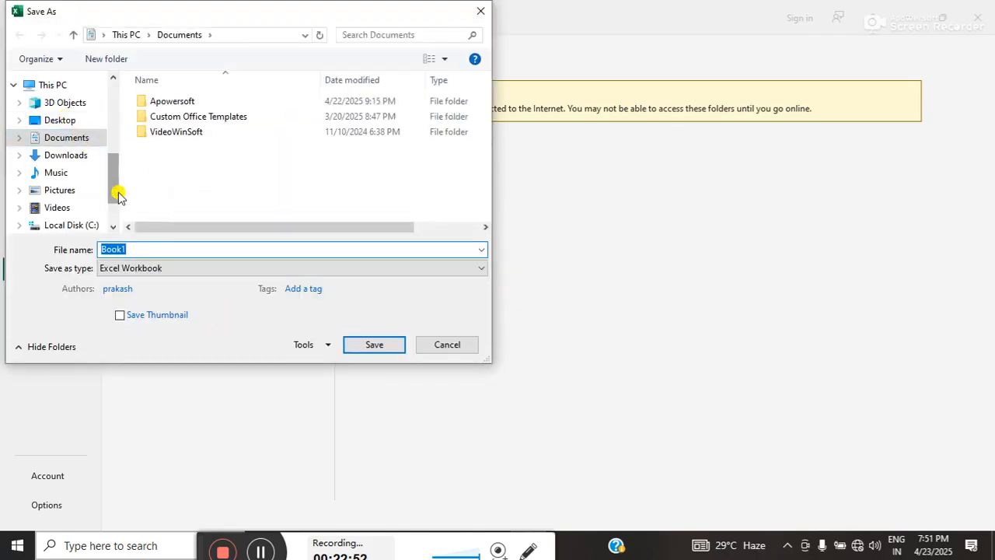
pyautogui.scroll(-2, 117, 206)
pyautogui.click(81, 185)
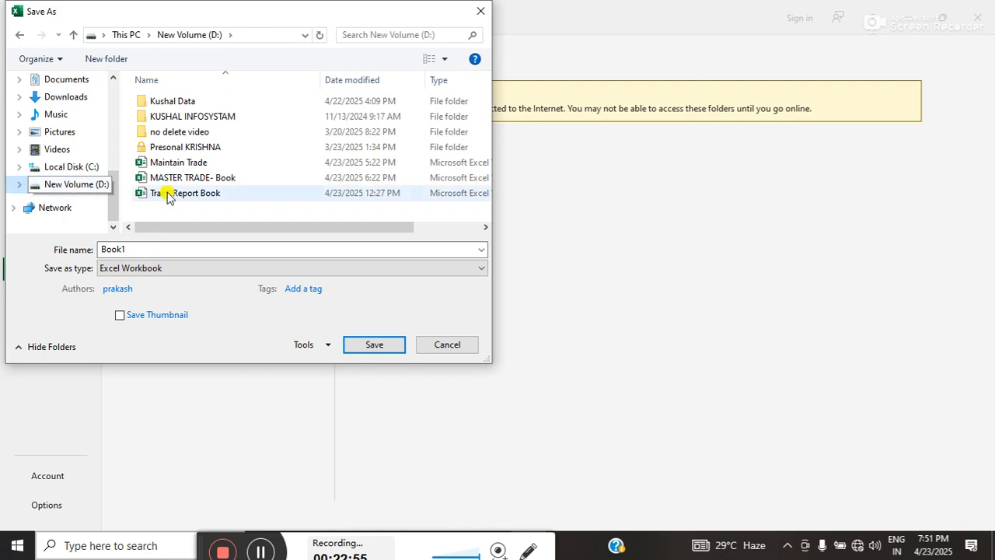
pyautogui.click(173, 133)
pyautogui.doubleClick(172, 133)
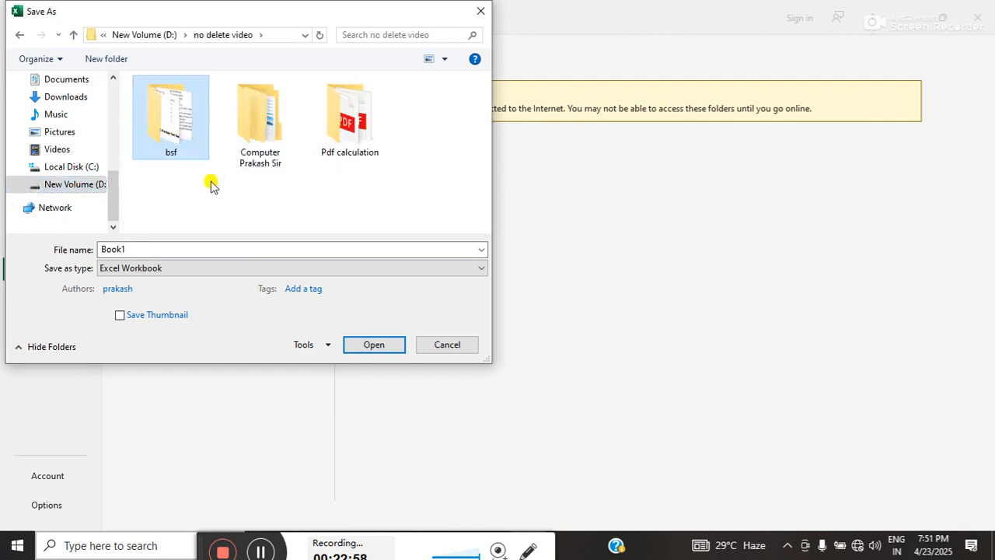
# Name the file "mark" and save it as a PDF.
pyautogui.doubleClick(178, 249)
pyautogui.write('mark')
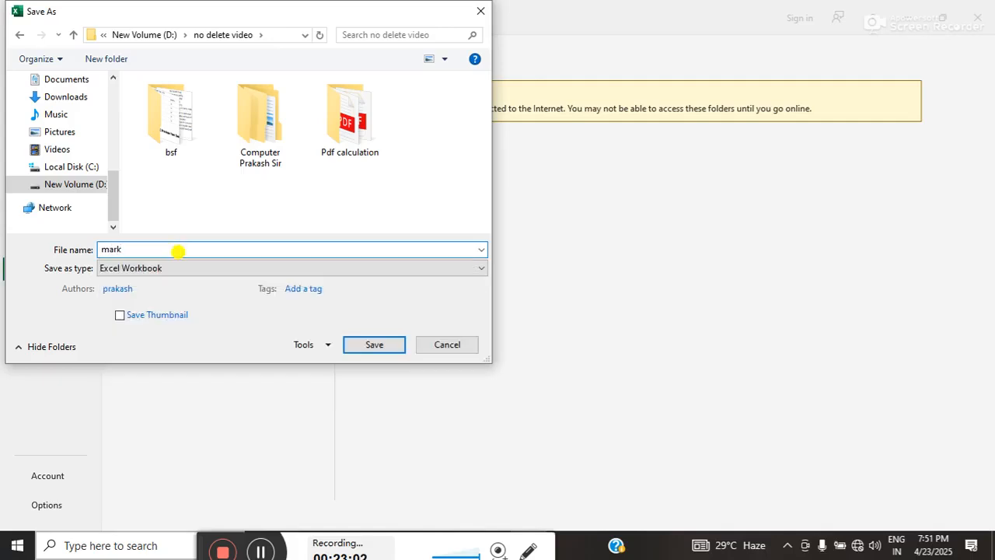
pyautogui.click(166, 267)
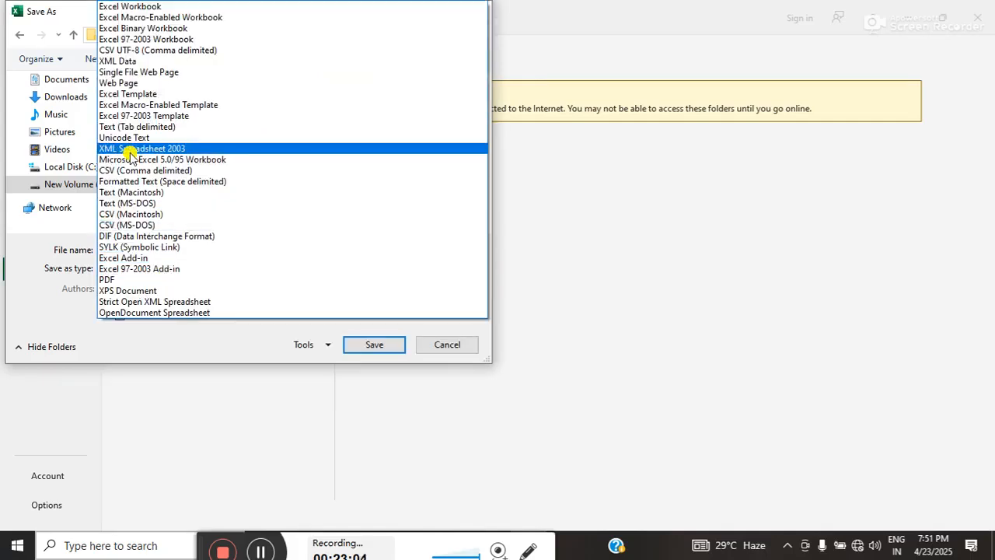
pyautogui.click(117, 279)
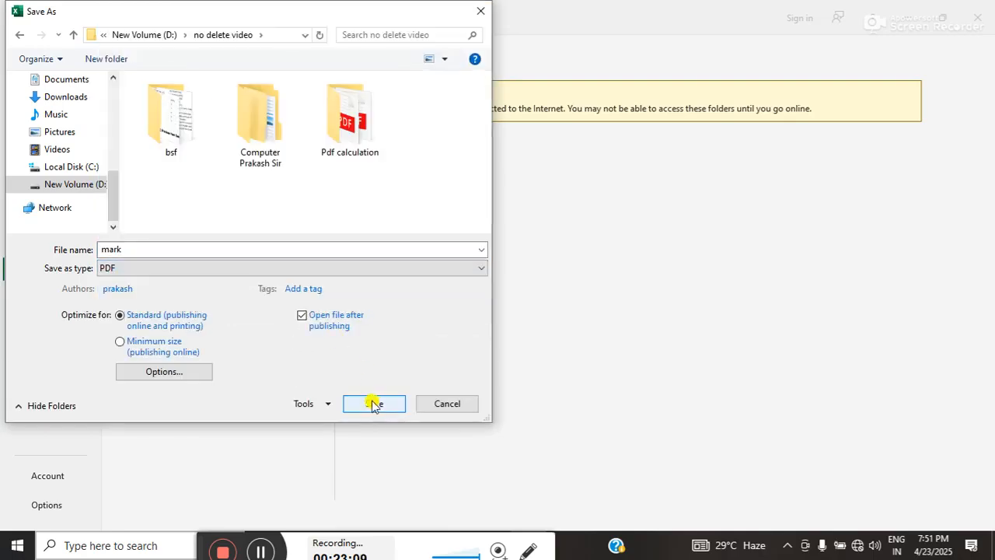
pyautogui.click(373, 403)
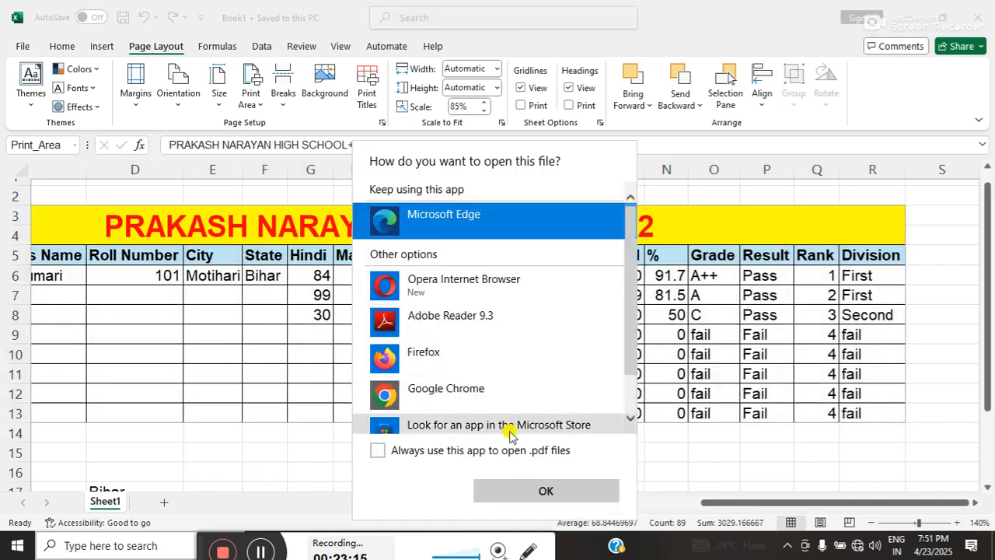
# Open the exported mark.pdf in Microsoft Edge, check it in full screen, and close the browser.
pyautogui.click(529, 493)
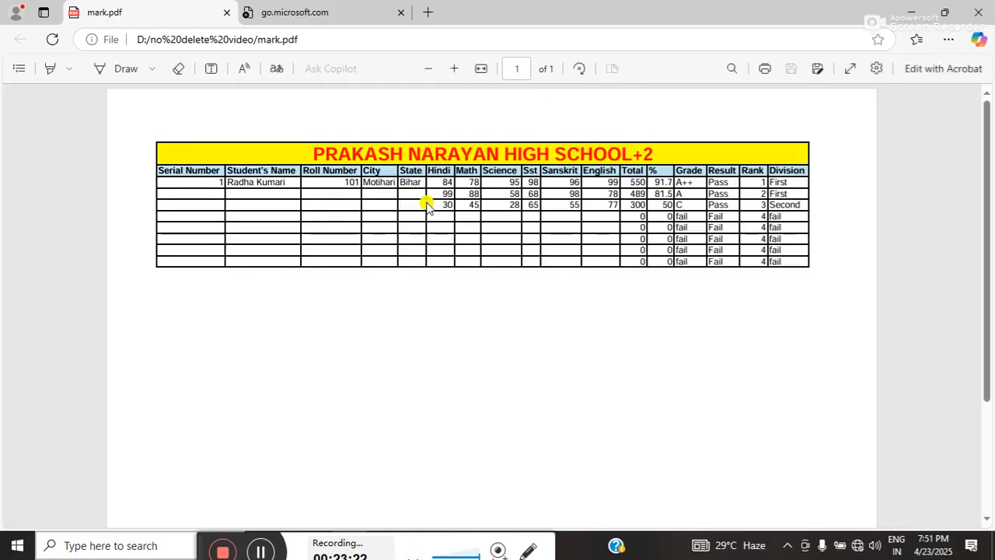
pyautogui.doubleClick(445, 182)
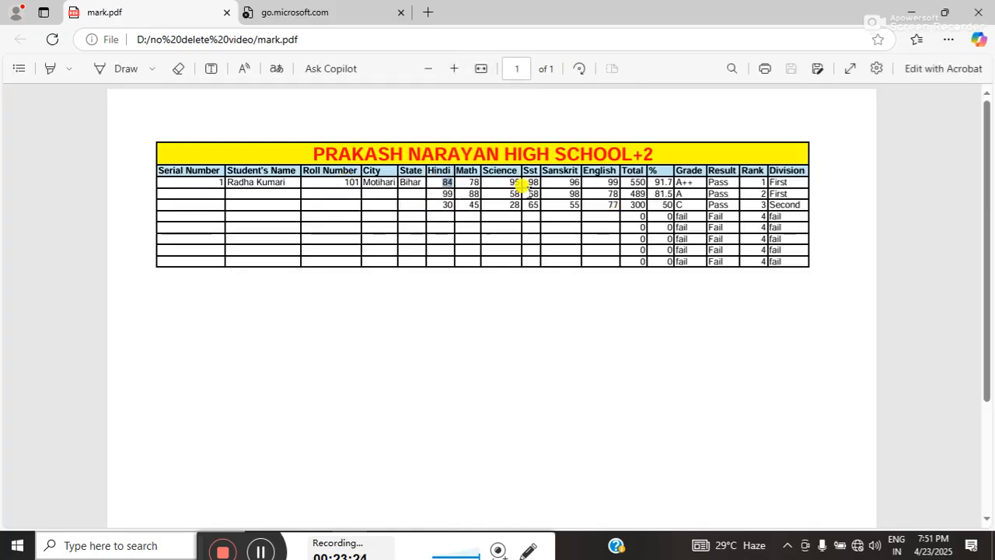
pyautogui.click(848, 70)
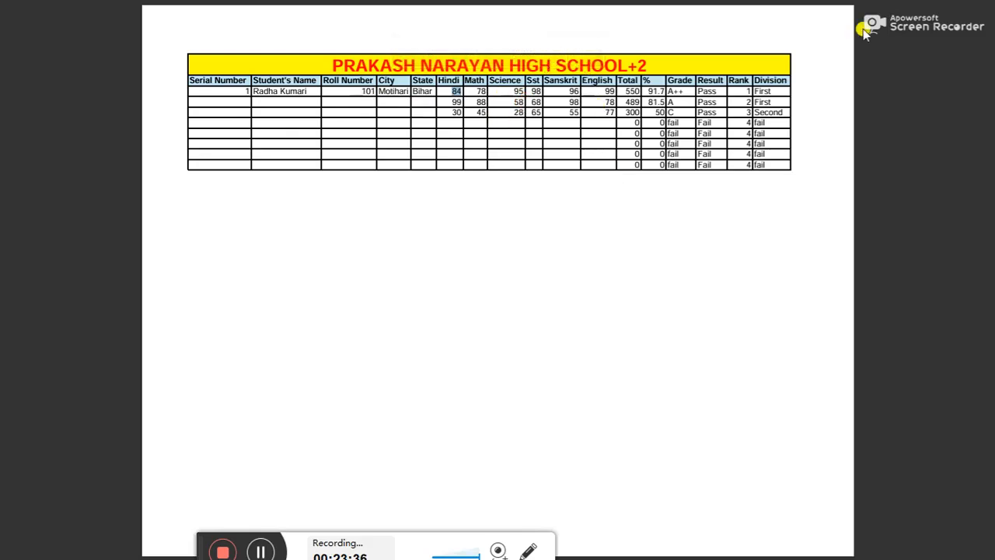
pyautogui.moveTo(747, 19)
pyautogui.click(498, 50)
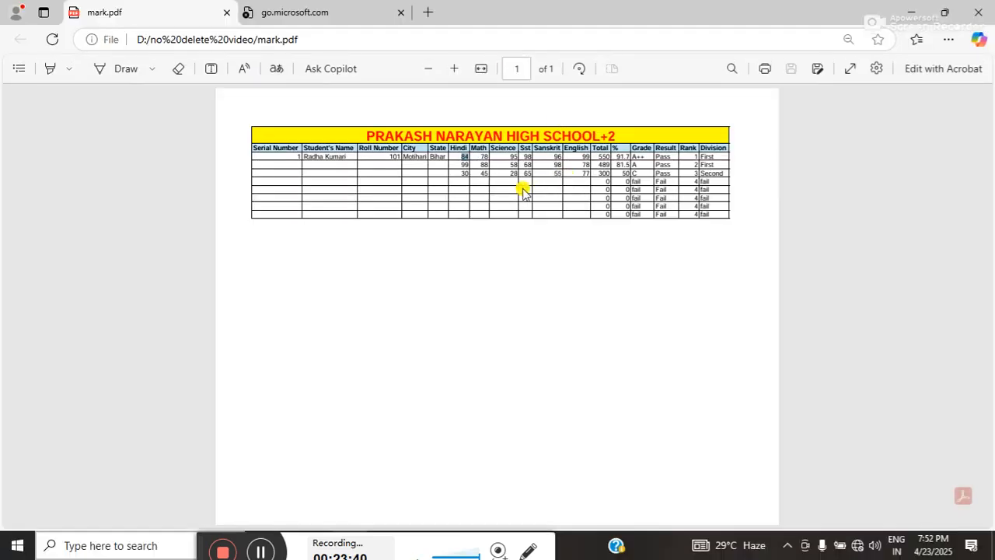
pyautogui.click(976, 14)
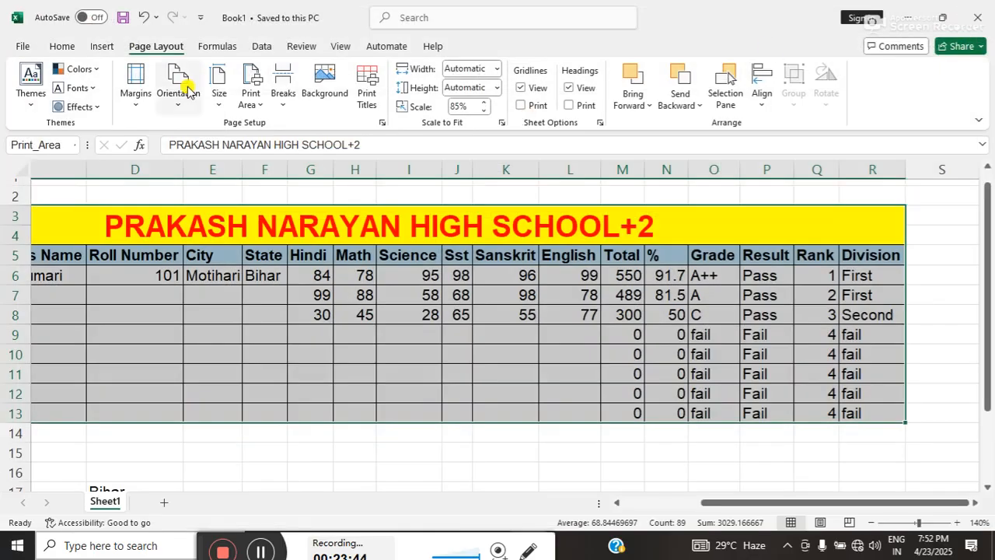
# Save the workbook as Book1 and close it.
pyautogui.click(28, 46)
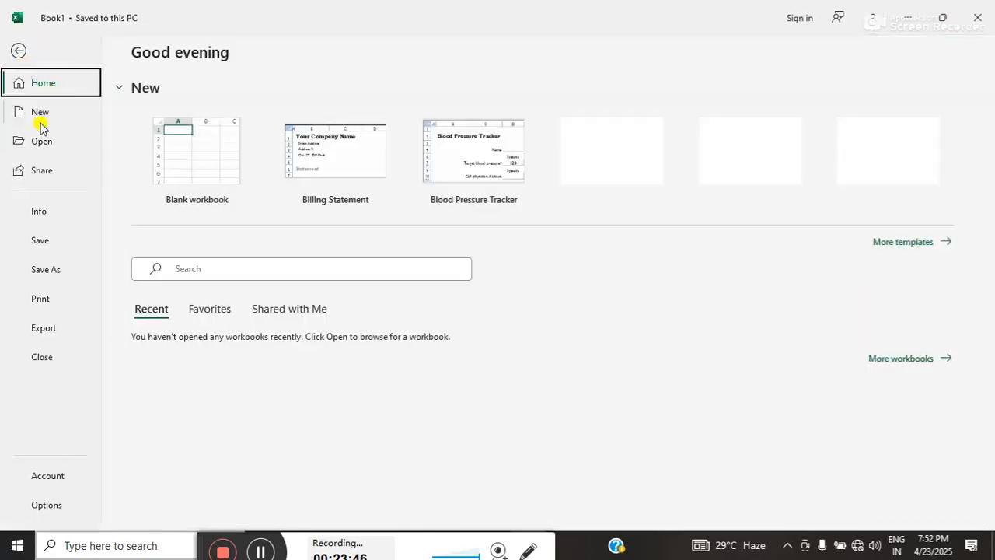
pyautogui.click(42, 241)
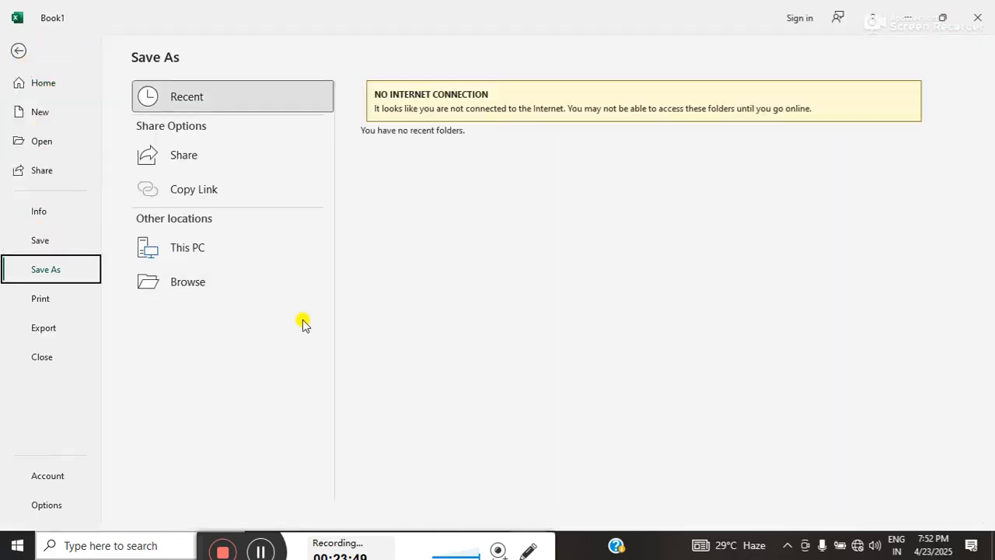
pyautogui.click(187, 277)
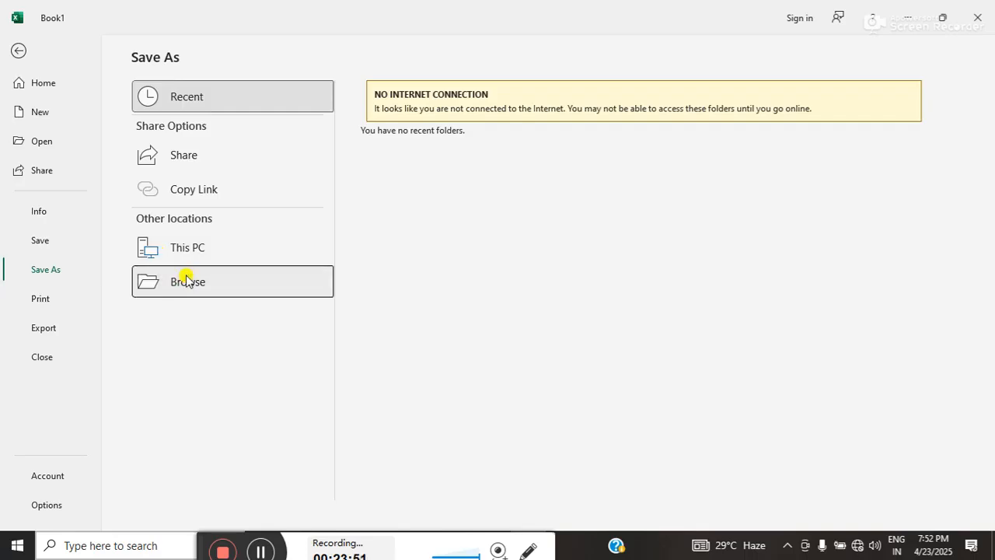
pyautogui.click(380, 346)
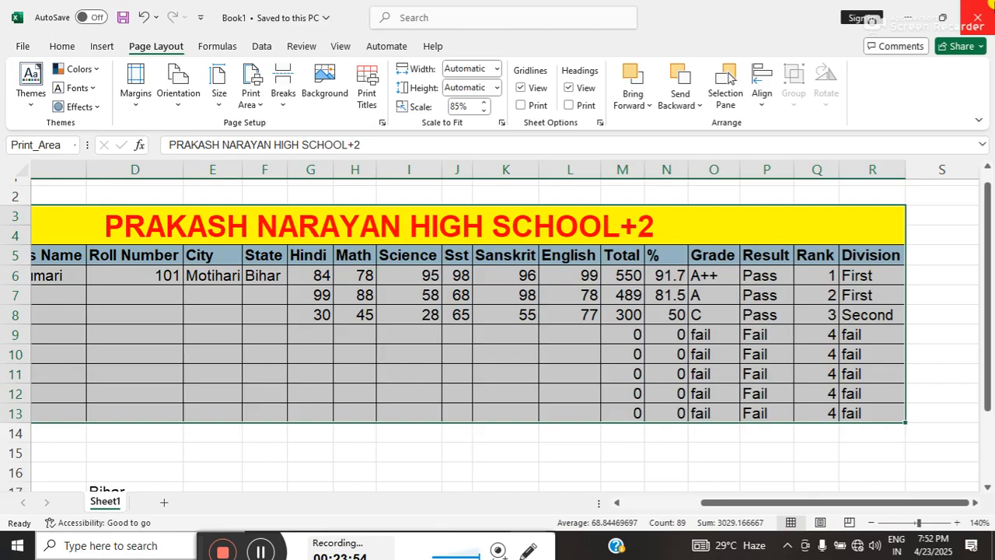
pyautogui.click(981, 14)
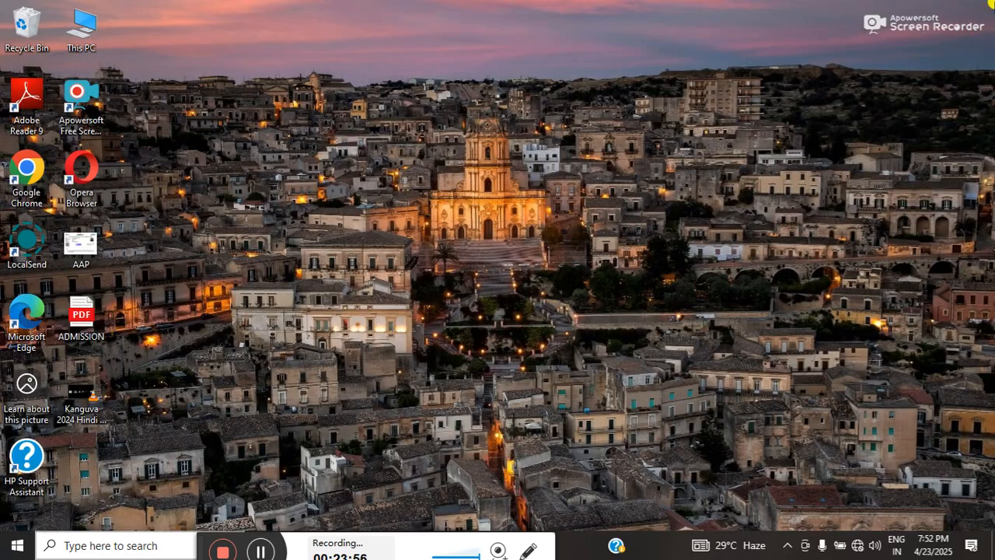